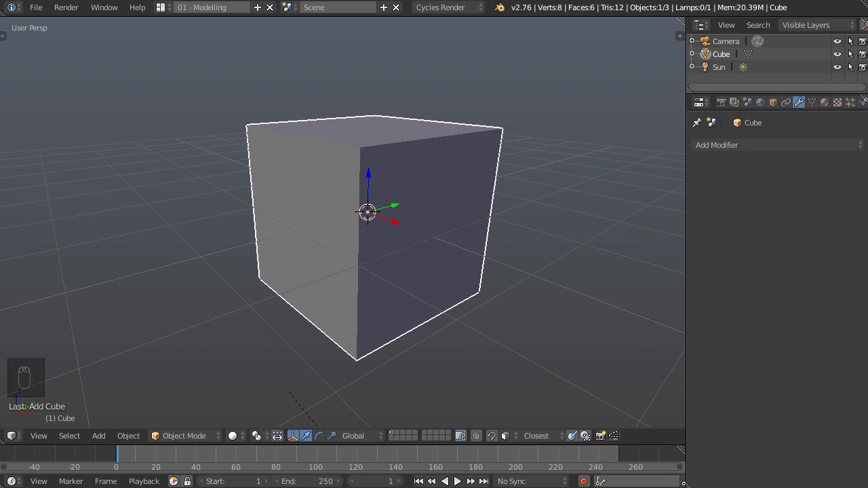
# Delete the default cube and add a UV sphere mesh in its place.
pyautogui.moveTo(447, 203); pyautogui.dragTo(497, 220, button='middle')
pyautogui.press('Delete')
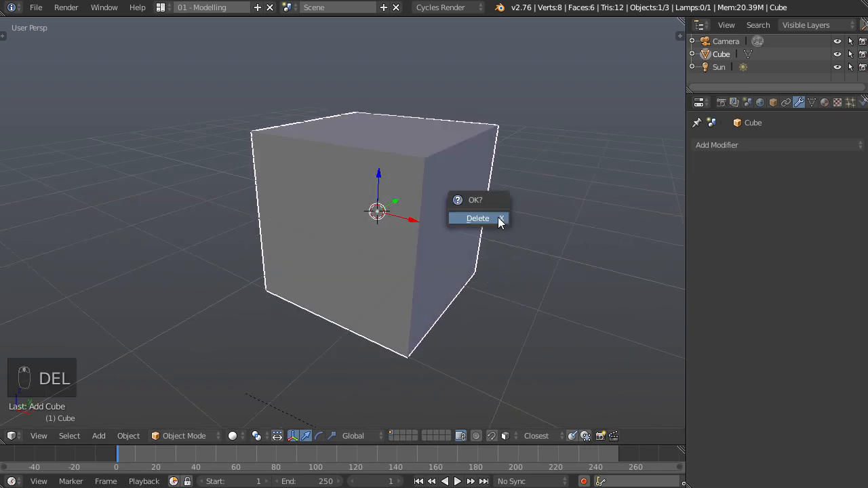
pyautogui.click(497, 218)
pyautogui.hotkey('shift', 'a')
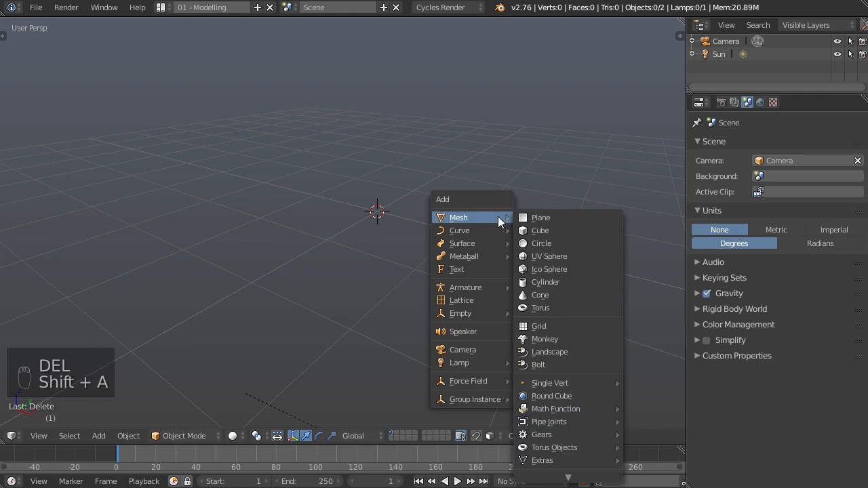
pyautogui.click(566, 256)
# Duplicate the sphere's mesh in Edit Mode from the right view, placing the copy about 1.44 units above the original.
pyautogui.moveTo(557, 271); pyautogui.dragTo(410, 235, button='middle')
pyautogui.press('KP_3')
pyautogui.scroll(3, 359, 238)
pyautogui.press('Tab')
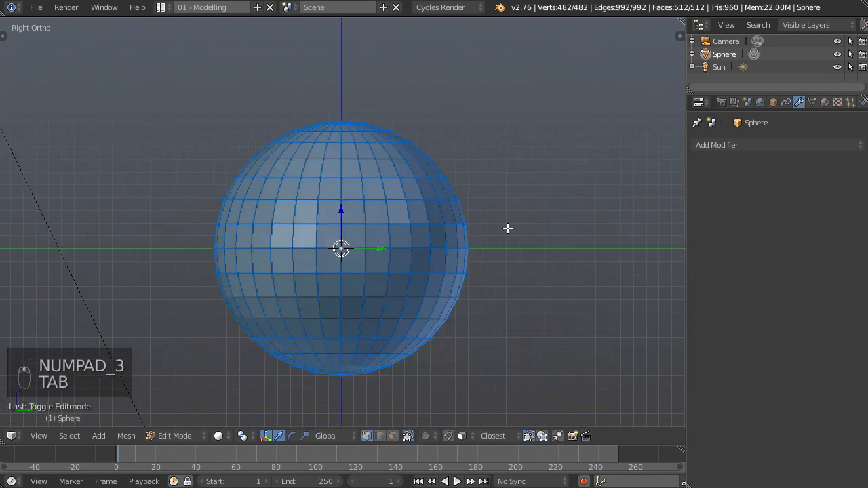
pyautogui.keyDown('shift'); pyautogui.moveTo(457, 244); pyautogui.dragTo(517, 260, button='middle'); pyautogui.keyUp('shift')
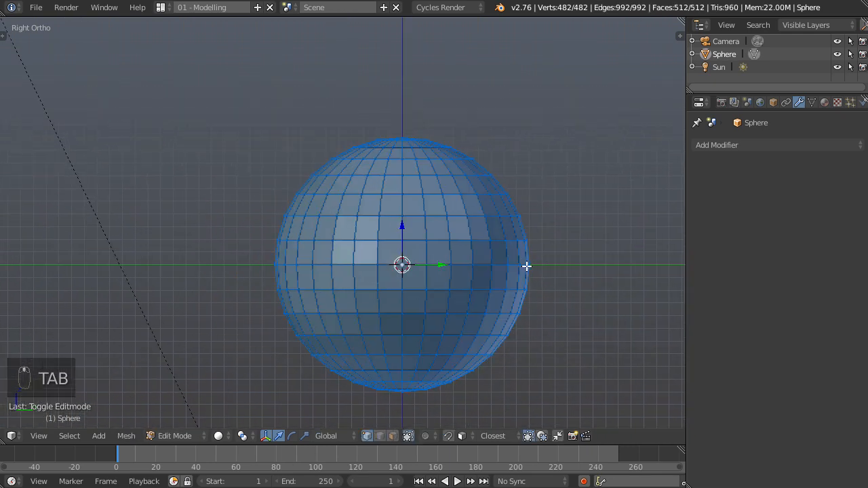
pyautogui.hotkey('shift', 'd')
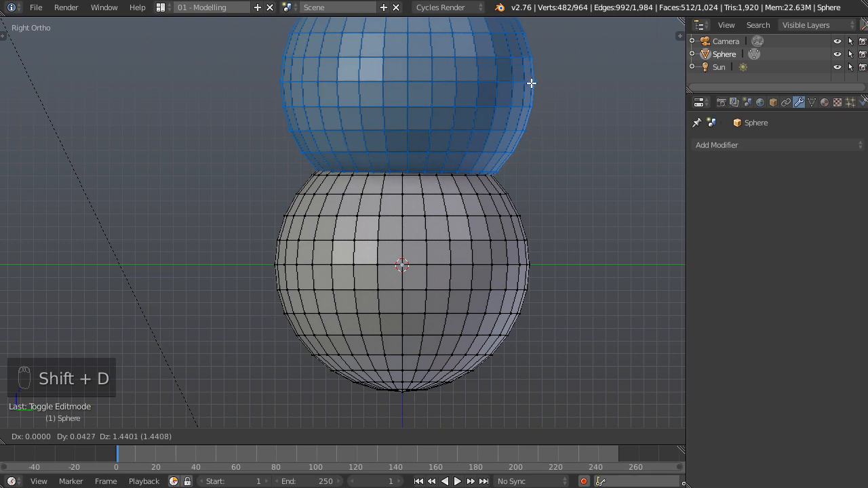
pyautogui.click(530, 83)
# Scale the upper sphere copy down and move it so that it overlaps the top of the lower sphere.
pyautogui.keyDown('shift'); pyautogui.scroll(3, 562, 170); pyautogui.keyUp('shift')
pyautogui.press('s')
pyautogui.click(517, 165)
pyautogui.press('g')
pyautogui.click(517, 166)
pyautogui.scroll(1, 506, 185)
# Switch to wireframe shading and delete the overlapping geometry where the two spheres meet.
pyautogui.scroll(3, 507, 185)
pyautogui.press('z')
pyautogui.click(593, 198)
pyautogui.press('a')
pyautogui.press('b')
pyautogui.moveTo(226, 181); pyautogui.dragTo(505, 227)
pyautogui.press('Delete')
pyautogui.click(508, 201)
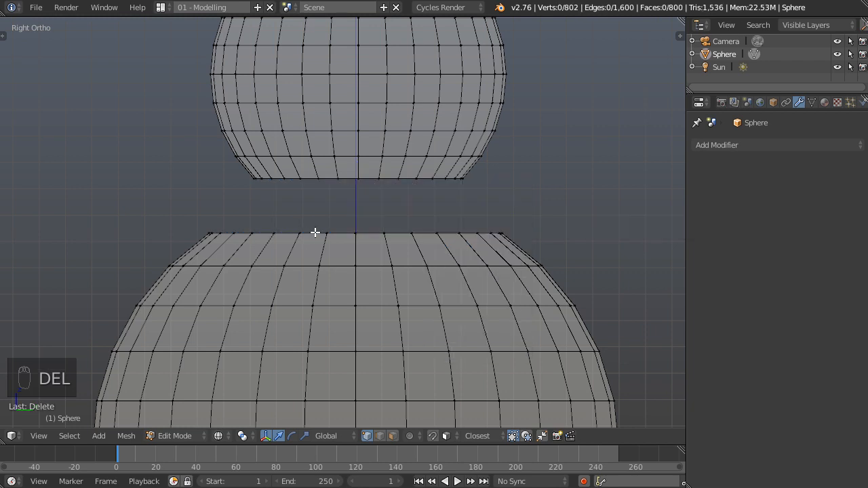
# Select the two open edge loops facing each other and join them with the LoopTools Bridge operation.
pyautogui.keyDown('alt'); pyautogui.rightClick(312, 230); pyautogui.keyUp('alt')
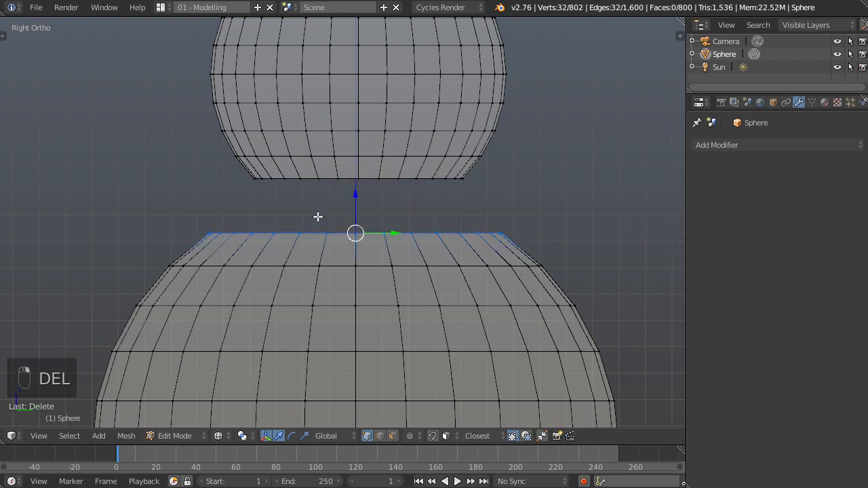
pyautogui.keyDown('alt'); pyautogui.keyDown('shift'); pyautogui.rightClick(328, 177); pyautogui.keyUp('shift'); pyautogui.keyUp('alt')
pyautogui.scroll(-2, 343, 219)
pyautogui.moveTo(343, 219); pyautogui.dragTo(535, 216, button='middle')
pyautogui.press('w')
pyautogui.moveTo(510, 153)
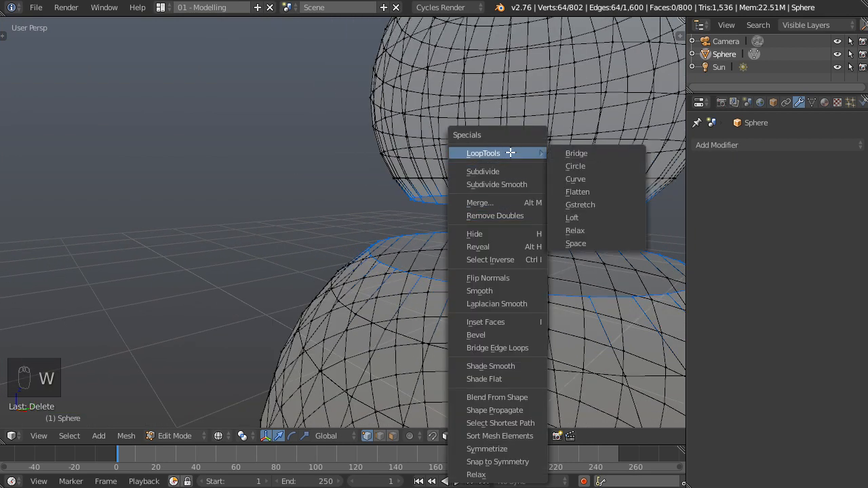
pyautogui.click(596, 151)
pyautogui.keyDown('shift'); pyautogui.moveTo(596, 218); pyautogui.dragTo(483, 218, button='middle'); pyautogui.keyUp('shift')
# Add one loop cut around the bridged neck and rescale the new edge loop.
pyautogui.hotkey('ctrl', 'r')
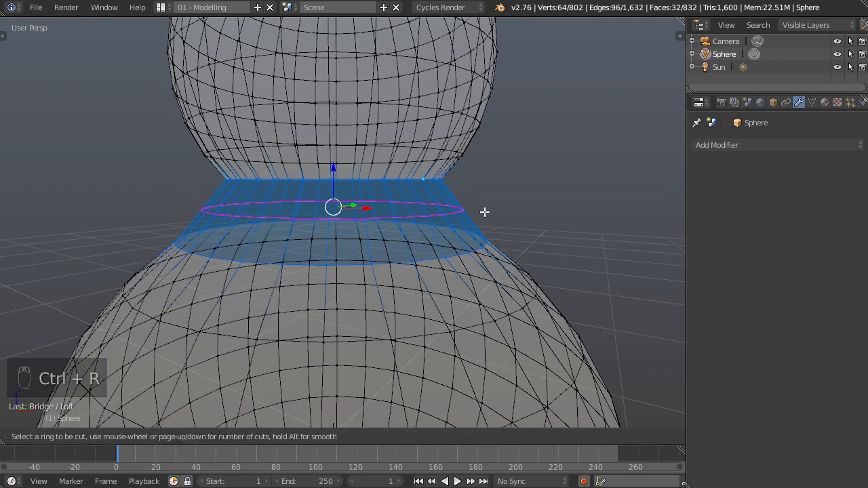
pyautogui.click(485, 209)
pyautogui.click(553, 179)
pyautogui.press('s')
pyautogui.click(558, 188)
# Box-select the whole upper sphere from the right view and move it down about 0.05 units.
pyautogui.press('KP_3')
pyautogui.scroll(-1, 536, 203)
pyautogui.keyDown('shift'); pyautogui.moveTo(513, 217); pyautogui.dragTo(568, 237, button='middle'); pyautogui.keyUp('shift')
pyautogui.press('a')
pyautogui.press('a')
pyautogui.press('b')
pyautogui.moveTo(202, 18); pyautogui.dragTo(552, 215)
pyautogui.press('g')
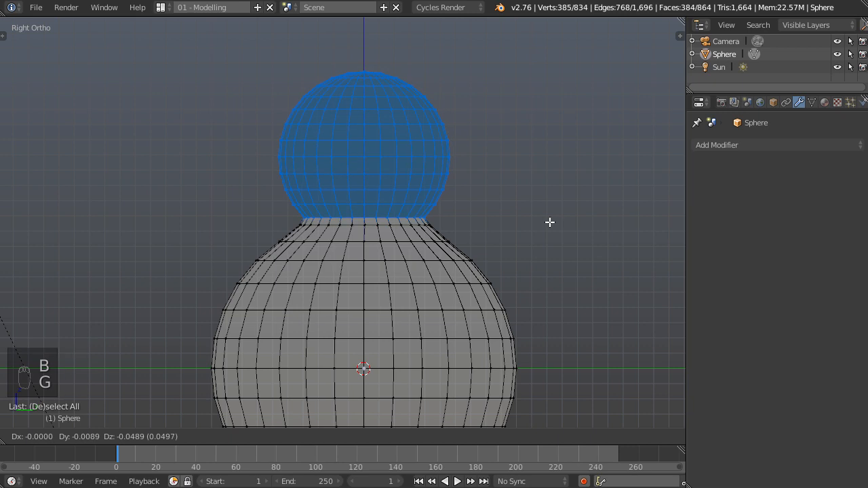
pyautogui.click(549, 221)
# Slide the edge loop just below the narrowest part of the neck along the mesh and rescale it.
pyautogui.scroll(2, 428, 260)
pyautogui.keyDown('alt'); pyautogui.rightClick(363, 185); pyautogui.keyUp('alt')
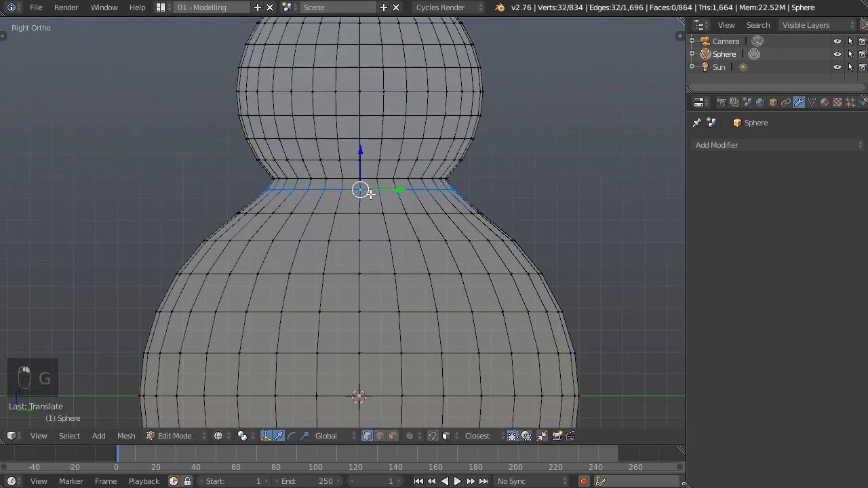
pyautogui.press('g')
pyautogui.press('g')
pyautogui.click(376, 201)
pyautogui.press('s')
pyautogui.click(584, 165)
pyautogui.scroll(-3, 486, 228)
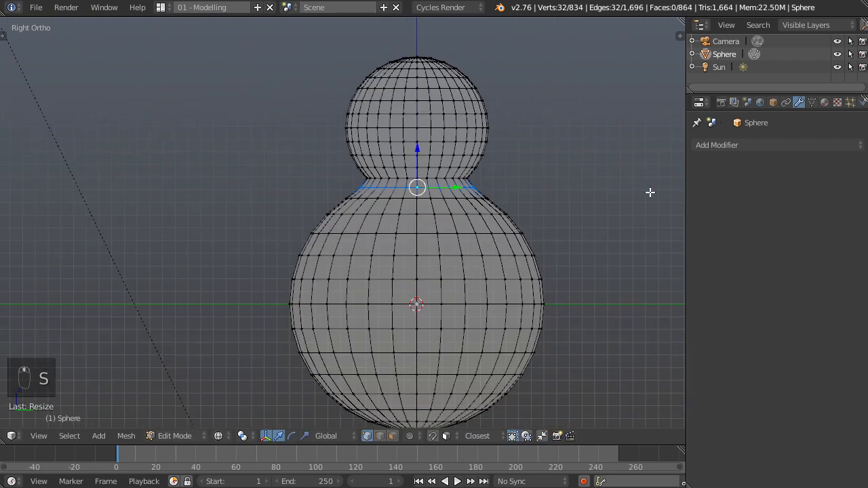
# Scale up the edge loop at the narrowest part of the neck slightly.
pyautogui.press('Tab')
pyautogui.moveTo(486, 227); pyautogui.dragTo(437, 216, button='middle')
pyautogui.press('Tab')
pyautogui.scroll(3, 486, 202)
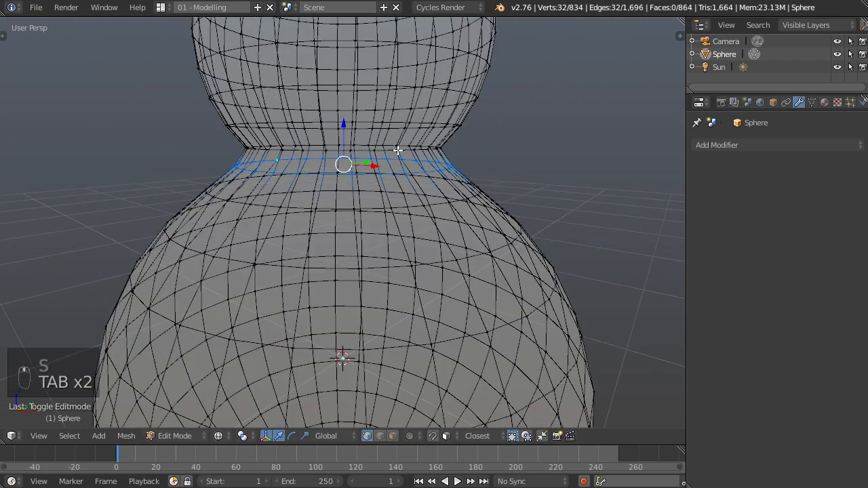
pyautogui.press('s')
pyautogui.click(475, 155)
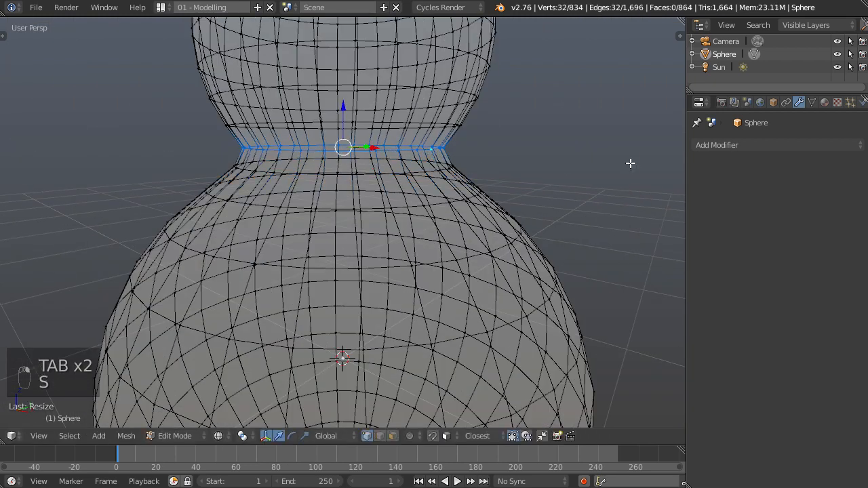
# Return to Object Mode and switch the viewport back to solid shading.
pyautogui.press('Tab')
pyautogui.scroll(-3, 416, 163)
pyautogui.press('z')
pyautogui.scroll(-2, 483, 267)
pyautogui.moveTo(476, 288); pyautogui.dragTo(440, 252, button='middle')
pyautogui.scroll(-2, 435, 249)
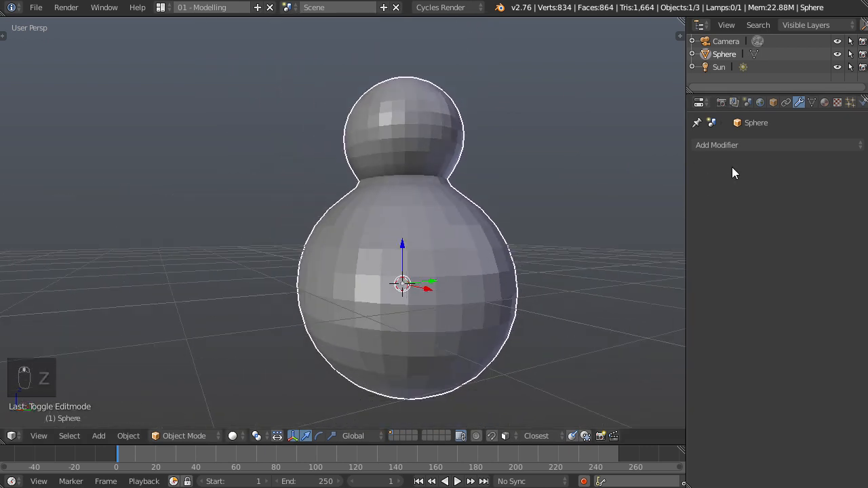
# Add a Subdivision Surface modifier with 2 view subdivisions and shade the object smooth.
pyautogui.click(731, 146)
pyautogui.click(644, 351)
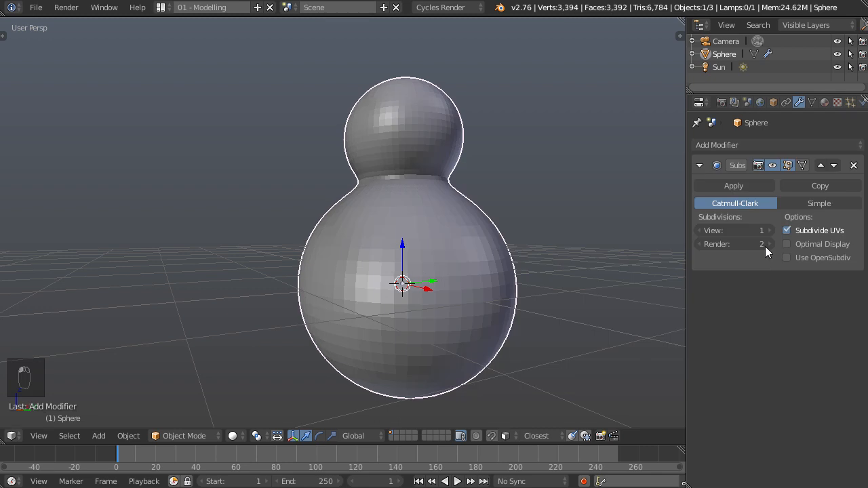
pyautogui.click(769, 231)
pyautogui.press('z')
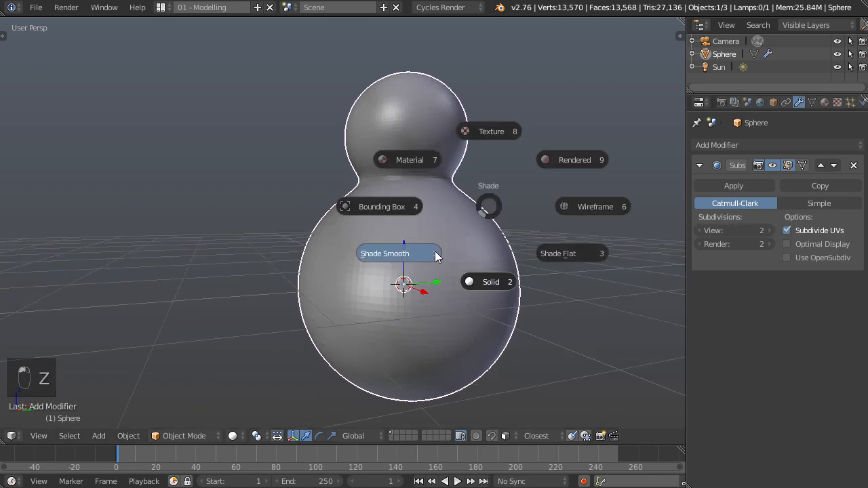
pyautogui.click(447, 252)
pyautogui.moveTo(480, 237); pyautogui.dragTo(500, 257, button='middle')
# Add a Displace modifier to the object and create a new texture for it.
pyautogui.press('KP_3')
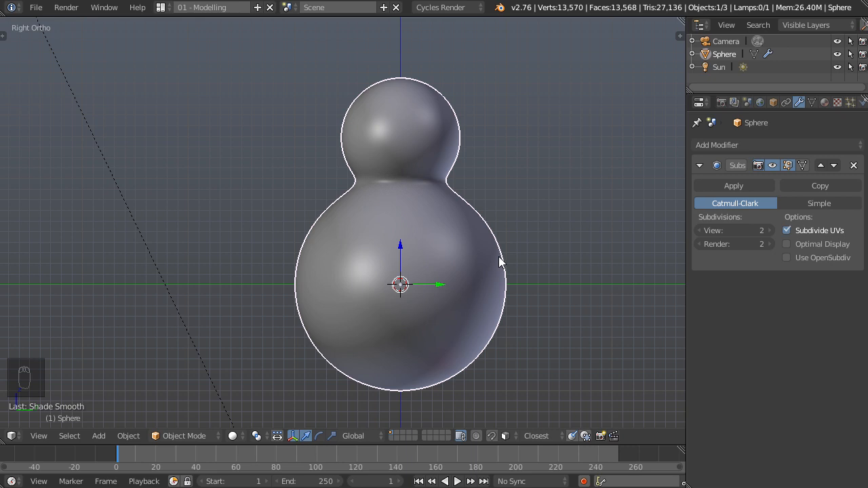
pyautogui.click(819, 147)
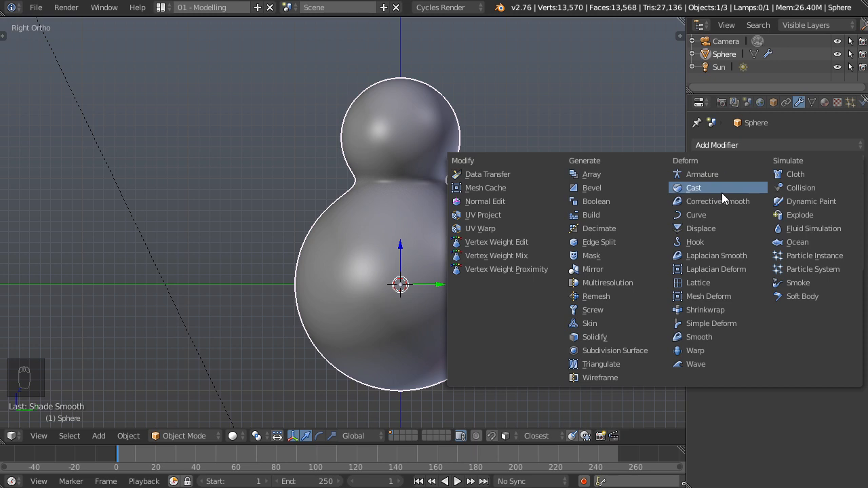
pyautogui.click(719, 227)
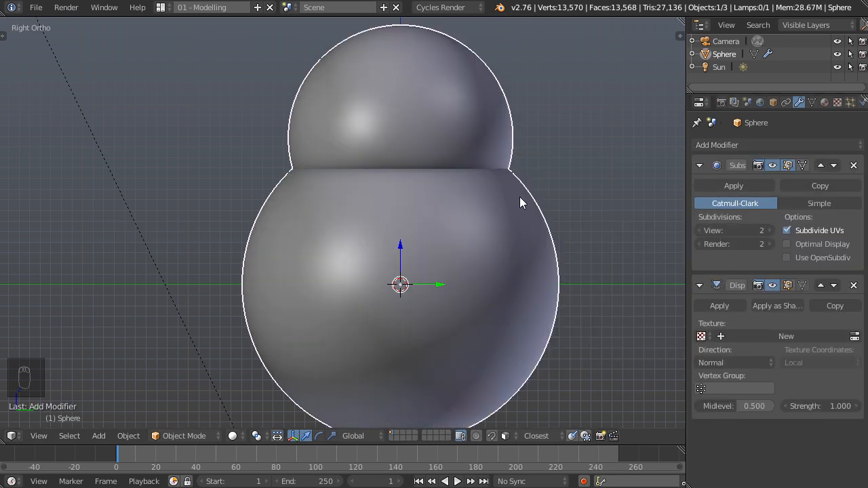
pyautogui.click(765, 335)
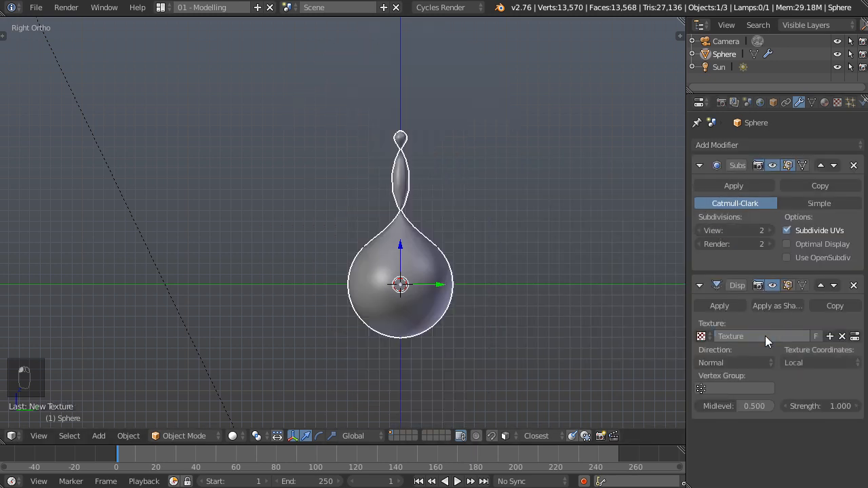
# Set the type of the displacement texture to Clouds.
pyautogui.click(837, 102)
pyautogui.click(799, 182)
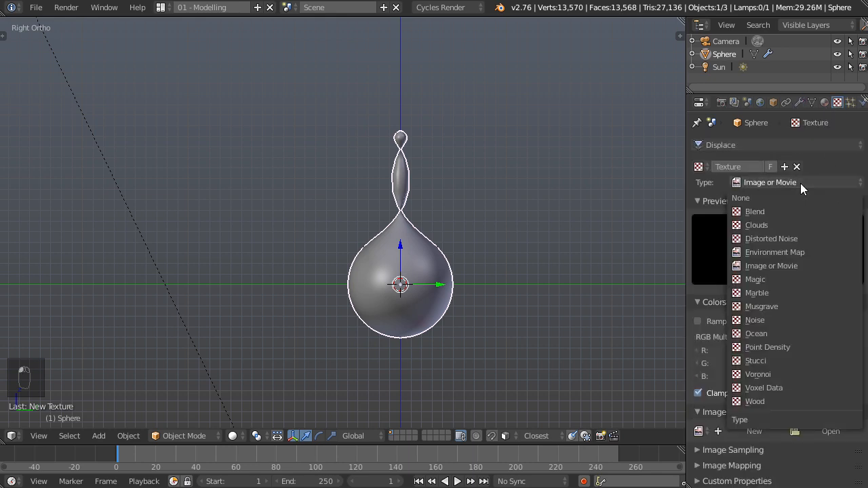
pyautogui.click(779, 225)
pyautogui.moveTo(431, 303); pyautogui.dragTo(527, 305, button='middle')
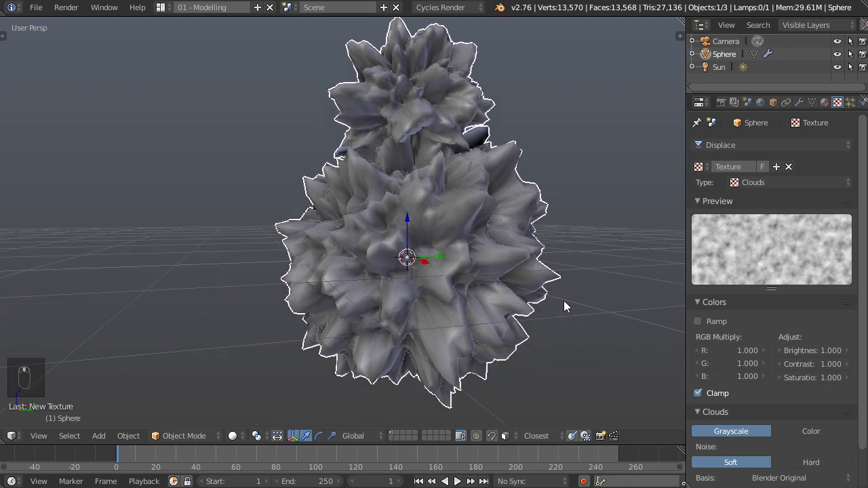
# Set the size of the Clouds texture to 1.25.
pyautogui.scroll(-2, 834, 301)
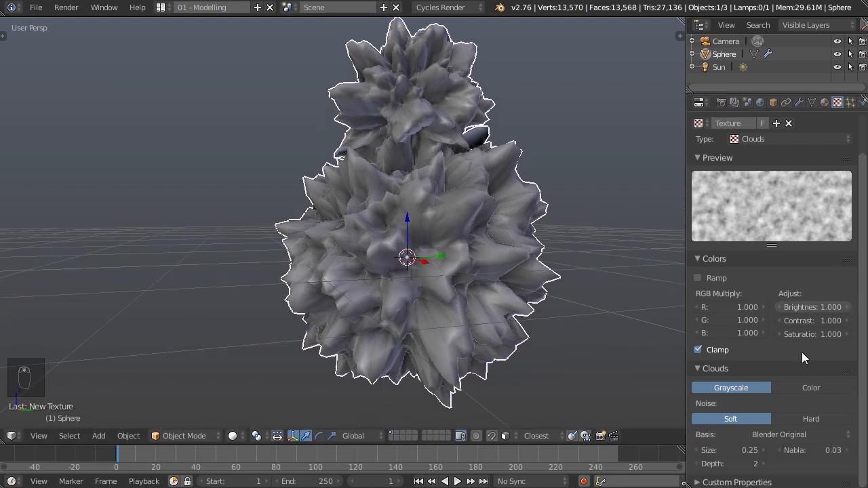
pyautogui.moveTo(746, 450); pyautogui.dragTo(787, 450)
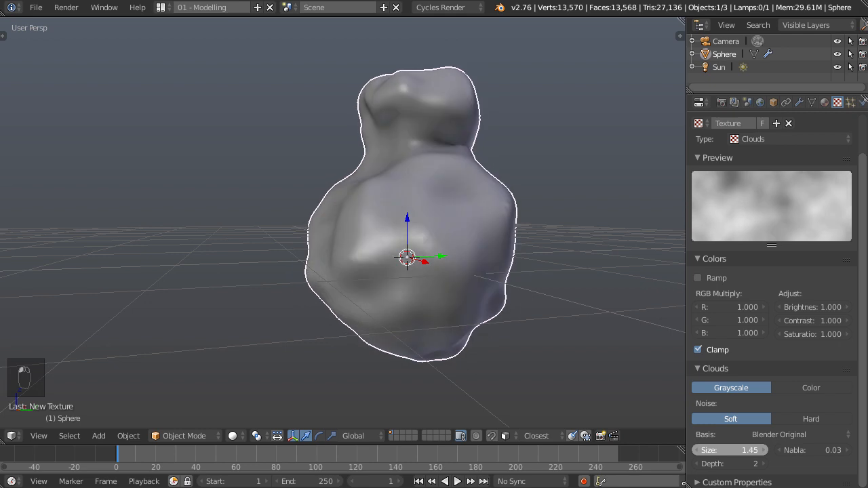
pyautogui.moveTo(721, 450); pyautogui.dragTo(714, 450)
pyautogui.doubleClick(714, 450)
pyautogui.write('1.25')
pyautogui.press('Return')
pyautogui.moveTo(536, 267); pyautogui.dragTo(478, 290, button='middle')
# Set the Displace modifier's strength to 0.5 and inspect the shape from another side.
pyautogui.click(798, 102)
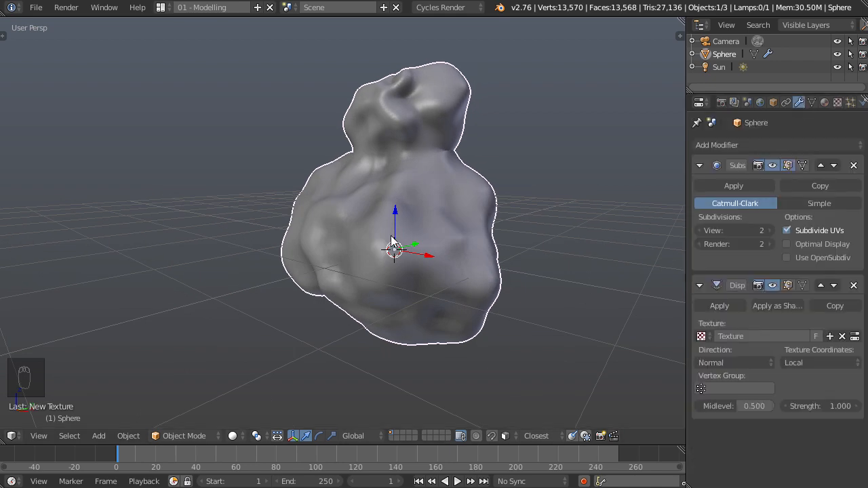
pyautogui.click(828, 406)
pyautogui.write('0.5')
pyautogui.press('Return')
pyautogui.moveTo(415, 314); pyautogui.dragTo(658, 341, button='middle')
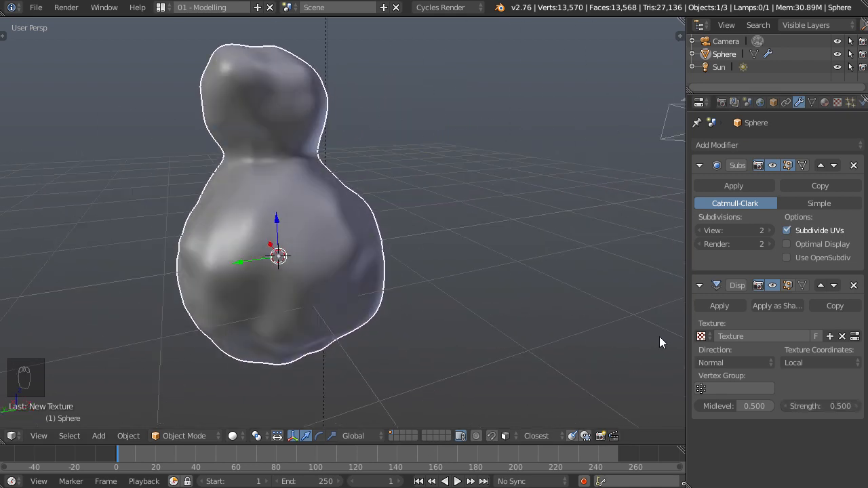
# Set the Displace modifier's strength to 0.3 and inspect the shape from several sides.
pyautogui.click(824, 407)
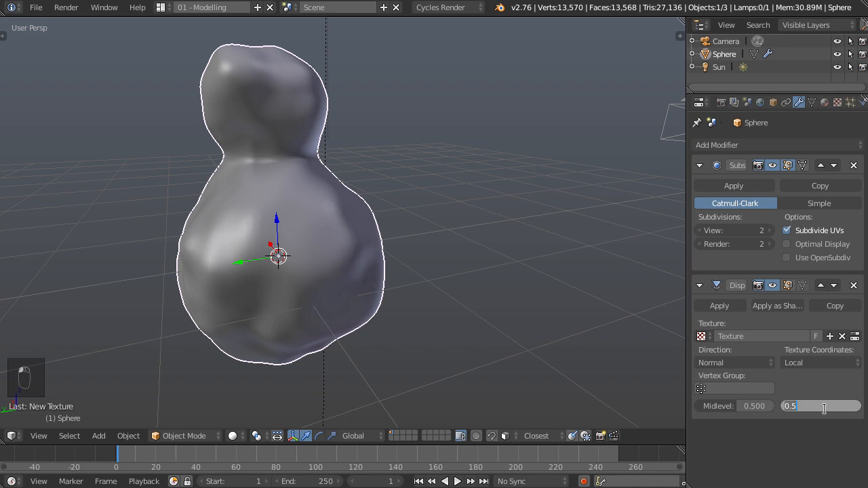
pyautogui.write('0.3')
pyautogui.press('Return')
pyautogui.moveTo(552, 309); pyautogui.dragTo(428, 229, button='middle')
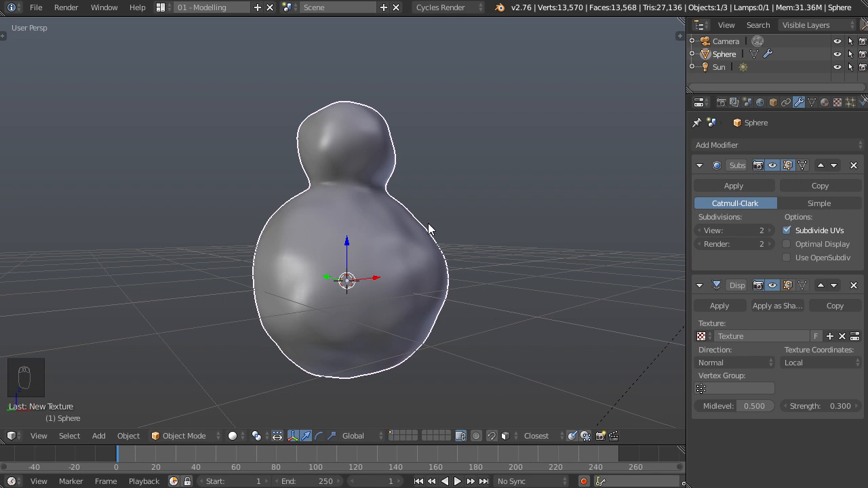
pyautogui.moveTo(424, 252)
pyautogui.mouseDown(button='middle')
pyautogui.moveTo(398, 287)
pyautogui.moveTo(339, 280)
pyautogui.mouseUp(button='middle')
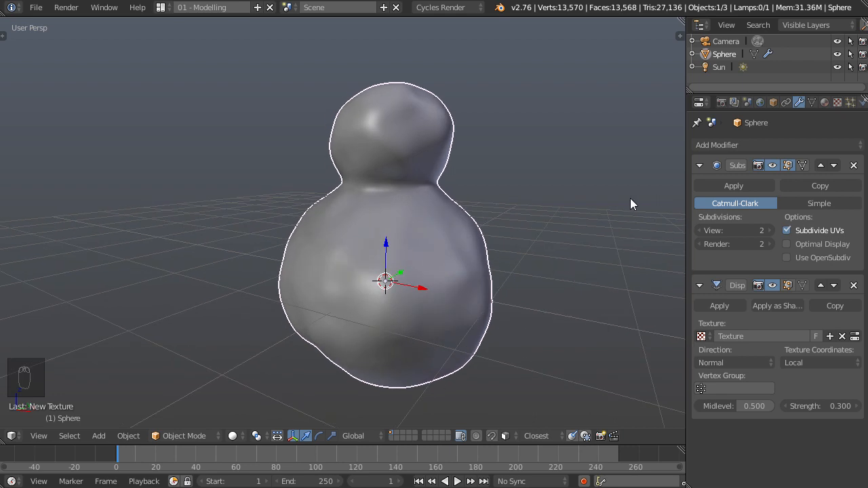
# Add a second Displace modifier below the first and create a new texture for it.
pyautogui.click(750, 145)
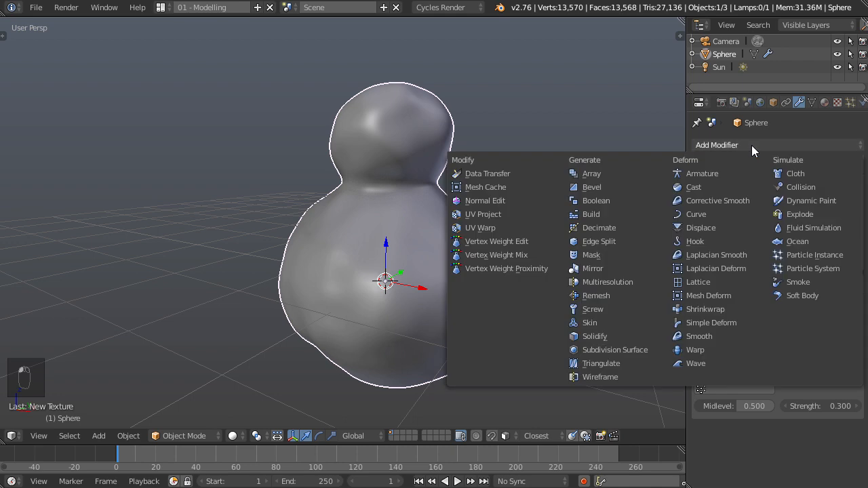
pyautogui.click(710, 226)
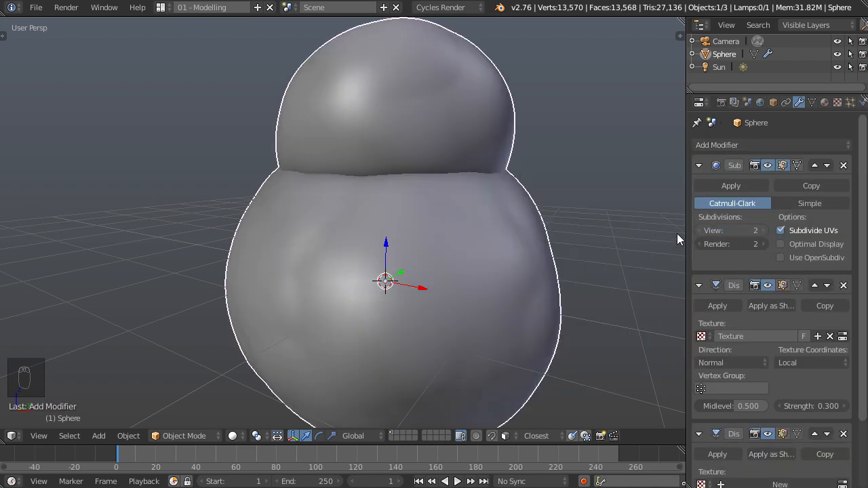
pyautogui.scroll(-3, 776, 461)
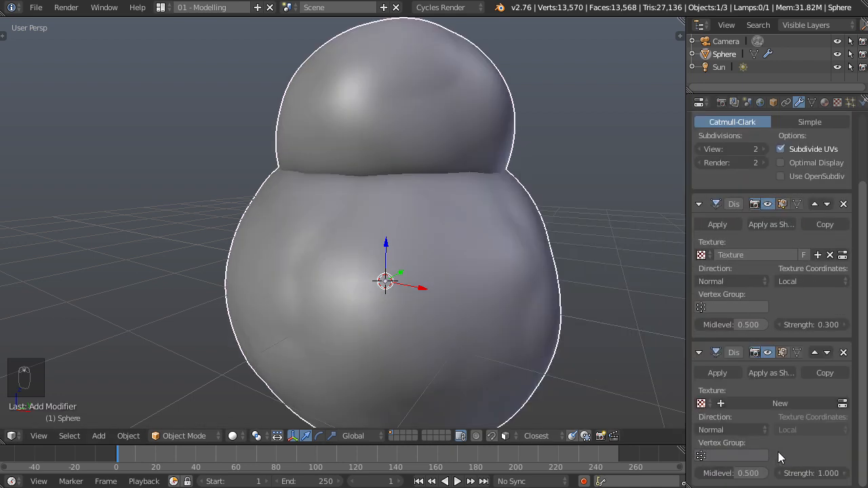
pyautogui.click(779, 403)
# Change the texture used by the second Displace modifier to the Image or Movie type.
pyautogui.click(839, 103)
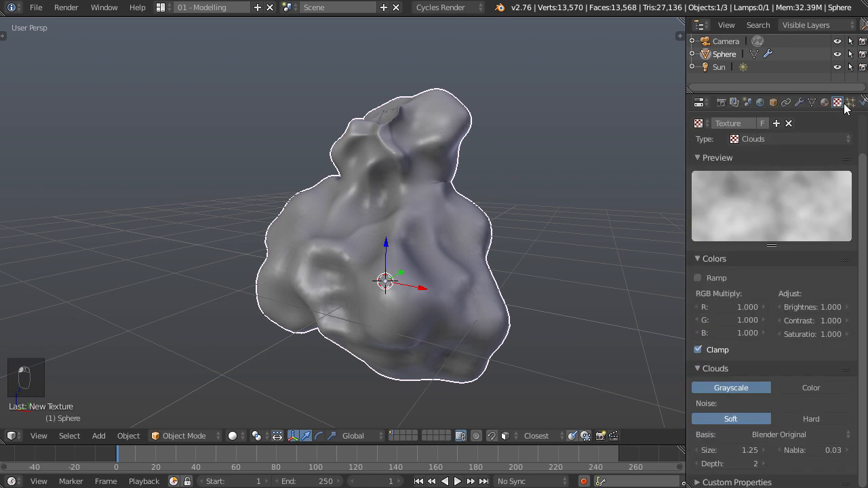
pyautogui.scroll(2, 777, 255)
pyautogui.click(794, 146)
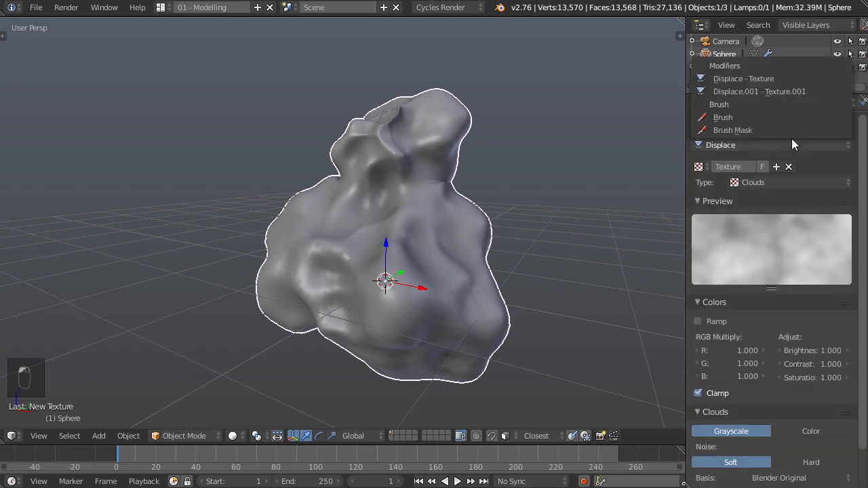
pyautogui.click(787, 91)
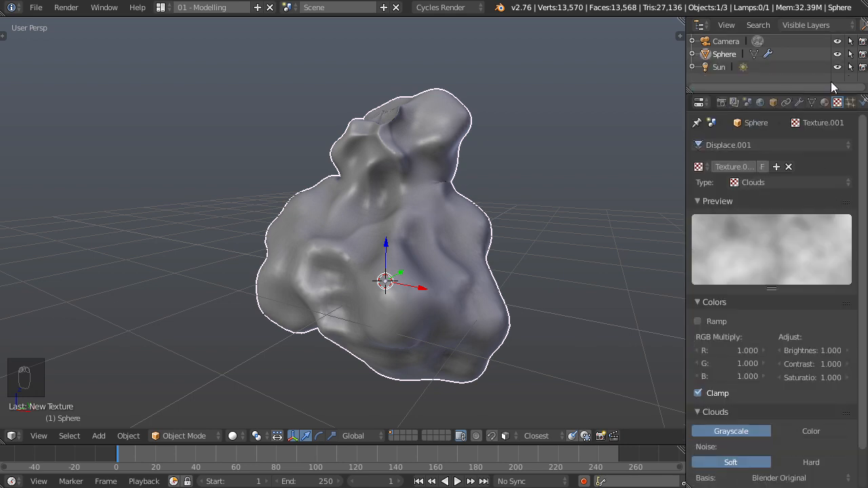
pyautogui.click(814, 182)
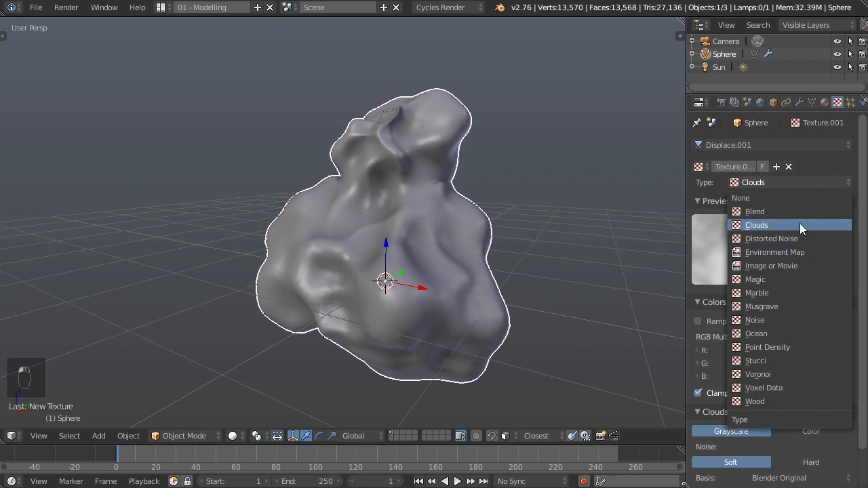
pyautogui.click(794, 265)
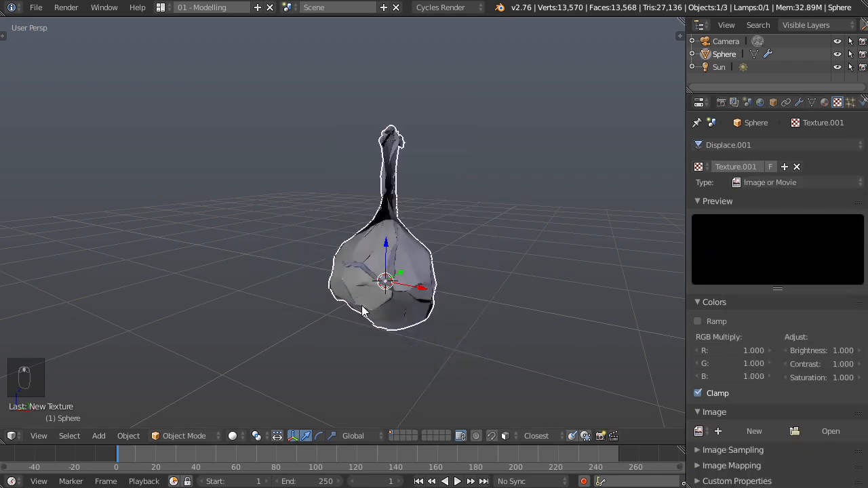
# Load the image Splatter0008_M.jpg from the grunge textures folder into the second displacement texture.
pyautogui.click(818, 432)
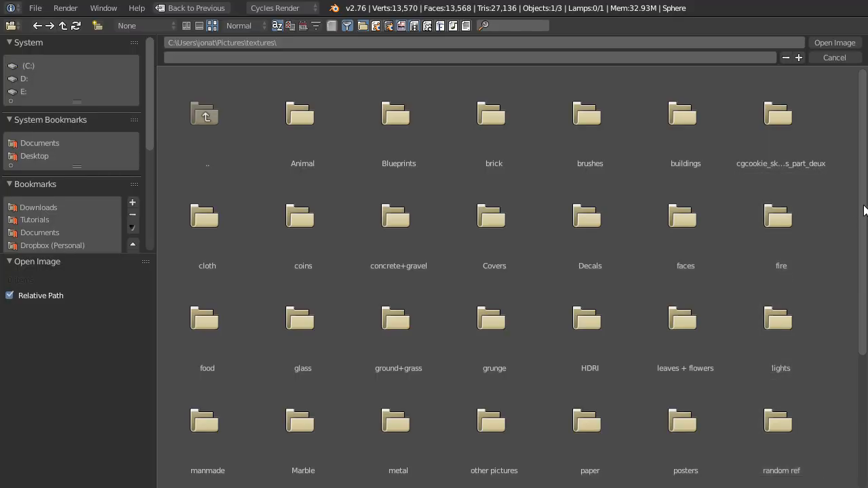
pyautogui.moveTo(864, 205); pyautogui.dragTo(864, 259)
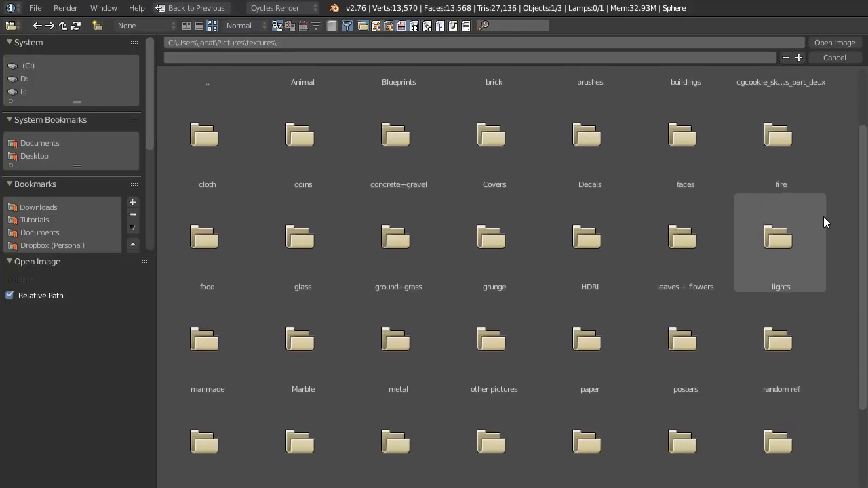
pyautogui.click(467, 278)
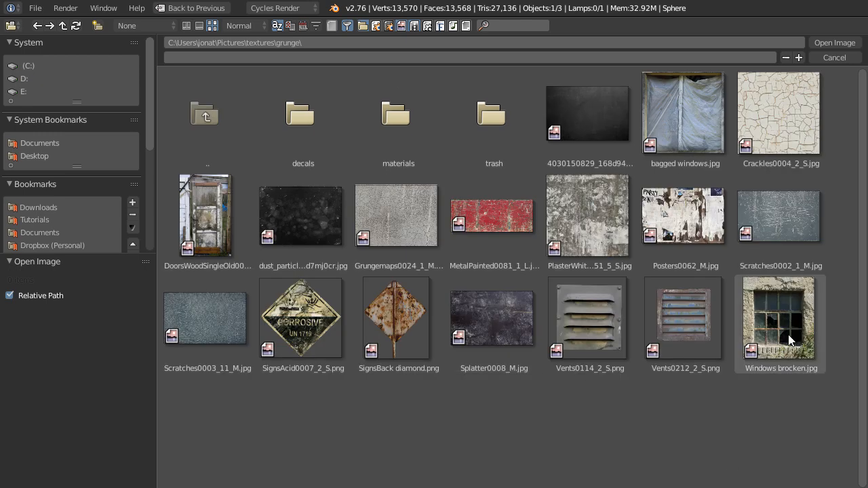
pyautogui.click(458, 345)
pyautogui.click(832, 40)
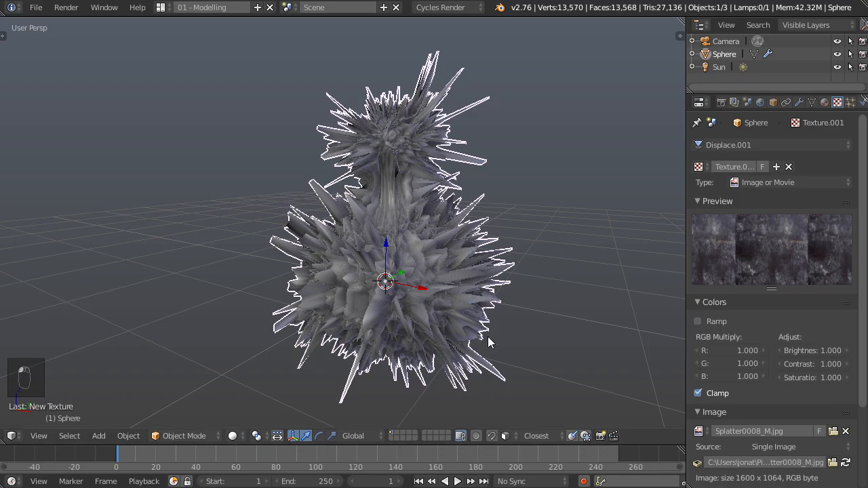
# Examine the splatter image in an enlarged texture preview and look at the displaced shape from other sides.
pyautogui.moveTo(686, 248); pyautogui.dragTo(602, 248)
pyautogui.moveTo(727, 288); pyautogui.dragTo(713, 369)
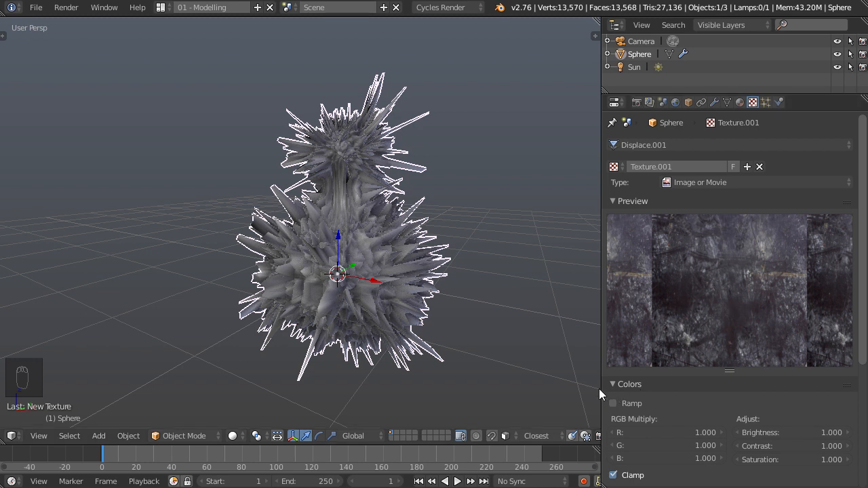
pyautogui.moveTo(601, 389); pyautogui.dragTo(666, 377)
pyautogui.moveTo(761, 368); pyautogui.dragTo(762, 308)
pyautogui.moveTo(485, 318); pyautogui.dragTo(505, 323, button='middle')
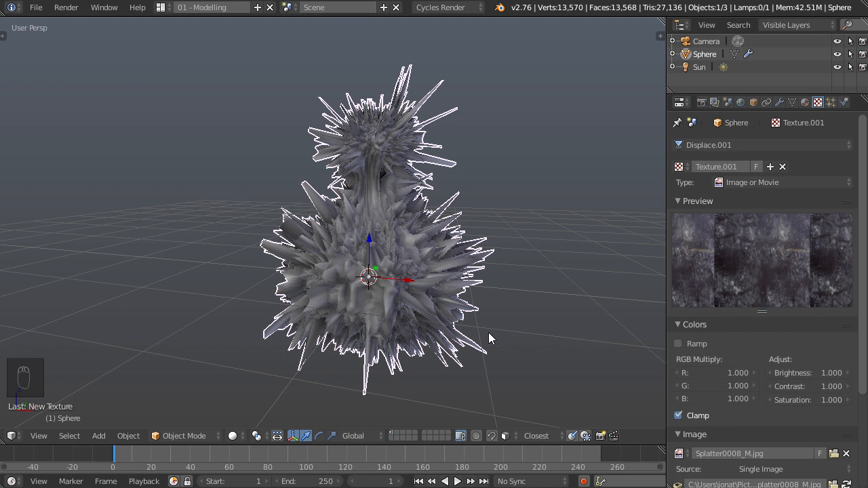
pyautogui.moveTo(434, 337); pyautogui.dragTo(433, 292, button='middle')
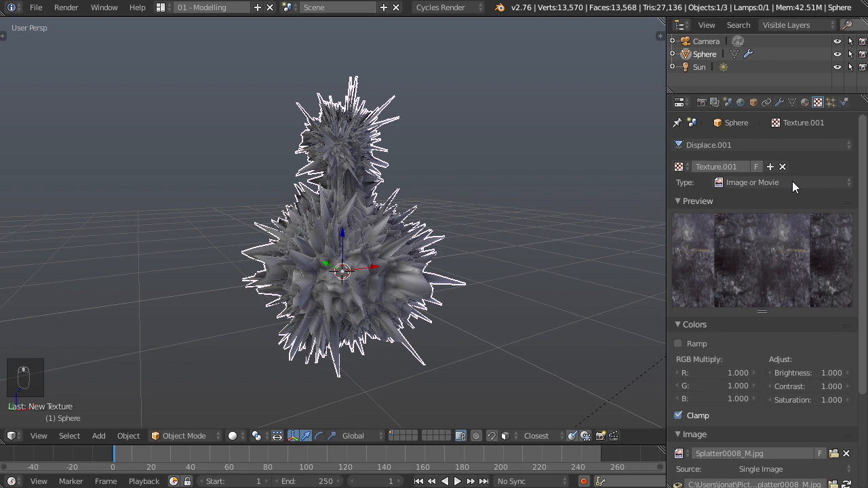
# Set the second Displace modifier's strength to 0.5 and inspect the surface up close.
pyautogui.click(779, 102)
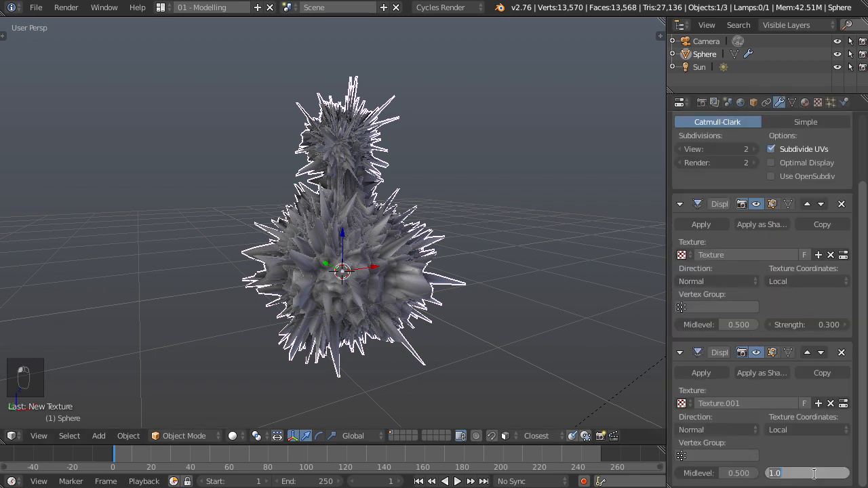
pyautogui.write('0.5')
pyautogui.press('Return')
pyautogui.moveTo(515, 339); pyautogui.dragTo(353, 286, button='middle')
pyautogui.moveTo(258, 291); pyautogui.dragTo(349, 246, button='middle')
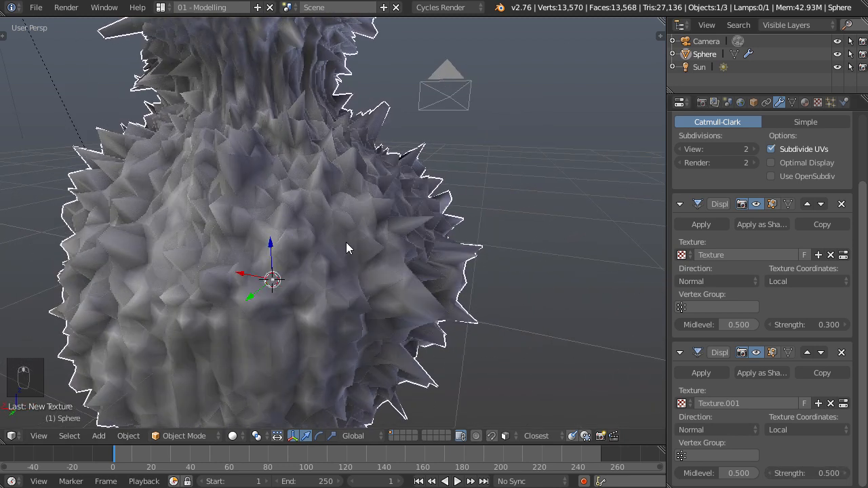
# Raise the Subdivision Surface view level to 4 and set the second Displace modifier's strength to 0.1.
pyautogui.click(753, 149)
pyautogui.click(752, 148)
pyautogui.scroll(-3, 507, 306)
pyautogui.moveTo(507, 306); pyautogui.dragTo(454, 316, button='middle')
pyautogui.scroll(4, 442, 305)
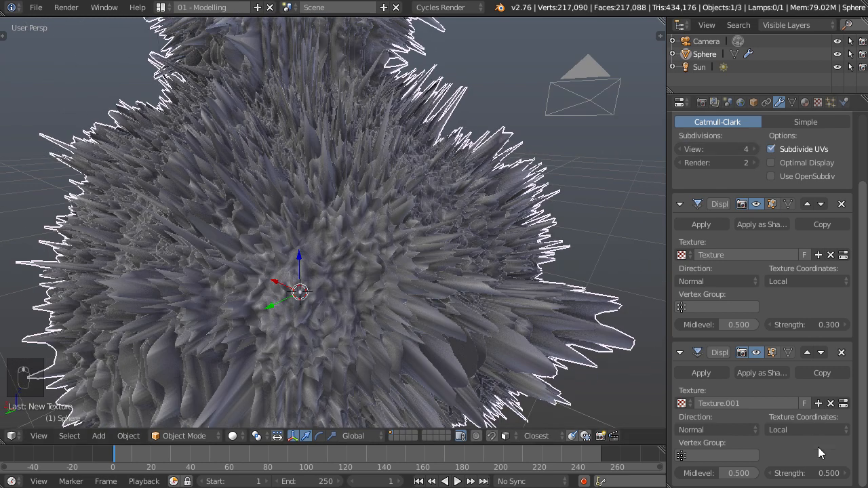
pyautogui.press('Return')
pyautogui.moveTo(383, 284); pyautogui.dragTo(345, 259, button='middle')
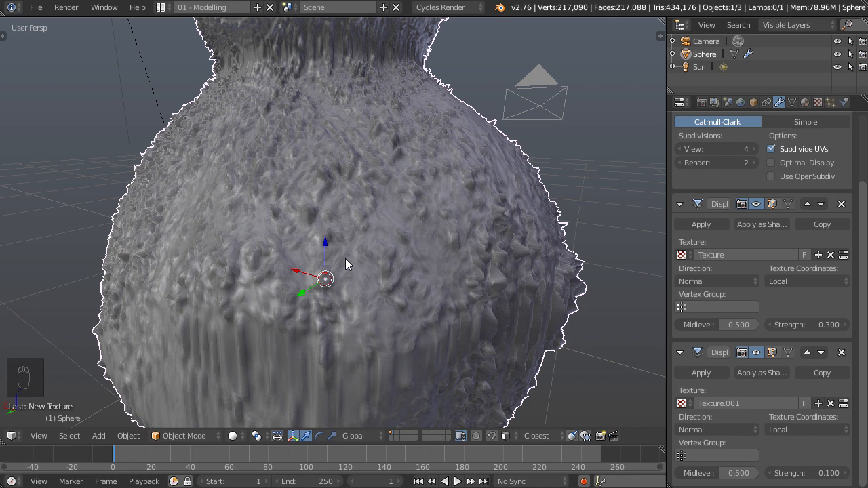
# Set the second Displace modifier's strength to -0.1 and inspect the surface from several sides.
pyautogui.click(806, 473)
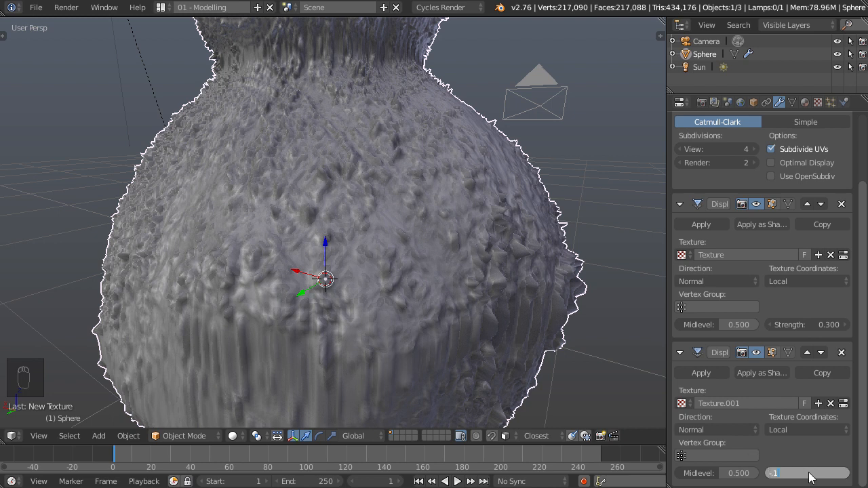
pyautogui.write('-.1')
pyautogui.press('Return')
pyautogui.moveTo(419, 163); pyautogui.dragTo(411, 284, button='middle')
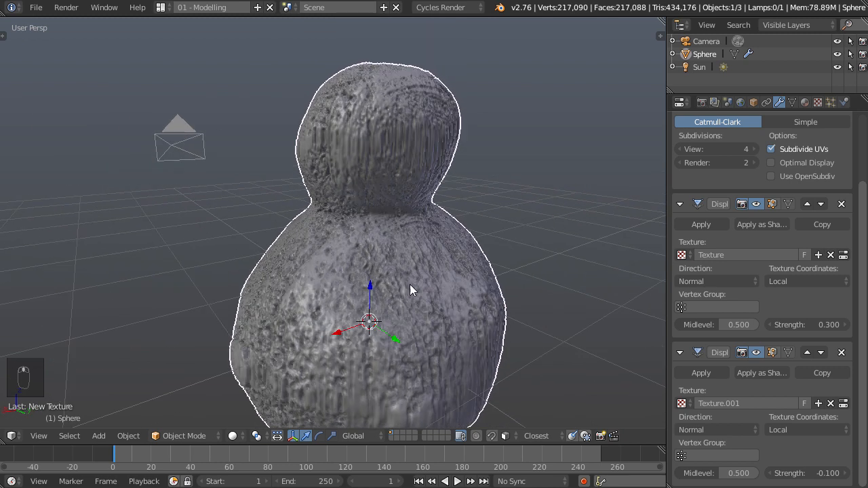
pyautogui.moveTo(490, 216); pyautogui.dragTo(439, 241, button='middle')
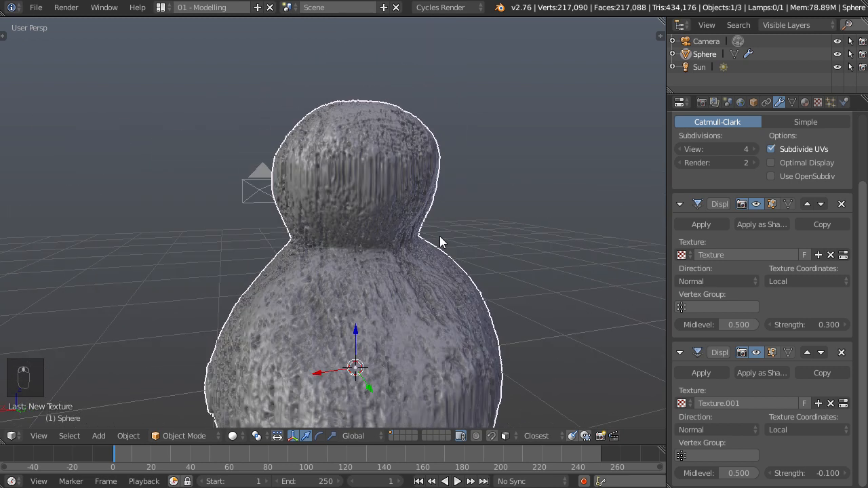
# Set the second Displace modifier's texture coordinates to UV.
pyautogui.click(808, 427)
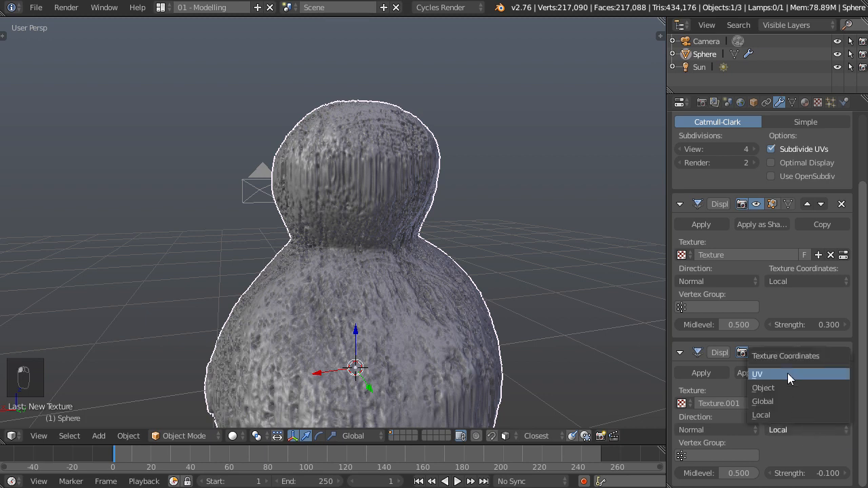
pyautogui.click(787, 374)
pyautogui.moveTo(482, 336); pyautogui.dragTo(39, 384, button='middle')
# Split the 3D view, turn the new area into a UV/Image Editor and display Splatter0008_M.jpg in it.
pyautogui.moveTo(17, 424); pyautogui.dragTo(251, 423)
pyautogui.click(16, 437)
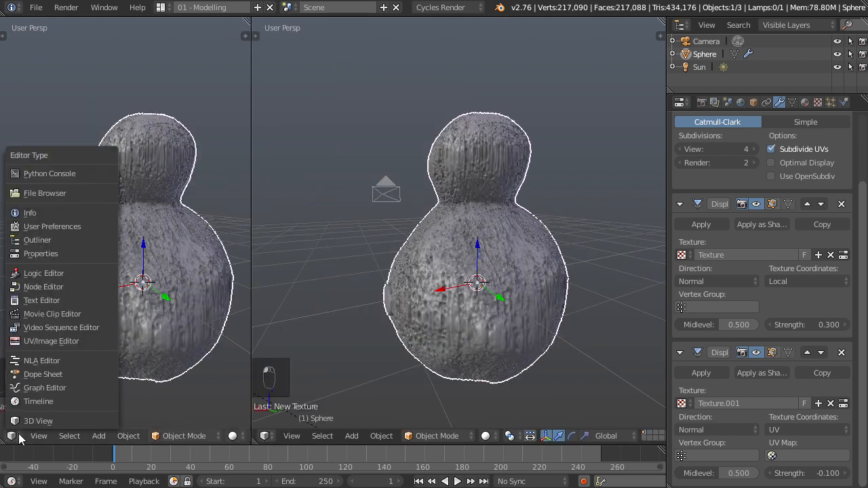
pyautogui.click(57, 343)
pyautogui.click(100, 437)
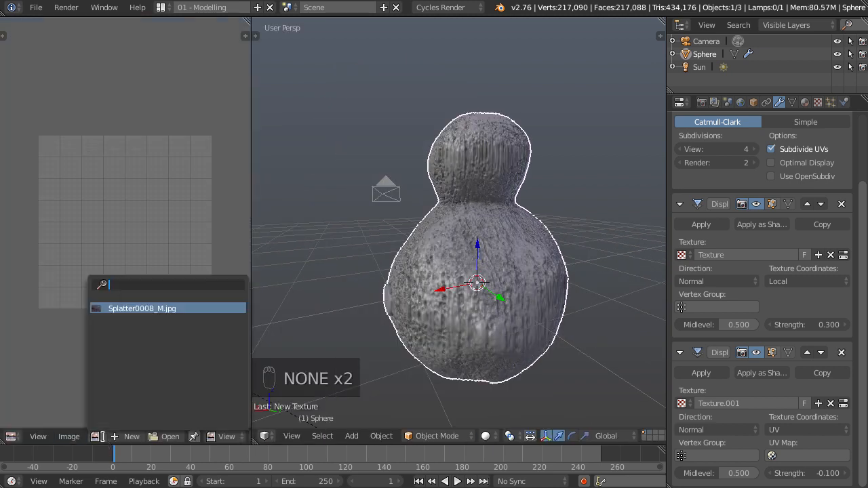
pyautogui.click(127, 307)
pyautogui.scroll(-5, 130, 300)
# In Edit Mode, select the vertical edge loop along the back of the body and mark it as a seam.
pyautogui.press('Tab')
pyautogui.moveTo(404, 274); pyautogui.dragTo(450, 312, button='middle')
pyautogui.moveTo(450, 311); pyautogui.dragTo(602, 323, button='middle')
pyautogui.keyDown('shift'); pyautogui.moveTo(476, 321); pyautogui.dragTo(482, 314, button='middle'); pyautogui.keyUp('shift')
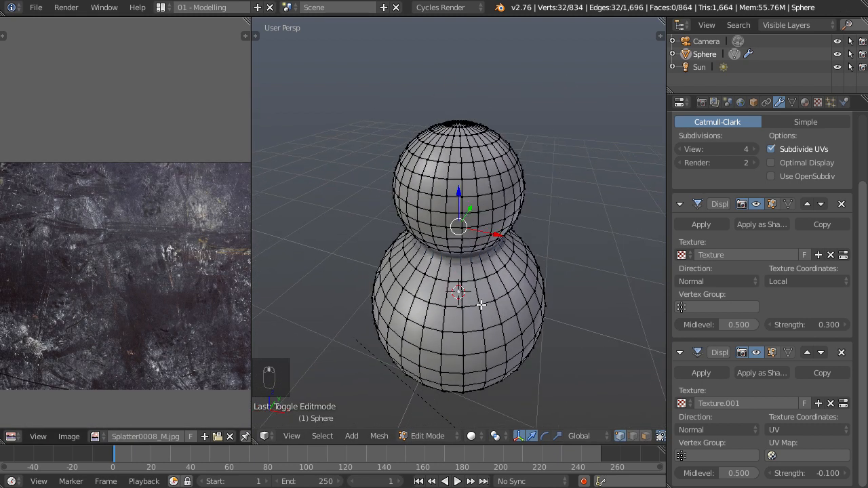
pyautogui.press('KP_1')
pyautogui.press('ctrl+KP_1')
pyautogui.keyDown('alt'); pyautogui.rightClick(461, 292); pyautogui.keyUp('alt')
pyautogui.moveTo(476, 195); pyautogui.dragTo(455, 270, button='middle')
pyautogui.press('t')
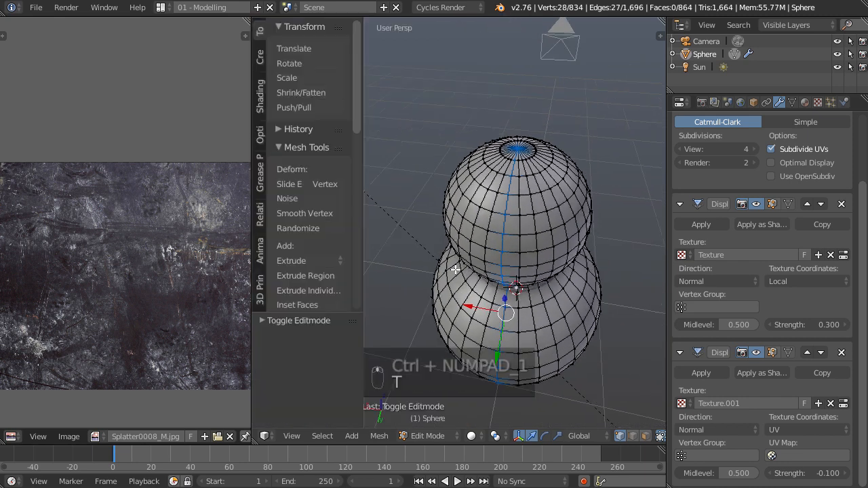
pyautogui.scroll(-2, 261, 88)
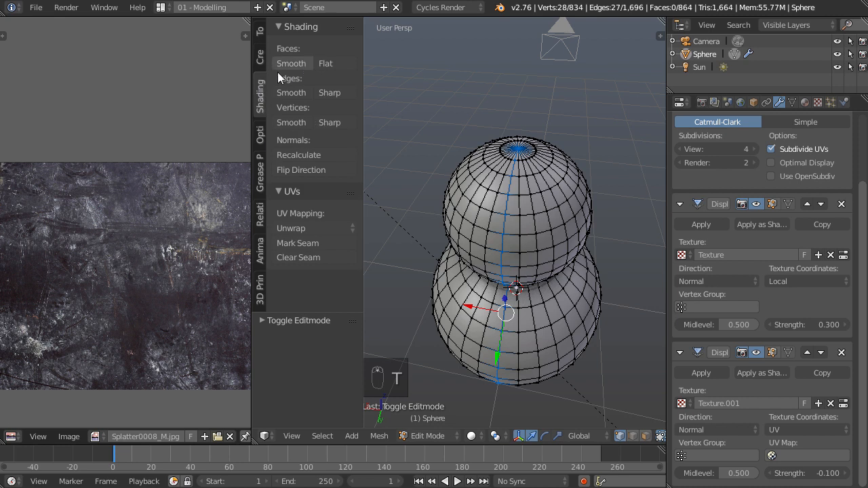
pyautogui.click(332, 242)
# Mark the horizontal edge loop around the neck between the two lobes as a seam.
pyautogui.scroll(3, 502, 233)
pyautogui.moveTo(502, 233); pyautogui.dragTo(556, 221, button='middle')
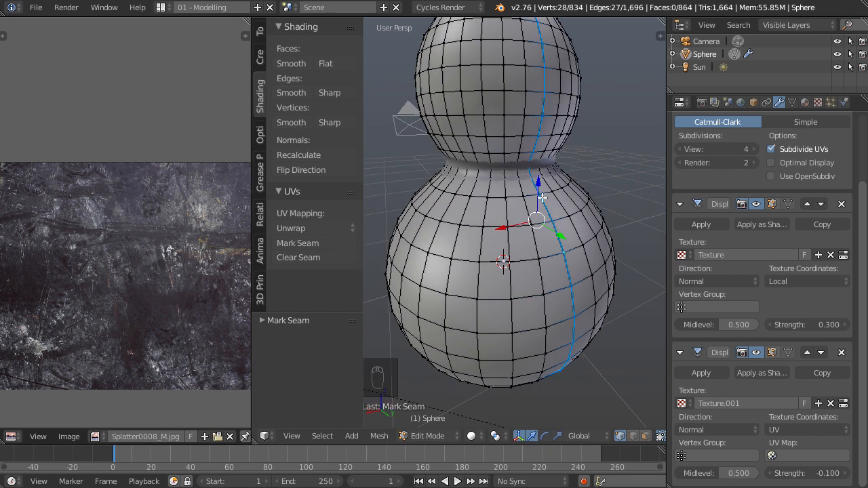
pyautogui.keyDown('alt'); pyautogui.rightClick(510, 176); pyautogui.keyUp('alt')
pyautogui.moveTo(510, 177); pyautogui.dragTo(518, 145, button='middle')
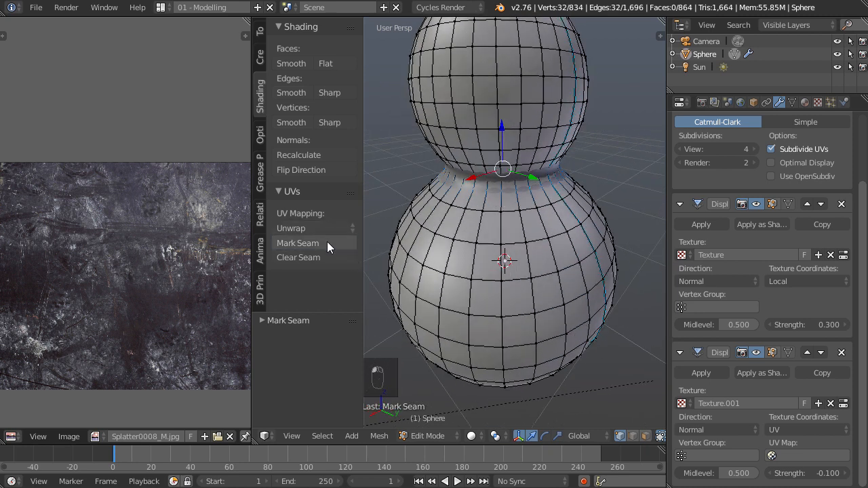
pyautogui.scroll(-2, 524, 217)
# Unwrap the entire mesh and scale its UV layout over the splatter image.
pyautogui.press('a')
pyautogui.press('a')
pyautogui.press('a')
pyautogui.press('u')
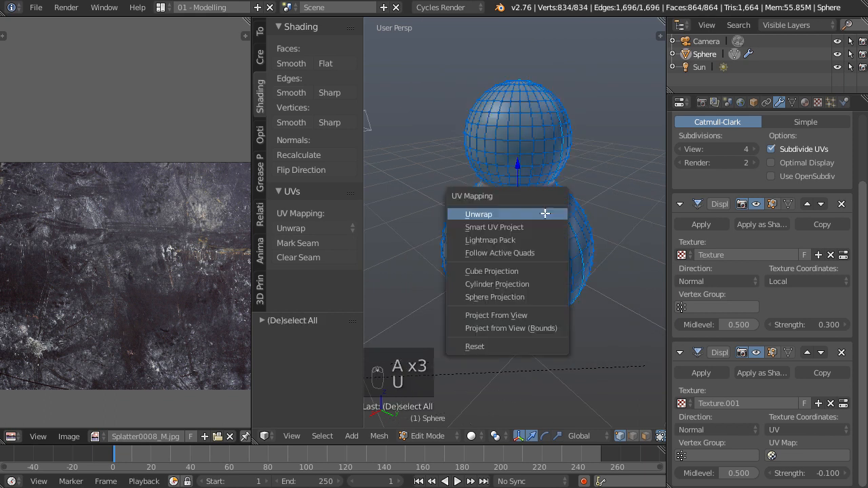
pyautogui.click(544, 214)
pyautogui.press('s')
pyautogui.click(189, 354)
# Return to Object Mode and inspect the UV-mapped displacement on both lobes from several sides.
pyautogui.press('Tab')
pyautogui.click(370, 194)
pyautogui.moveTo(588, 207); pyautogui.dragTo(661, 204, button='middle')
pyautogui.scroll(2, 527, 219)
pyautogui.moveTo(434, 295); pyautogui.dragTo(402, 207, button='middle')
pyautogui.scroll(-2, 505, 198)
pyautogui.keyDown('shift'); pyautogui.moveTo(554, 221); pyautogui.dragTo(501, 281, button='middle'); pyautogui.keyUp('shift')
pyautogui.scroll(2, 557, 290)
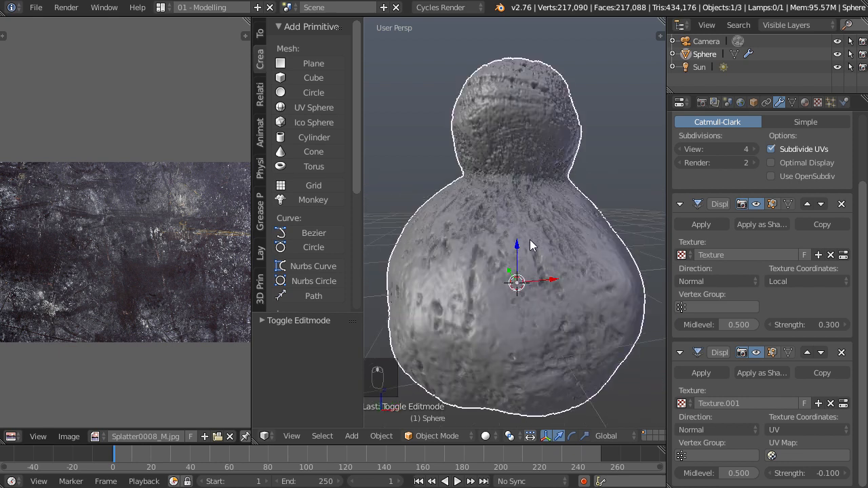
pyautogui.scroll(2, 526, 236)
pyautogui.moveTo(436, 251); pyautogui.dragTo(547, 269, button='middle')
pyautogui.keyDown('shift'); pyautogui.moveTo(529, 173); pyautogui.dragTo(518, 223, button='middle'); pyautogui.keyUp('shift')
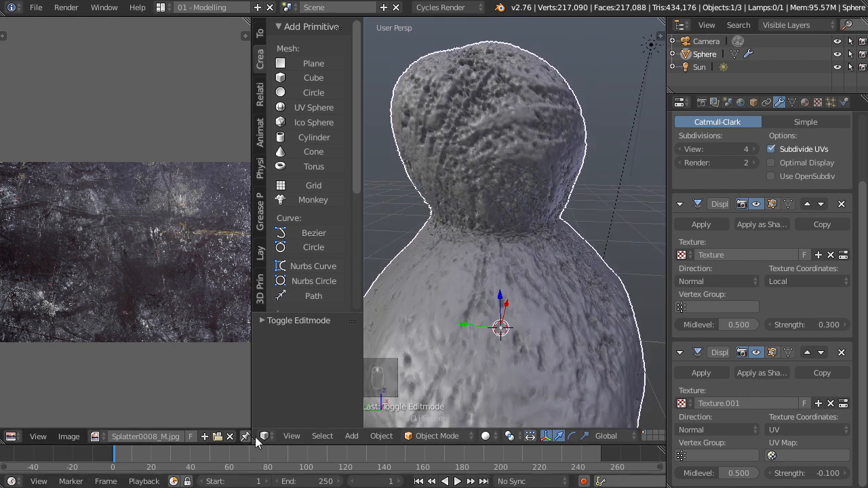
# Close the UV/Image Editor area by merging it into the 3D view.
pyautogui.moveTo(254, 441); pyautogui.dragTo(126, 400)
pyautogui.moveTo(488, 297); pyautogui.dragTo(414, 219, button='middle')
pyautogui.scroll(3, 475, 218)
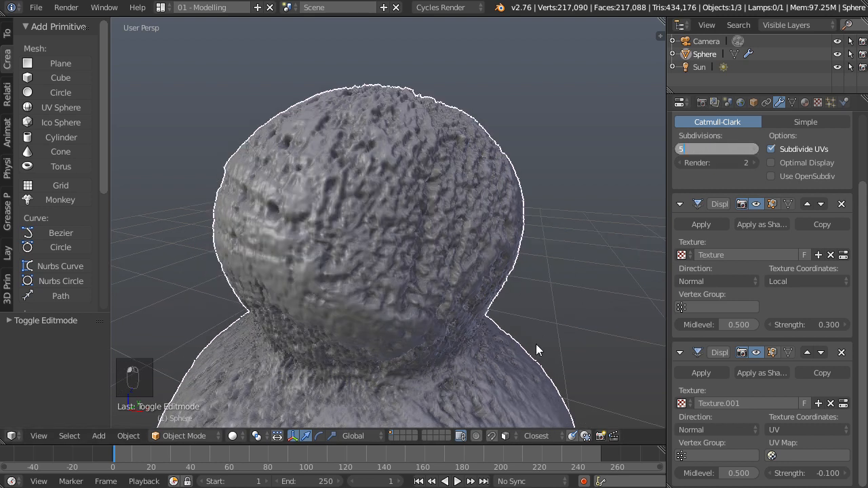
# Set both the view and render levels of the Subdivision Surface modifier to 5.
pyautogui.press('Return')
pyautogui.scroll(-3, 536, 343)
pyautogui.moveTo(535, 344)
pyautogui.mouseDown(button='middle')
pyautogui.moveTo(515, 261)
pyautogui.moveTo(464, 260)
pyautogui.moveTo(540, 256)
pyautogui.moveTo(563, 231)
pyautogui.mouseUp(button='middle')
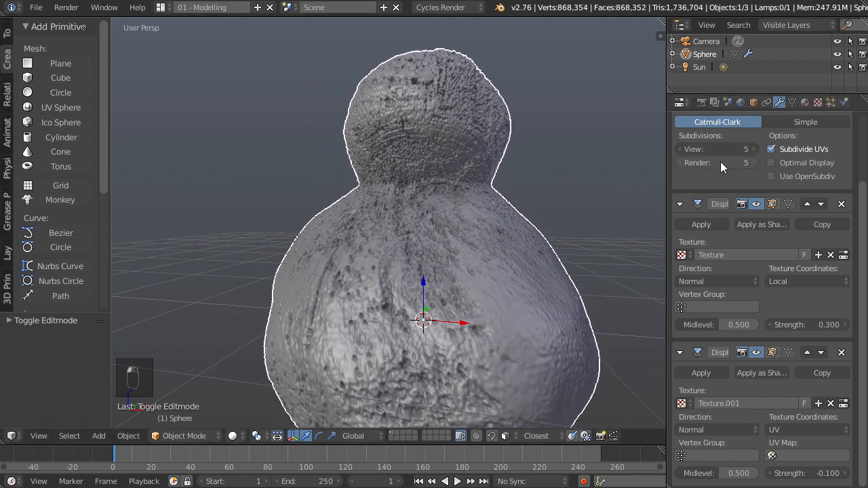
pyautogui.moveTo(384, 283); pyautogui.dragTo(410, 301, button='middle')
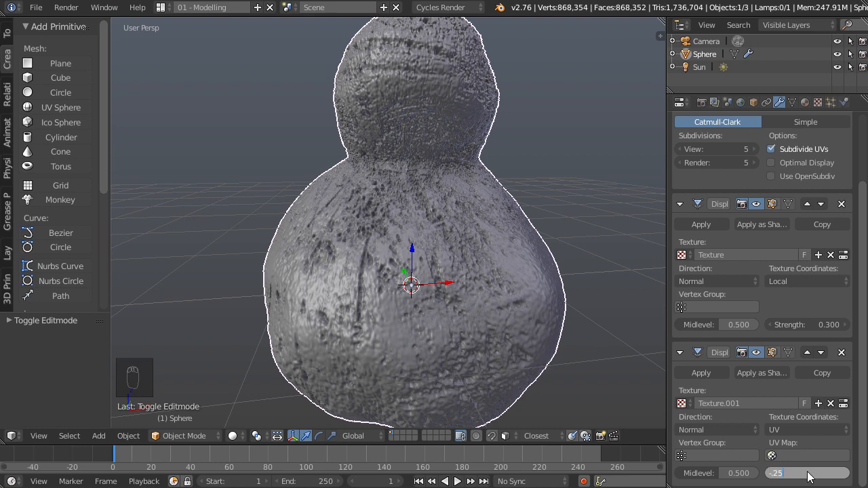
# Set the second Displace modifier's strength to -0.25 and inspect the surface detail up close.
pyautogui.press('Return')
pyautogui.moveTo(460, 356); pyautogui.dragTo(320, 338, button='middle')
pyautogui.moveTo(400, 288); pyautogui.dragTo(353, 244, button='middle')
pyautogui.scroll(3, 424, 245)
pyautogui.scroll(-1, 352, 244)
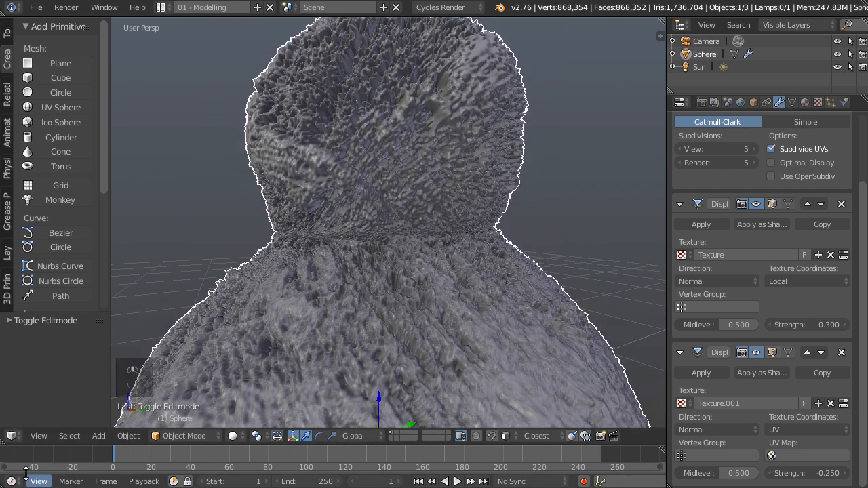
# Split off a narrow area beside the 3D view as a UV/Image Editor and display Splatter0008_M.jpg in it.
pyautogui.moveTo(10, 440); pyautogui.dragTo(200, 359)
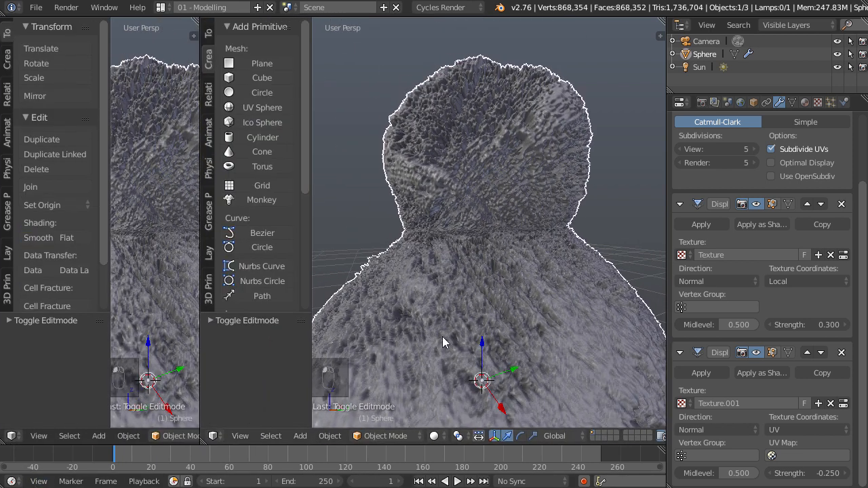
pyautogui.click(17, 438)
pyautogui.click(41, 342)
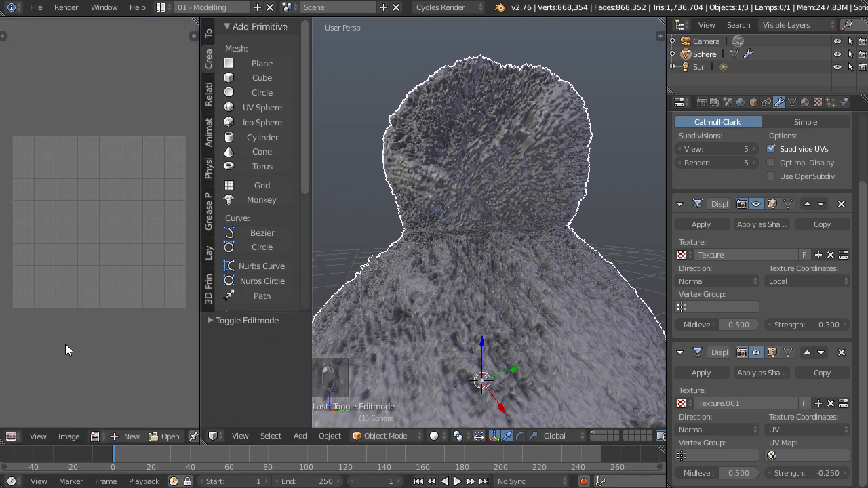
pyautogui.click(100, 437)
pyautogui.click(143, 306)
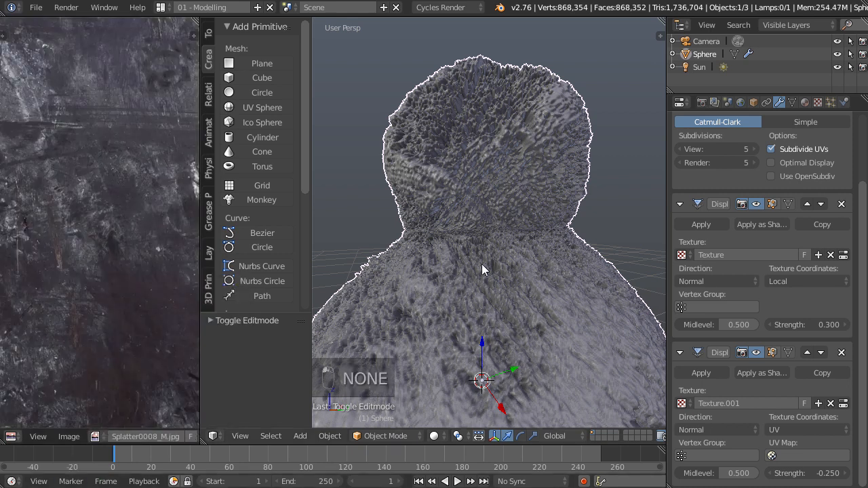
# Enter Edit Mode on the two-lobed body and view its current UV layout over the image.
pyautogui.press('Tab')
pyautogui.scroll(-3, 186, 299)
pyautogui.moveTo(130, 332); pyautogui.dragTo(124, 312, button='middle')
pyautogui.scroll(-2, 474, 298)
pyautogui.moveTo(474, 298); pyautogui.dragTo(517, 242, button='middle')
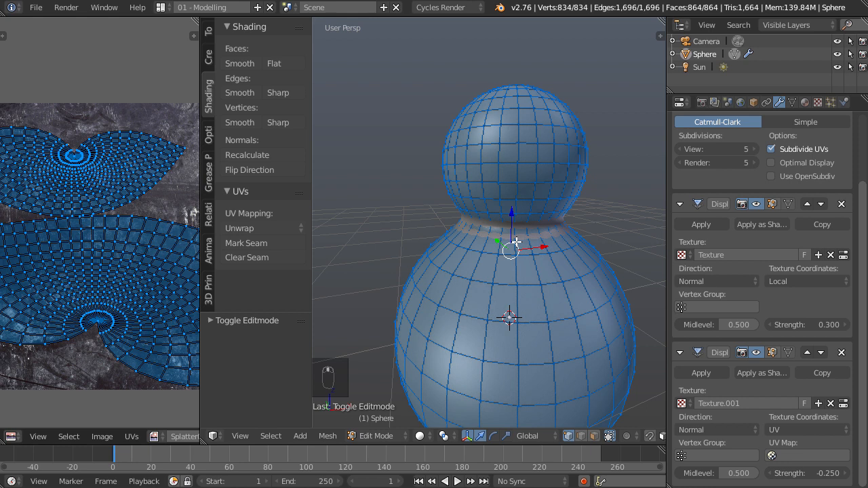
# Unwrap the whole mesh again from the front view using the existing seams.
pyautogui.press('KP_1')
pyautogui.press('u')
pyautogui.click(552, 270)
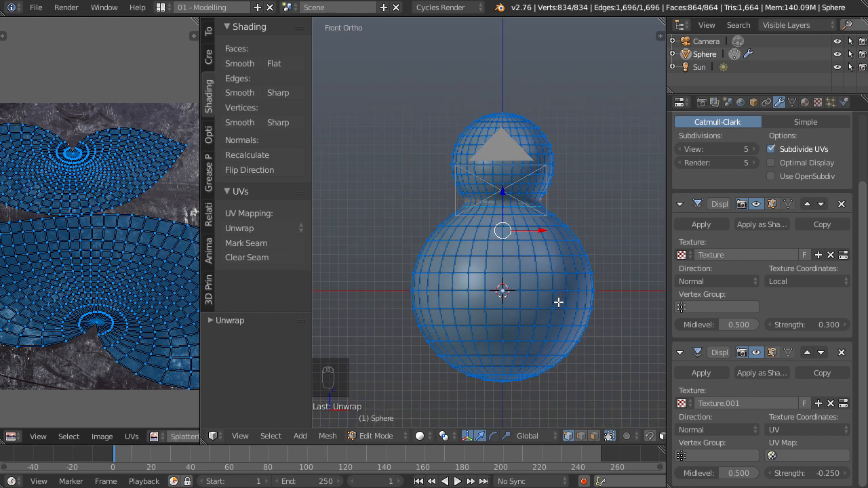
# Mark seams along an edge loop near the top of the upper lobe and another near the bottom of the lower lobe.
pyautogui.scroll(1, 559, 302)
pyautogui.moveTo(533, 187); pyautogui.dragTo(531, 235, button='middle')
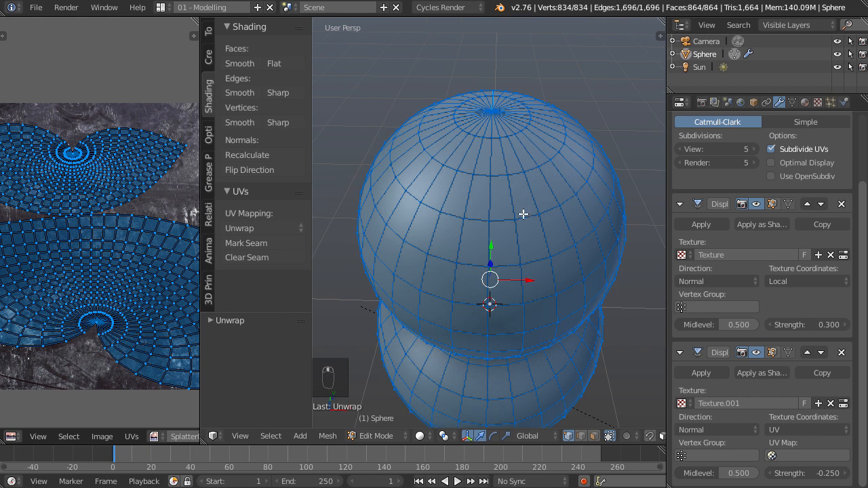
pyautogui.keyDown('alt'); pyautogui.rightClick(551, 200); pyautogui.keyUp('alt')
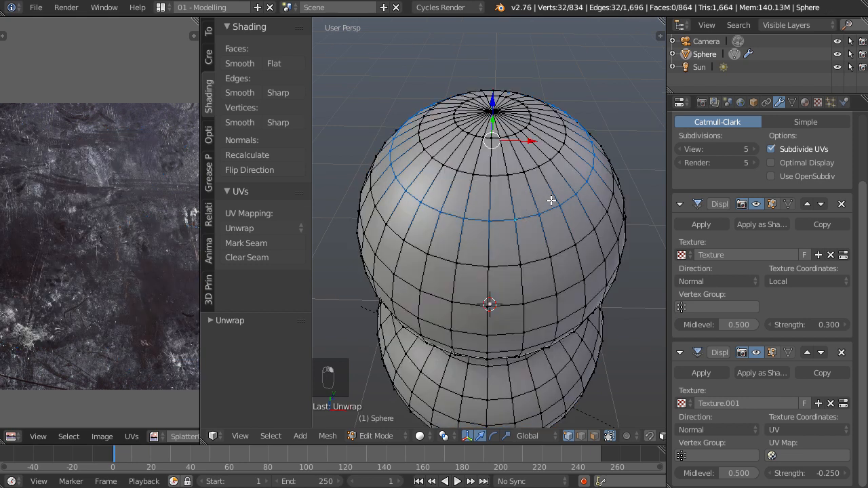
pyautogui.click(266, 245)
pyautogui.scroll(-4, 534, 321)
pyautogui.moveTo(526, 291); pyautogui.dragTo(535, 163, button='middle')
pyautogui.scroll(1, 519, 256)
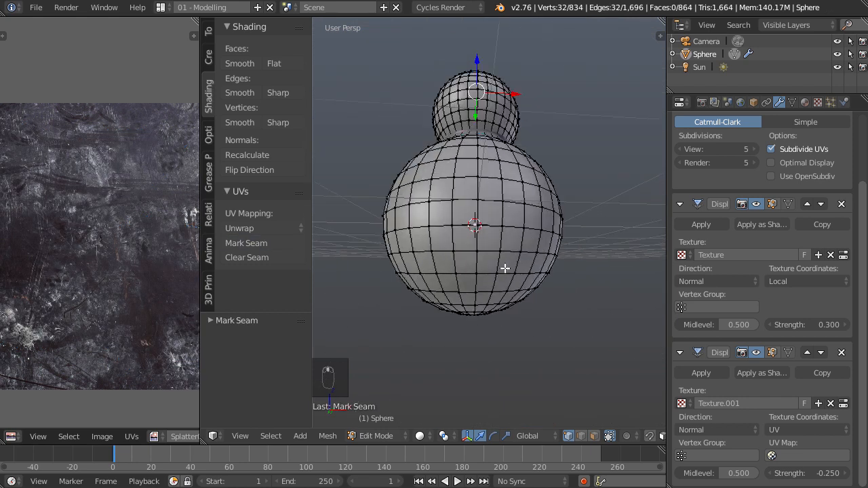
pyautogui.scroll(1, 519, 257)
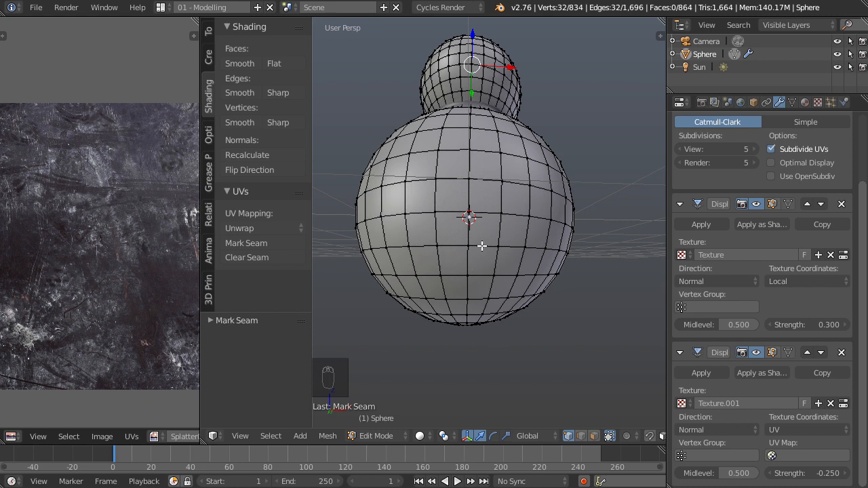
pyautogui.keyDown('alt'); pyautogui.rightClick(486, 270); pyautogui.keyUp('alt')
pyautogui.click(298, 242)
# Select the entire mesh and unwrap it with the newly marked seams.
pyautogui.moveTo(505, 211); pyautogui.dragTo(512, 238, button='middle')
pyautogui.press('a')
pyautogui.press('a')
pyautogui.press('a')
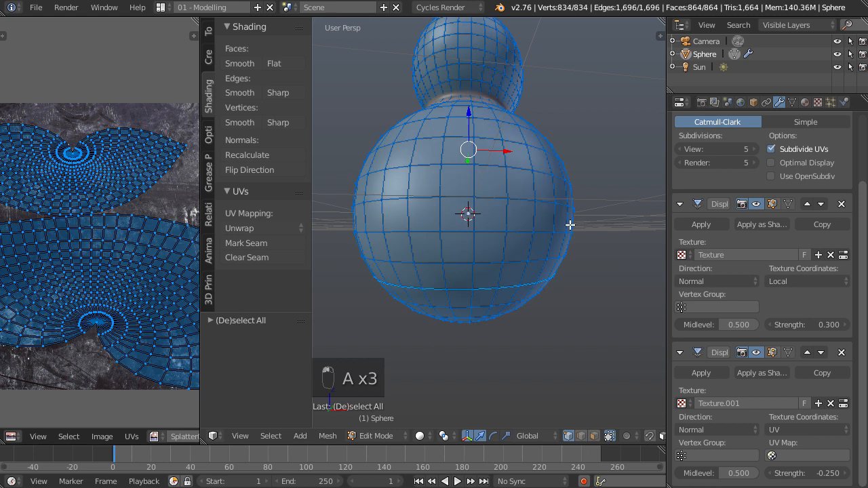
pyautogui.press('u')
pyautogui.click(570, 224)
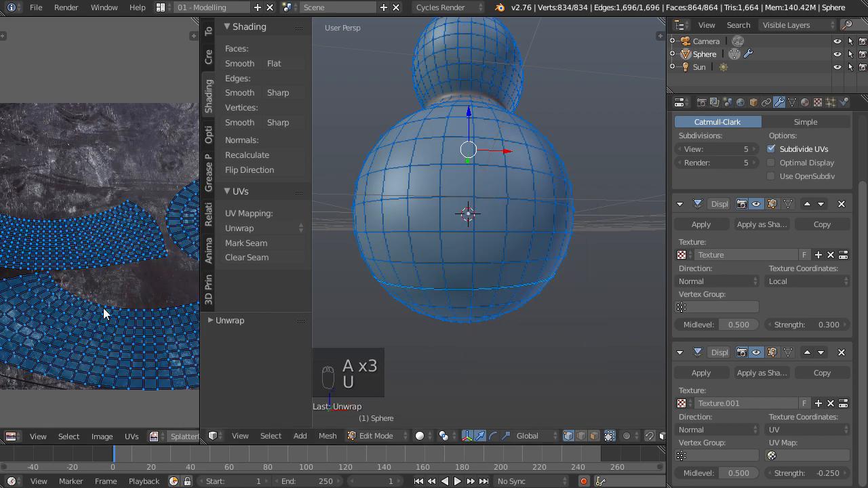
# Scale the UV islands and run Pack Islands to fit them within the image.
pyautogui.scroll(-2, 90, 302)
pyautogui.scroll(-1, 111, 310)
pyautogui.press('s')
pyautogui.click(154, 339)
pyautogui.scroll(-1, 105, 316)
pyautogui.scroll(1, 108, 324)
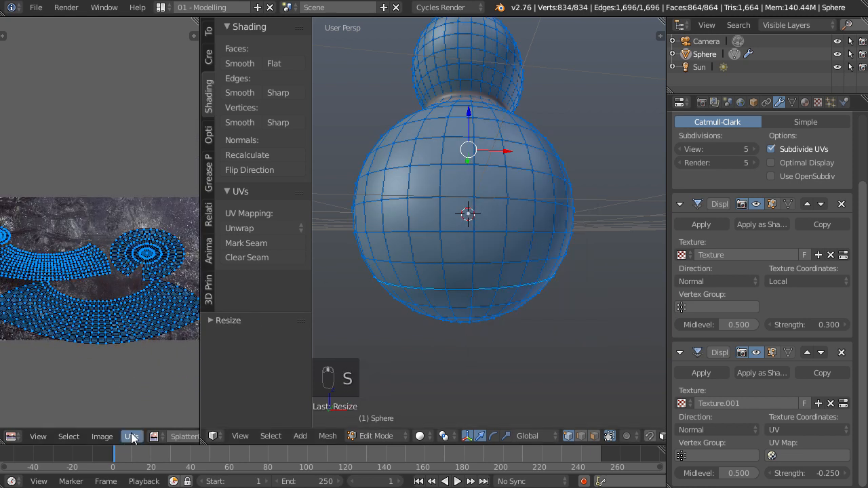
pyautogui.click(131, 435)
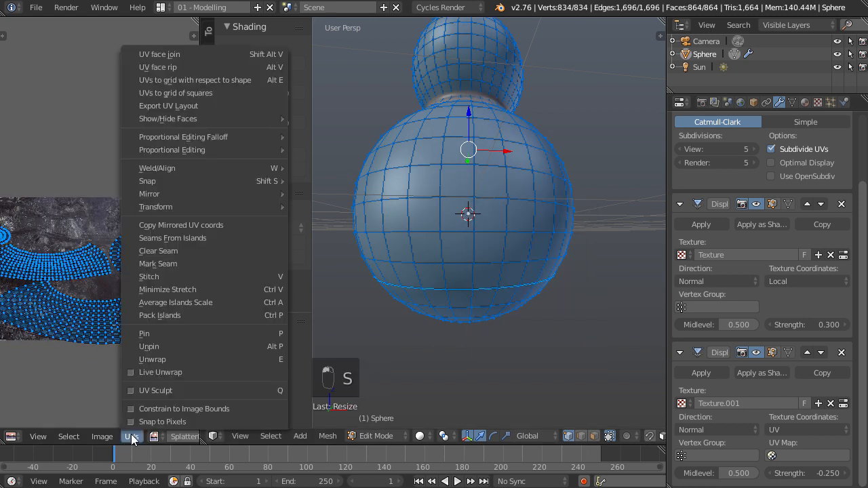
pyautogui.click(206, 313)
# Return to Object Mode and inspect the displacement from the new UV layout on both lobes.
pyautogui.scroll(-1, 103, 337)
pyautogui.moveTo(536, 230)
pyautogui.mouseDown(button='middle')
pyautogui.moveTo(573, 218)
pyautogui.moveTo(602, 178)
pyautogui.mouseUp(button='middle')
pyautogui.press('Tab')
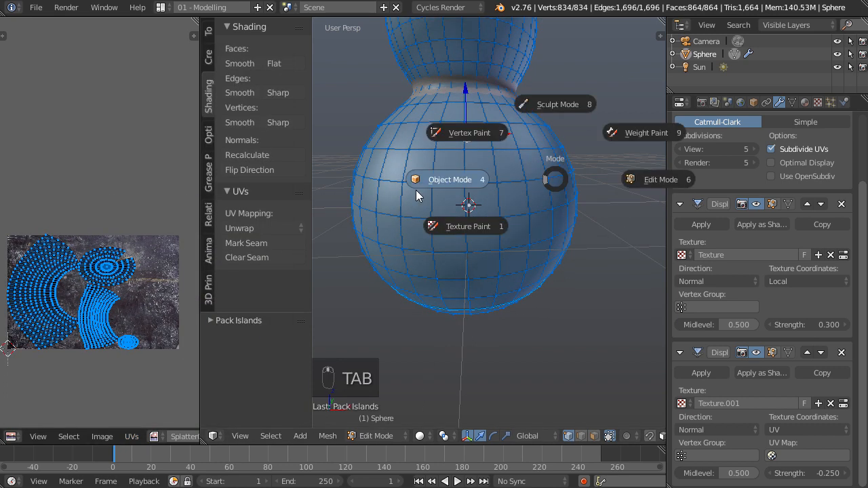
pyautogui.click(401, 191)
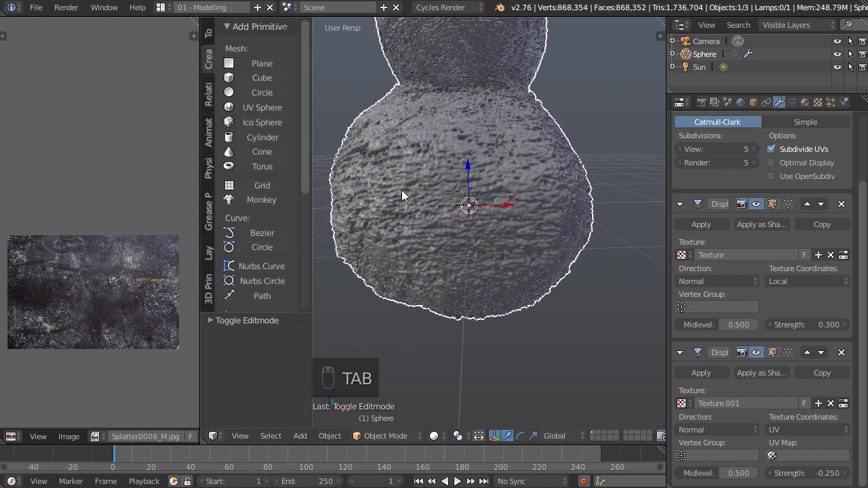
pyautogui.scroll(-2, 475, 186)
pyautogui.moveTo(477, 183); pyautogui.dragTo(419, 231, button='middle')
pyautogui.moveTo(485, 173)
pyautogui.keyDown('shift'); pyautogui.mouseDown(button='middle')
pyautogui.moveTo(475, 259)
pyautogui.moveTo(511, 206)
pyautogui.moveTo(575, 206)
pyautogui.moveTo(547, 238)
pyautogui.moveTo(548, 227)
pyautogui.moveTo(512, 248)
pyautogui.mouseUp(button='middle'); pyautogui.keyUp('shift')
pyautogui.scroll(3, 499, 192)
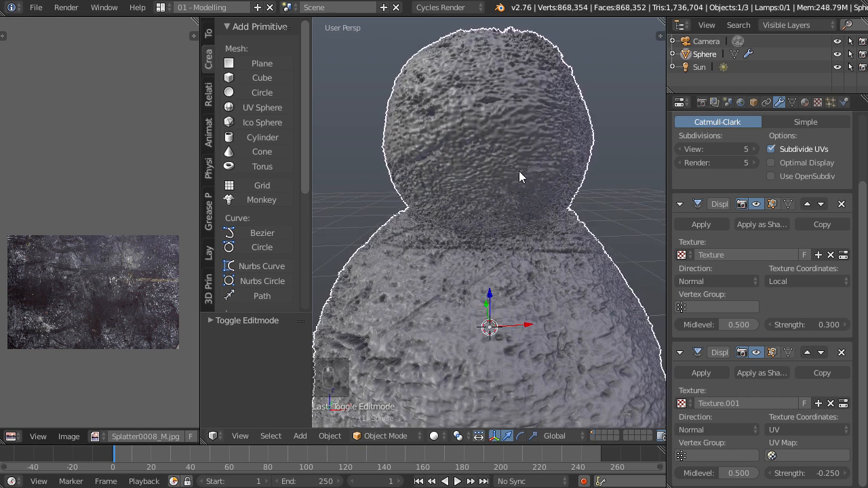
pyautogui.scroll(-3, 438, 261)
pyautogui.press('Tab')
pyautogui.press('s')
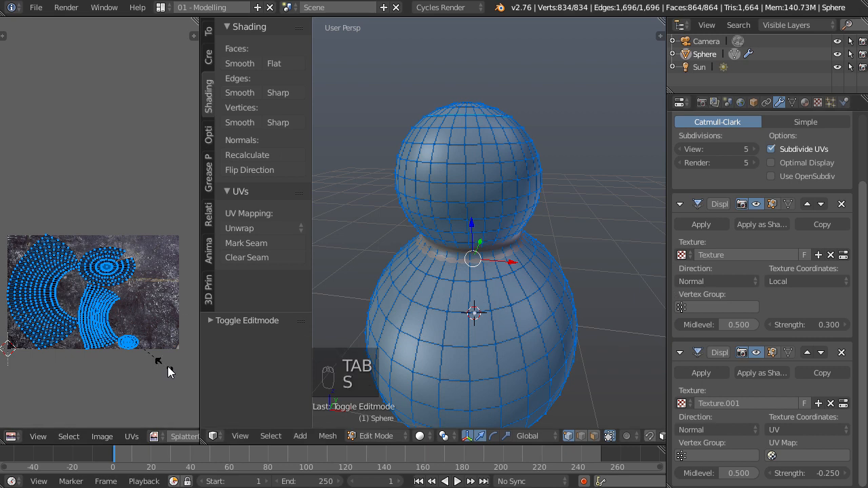
pyautogui.click(74, 399)
pyautogui.press('Tab')
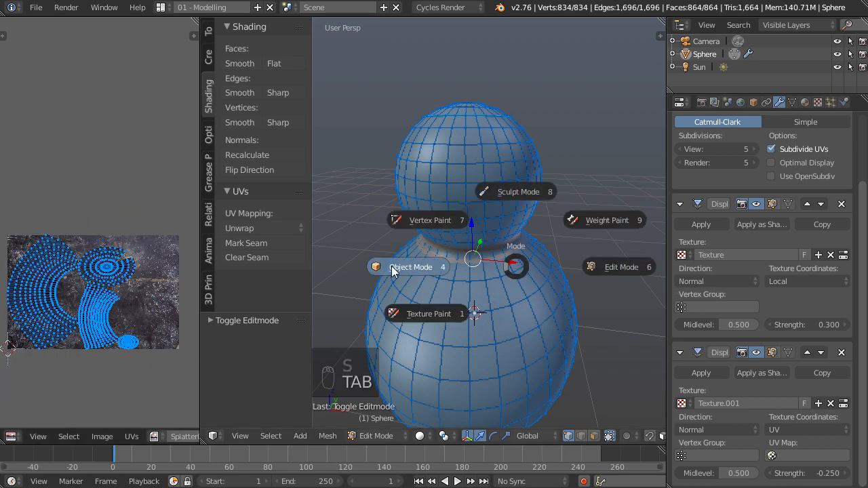
pyautogui.click(267, 299)
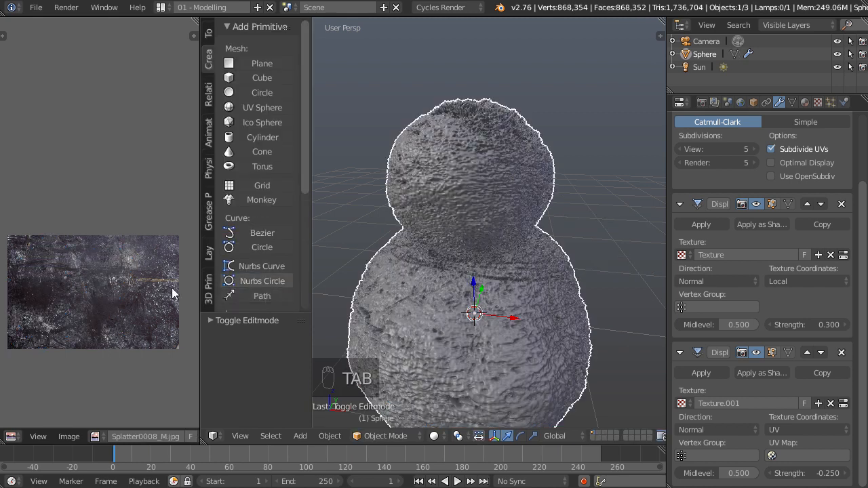
# Check the displaced body from another side and merge the UV/Image Editor area back into the 3D view.
pyautogui.moveTo(480, 268); pyautogui.dragTo(504, 178, button='middle')
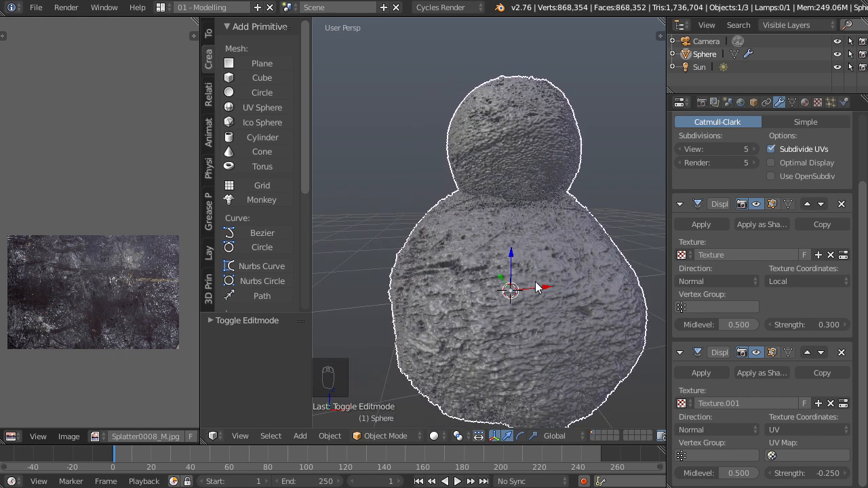
pyautogui.moveTo(202, 441); pyautogui.dragTo(61, 437)
pyautogui.moveTo(451, 325); pyautogui.dragTo(408, 305, button='middle')
# Enlarge the timeline area, turn it into a Node Editor, and set it to show material shader nodes.
pyautogui.moveTo(68, 445); pyautogui.dragTo(67, 313)
pyautogui.click(12, 481)
pyautogui.click(65, 333)
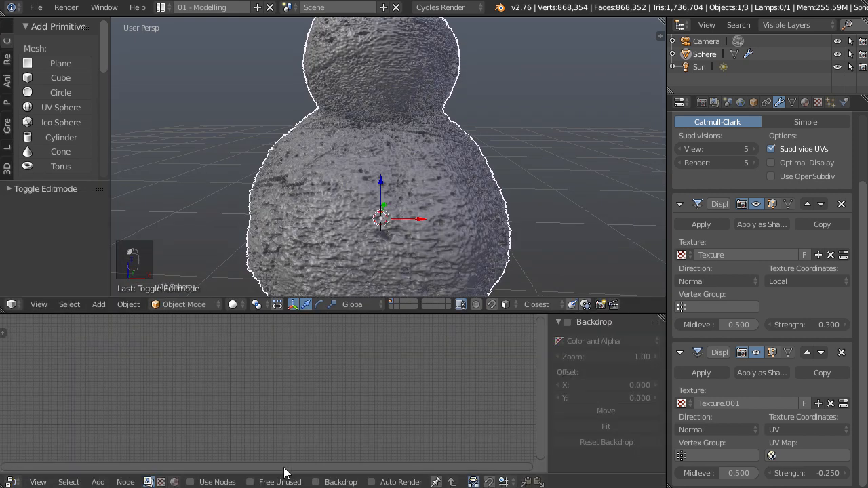
pyautogui.click(175, 482)
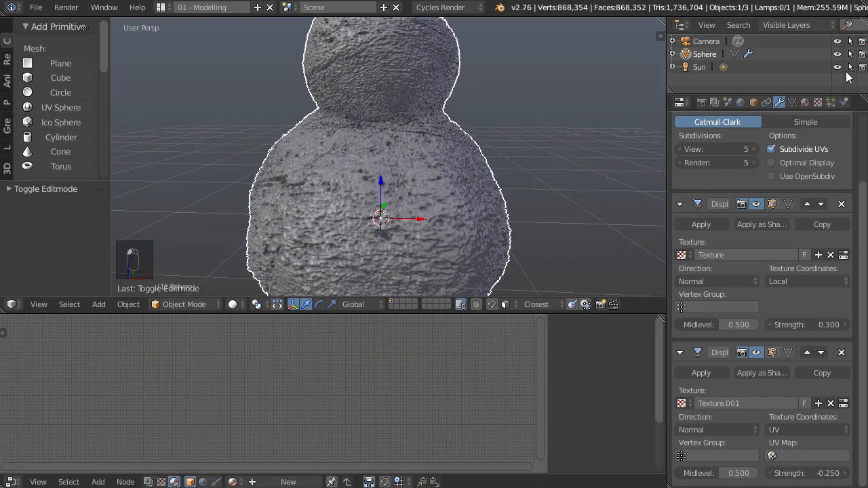
# Create a new material for the body and switch the 3D view to Rendered shading.
pyautogui.click(802, 103)
pyautogui.click(728, 189)
pyautogui.scroll(-1, 461, 209)
pyautogui.moveTo(459, 233)
pyautogui.keyDown('shift'); pyautogui.mouseDown(button='middle')
pyautogui.moveTo(436, 177)
pyautogui.moveTo(437, 209)
pyautogui.mouseUp(button='middle'); pyautogui.keyUp('shift')
pyautogui.scroll(-1, 437, 210)
pyautogui.click(232, 304)
pyautogui.click(259, 222)
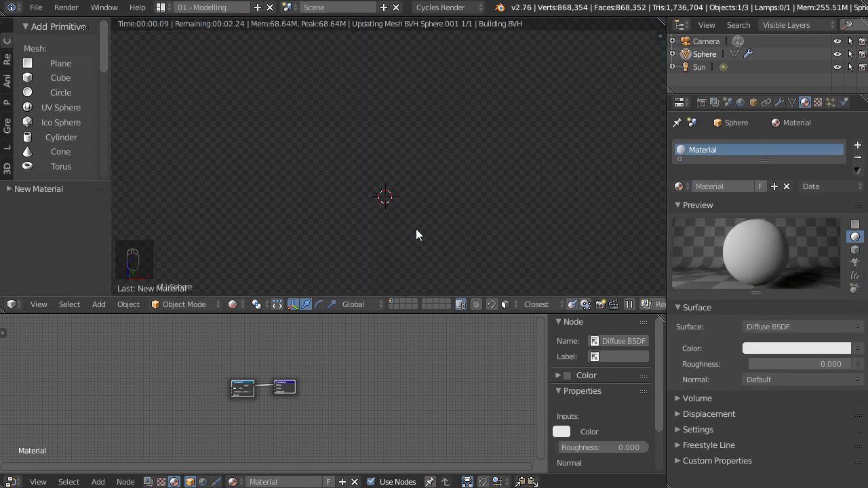
pyautogui.moveTo(507, 204); pyautogui.dragTo(465, 184, button='middle')
pyautogui.scroll(1, 499, 195)
# Move the Diffuse BSDF node well away from the Material Output node to leave room between them.
pyautogui.moveTo(368, 354); pyautogui.dragTo(472, 366, button='middle')
pyautogui.scroll(3, 384, 408)
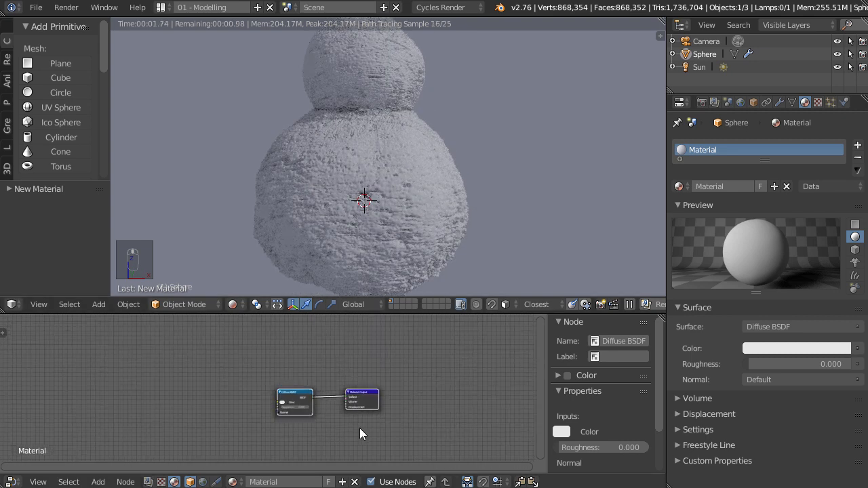
pyautogui.scroll(5, 362, 425)
pyautogui.moveTo(364, 422); pyautogui.dragTo(480, 426, button='middle')
pyautogui.scroll(2, 357, 406)
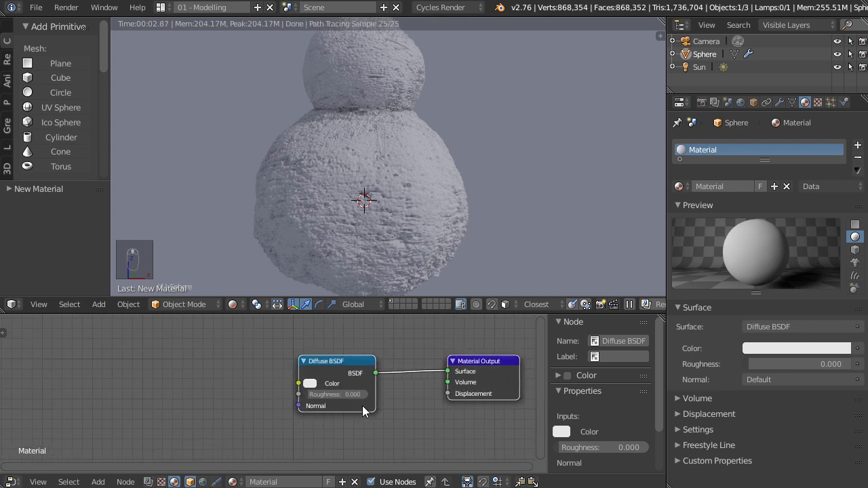
pyautogui.moveTo(339, 361); pyautogui.dragTo(123, 355)
pyautogui.moveTo(227, 344); pyautogui.dragTo(421, 357, button='middle')
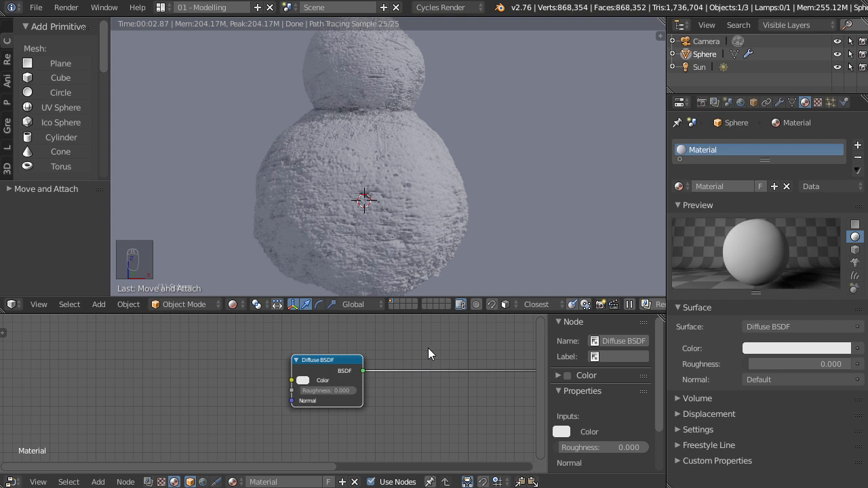
# Switch the Diffuse BSDF node's type to Subsurface Scattering.
pyautogui.hotkey('shift', 's')
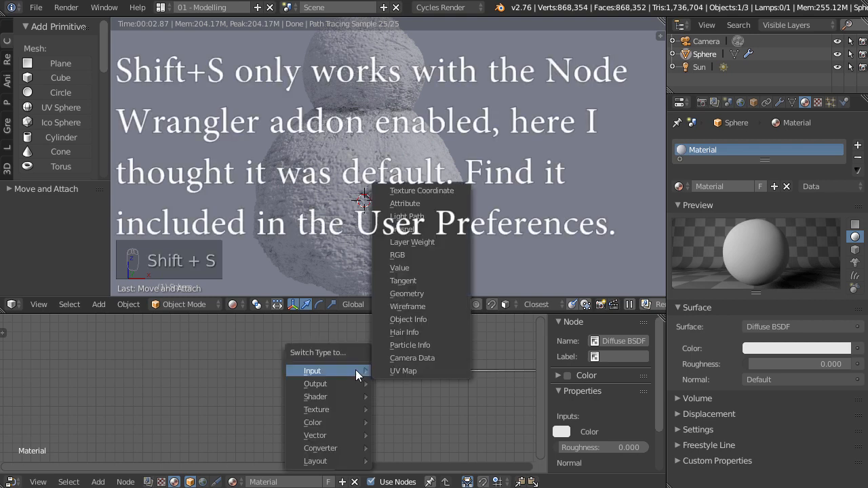
pyautogui.moveTo(334, 400)
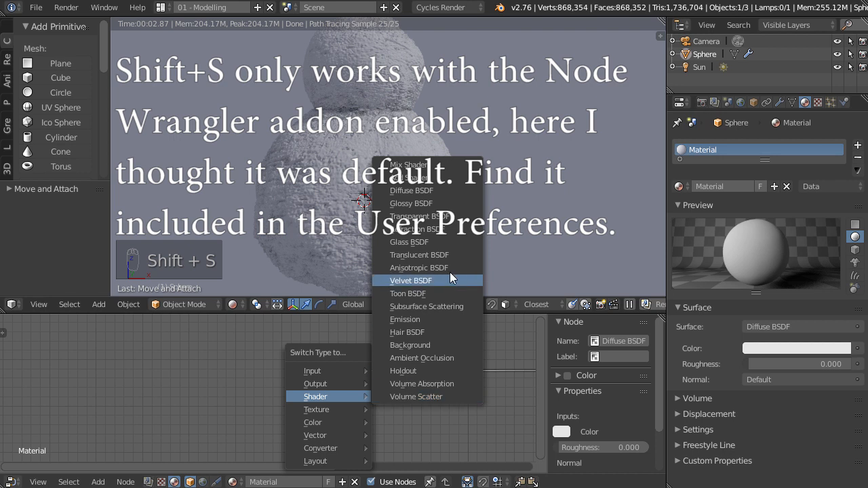
pyautogui.click(448, 306)
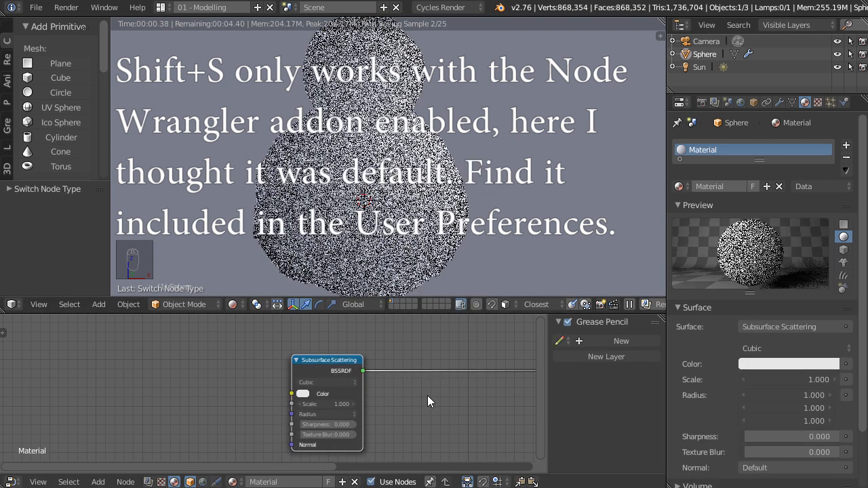
# Set the Subsurface Scattering node's scale to 0.300 and sharpness to 1.000, checking the rendered body from different angles.
pyautogui.scroll(2, 355, 414)
pyautogui.moveTo(363, 396); pyautogui.dragTo(424, 396)
pyautogui.click(330, 413)
pyautogui.moveTo(366, 402); pyautogui.dragTo(291, 402)
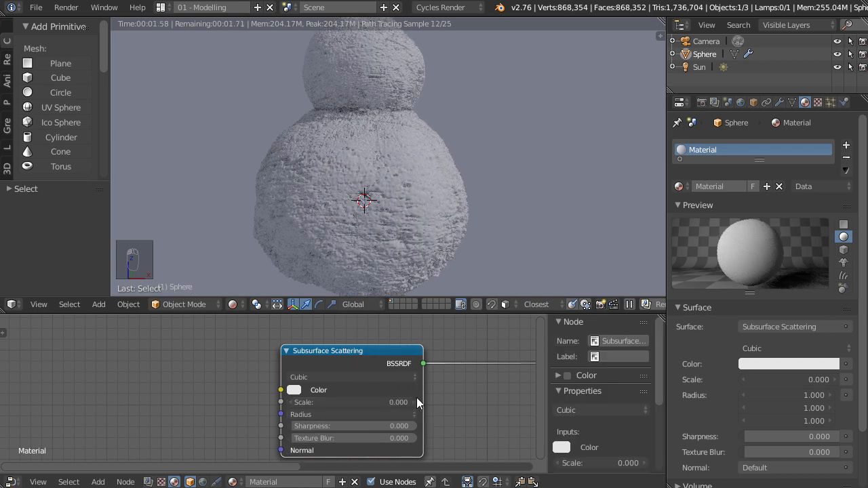
pyautogui.moveTo(351, 402); pyautogui.dragTo(389, 402)
pyautogui.moveTo(511, 199); pyautogui.dragTo(524, 227, button='middle')
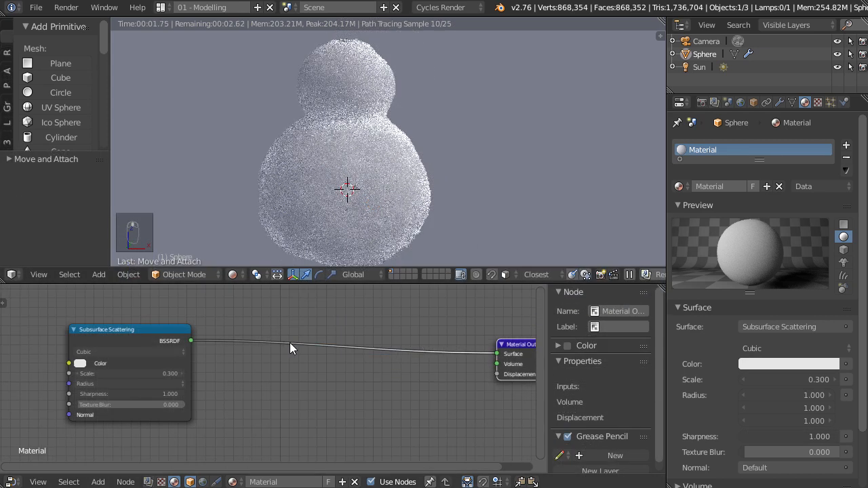
pyautogui.moveTo(440, 175); pyautogui.dragTo(410, 178, button='middle')
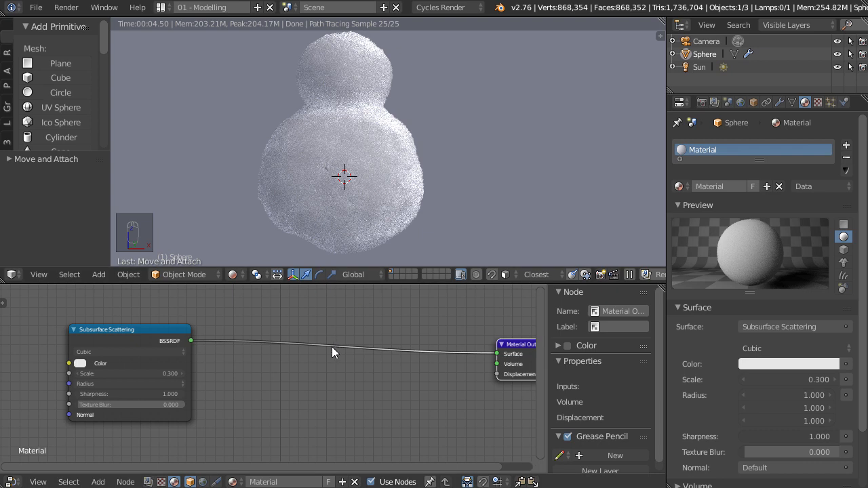
# Insert a Mix Shader node on the link between the Subsurface Scattering and Material Output nodes.
pyautogui.scroll(-2, 330, 345)
pyautogui.hotkey('shift', 'a')
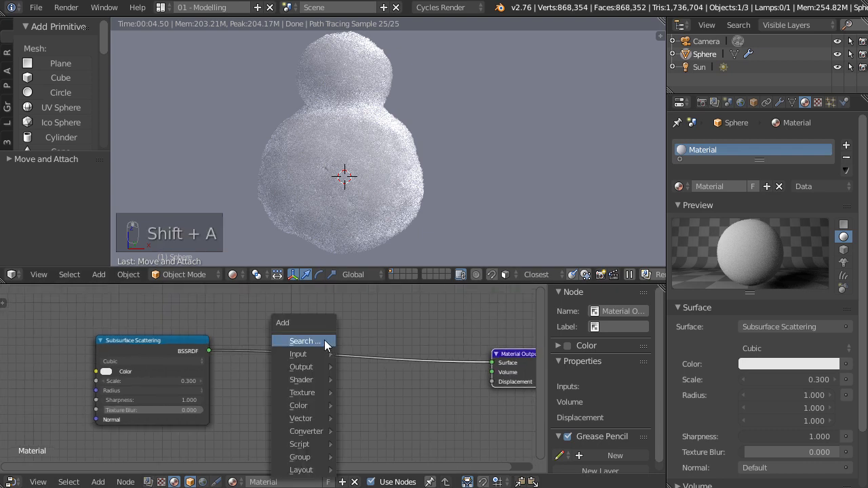
pyautogui.moveTo(307, 380)
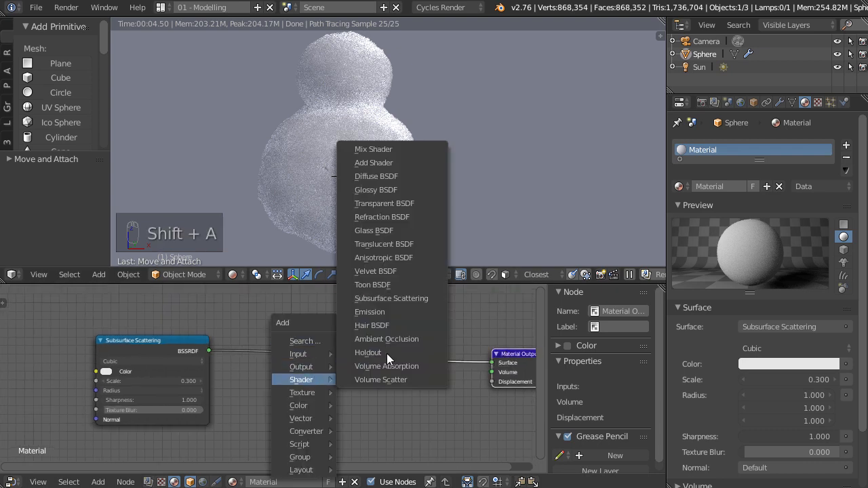
pyautogui.click(402, 149)
pyautogui.click(328, 371)
pyautogui.moveTo(271, 413); pyautogui.dragTo(319, 364, button='middle')
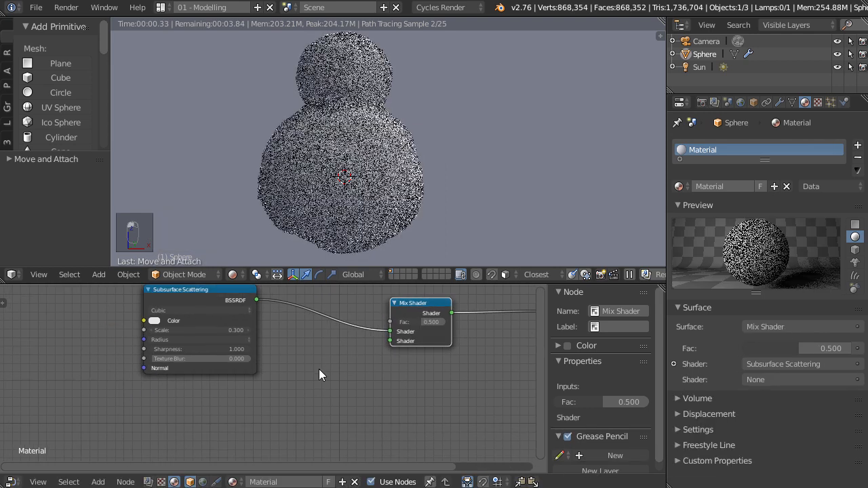
# Add a Glossy BSDF node below Subsurface Scattering, link it to the Mix Shader's second shader input and preview it alone.
pyautogui.hotkey('shift', 'a')
pyautogui.moveTo(318, 370)
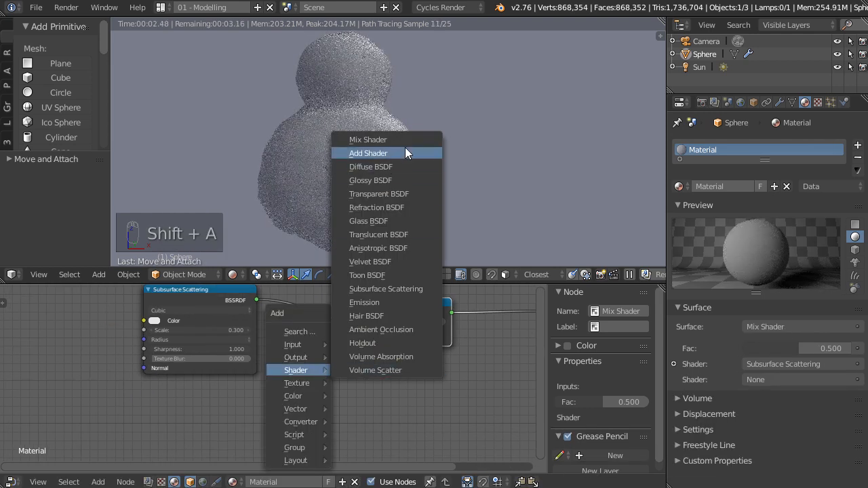
pyautogui.click(398, 180)
pyautogui.click(165, 391)
pyautogui.moveTo(231, 403); pyautogui.dragTo(400, 340)
pyautogui.scroll(1, 278, 367)
pyautogui.keyDown('ctrl'); pyautogui.keyDown('shift'); pyautogui.click(237, 364); pyautogui.keyUp('shift'); pyautogui.keyUp('ctrl')
pyautogui.scroll(2, 360, 351)
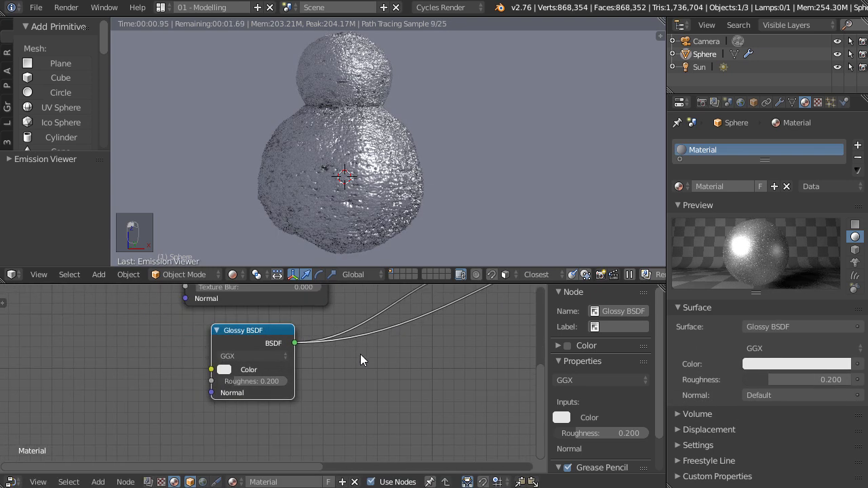
# Set the Glossy BSDF node's roughness to 0.01 and check the reflections on the body.
pyautogui.click(254, 397)
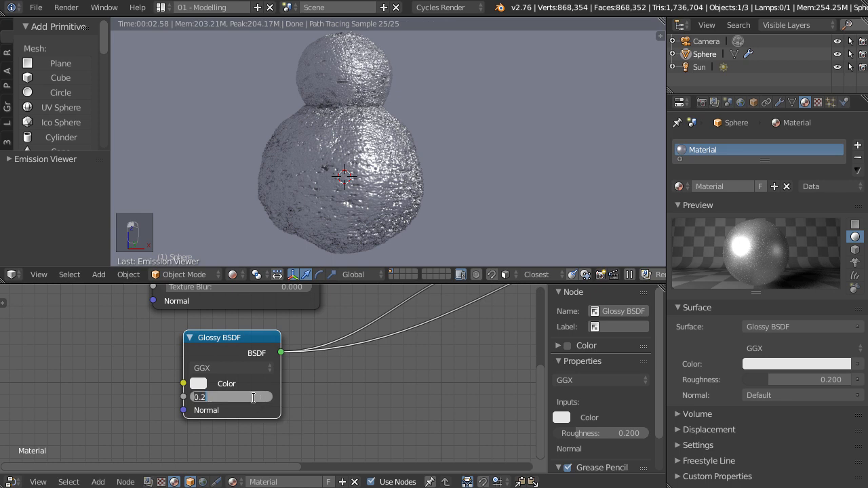
pyautogui.write('.01')
pyautogui.press('Return')
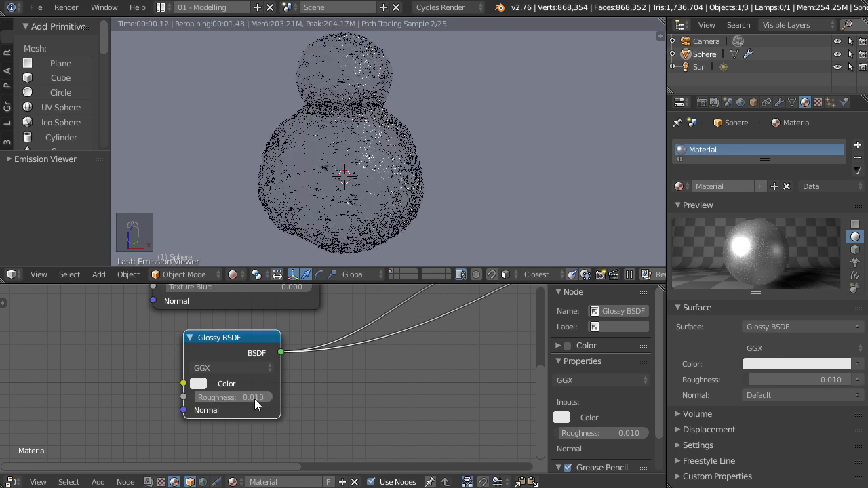
pyautogui.moveTo(376, 163); pyautogui.dragTo(430, 172, button='middle')
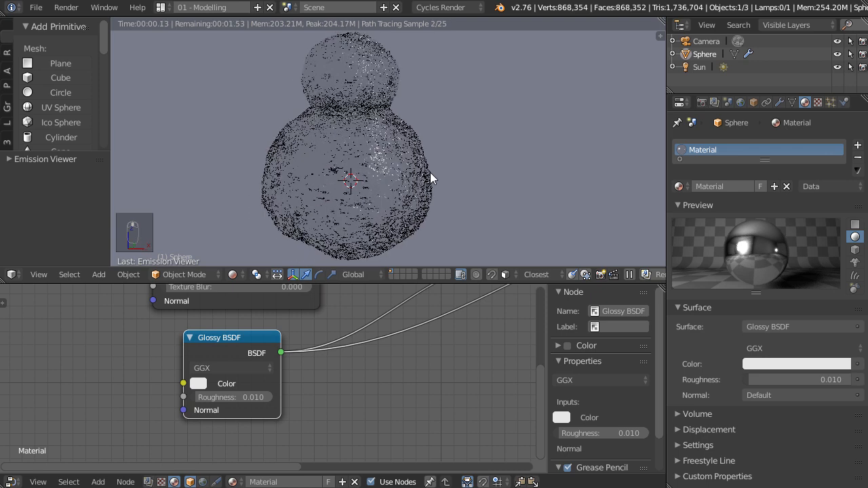
# Give the world background color an Environment Texture using the image 014_Half.hdr.
pyautogui.click(742, 102)
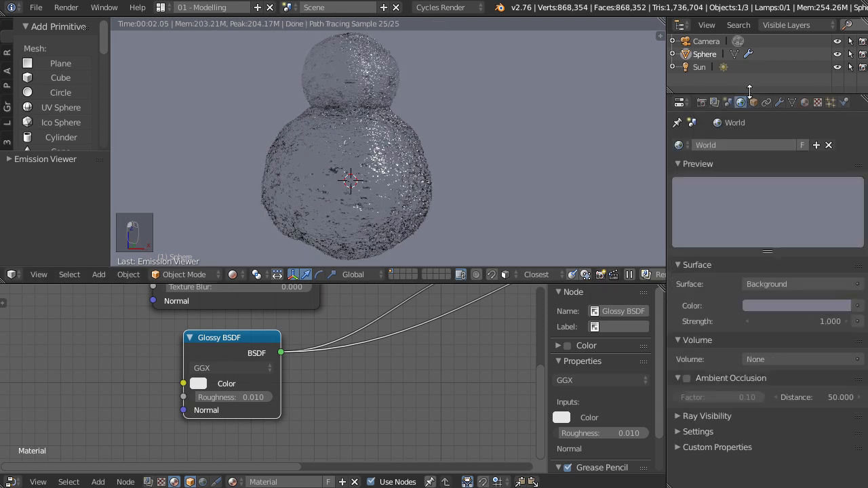
pyautogui.click(857, 306)
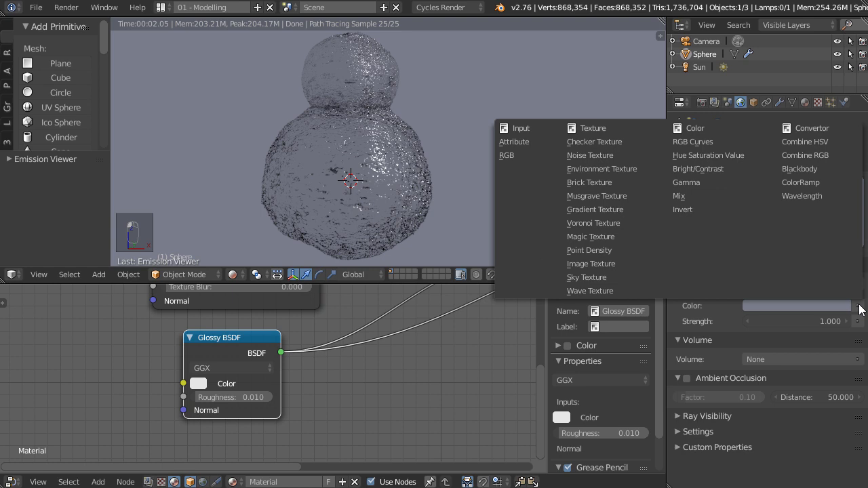
pyautogui.click(606, 169)
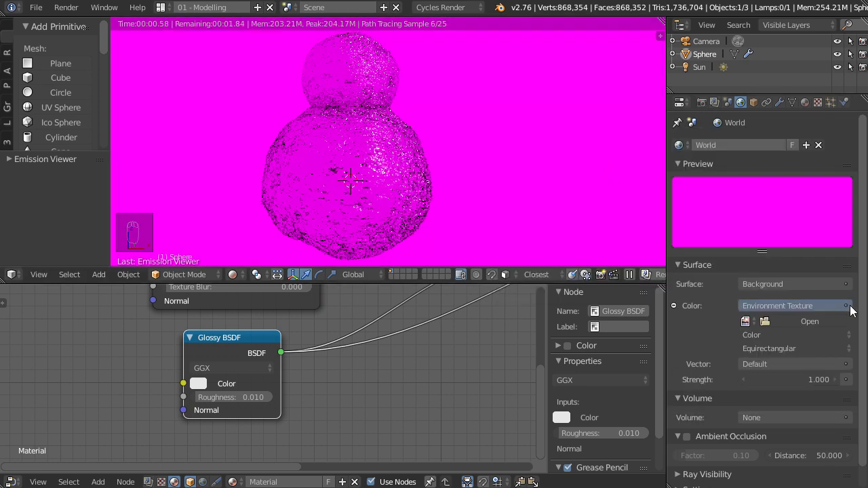
pyautogui.click(824, 321)
pyautogui.doubleClick(563, 333)
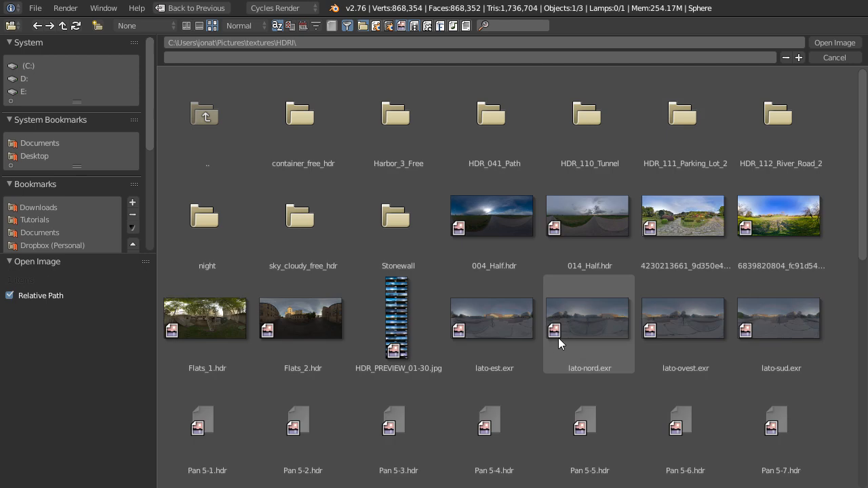
pyautogui.click(587, 220)
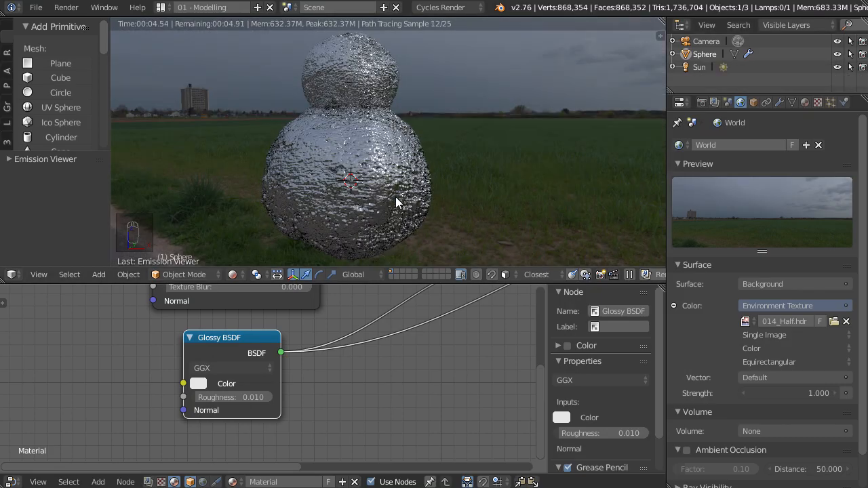
# Set the world background strength to 2.000 and check the lighting around the body.
pyautogui.moveTo(432, 197)
pyautogui.mouseDown(button='middle')
pyautogui.moveTo(420, 200)
pyautogui.moveTo(422, 193)
pyautogui.mouseUp(button='middle')
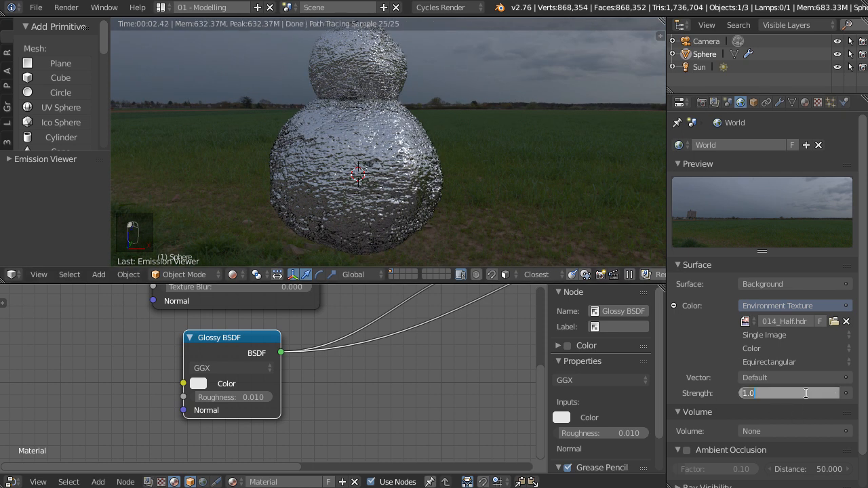
pyautogui.press('Return')
pyautogui.moveTo(451, 166); pyautogui.dragTo(435, 190, button='middle')
# Route the Mix Shader back to the material output and inspect the blended shading on the body.
pyautogui.scroll(-2, 382, 354)
pyautogui.moveTo(381, 355); pyautogui.dragTo(402, 347, button='middle')
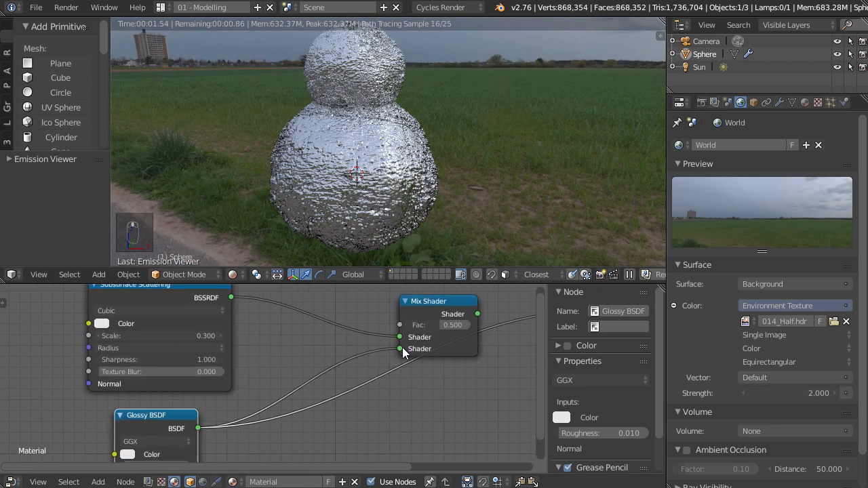
pyautogui.keyDown('ctrl'); pyautogui.keyDown('shift'); pyautogui.click(459, 313); pyautogui.keyUp('shift'); pyautogui.keyUp('ctrl')
pyautogui.moveTo(441, 168); pyautogui.dragTo(459, 161, button='middle')
pyautogui.scroll(1, 460, 162)
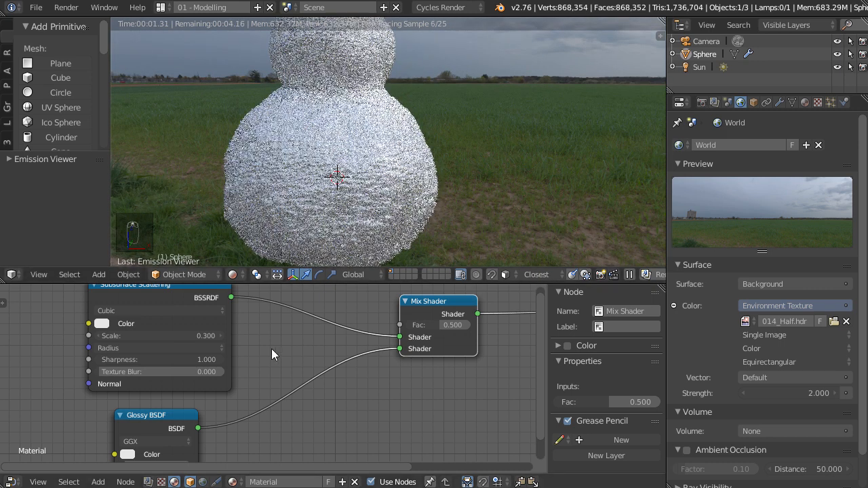
pyautogui.scroll(-3, 272, 349)
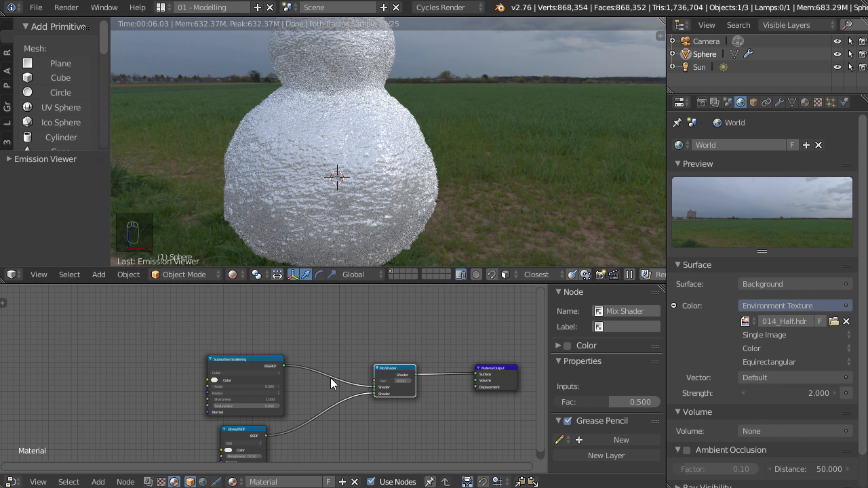
# Add a Layer Weight node above the Subsurface Scattering node and preview its Fresnel output on the body.
pyautogui.scroll(2, 330, 372)
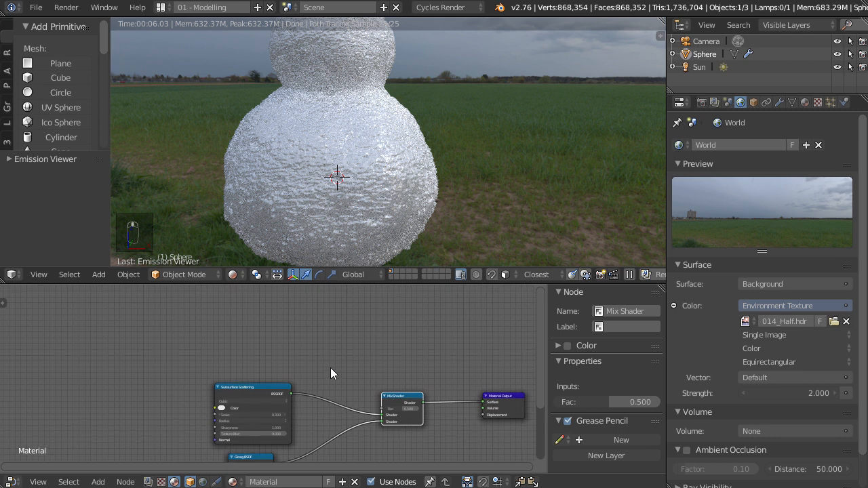
pyautogui.hotkey('shift', 'a')
pyautogui.moveTo(329, 367)
pyautogui.moveTo(315, 346)
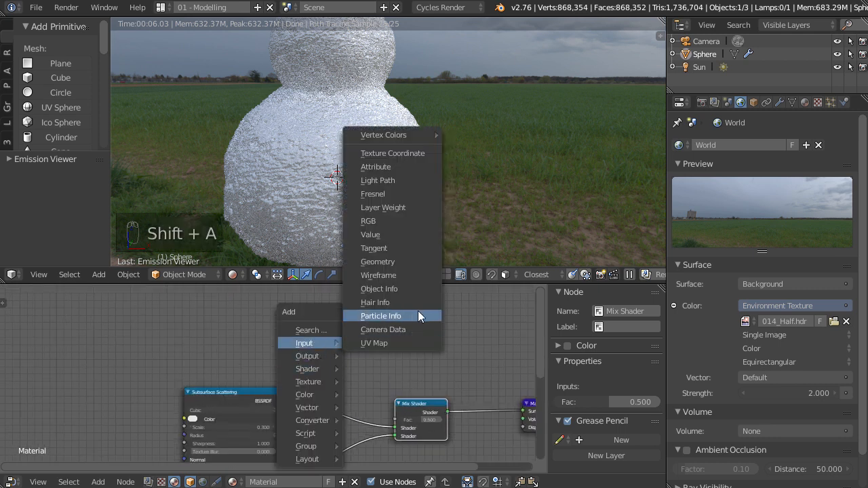
pyautogui.click(407, 207)
pyautogui.click(205, 332)
pyautogui.keyDown('ctrl'); pyautogui.keyDown('shift'); pyautogui.click(226, 336); pyautogui.keyUp('shift'); pyautogui.keyUp('ctrl')
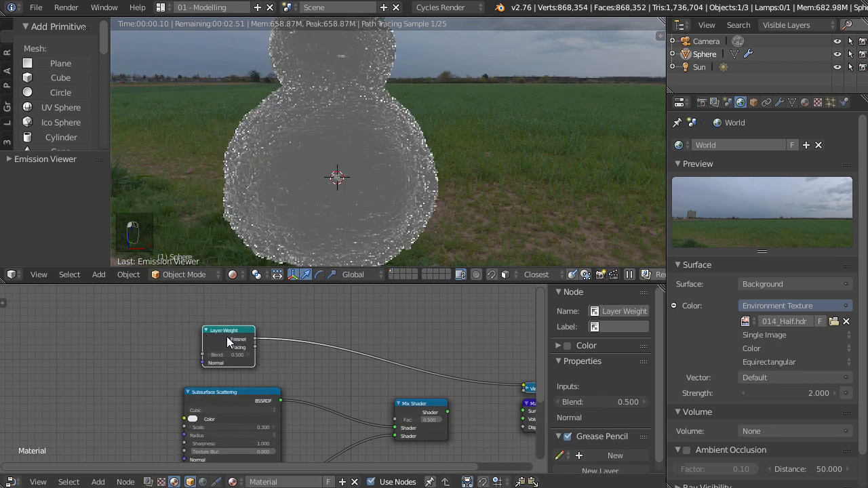
pyautogui.moveTo(220, 338); pyautogui.dragTo(245, 339)
# Link the Layer Weight node's Fresnel output to the Mix Shader's factor input.
pyautogui.scroll(2, 296, 343)
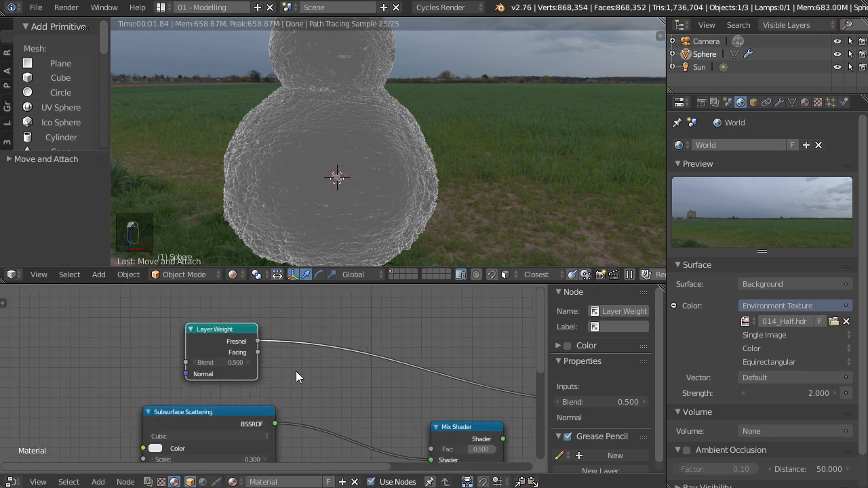
pyautogui.scroll(1, 282, 369)
pyautogui.scroll(-2, 168, 328)
pyautogui.moveTo(144, 292); pyautogui.dragTo(337, 410)
pyautogui.moveTo(117, 320); pyautogui.dragTo(159, 337, button='middle')
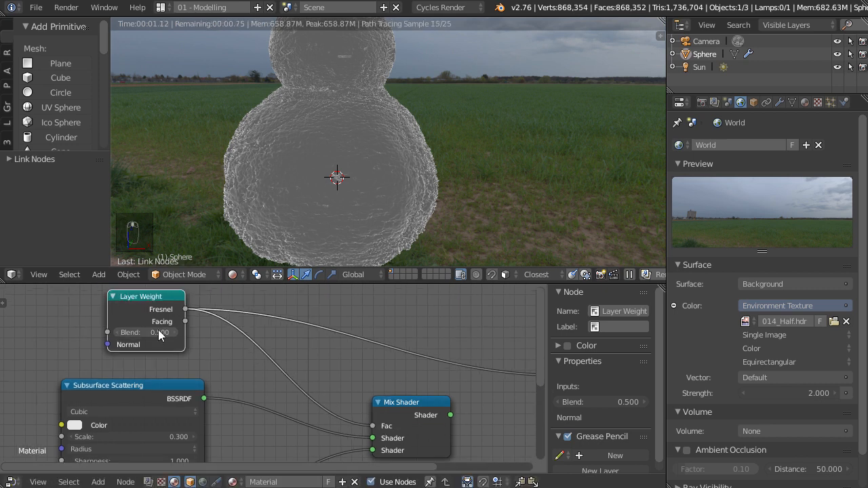
# Try Layer Weight blend values of 0.000 and 1.000, and return the blend to 0.500.
pyautogui.moveTo(158, 331); pyautogui.dragTo(41, 331)
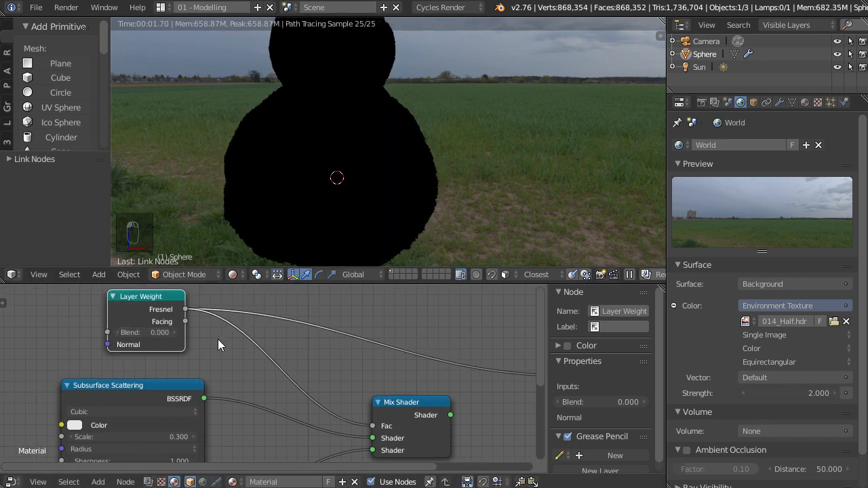
pyautogui.moveTo(144, 331); pyautogui.dragTo(271, 331)
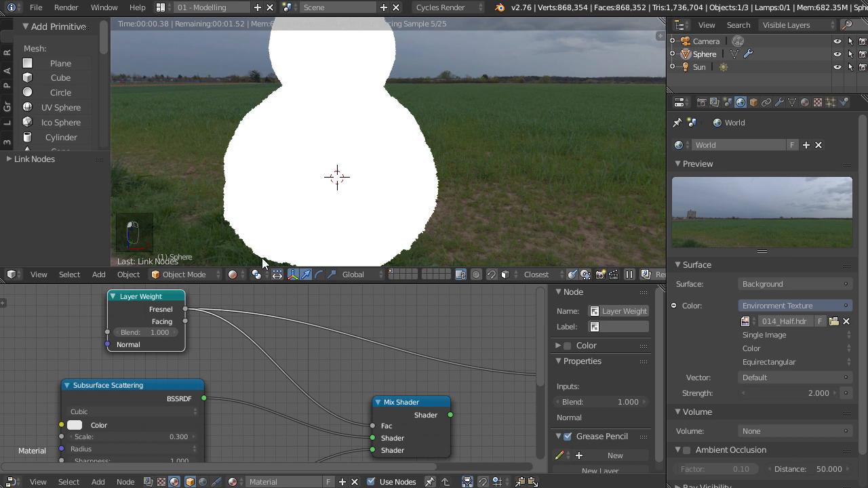
pyautogui.moveTo(121, 333); pyautogui.dragTo(71, 334)
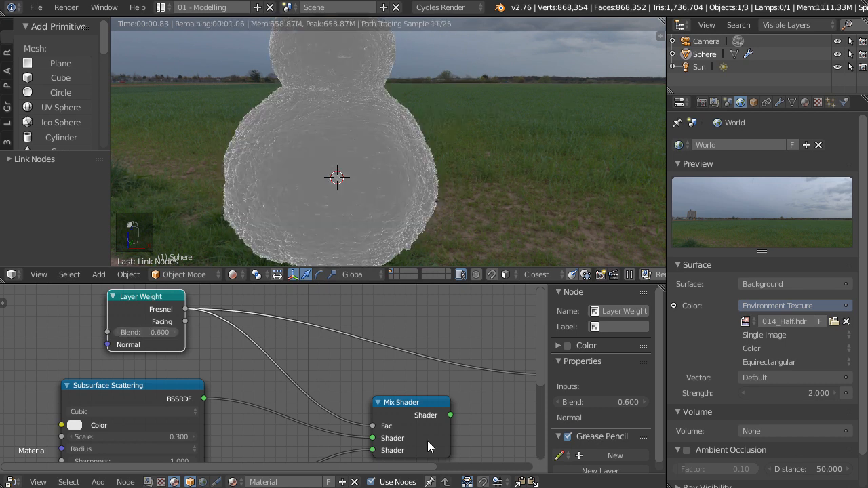
# Output the Mix Shader again and view the rendered body closely through the camera.
pyautogui.keyDown('ctrl'); pyautogui.keyDown('shift'); pyautogui.click(422, 418); pyautogui.keyUp('shift'); pyautogui.keyUp('ctrl')
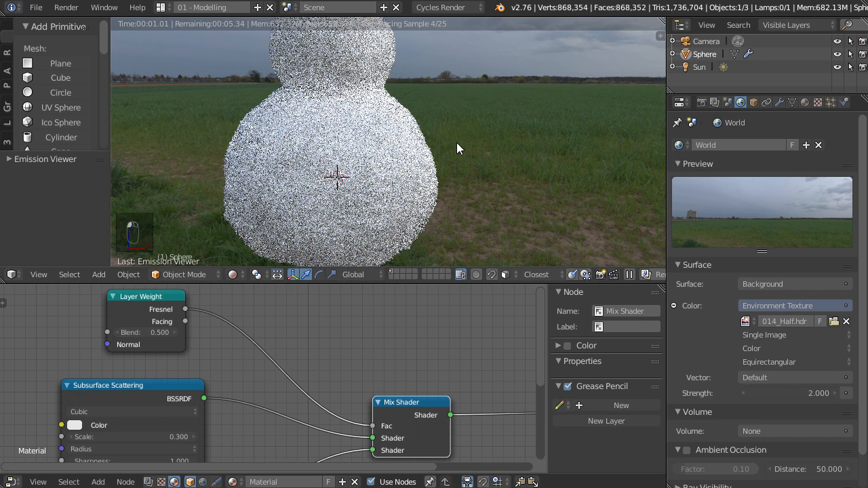
pyautogui.press('KP_0')
pyautogui.scroll(5, 456, 143)
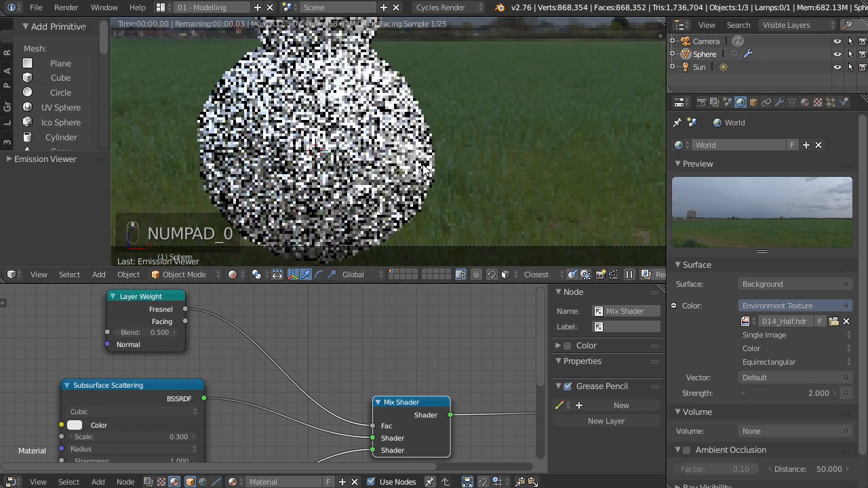
# Restrict rendering to a border region around the right edge of the body's lower lobe.
pyautogui.hotkey('shift', 'b')
pyautogui.moveTo(316, 90); pyautogui.dragTo(499, 252)
pyautogui.scroll(6, 449, 166)
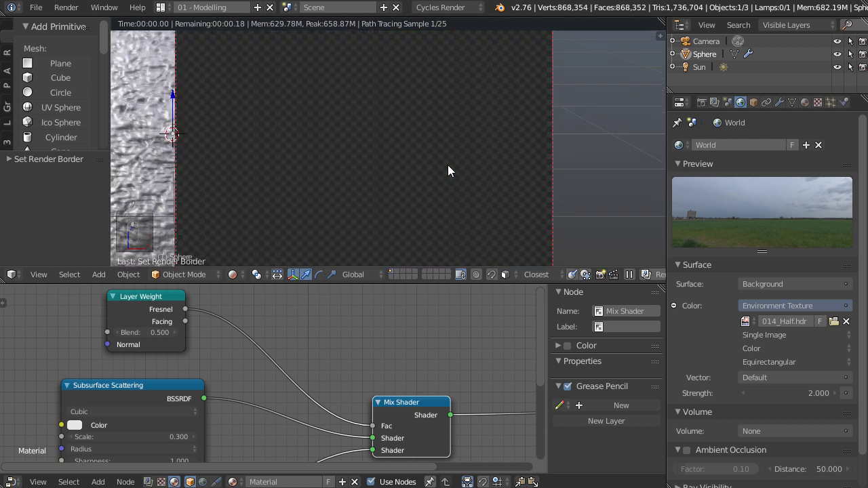
pyautogui.hotkey('shift', 'b')
pyautogui.moveTo(232, 72); pyautogui.dragTo(468, 257)
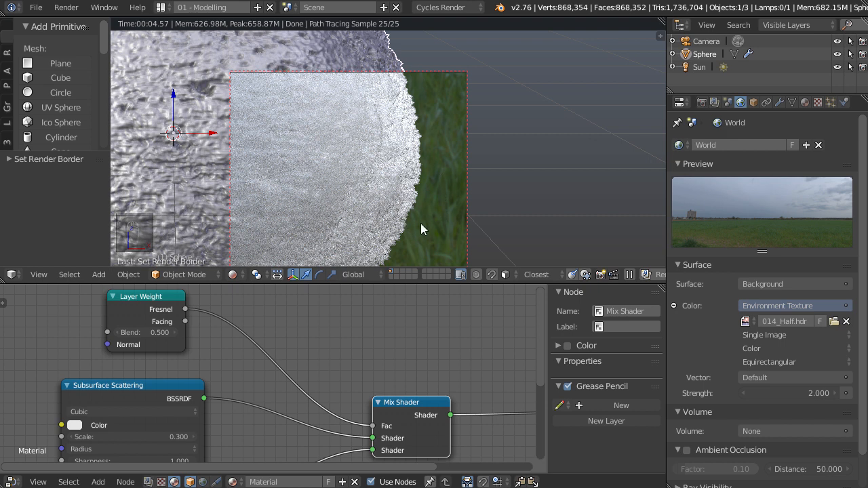
# Redraw the render border around the left edge of the body's lower lobe.
pyautogui.moveTo(411, 231)
pyautogui.keyDown('shift'); pyautogui.mouseDown(button='middle')
pyautogui.moveTo(440, 229)
pyautogui.moveTo(451, 199)
pyautogui.mouseUp(button='middle'); pyautogui.keyUp('shift')
pyautogui.scroll(-1, 451, 198)
pyautogui.hotkey('shift', 'b')
pyautogui.moveTo(183, 69); pyautogui.dragTo(280, 168)
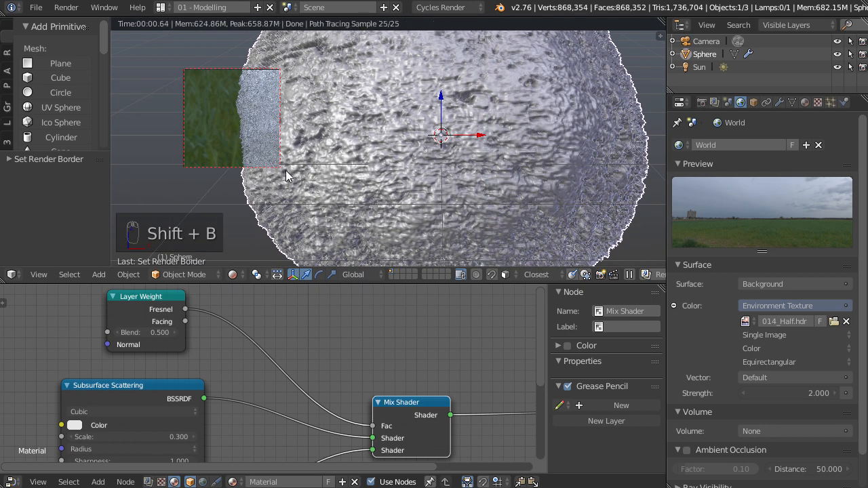
pyautogui.hotkey('shift', 'b')
pyautogui.moveTo(190, 75); pyautogui.dragTo(332, 244)
pyautogui.keyDown('shift'); pyautogui.moveTo(550, 73); pyautogui.dragTo(475, 184, button='middle'); pyautogui.keyUp('shift')
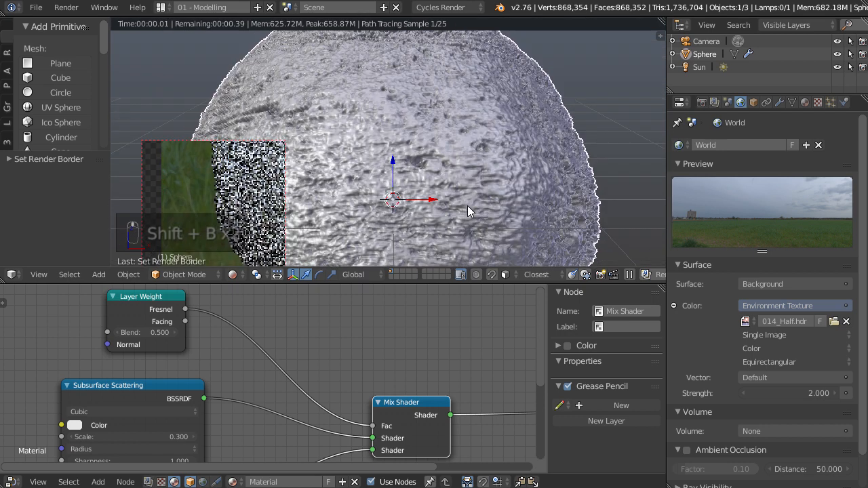
# Redraw the render border over the body's neck and right shoulder.
pyautogui.hotkey('shift', 'b')
pyautogui.moveTo(419, 62); pyautogui.dragTo(562, 236)
pyautogui.scroll(-5, 348, 394)
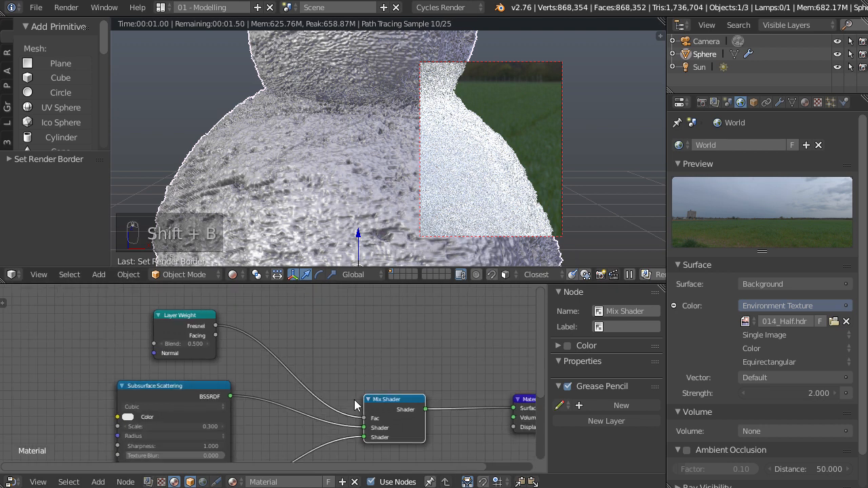
# Set the render border over the lower lobe's left shoulder and preview the Glossy BSDF node alone there.
pyautogui.moveTo(362, 402); pyautogui.dragTo(379, 329, button='middle')
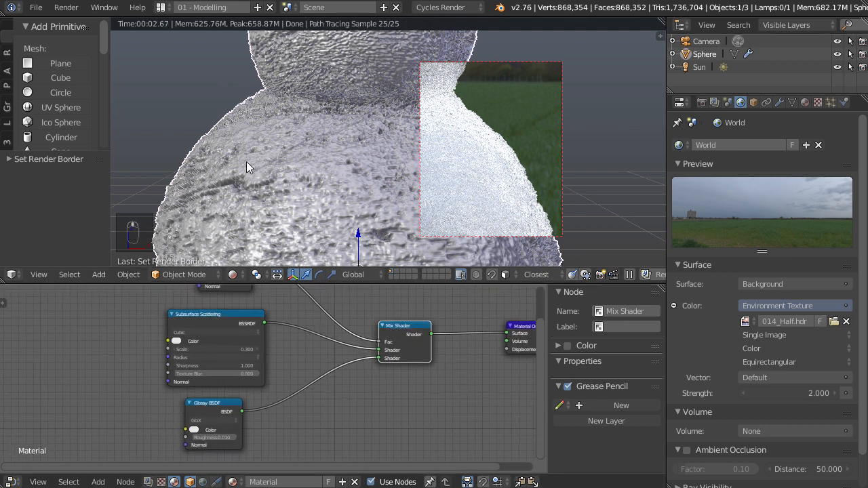
pyautogui.scroll(1, 246, 162)
pyautogui.hotkey('shift', 'b')
pyautogui.moveTo(149, 84); pyautogui.dragTo(368, 260)
pyautogui.moveTo(349, 386); pyautogui.dragTo(381, 329, button='middle')
pyautogui.keyDown('ctrl'); pyautogui.keyDown('shift'); pyautogui.click(251, 354); pyautogui.keyUp('shift'); pyautogui.keyUp('ctrl')
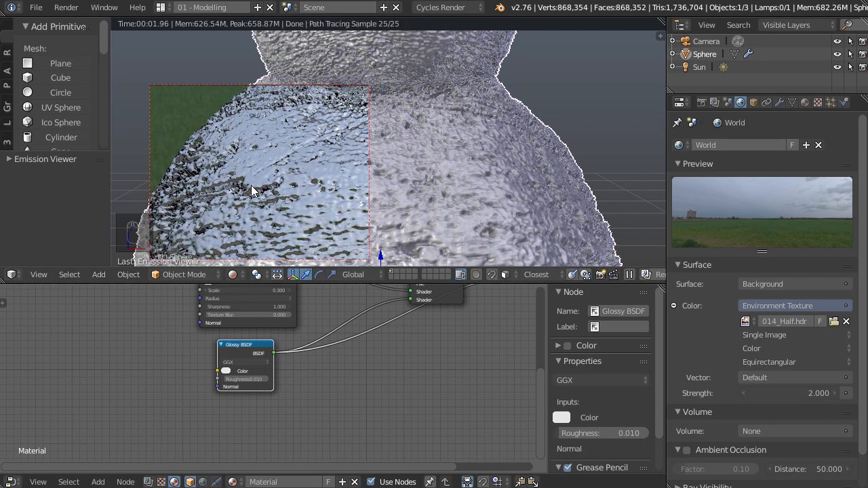
# Add a Noise Texture node below the Glossy BSDF node and preview its color output on the body.
pyautogui.moveTo(374, 393); pyautogui.dragTo(445, 364, button='middle')
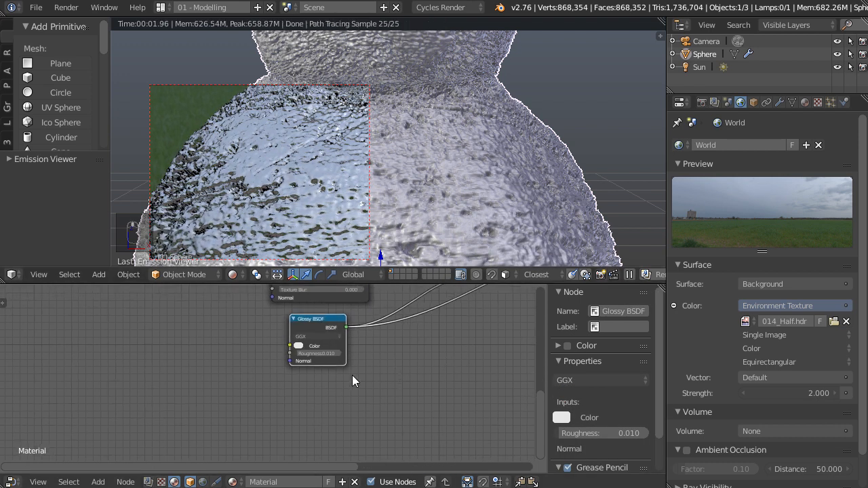
pyautogui.moveTo(355, 377); pyautogui.dragTo(401, 343, button='middle')
pyautogui.hotkey('shift', 'a')
pyautogui.moveTo(342, 396)
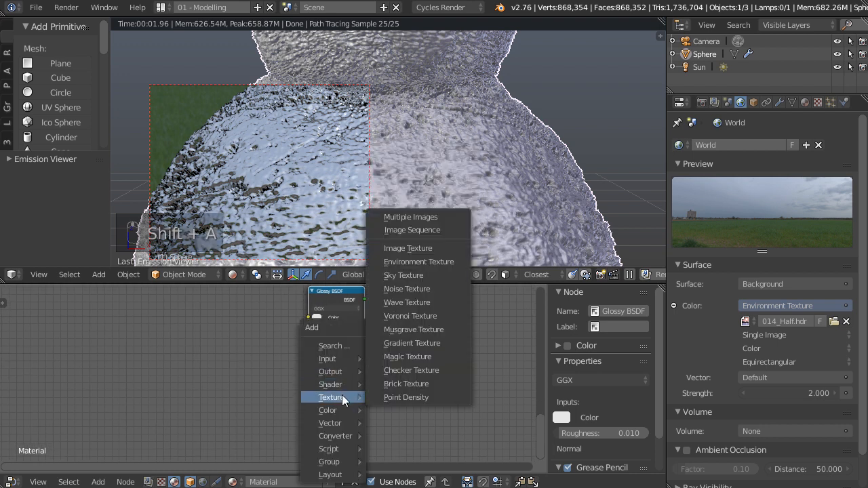
pyautogui.click(417, 293)
pyautogui.click(234, 377)
pyautogui.keyDown('ctrl'); pyautogui.keyDown('shift'); pyautogui.click(233, 370); pyautogui.keyUp('shift'); pyautogui.keyUp('ctrl')
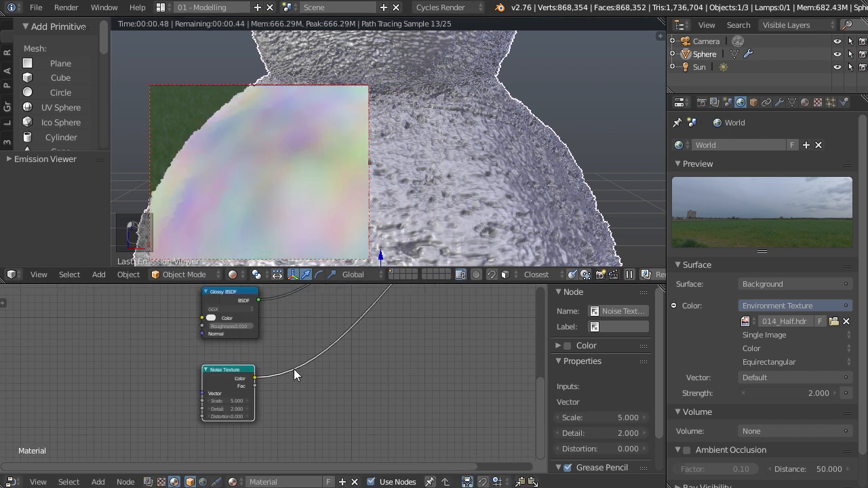
pyautogui.moveTo(350, 372); pyautogui.dragTo(398, 336, button='middle')
pyautogui.scroll(4, 398, 337)
pyautogui.scroll(2, 330, 363)
pyautogui.moveTo(286, 381); pyautogui.dragTo(337, 366, button='middle')
pyautogui.scroll(1, 338, 366)
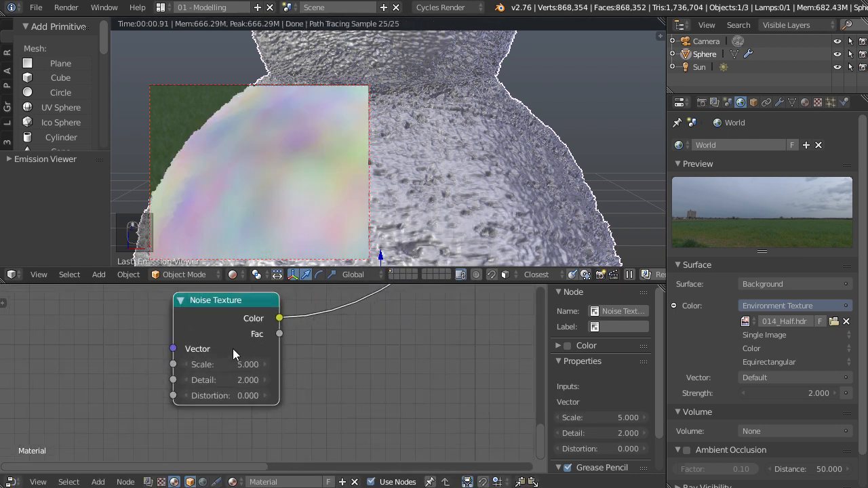
# Set the Noise Texture node's scale to 100, check the pattern, and raise the scale to 200.
pyautogui.click(229, 365)
pyautogui.write('10')
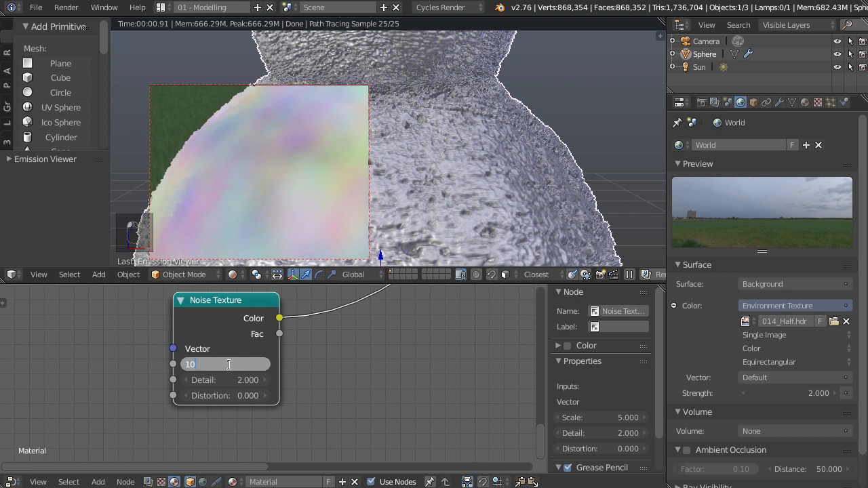
pyautogui.write('0')
pyautogui.press('Return')
pyautogui.click(229, 365)
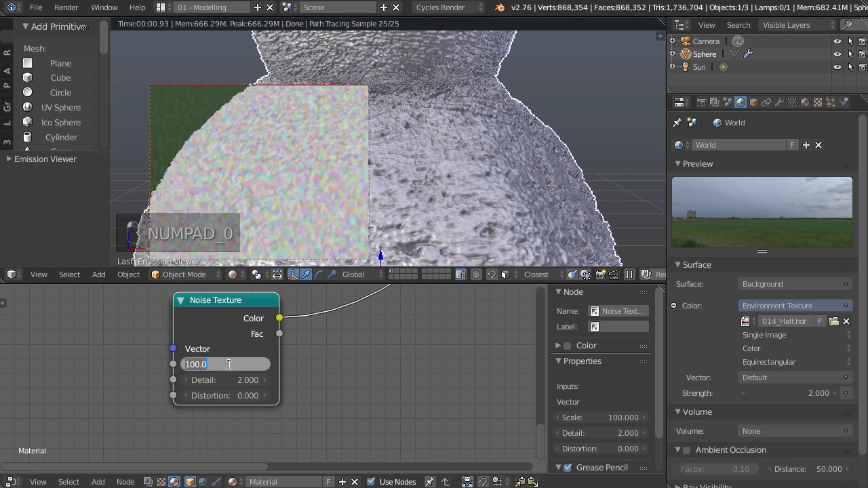
pyautogui.write('200')
pyautogui.press('Return')
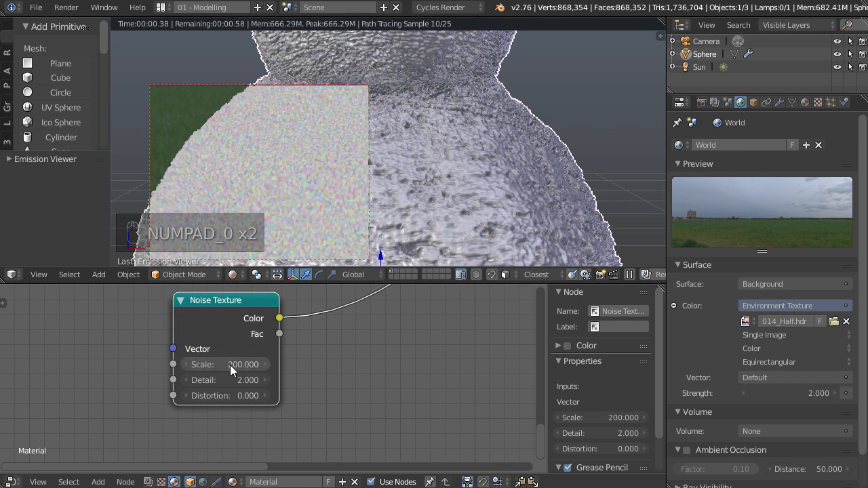
# Connect the Noise Texture's Fac output to the Material Output's Displacement input and preview the Glossy BSDF node alone.
pyautogui.keyDown('ctrl'); pyautogui.moveTo(337, 331); pyautogui.dragTo(201, 438, button='middle'); pyautogui.keyUp('ctrl')
pyautogui.scroll(-3, 247, 399)
pyautogui.moveTo(330, 365); pyautogui.dragTo(269, 413, button='middle')
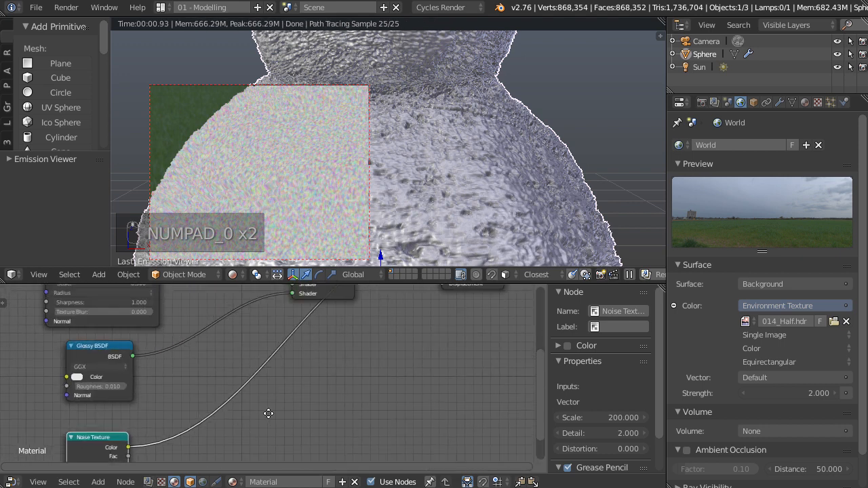
pyautogui.scroll(-3, 273, 408)
pyautogui.moveTo(143, 430); pyautogui.dragTo(314, 357)
pyautogui.moveTo(410, 353); pyautogui.dragTo(351, 389, button='middle')
pyautogui.scroll(2, 304, 388)
pyautogui.moveTo(271, 408); pyautogui.dragTo(364, 332)
pyautogui.moveTo(306, 357); pyautogui.dragTo(346, 342, button='middle')
pyautogui.keyDown('ctrl'); pyautogui.keyDown('shift'); pyautogui.click(86, 387); pyautogui.keyUp('shift'); pyautogui.keyUp('ctrl')
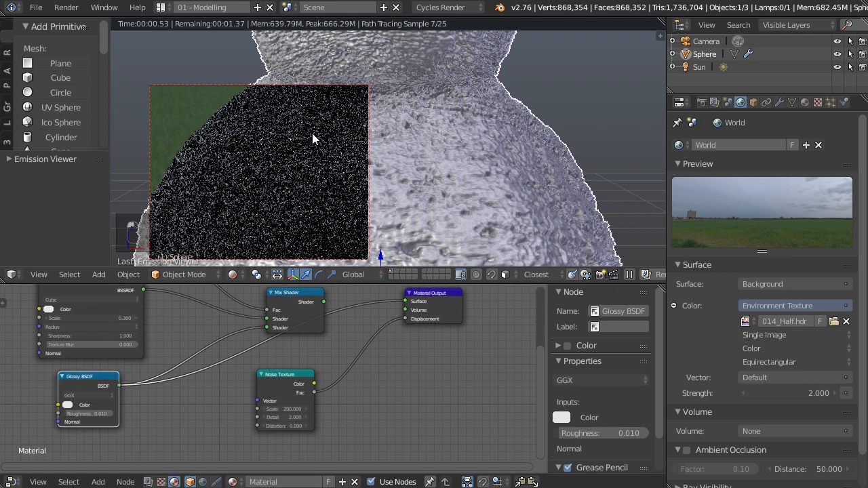
# Insert a Hue/Saturation node into the link between the Noise Texture's Fac output and the Displacement input.
pyautogui.moveTo(312, 390); pyautogui.dragTo(253, 388, button='middle')
pyautogui.click(226, 379)
pyautogui.moveTo(226, 384); pyautogui.dragTo(168, 406)
pyautogui.hotkey('shift', 'a')
pyautogui.moveTo(377, 333)
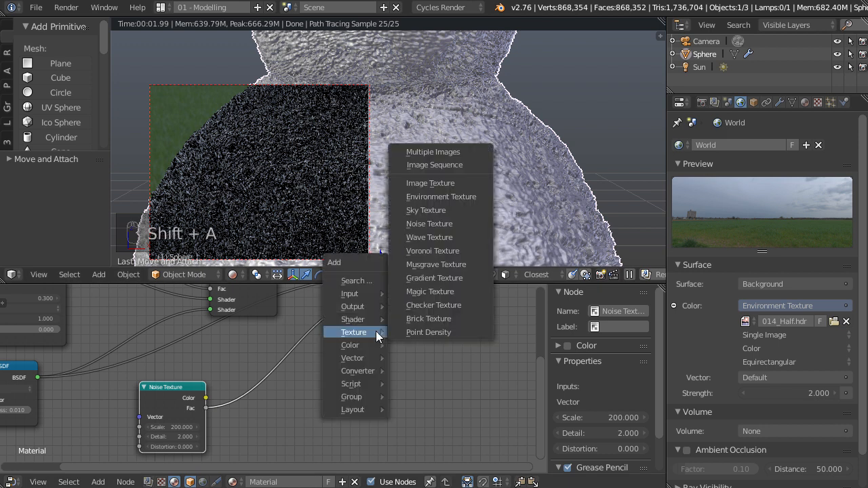
pyautogui.moveTo(347, 344)
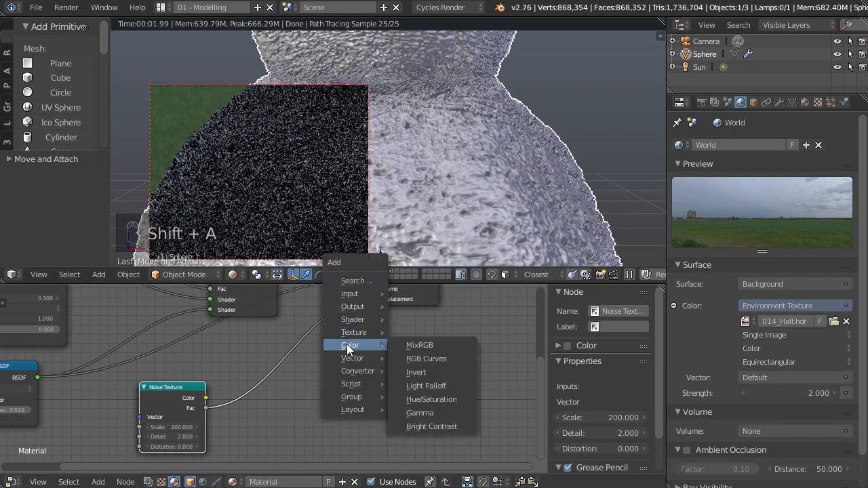
pyautogui.click(453, 399)
pyautogui.click(284, 412)
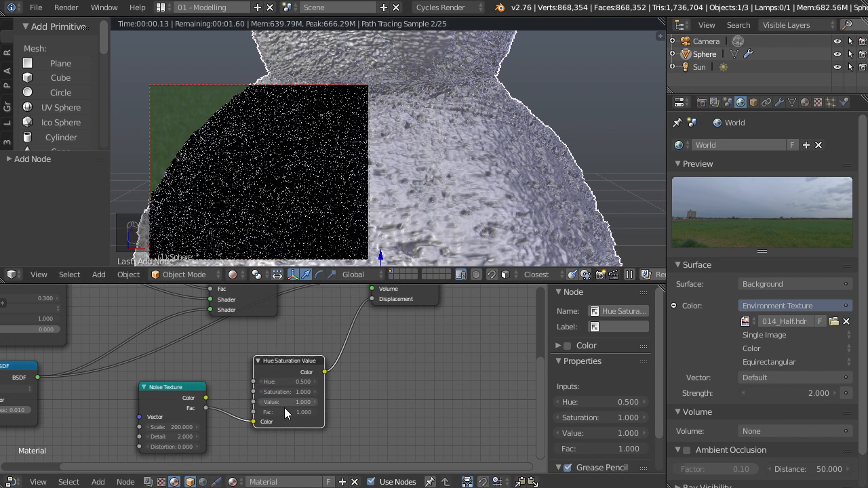
# Set the Value of the Hue Saturation Value node to 0.2.
pyautogui.click(289, 402)
pyautogui.write('.2')
pyautogui.press('Return')
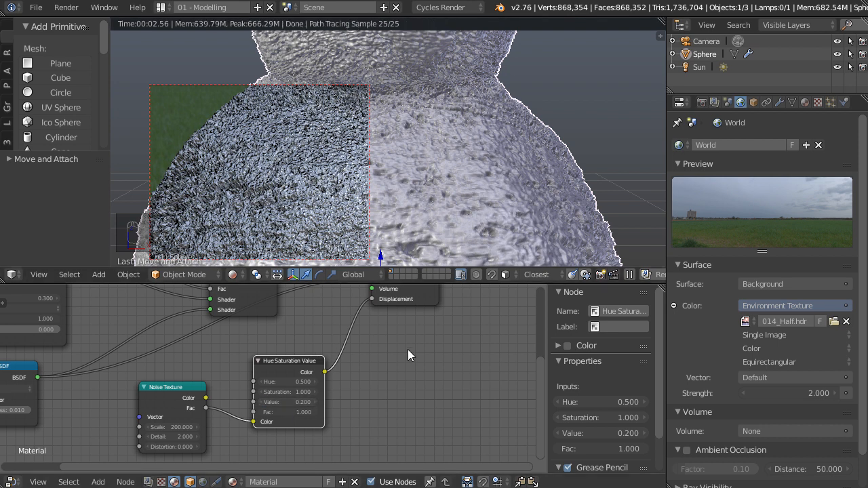
# Route the Mix Shader back into the Material Output's Surface input and shift the output node slightly aside.
pyautogui.press('Home')
pyautogui.keyDown('ctrl'); pyautogui.keyDown('shift'); pyautogui.click(318, 338); pyautogui.keyUp('shift'); pyautogui.keyUp('ctrl')
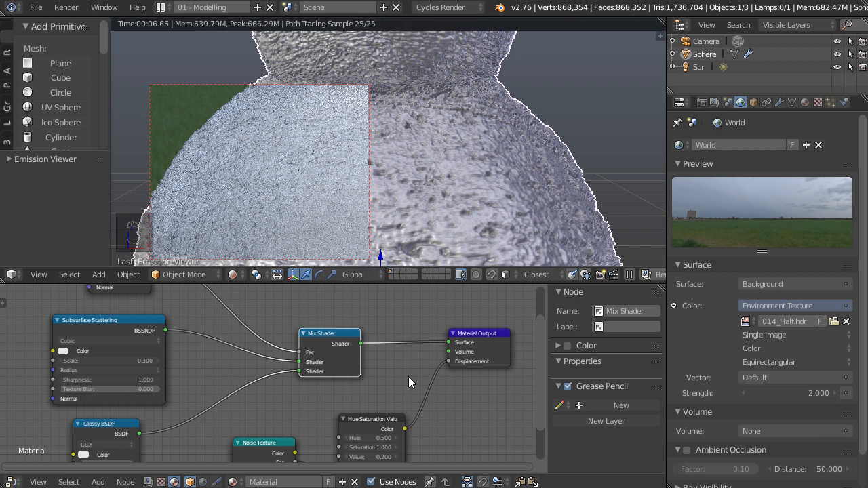
pyautogui.moveTo(408, 377); pyautogui.dragTo(405, 377, button='middle')
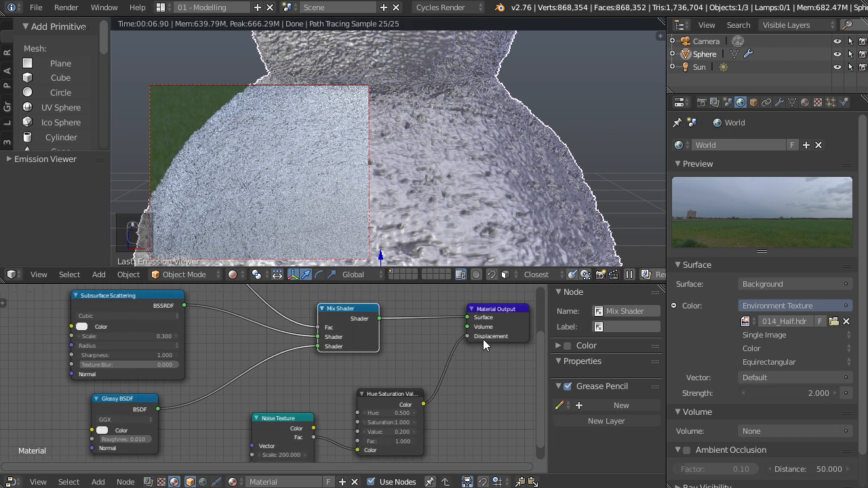
pyautogui.moveTo(495, 323); pyautogui.dragTo(508, 324)
pyautogui.moveTo(417, 367); pyautogui.dragTo(438, 421, button='middle')
pyautogui.keyDown('ctrl'); pyautogui.keyDown('shift'); pyautogui.click(161, 292); pyautogui.keyUp('shift'); pyautogui.keyUp('ctrl')
pyautogui.hotkey('ctrl', 'z')
pyautogui.hotkey('ctrl', 'z')
# Switch the viewport to solid shading, add a plane at the body's base, and scale it up into a wide ground.
pyautogui.press('KP_0')
pyautogui.press('z')
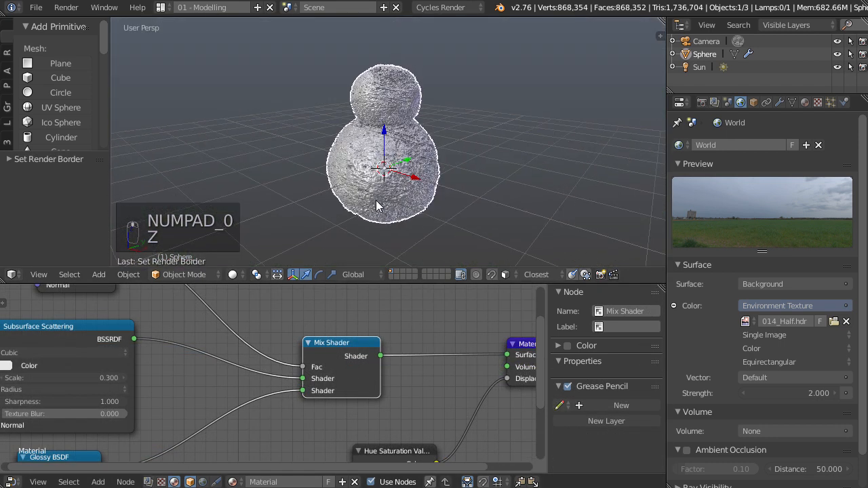
pyautogui.hotkey('shift', 'a')
pyautogui.click(429, 137)
pyautogui.press('s')
pyautogui.click(633, 199)
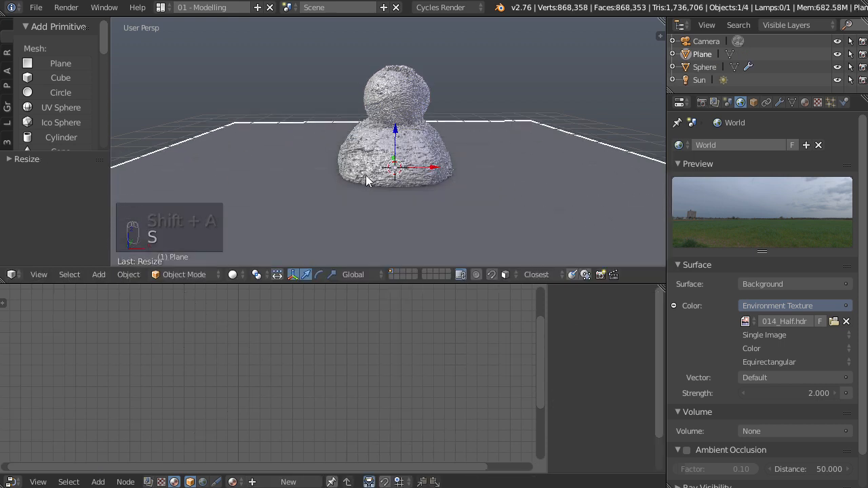
# Select the two-lobed body and raise it about 0.49 units along Z so it sits higher on the ground plane.
pyautogui.rightClick(384, 187)
pyautogui.press('KP_1')
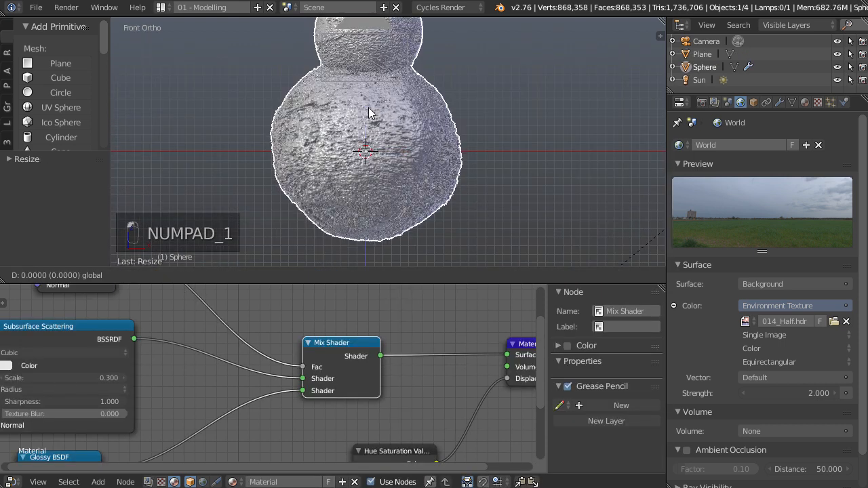
pyautogui.press('g')
pyautogui.press('z')
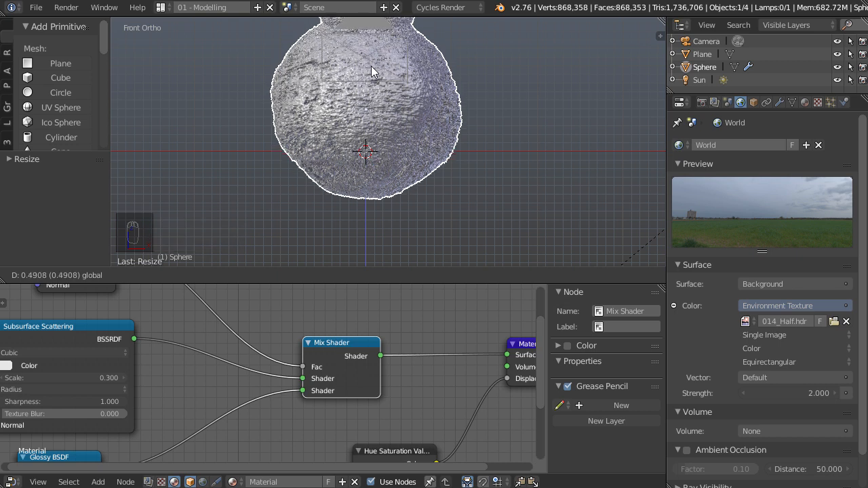
pyautogui.click(371, 70)
pyautogui.moveTo(372, 70); pyautogui.dragTo(427, 198, button='middle')
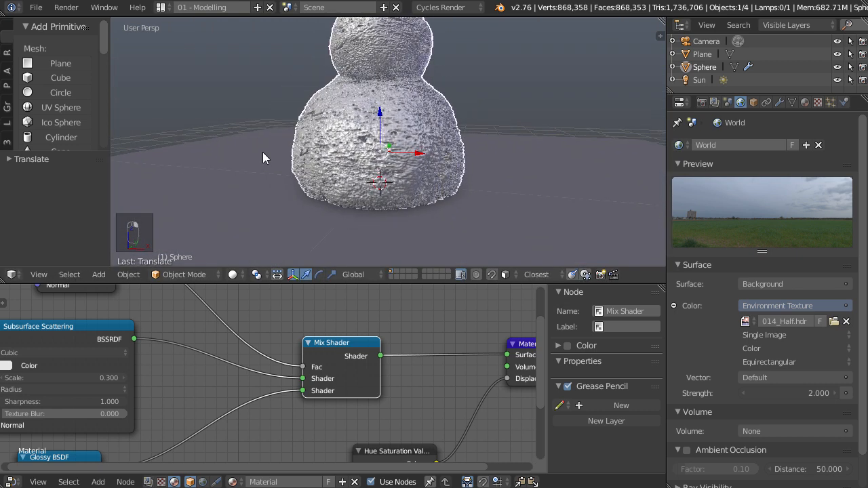
# Enter Edit Mode on the body and rotate its whole mesh slightly in the right side view.
pyautogui.press('Tab')
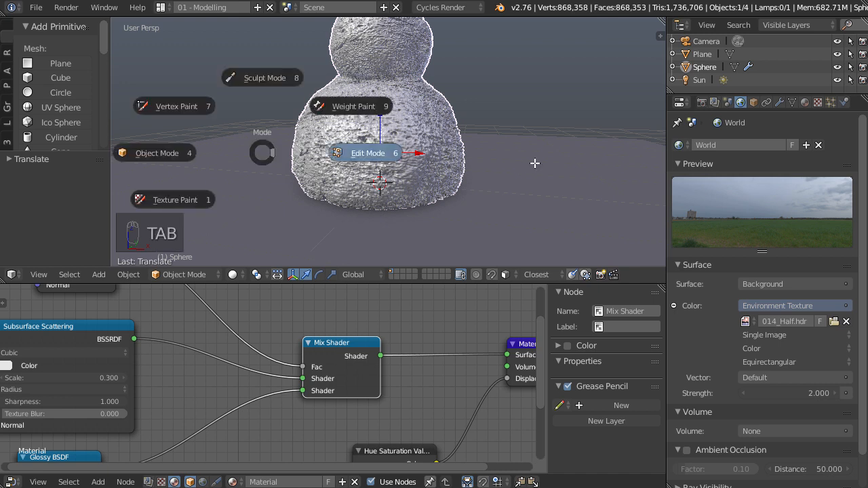
pyautogui.moveTo(429, 186)
pyautogui.mouseDown(button='middle')
pyautogui.moveTo(414, 177)
pyautogui.moveTo(427, 175)
pyautogui.mouseUp(button='middle')
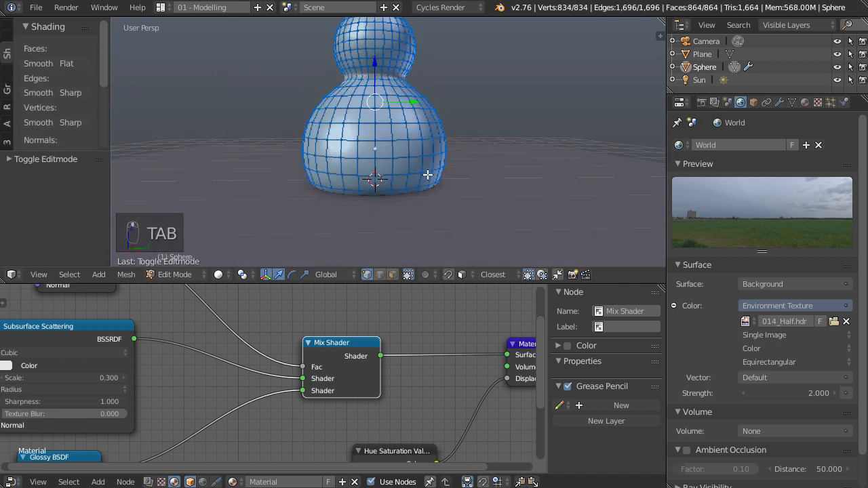
pyautogui.press('KP_3')
pyautogui.press('r')
pyautogui.click(513, 139)
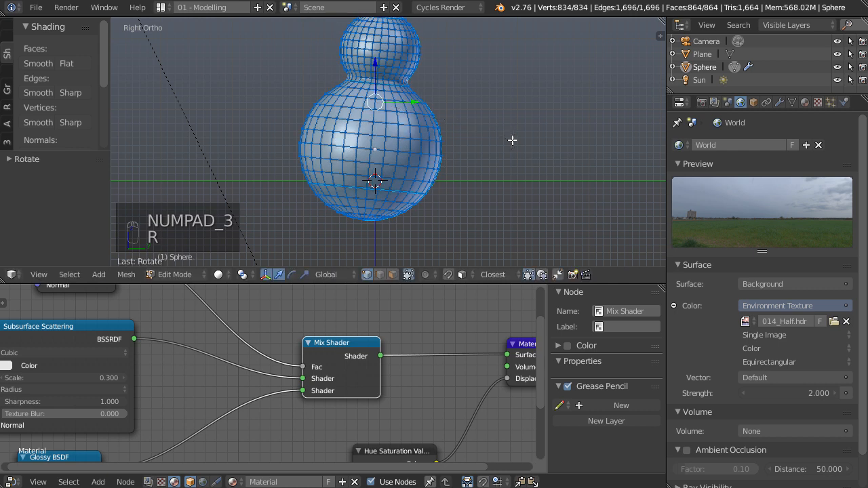
# Set the subdivision modifier's View level to 0, then rotate the mesh about 1° more and move it up slightly.
pyautogui.click(780, 101)
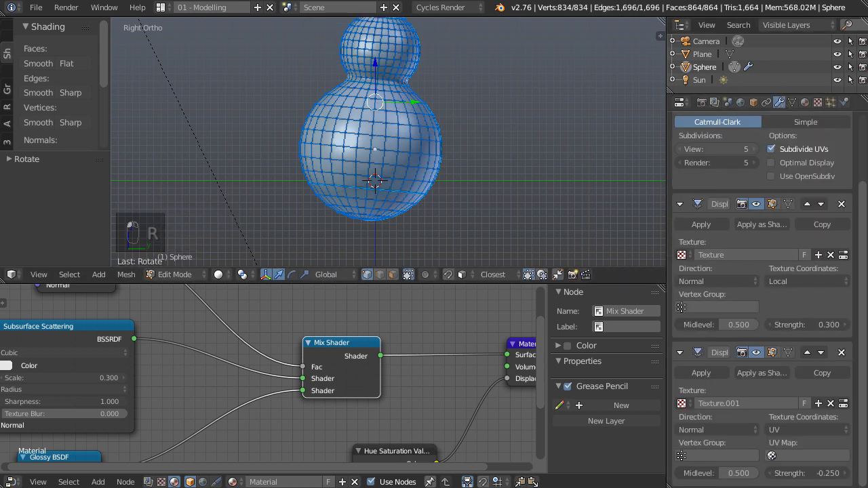
pyautogui.press('Return')
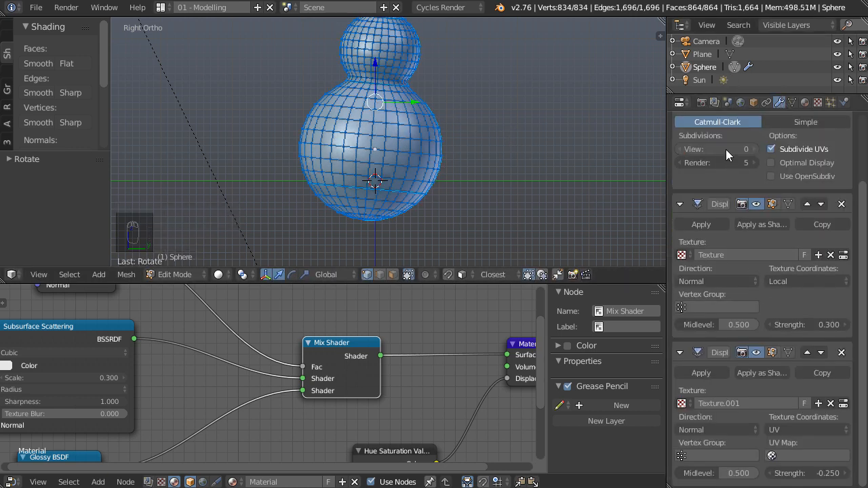
pyautogui.keyDown('shift'); pyautogui.moveTo(333, 103); pyautogui.dragTo(352, 113, button='middle'); pyautogui.keyUp('shift')
pyautogui.scroll(1, 508, 160)
pyautogui.press('r')
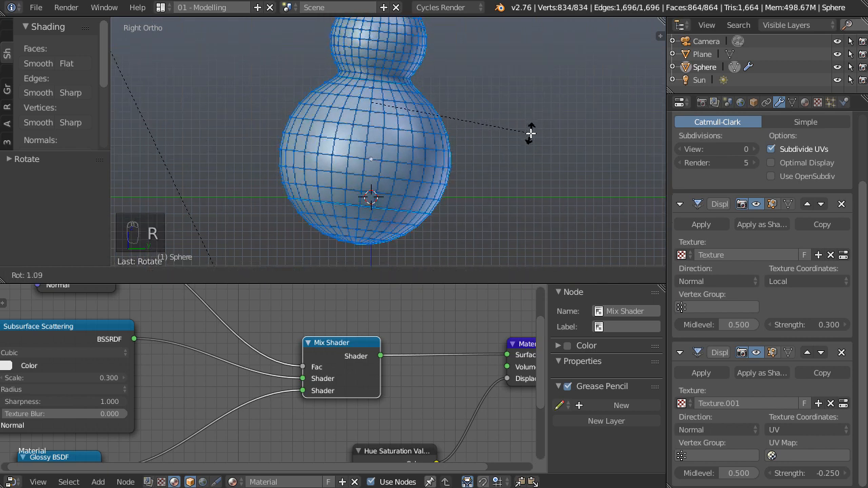
pyautogui.click(530, 133)
pyautogui.press('g')
pyautogui.click(523, 137)
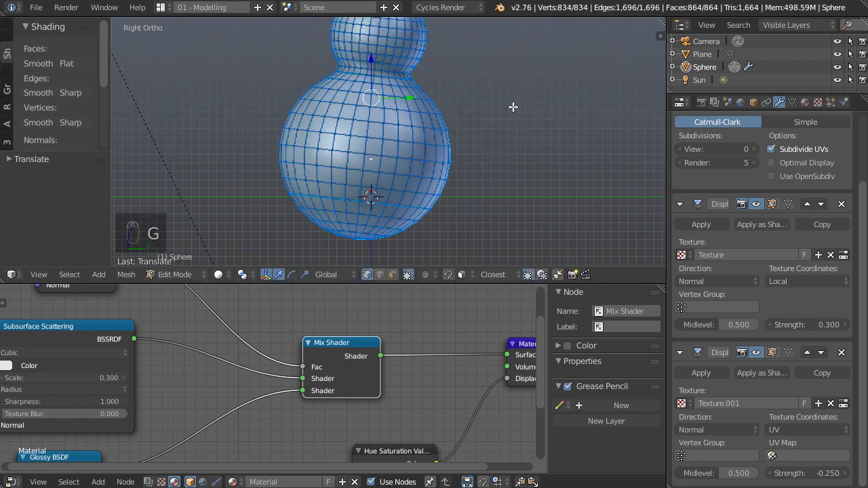
# Select the lower lobe's edge loop at ground level and rotate it closer to horizontal.
pyautogui.keyDown('shift'); pyautogui.moveTo(480, 136); pyautogui.dragTo(483, 160, button='middle'); pyautogui.keyUp('shift')
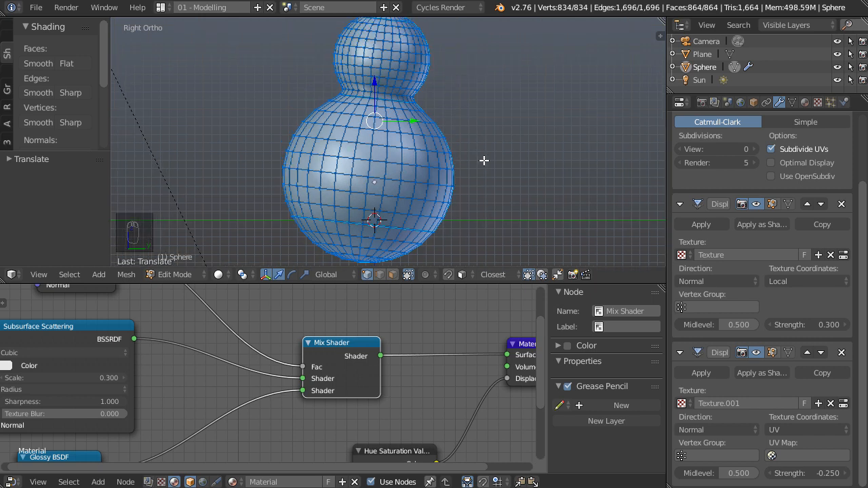
pyautogui.keyDown('shift'); pyautogui.moveTo(469, 246); pyautogui.dragTo(484, 205, button='middle'); pyautogui.keyUp('shift')
pyautogui.scroll(1, 485, 206)
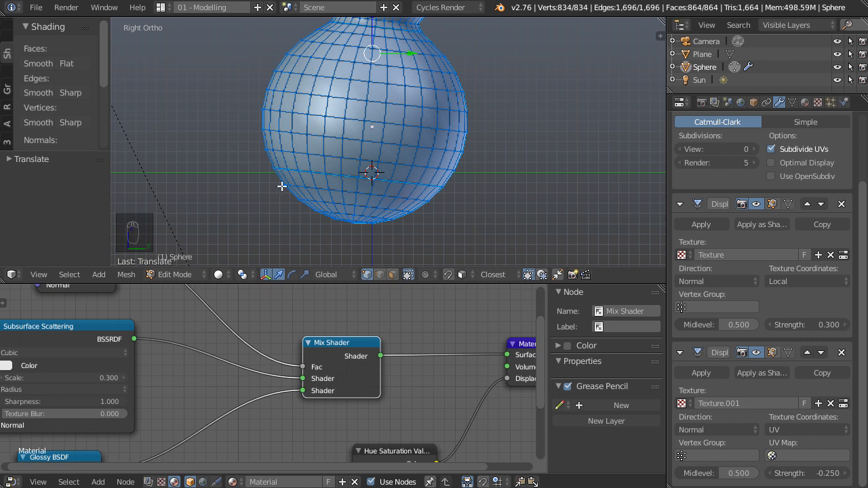
pyautogui.keyDown('alt'); pyautogui.rightClick(388, 179); pyautogui.keyUp('alt')
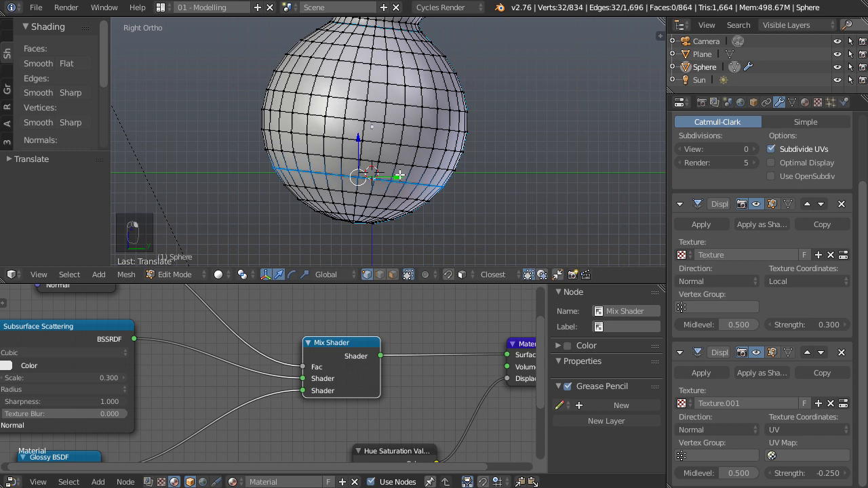
pyautogui.press('r')
pyautogui.click(507, 195)
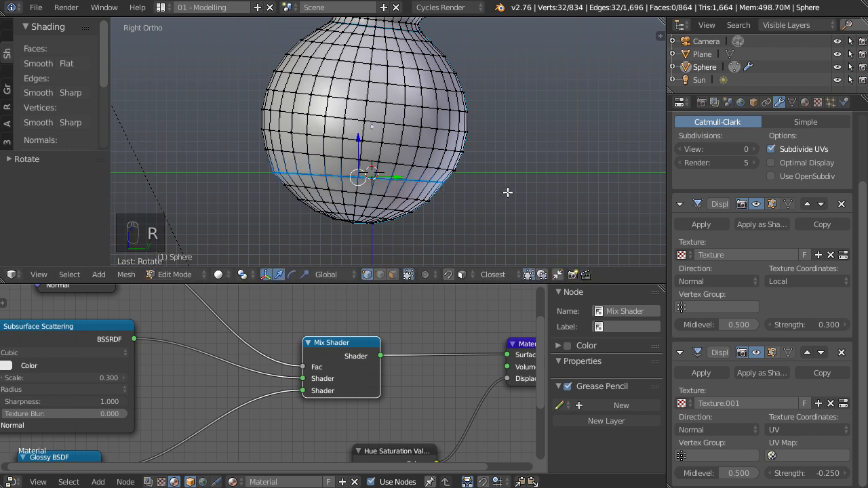
# Rotate the next edge loop above about 3° toward horizontal, adjusting its position and size to follow the lobe's outline.
pyautogui.press('r')
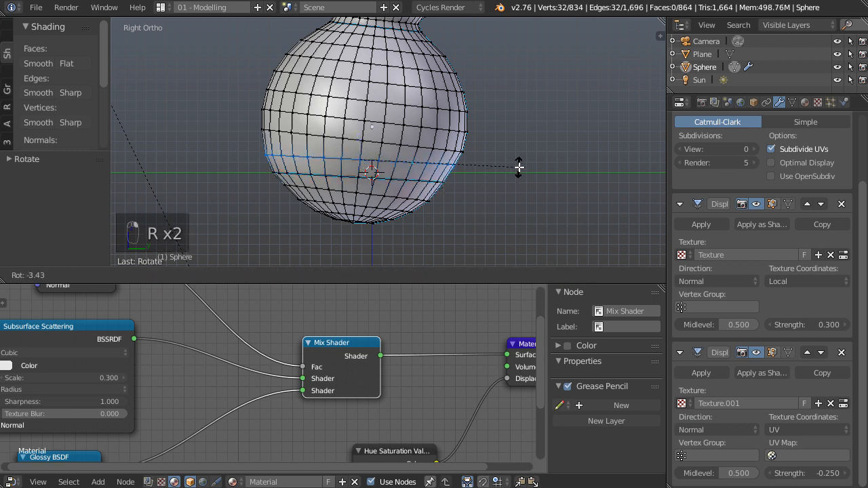
pyautogui.press('g')
pyautogui.click(535, 175)
pyautogui.press('s')
pyautogui.click(544, 176)
pyautogui.press('g')
pyautogui.click(511, 185)
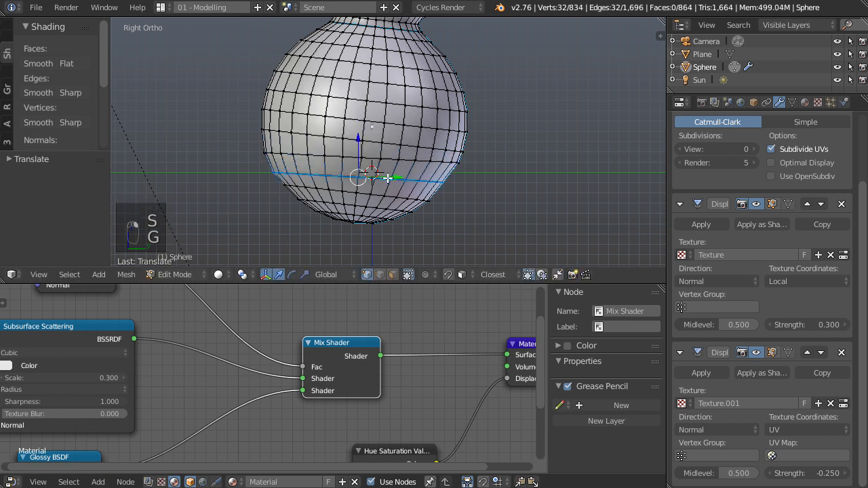
# Flatten the lower edge loop to horizontal, move it up onto the ground line, and adjust its size.
pyautogui.press('s')
pyautogui.click(566, 186)
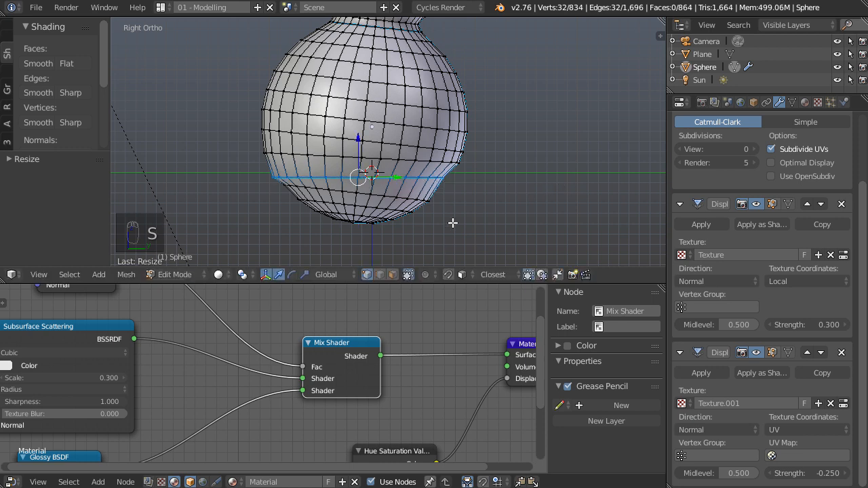
pyautogui.press('g')
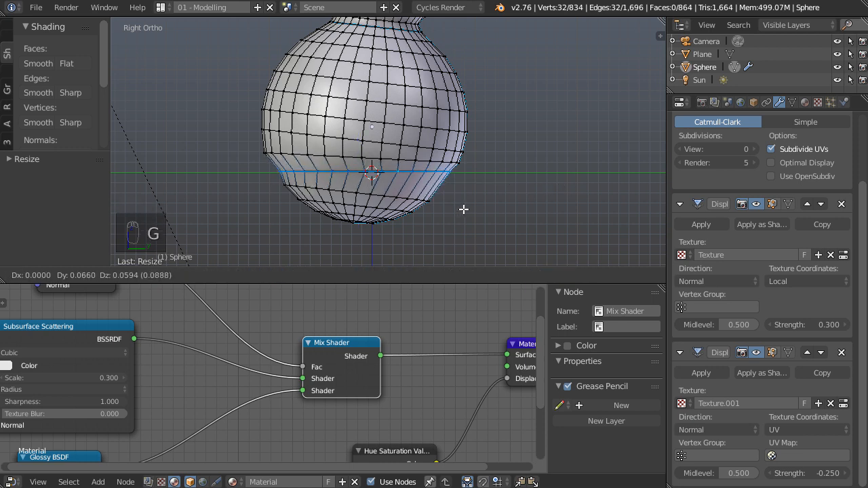
pyautogui.click(464, 209)
pyautogui.press('s')
pyautogui.click(468, 210)
pyautogui.press('g')
# Box-select all vertices of the bottom cap in wireframe, then rotate the cap level and move it up beneath the ground loop.
pyautogui.press('a')
pyautogui.press('b')
pyautogui.press('z')
pyautogui.press('b')
pyautogui.moveTo(251, 188); pyautogui.dragTo(515, 246)
pyautogui.press('r')
pyautogui.click(520, 231)
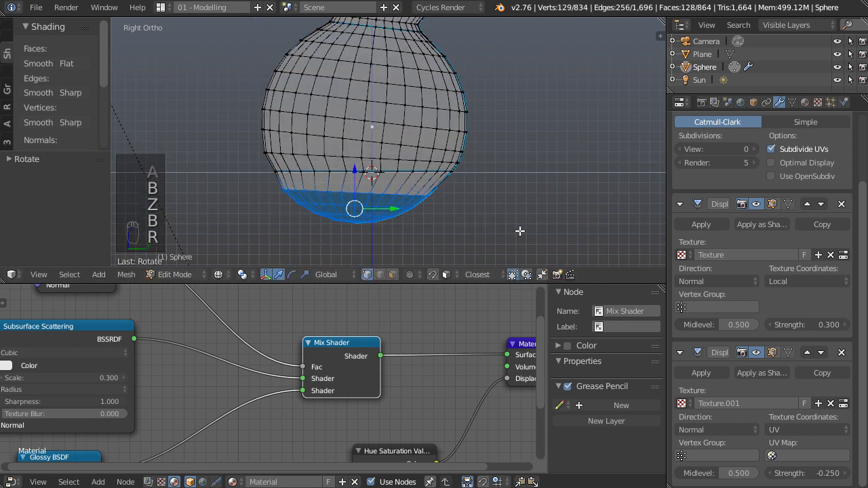
pyautogui.press('g')
pyautogui.press('r')
pyautogui.click(541, 214)
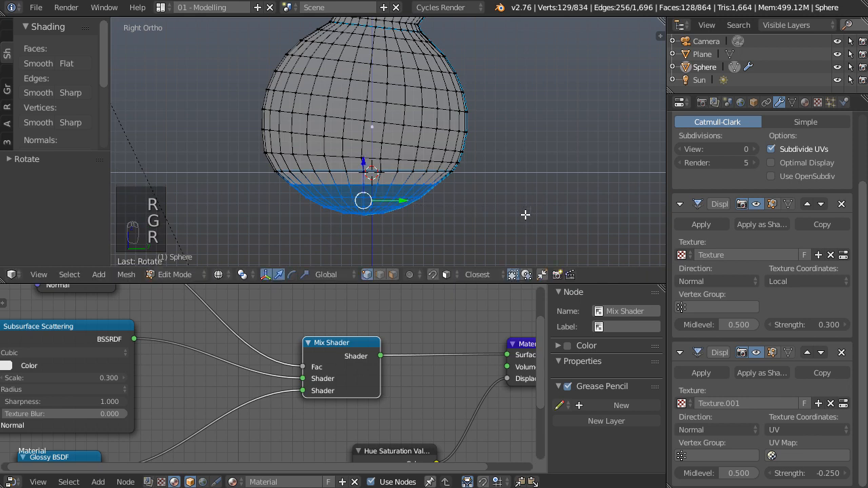
# Select the ground-level edge loop and scale it outward into a rim wider than the lower lobe.
pyautogui.keyDown('alt'); pyautogui.rightClick(363, 171); pyautogui.keyUp('alt')
pyautogui.press('s')
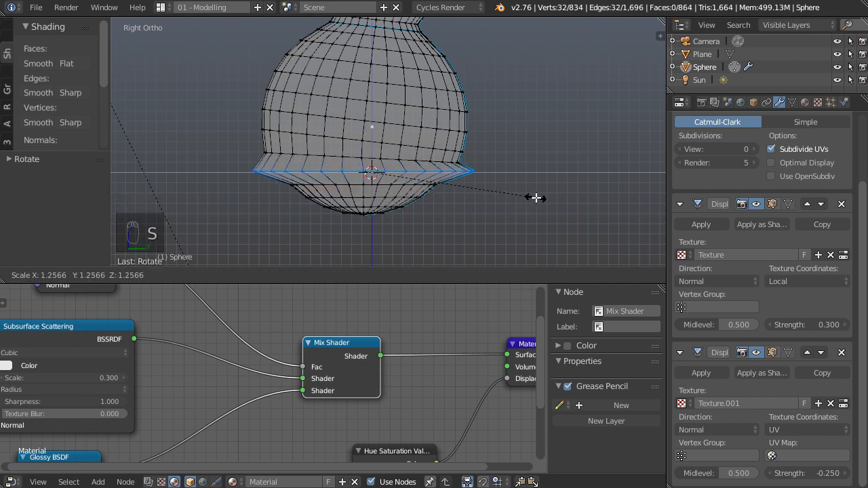
pyautogui.click(478, 174)
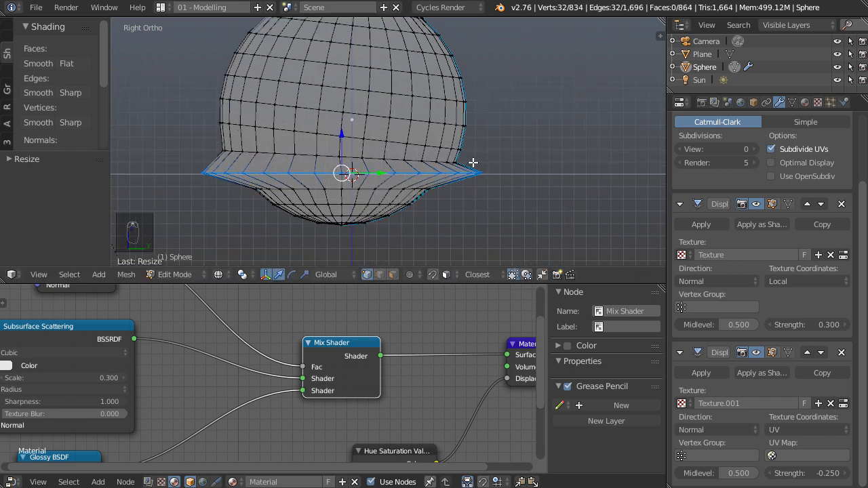
# Slide the edge loop just above the flared rim downward, scale it out to about 1.02, and adjust its position.
pyautogui.keyDown('alt'); pyautogui.rightClick(415, 159); pyautogui.keyUp('alt')
pyautogui.press('g')
pyautogui.press('g')
pyautogui.click(414, 169)
pyautogui.press('s')
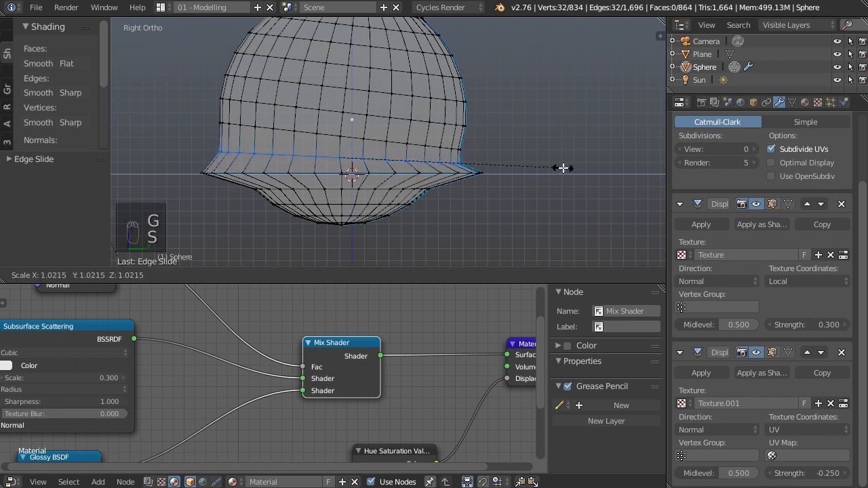
pyautogui.click(563, 167)
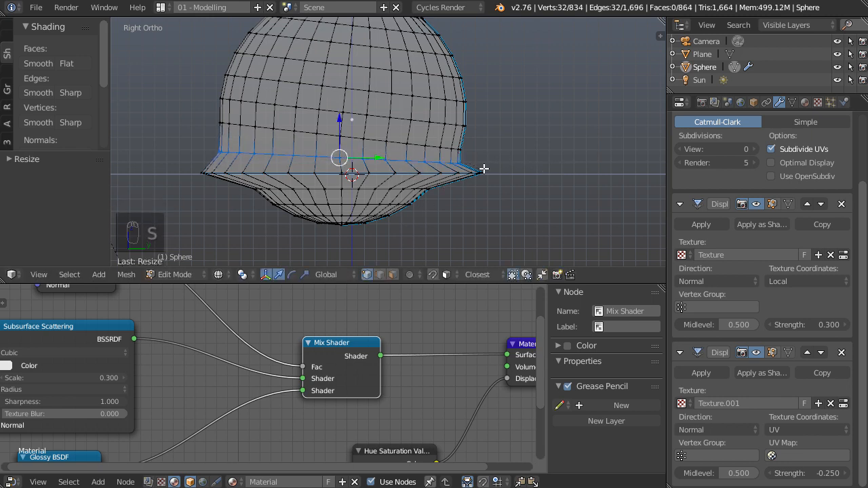
pyautogui.press('g')
pyautogui.click(479, 163)
# Add a loop cut between the rim and the edge loop above it, and scale the new loop in to about 0.98.
pyautogui.hotkey('ctrl', 'r')
pyautogui.click(477, 165)
pyautogui.click(478, 164)
pyautogui.press('s')
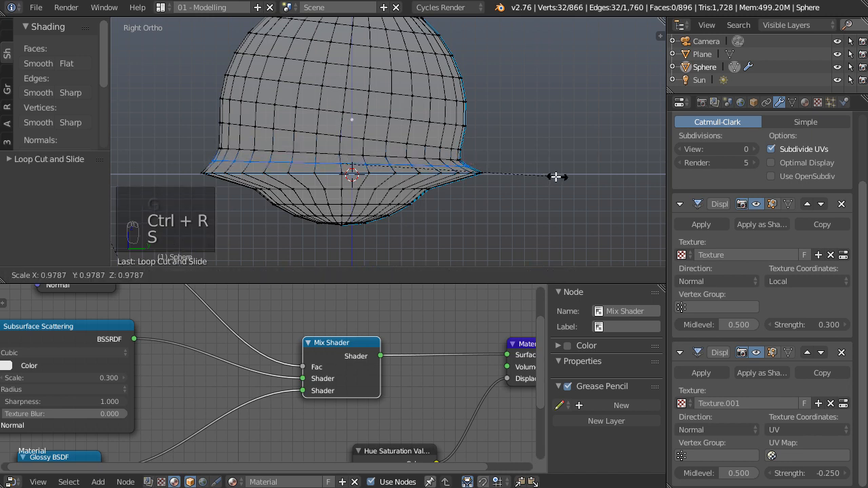
pyautogui.click(554, 176)
pyautogui.scroll(-2, 487, 165)
pyautogui.press('z')
pyautogui.moveTo(398, 198); pyautogui.dragTo(523, 156, button='middle')
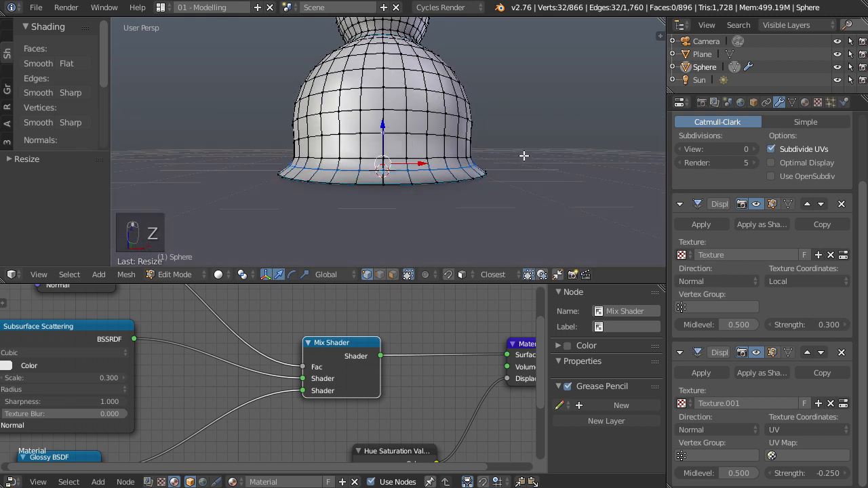
# Return the snowman body to Object Mode, raise its viewport subdivisions to 3, and inspect the displaced surface.
pyautogui.press('Tab')
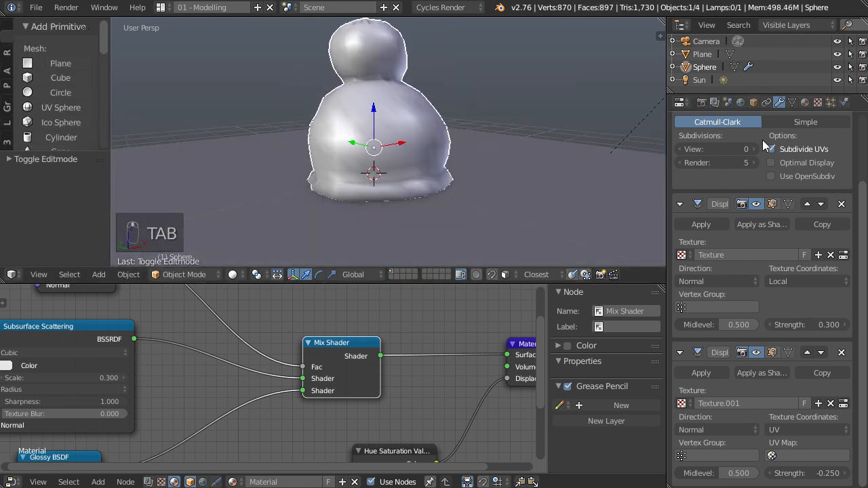
pyautogui.click(757, 150)
pyautogui.click(756, 150)
pyautogui.click(757, 150)
pyautogui.moveTo(441, 193); pyautogui.dragTo(381, 189, button='middle')
pyautogui.scroll(2, 381, 183)
pyautogui.moveTo(334, 204); pyautogui.dragTo(401, 201, button='middle')
pyautogui.scroll(-1, 401, 197)
pyautogui.moveTo(409, 143)
pyautogui.keyDown('shift'); pyautogui.mouseDown(button='middle')
pyautogui.moveTo(418, 189)
pyautogui.moveTo(395, 183)
pyautogui.moveTo(454, 183)
pyautogui.moveTo(477, 157)
pyautogui.moveTo(467, 155)
pyautogui.moveTo(437, 219)
pyautogui.mouseUp(button='middle'); pyautogui.keyUp('shift')
pyautogui.press('z')
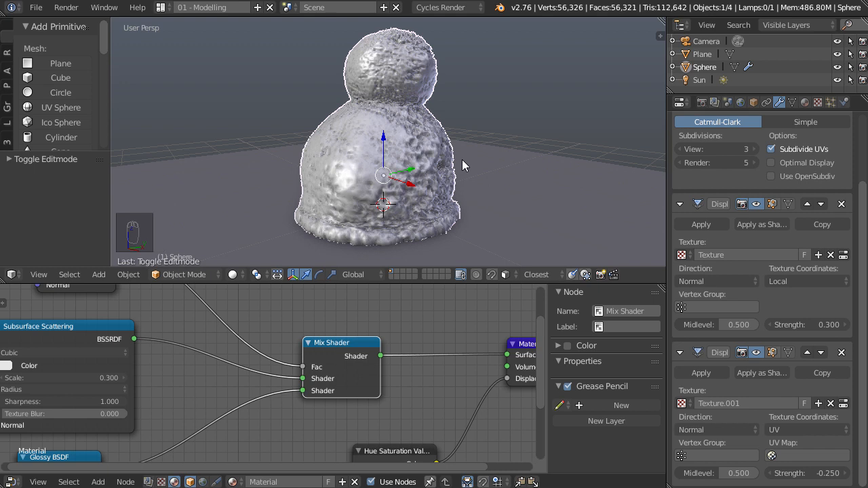
# Maximize the 3D view, add a mesh cone, and in the right side view move it out in front of the head.
pyautogui.hotkey('shift', 'space')
pyautogui.press('t')
pyautogui.moveTo(486, 307)
pyautogui.mouseDown(button='middle')
pyautogui.moveTo(536, 316)
pyautogui.moveTo(502, 310)
pyautogui.mouseUp(button='middle')
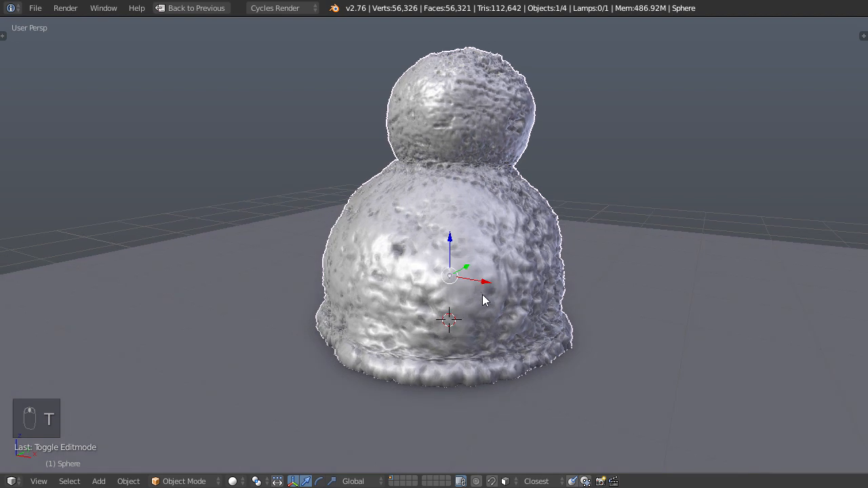
pyautogui.hotkey('shift', 'a')
pyautogui.moveTo(375, 224)
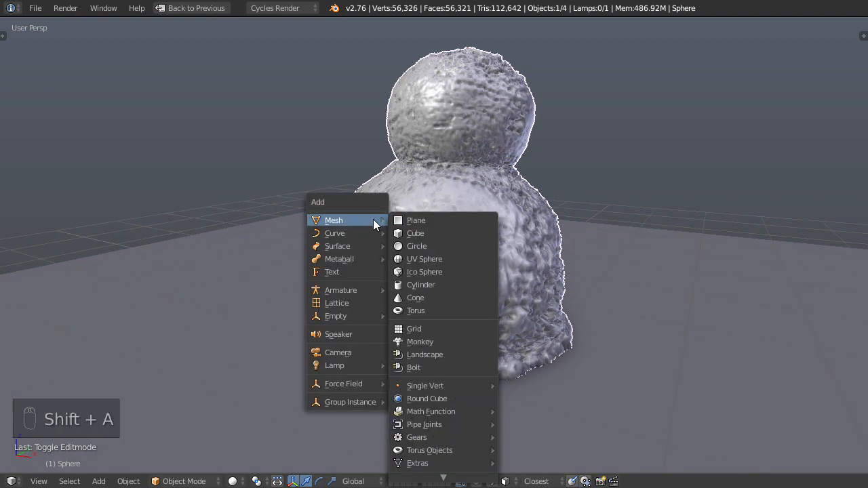
pyautogui.click(450, 298)
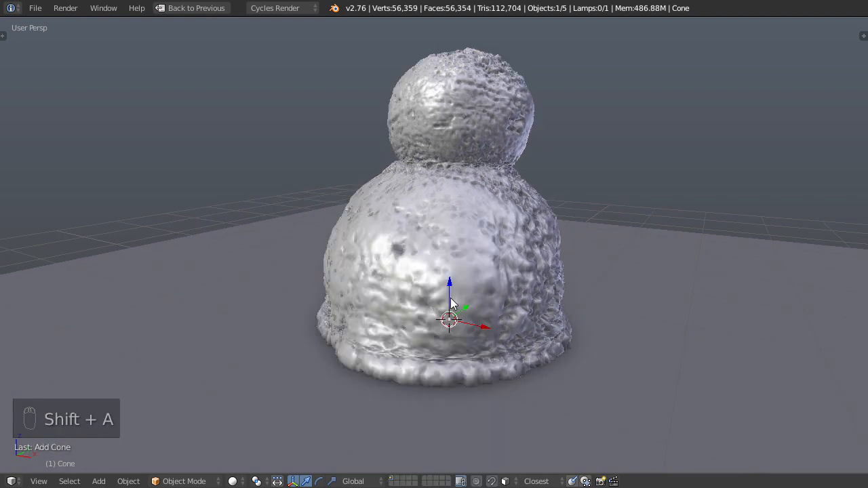
pyautogui.press('KP_3')
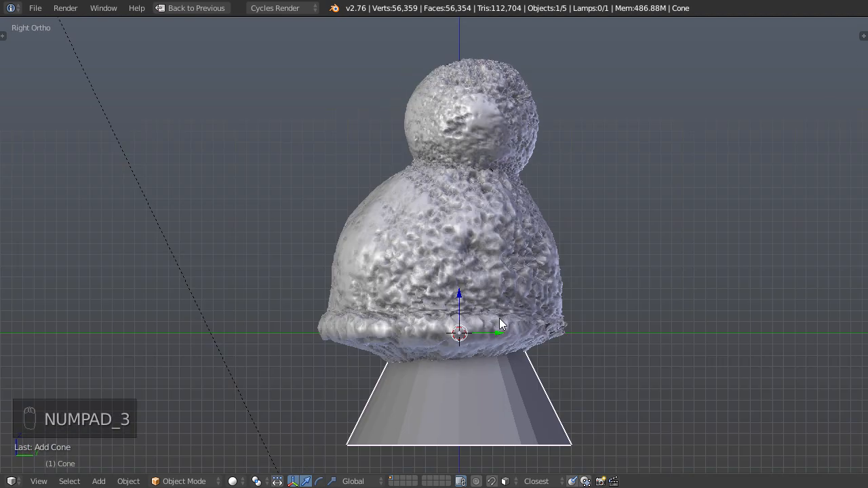
pyautogui.press('g')
pyautogui.click(299, 130)
pyautogui.keyDown('shift'); pyautogui.moveTo(299, 130); pyautogui.dragTo(350, 210, button='middle'); pyautogui.keyUp('shift')
# Rotate the cone so its tip points horizontally away from the head, shrink it to nose size, and place it before the face.
pyautogui.press('r')
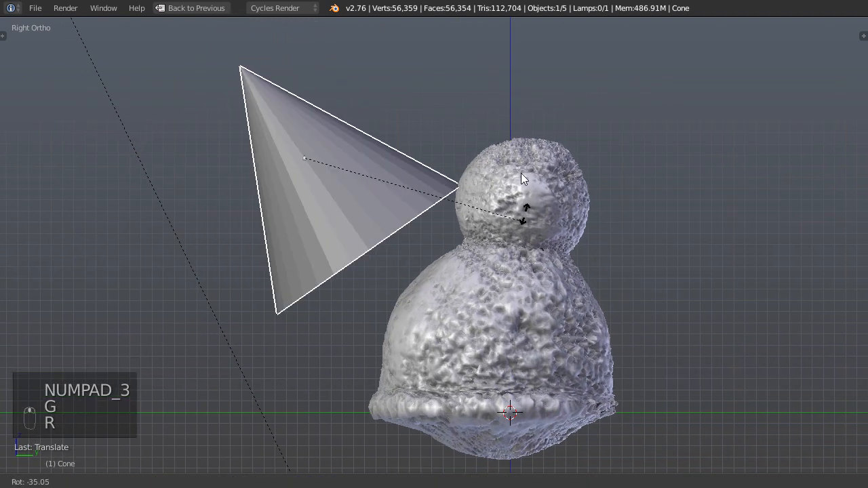
pyautogui.click(455, 48)
pyautogui.press('s')
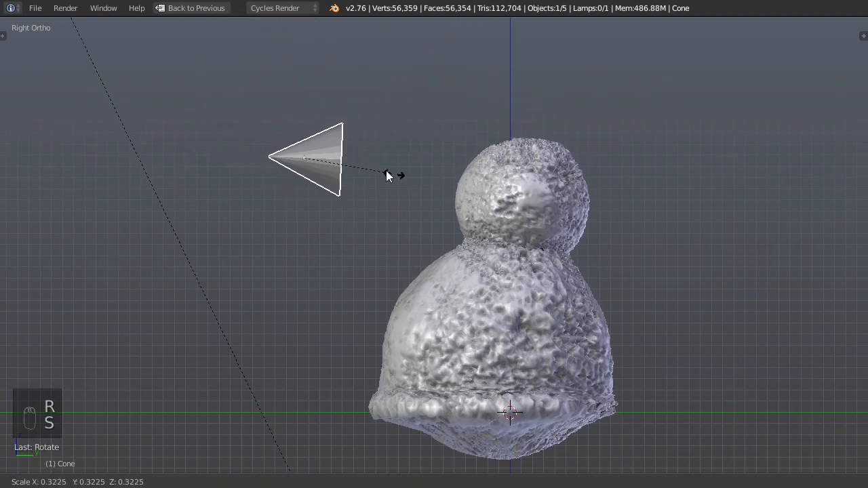
pyautogui.click(348, 161)
pyautogui.press('g')
pyautogui.click(463, 196)
pyautogui.press('s')
pyautogui.click(466, 205)
pyautogui.scroll(4, 466, 204)
pyautogui.press('g')
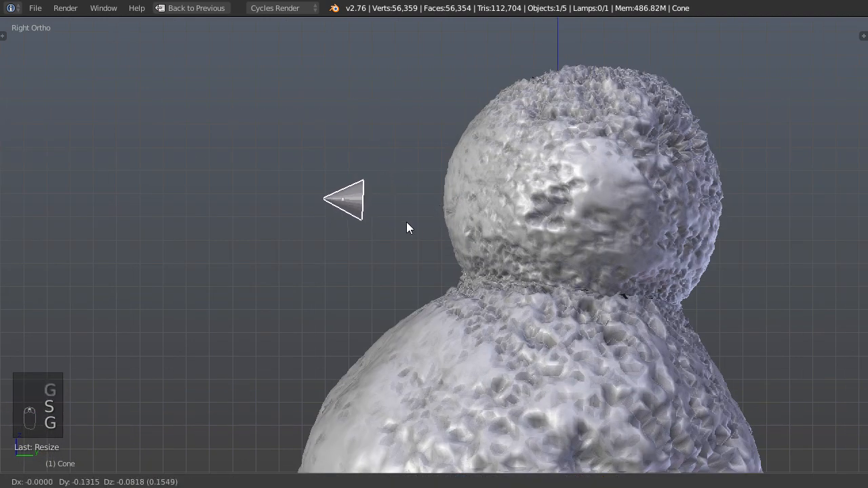
pyautogui.click(406, 228)
# In Edit Mode, move the cone's base loop toward the tip and scale it up to form a short, blunt point.
pyautogui.press('Tab')
pyautogui.scroll(1, 417, 216)
pyautogui.scroll(3, 416, 215)
pyautogui.rightClick(302, 191)
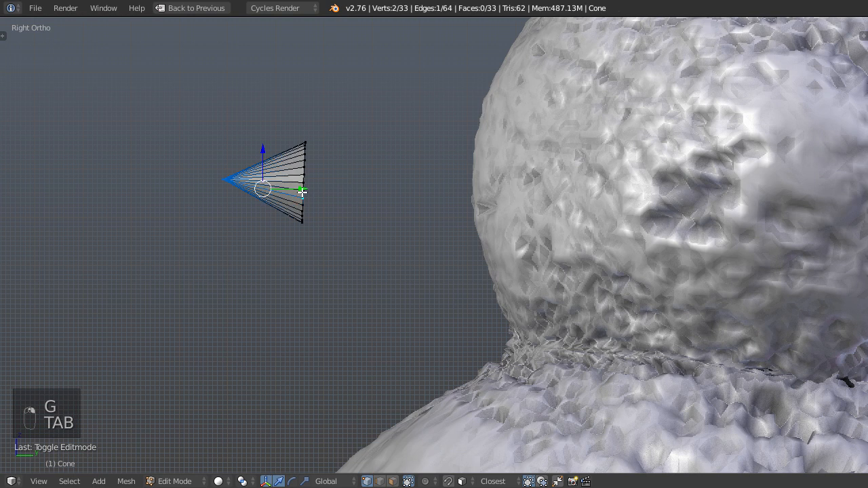
pyautogui.keyDown('alt'); pyautogui.rightClick(302, 182); pyautogui.keyUp('alt')
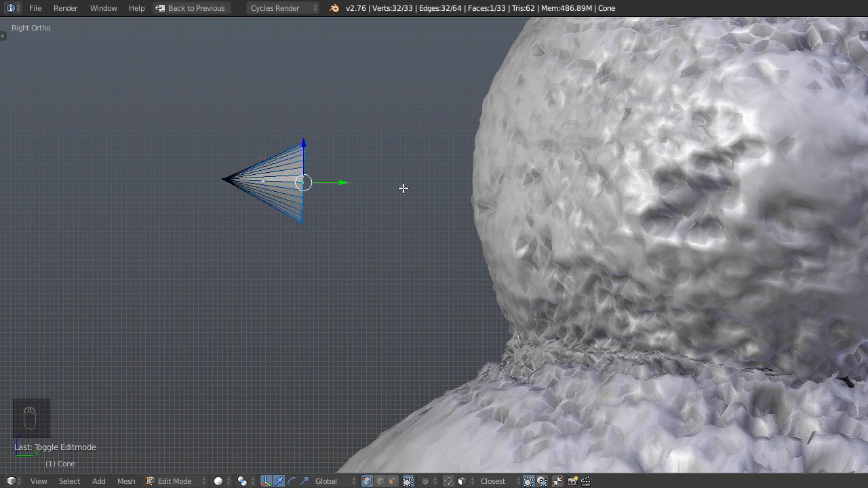
pyautogui.press('g')
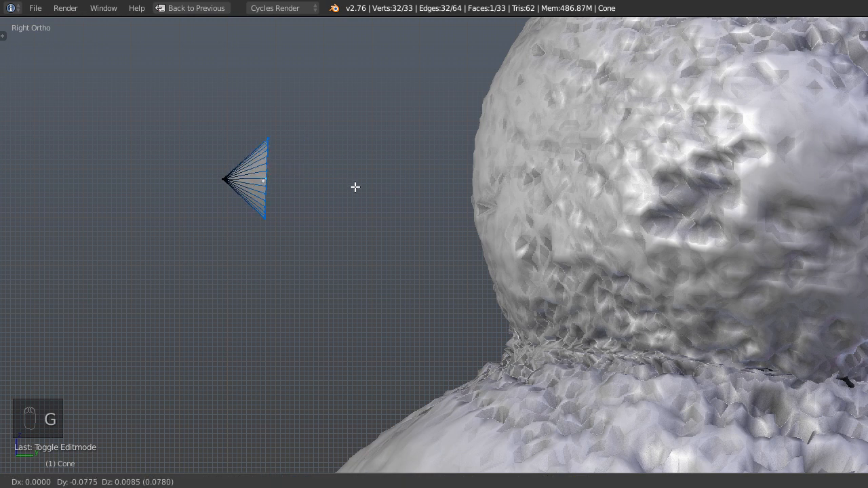
pyautogui.click(351, 187)
pyautogui.press('s')
pyautogui.click(364, 196)
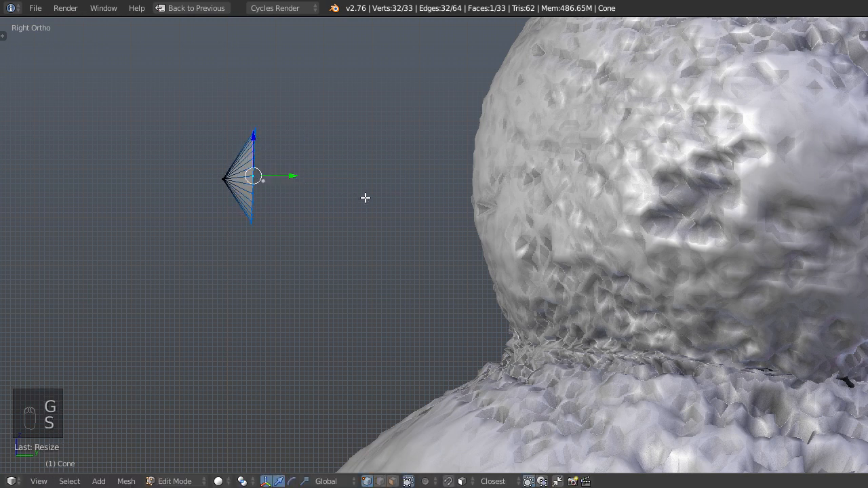
pyautogui.press('g')
pyautogui.click(361, 200)
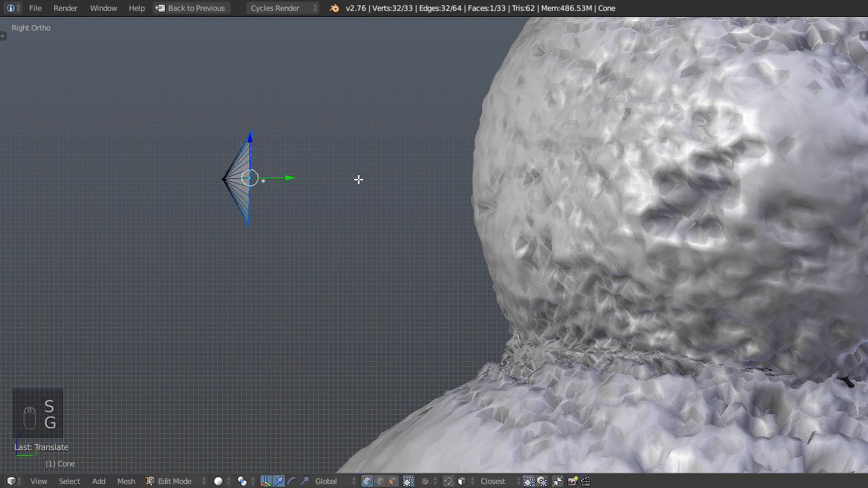
# Extrude the cone's base toward the head, level the new section with the tip, and widen it slightly.
pyautogui.press('e')
pyautogui.click(477, 170)
pyautogui.press('g')
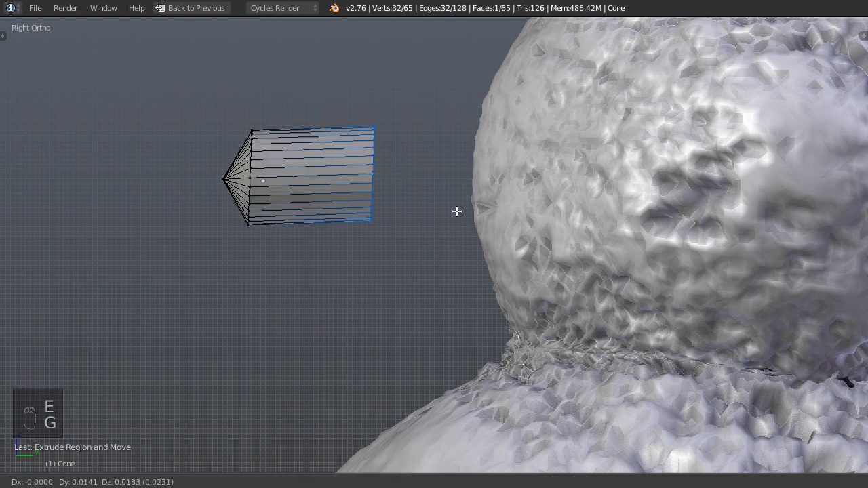
pyautogui.click(457, 215)
pyautogui.press('s')
pyautogui.click(448, 197)
# Extrude a second nose section into the head and delete its hidden end face.
pyautogui.press('e')
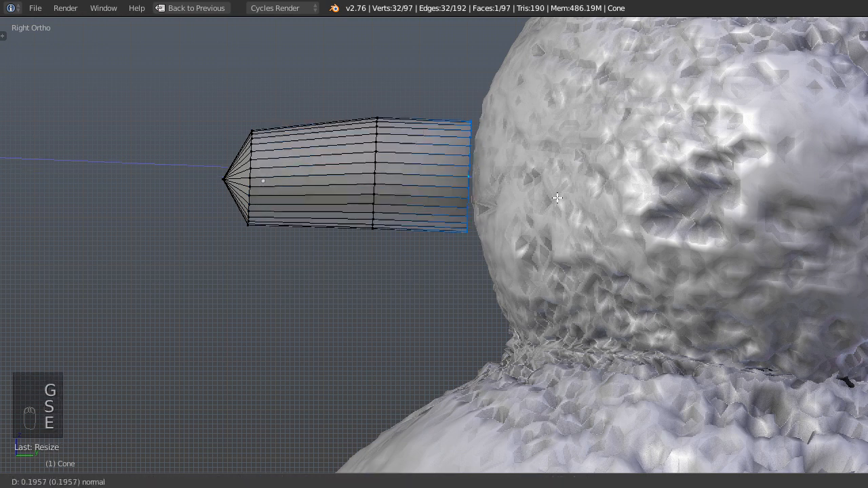
pyautogui.click(442, 240)
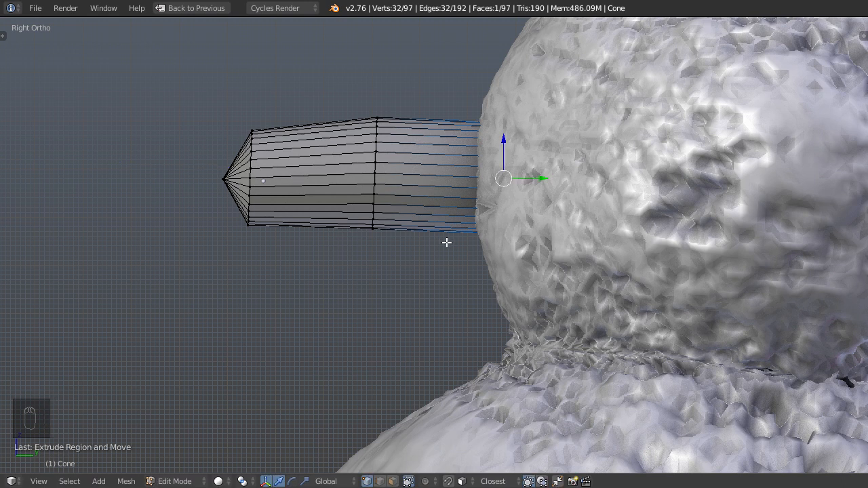
pyautogui.press('Delete')
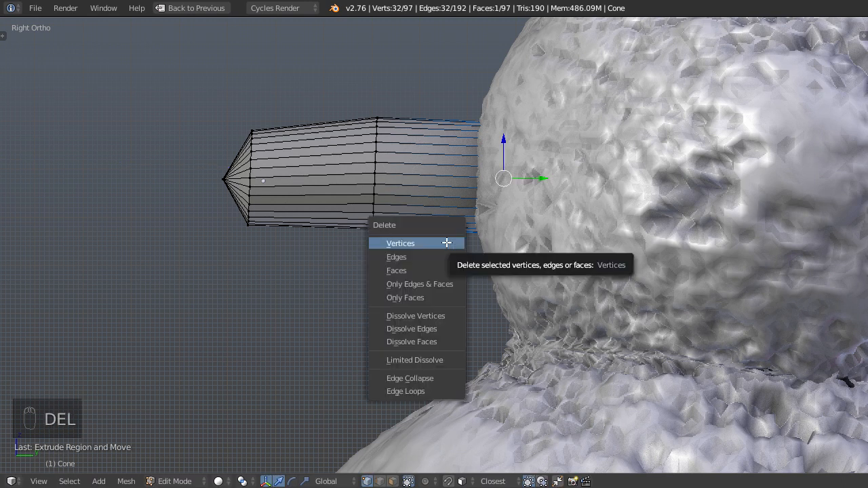
pyautogui.click(430, 270)
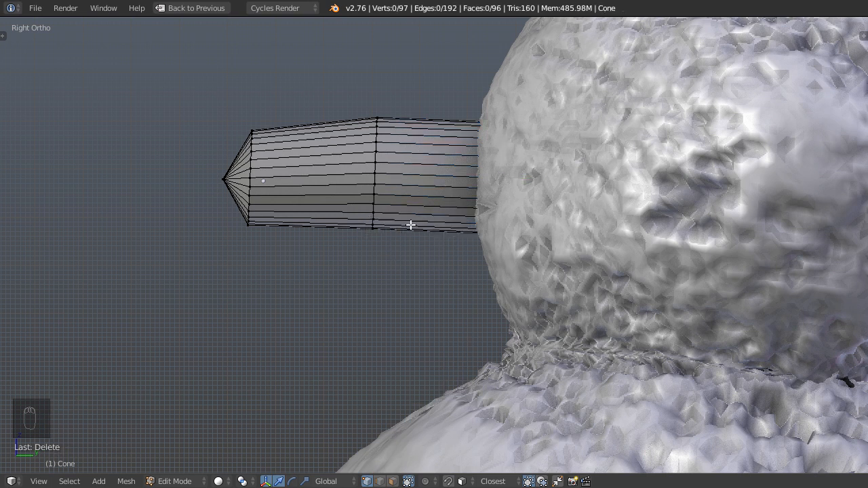
# Scale down the nose's edge loop nearest the tip and the middle edge loop to slim its taper.
pyautogui.moveTo(460, 216); pyautogui.dragTo(421, 130, button='middle')
pyautogui.moveTo(455, 225); pyautogui.dragTo(503, 194, button='middle')
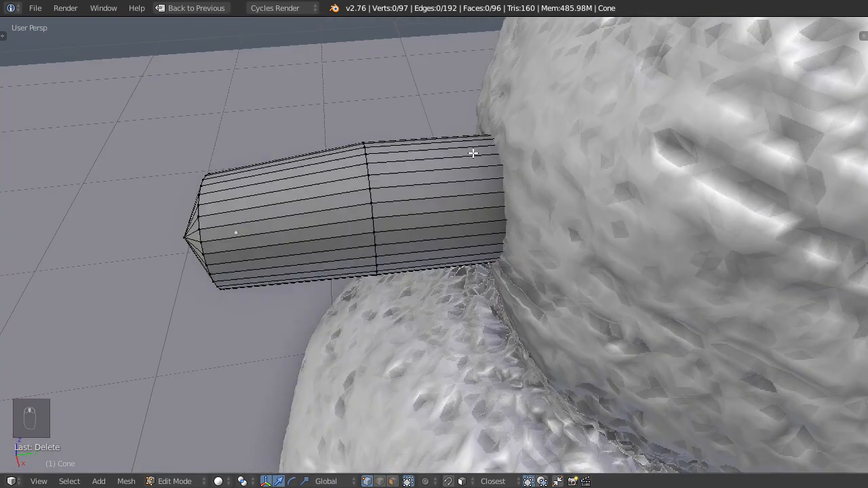
pyautogui.scroll(3, 465, 225)
pyautogui.keyDown('alt'); pyautogui.rightClick(258, 200); pyautogui.keyUp('alt')
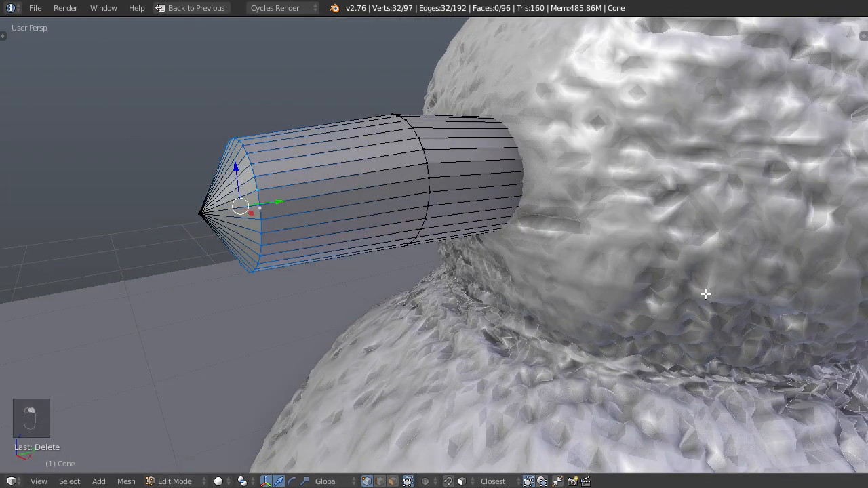
pyautogui.press('s')
pyautogui.click(587, 300)
pyautogui.moveTo(587, 300); pyautogui.dragTo(517, 277, button='middle')
pyautogui.keyDown('alt'); pyautogui.rightClick(461, 187); pyautogui.keyUp('alt')
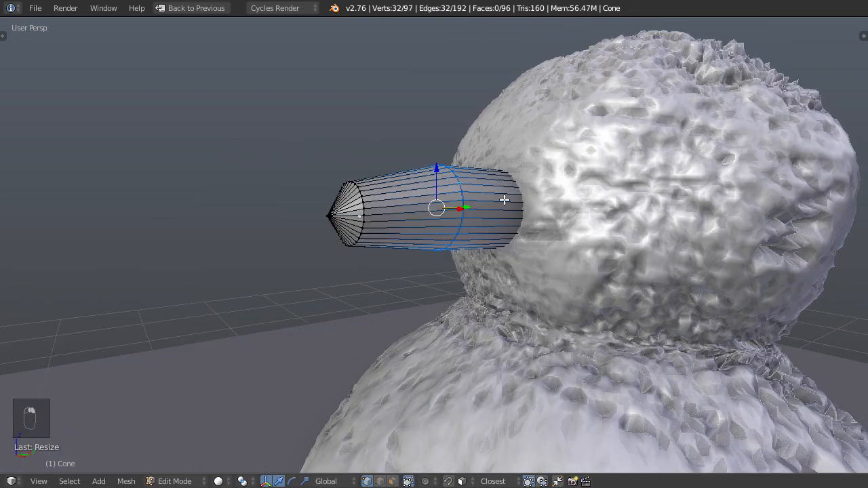
pyautogui.press('s')
pyautogui.click(646, 254)
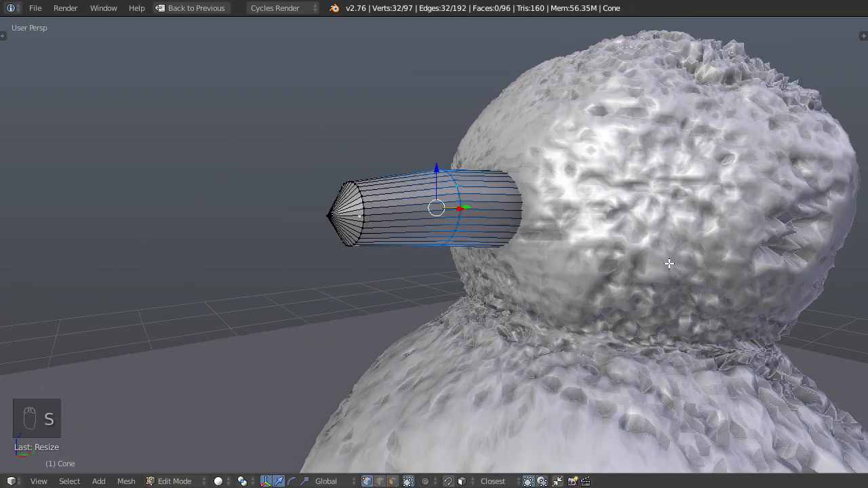
# Return to Object Mode, restore the full layout, add a Subdivision Surface modifier to the nose, and shade it smooth.
pyautogui.press('Tab')
pyautogui.moveTo(444, 251); pyautogui.dragTo(667, 253, button='middle')
pyautogui.hotkey('shift', 'space')
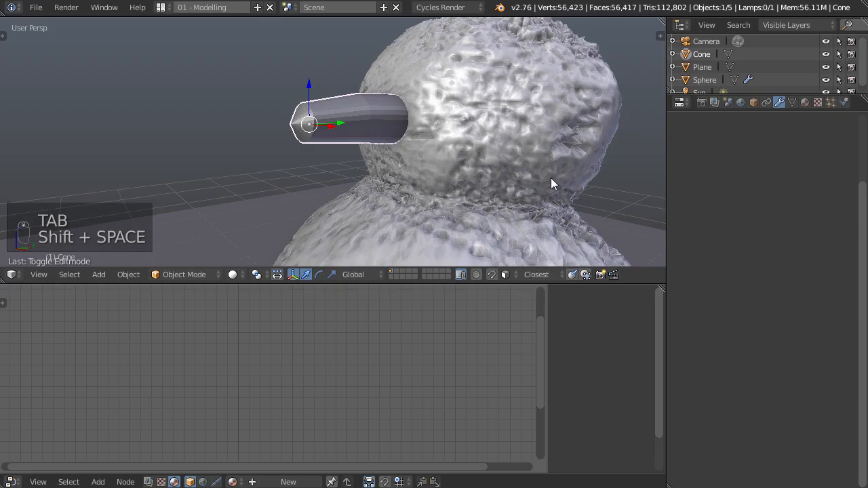
pyautogui.click(779, 103)
pyautogui.click(747, 143)
pyautogui.click(616, 350)
pyautogui.moveTo(441, 173)
pyautogui.mouseDown(button='middle')
pyautogui.moveTo(407, 135)
pyautogui.moveTo(398, 153)
pyautogui.mouseUp(button='middle')
pyautogui.press('z')
# In the right side view, scale the nose down to about 0.83 and move it back against the head.
pyautogui.press('KP_3')
pyautogui.press('s')
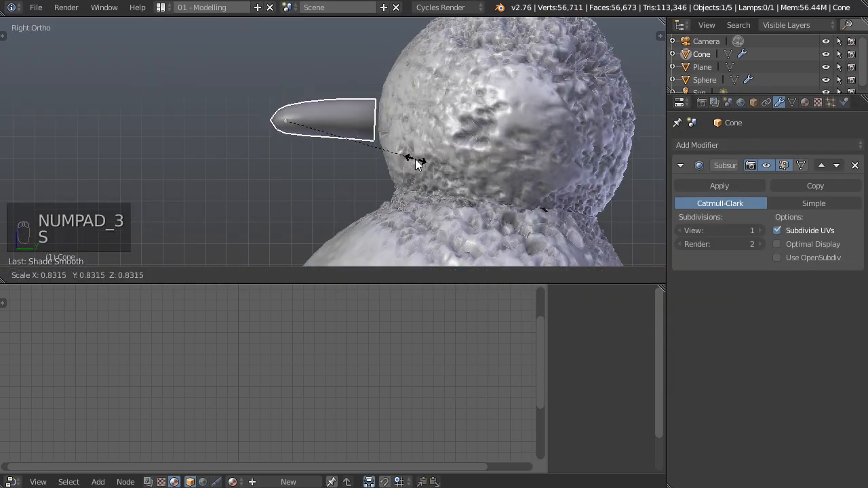
pyautogui.click(410, 158)
pyautogui.press('g')
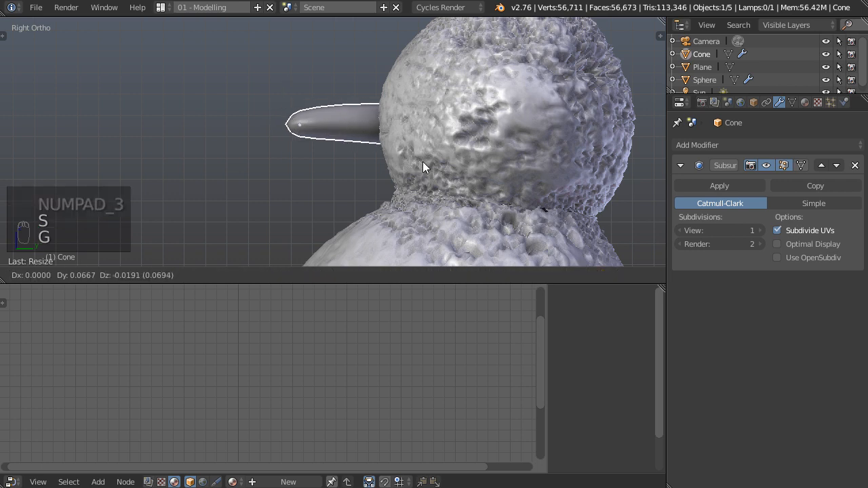
pyautogui.click(422, 161)
# In Edit Mode, shift the nose's middle edge loop slightly sideways, then nudge and resize the loop nearest the tip.
pyautogui.press('Tab')
pyautogui.moveTo(480, 155); pyautogui.dragTo(383, 118, button='middle')
pyautogui.press('g')
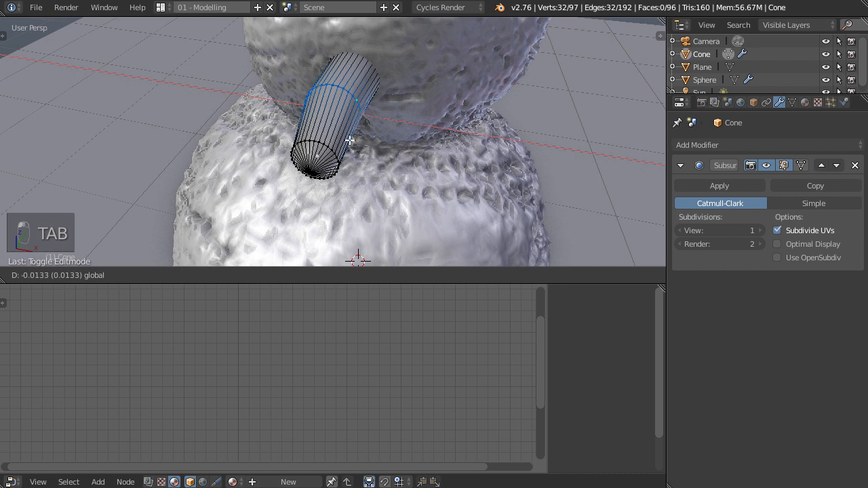
pyautogui.click(374, 116)
pyautogui.keyDown('alt'); pyautogui.rightClick(353, 166); pyautogui.keyUp('alt')
pyautogui.moveTo(349, 167); pyautogui.dragTo(351, 166)
pyautogui.press('s')
pyautogui.click(424, 157)
# Select the nose's middle edge loop and raise it slightly along Z to give the carrot an arched shape.
pyautogui.moveTo(419, 136); pyautogui.dragTo(325, 86, button='middle')
pyautogui.keyDown('alt'); pyautogui.rightClick(325, 85); pyautogui.keyUp('alt')
pyautogui.keyDown('alt'); pyautogui.rightClick(326, 87); pyautogui.keyUp('alt')
pyautogui.moveTo(320, 55); pyautogui.dragTo(319, 50)
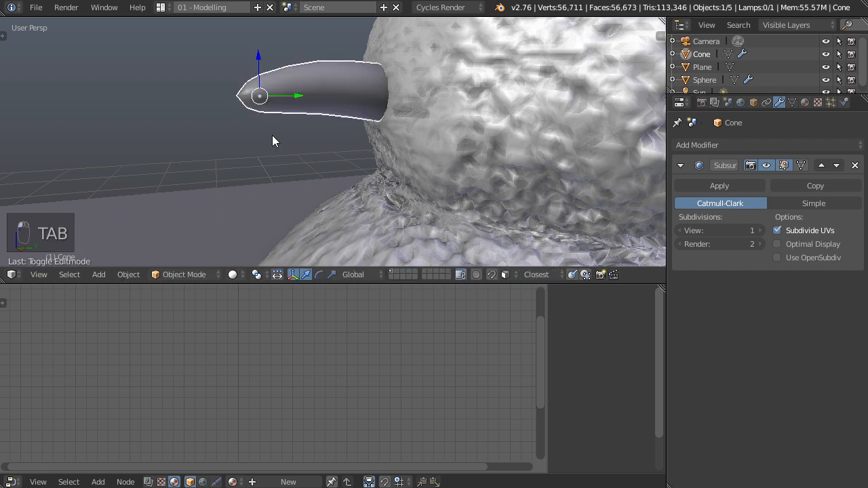
# In Object Mode, adjust the nose's position along the Y axis so its base sits inside the head.
pyautogui.scroll(-3, 426, 116)
pyautogui.moveTo(425, 116); pyautogui.dragTo(437, 146, button='middle')
pyautogui.press('Tab')
pyautogui.press('Tab')
pyautogui.moveTo(382, 92); pyautogui.dragTo(354, 94)
pyautogui.scroll(2, 427, 129)
pyautogui.press('Tab')
pyautogui.moveTo(205, 113); pyautogui.dragTo(332, 126, button='middle')
pyautogui.moveTo(274, 88); pyautogui.dragTo(278, 88)
# Assign the snow material to the nose, make it a single-user copy and rename the copy carrot.
pyautogui.click(804, 103)
pyautogui.click(679, 186)
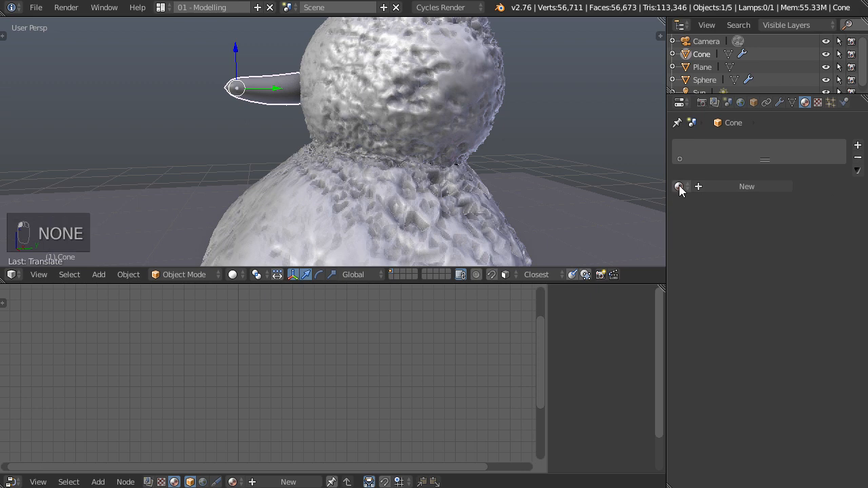
pyautogui.click(689, 208)
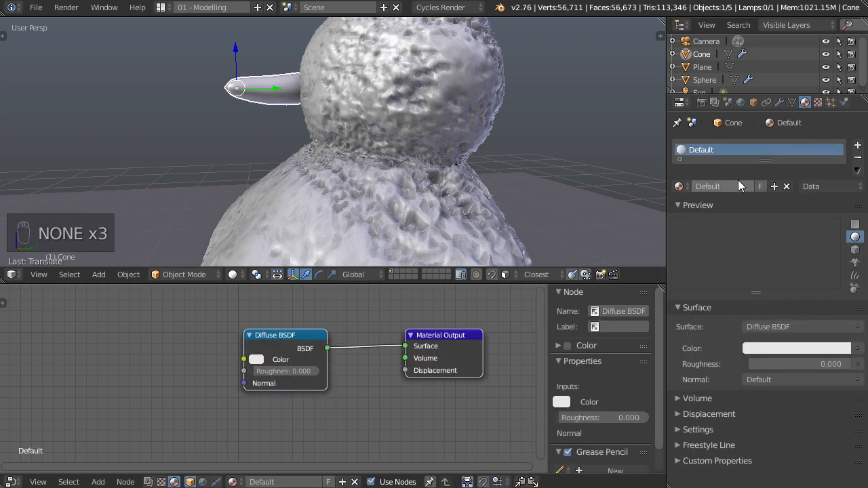
pyautogui.click(678, 186)
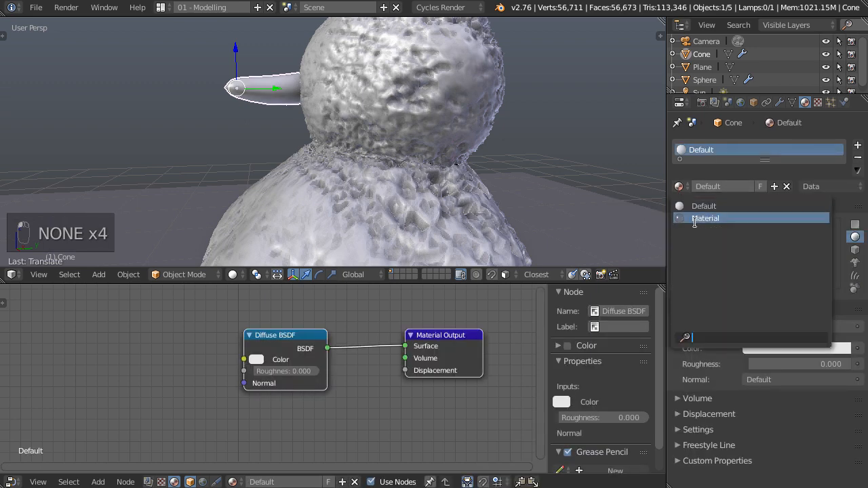
pyautogui.click(693, 218)
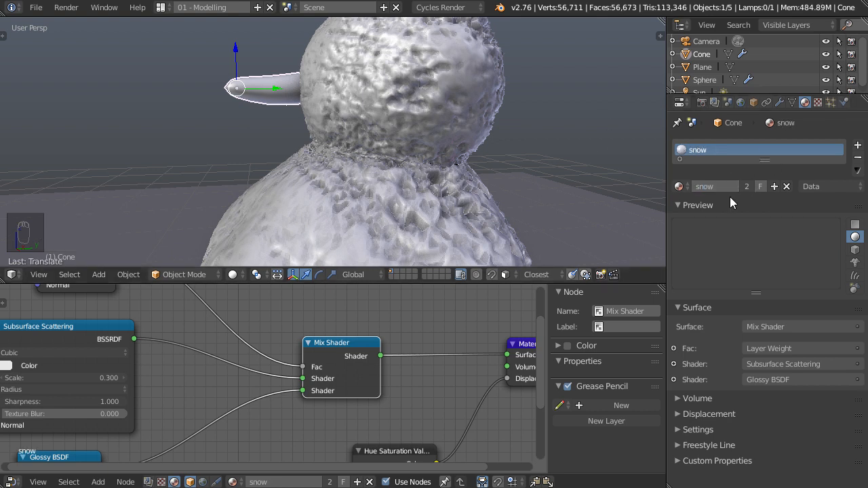
pyautogui.click(747, 186)
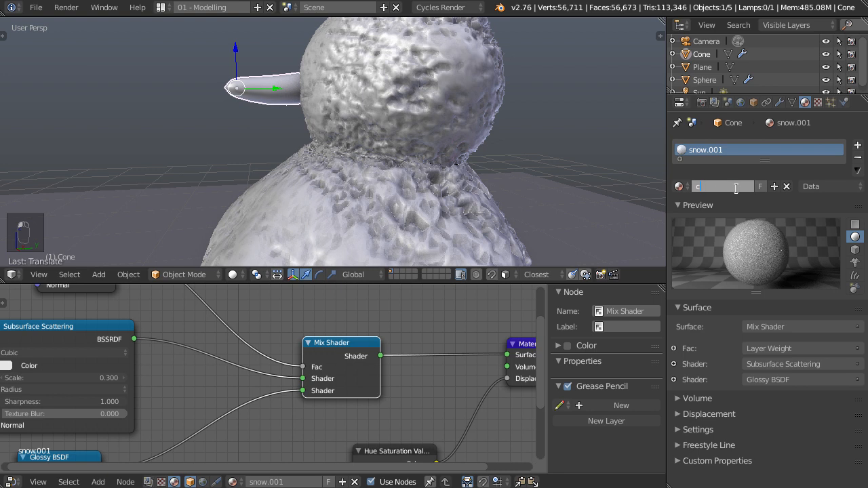
pyautogui.press('Return')
# Delete the Noise Texture and Hue Saturation Value nodes that drive displacement in the carrot material.
pyautogui.scroll(-8, 347, 377)
pyautogui.press('a')
pyautogui.press('b')
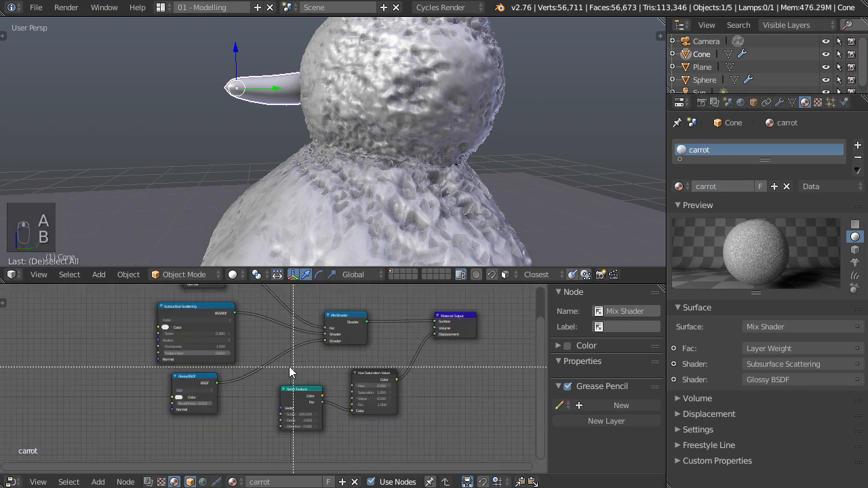
pyautogui.moveTo(286, 362); pyautogui.dragTo(407, 425)
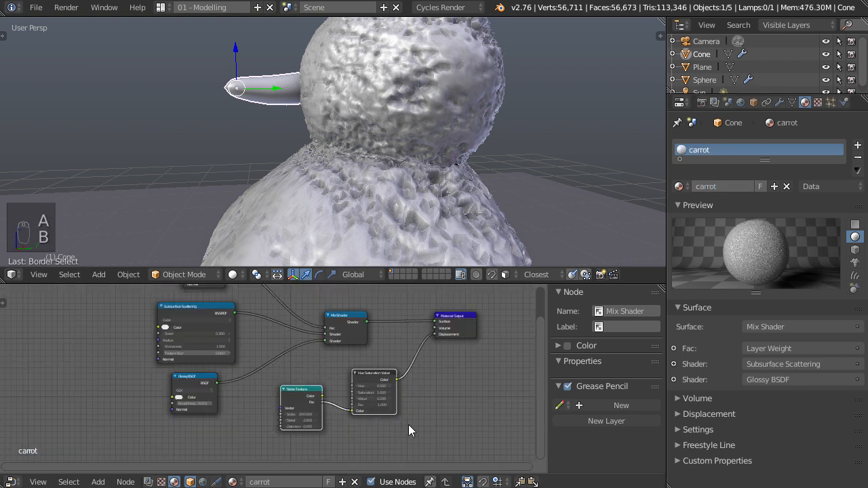
pyautogui.press('Delete')
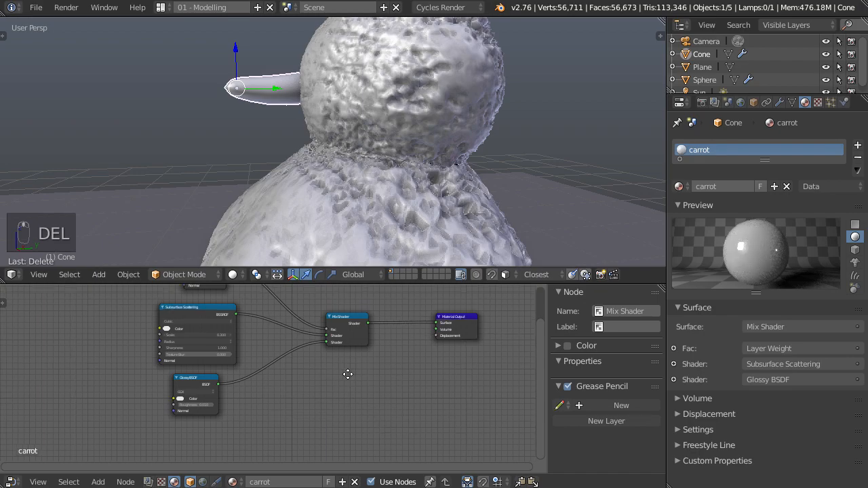
pyautogui.press('Home')
# Show the viewport in rendered shading, align the camera to the current view, and set a render border around the nose.
pyautogui.hotkey('shift', 'z')
pyautogui.press('KP_0')
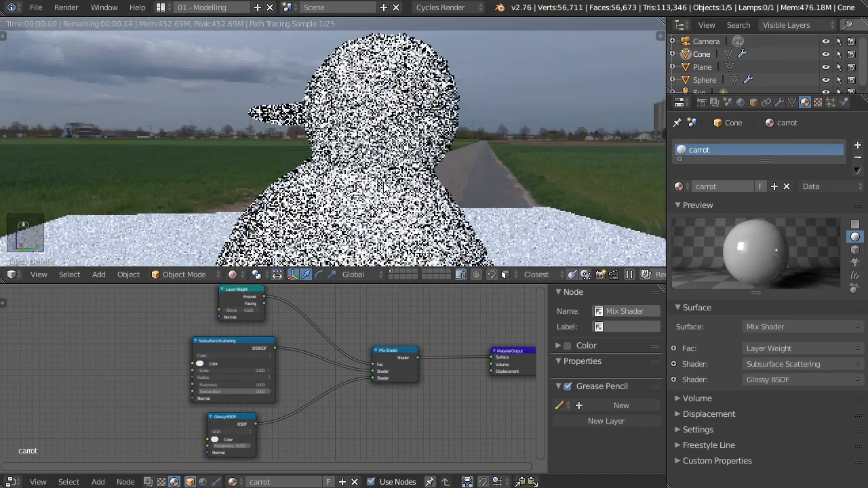
pyautogui.press('ctrl+alt+KP_0')
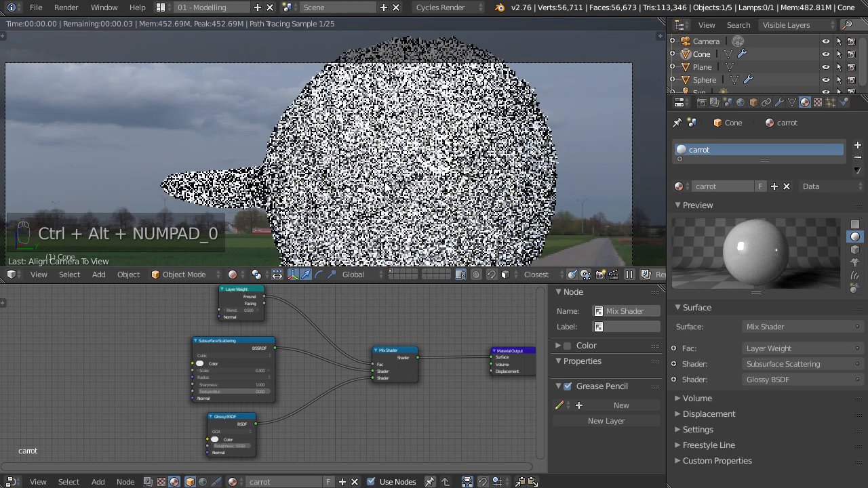
pyautogui.keyDown('shift'); pyautogui.moveTo(362, 175); pyautogui.dragTo(388, 138, button='middle'); pyautogui.keyUp('shift')
pyautogui.hotkey('shift', 'b')
pyautogui.moveTo(143, 94); pyautogui.dragTo(402, 236)
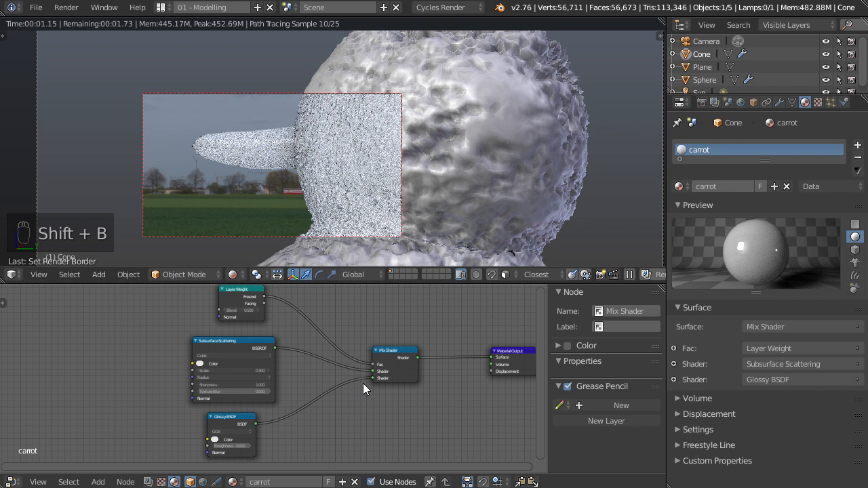
# Set the Subsurface Scattering colour of the carrot material to orange, R 0.800, G 0.216, B 0.039.
pyautogui.moveTo(338, 409); pyautogui.dragTo(406, 379, button='middle')
pyautogui.scroll(2, 407, 378)
pyautogui.scroll(2, 407, 378)
pyautogui.moveTo(386, 337); pyautogui.dragTo(394, 368, button='middle')
pyautogui.scroll(1, 380, 394)
pyautogui.scroll(3, 444, 401)
pyautogui.scroll(-5, 371, 413)
pyautogui.scroll(1, 327, 381)
pyautogui.scroll(2, 368, 370)
pyautogui.click(180, 332)
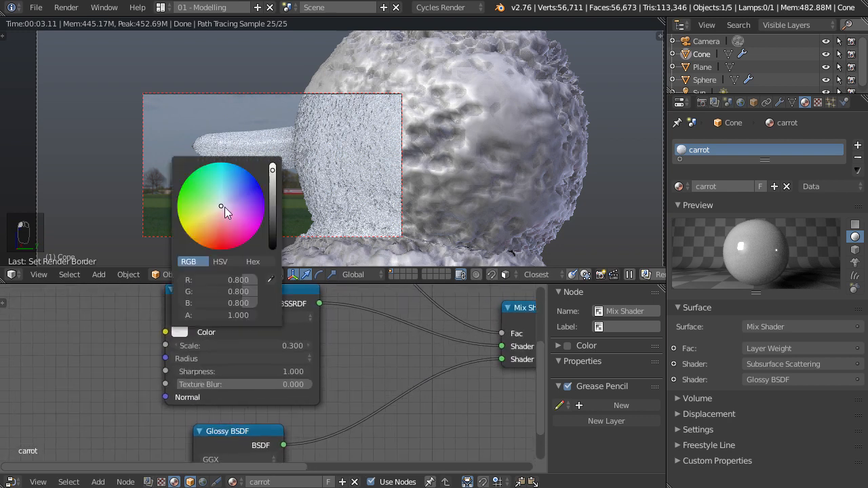
pyautogui.moveTo(221, 206); pyautogui.dragTo(206, 237)
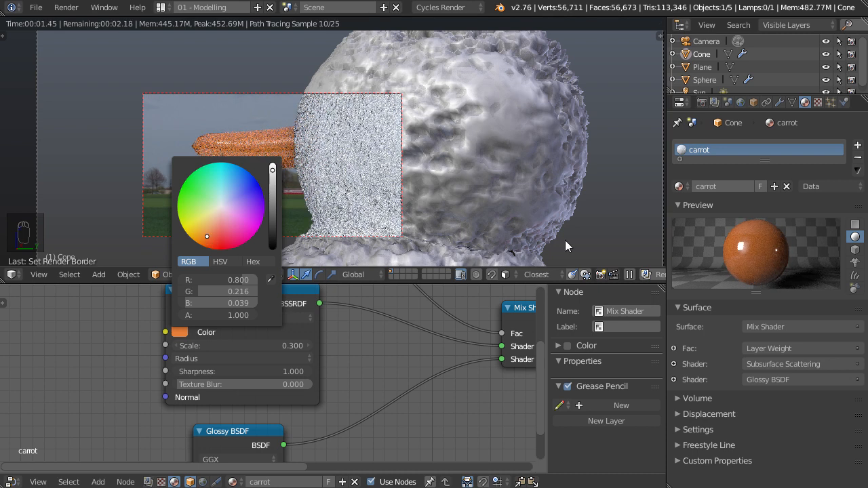
# Set the Blend of the Layer Weight node to 0.200.
pyautogui.moveTo(434, 374); pyautogui.dragTo(400, 450, button='middle')
pyautogui.moveTo(384, 391); pyautogui.dragTo(430, 428, button='middle')
pyautogui.click(235, 346)
pyautogui.click(236, 346)
pyautogui.click(235, 346)
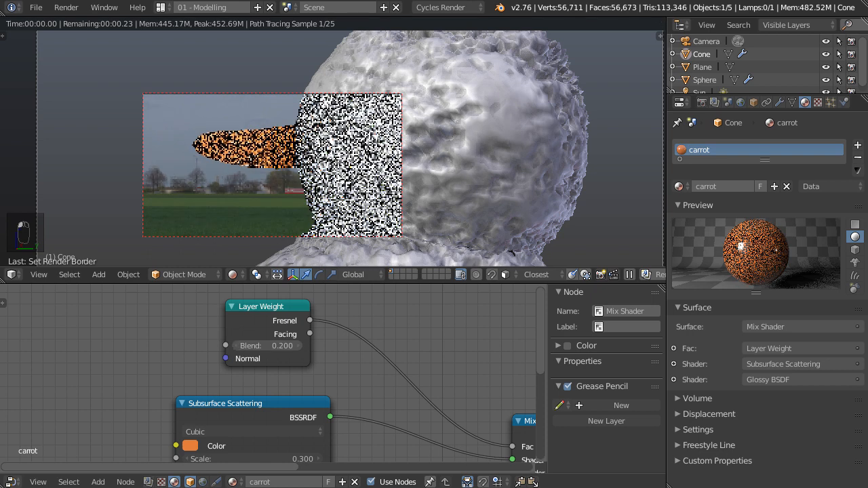
pyautogui.click(235, 345)
pyautogui.click(303, 346)
pyautogui.click(301, 346)
# Set the Glossy BSDF roughness of the carrot material to 0.100.
pyautogui.scroll(-4, 385, 412)
pyautogui.moveTo(390, 430); pyautogui.dragTo(338, 440, button='middle')
pyautogui.scroll(4, 288, 362)
pyautogui.click(237, 369)
pyautogui.press('BackSpace')
pyautogui.press('Return')
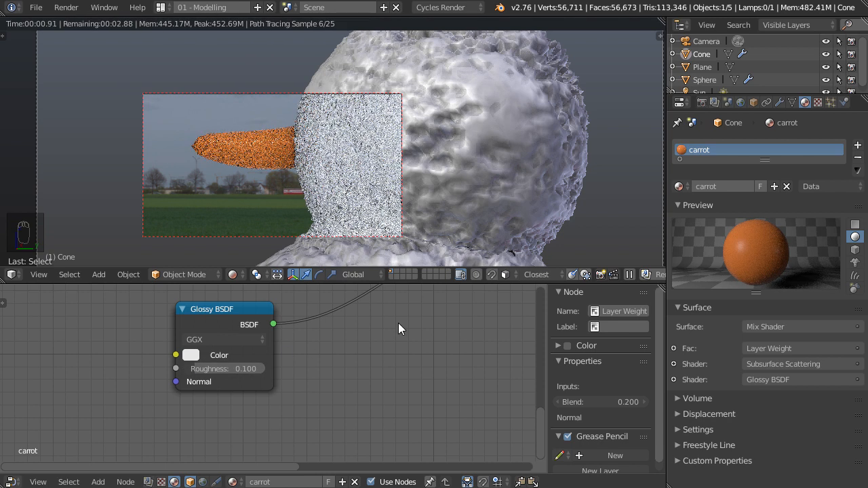
# Set the Subsurface Scattering scale of the carrot material to 0.500.
pyautogui.scroll(-5, 399, 329)
pyautogui.moveTo(351, 353); pyautogui.dragTo(218, 432, button='middle')
pyautogui.scroll(4, 282, 380)
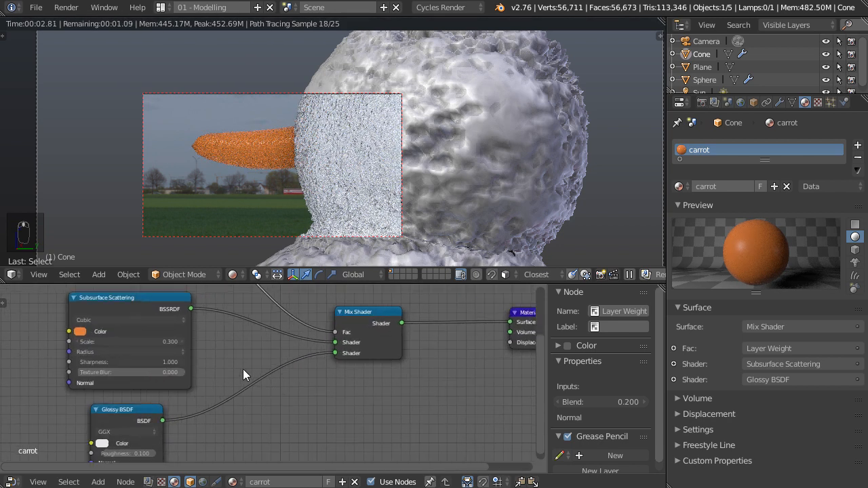
pyautogui.moveTo(246, 370); pyautogui.dragTo(319, 390, button='middle')
pyautogui.scroll(1, 319, 390)
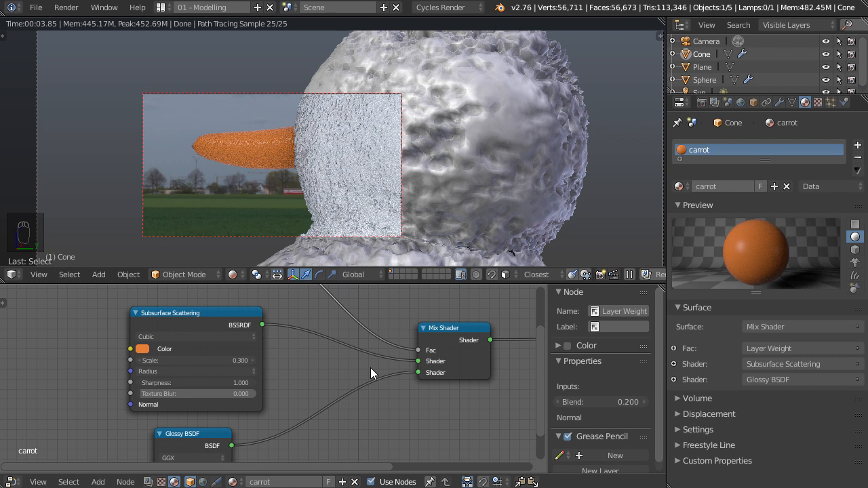
pyautogui.click(253, 360)
pyautogui.click(253, 360)
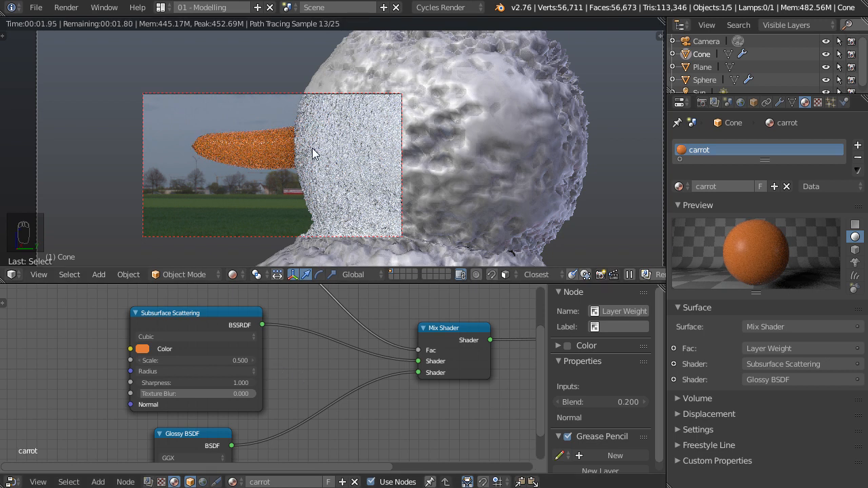
# Return to solid shading and set the carrot material's viewport colour to orange, R 0.800, G 0.194, B 0.076.
pyautogui.moveTo(319, 136); pyautogui.dragTo(352, 197, button='middle')
pyautogui.press('z')
pyautogui.click(365, 225)
pyautogui.click(677, 432)
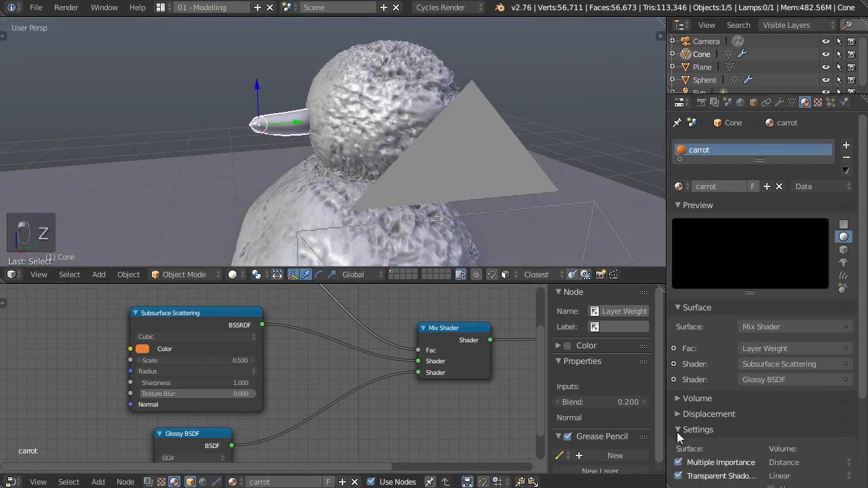
pyautogui.scroll(-4, 730, 449)
pyautogui.click(751, 412)
pyautogui.moveTo(690, 298); pyautogui.dragTo(682, 321)
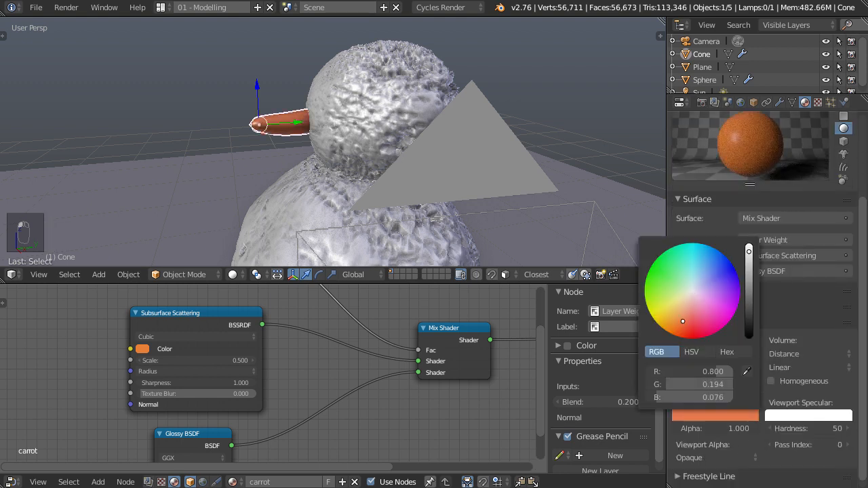
# Add an Image Texture node to the carrot material and load Scratches0003_11_M.jpg from the grunge folder.
pyautogui.moveTo(260, 384); pyautogui.dragTo(413, 408, button='middle')
pyautogui.moveTo(348, 409); pyautogui.dragTo(413, 399, button='middle')
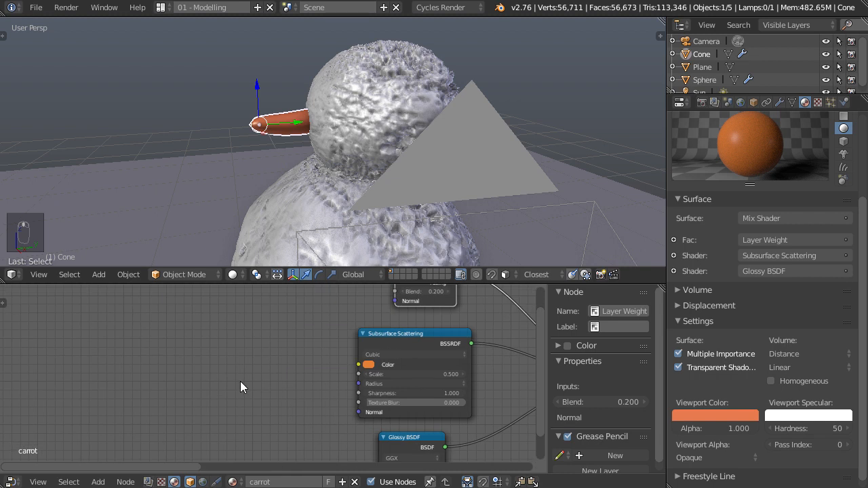
pyautogui.hotkey('shift', 'a')
pyautogui.moveTo(241, 385)
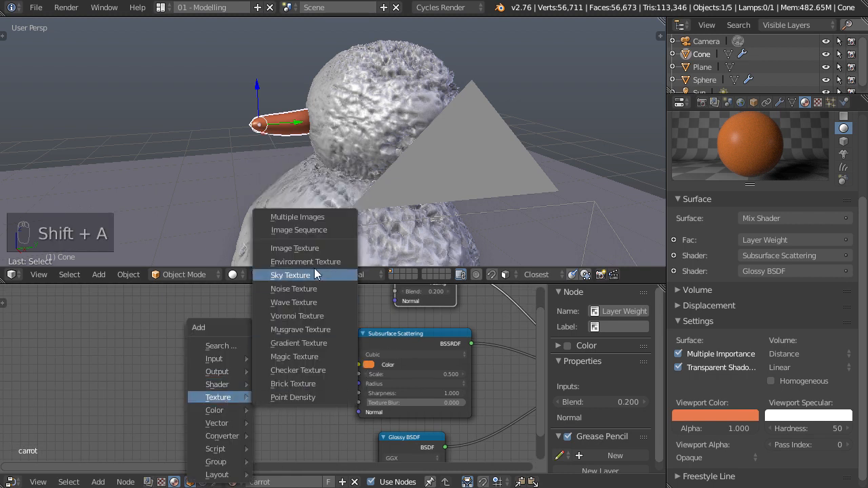
pyautogui.click(285, 247)
pyautogui.click(139, 340)
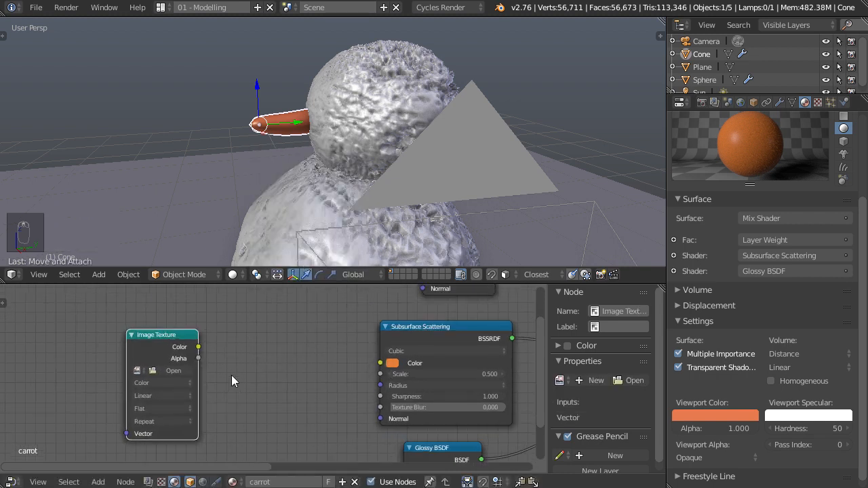
pyautogui.click(172, 370)
pyautogui.click(493, 322)
pyautogui.click(801, 215)
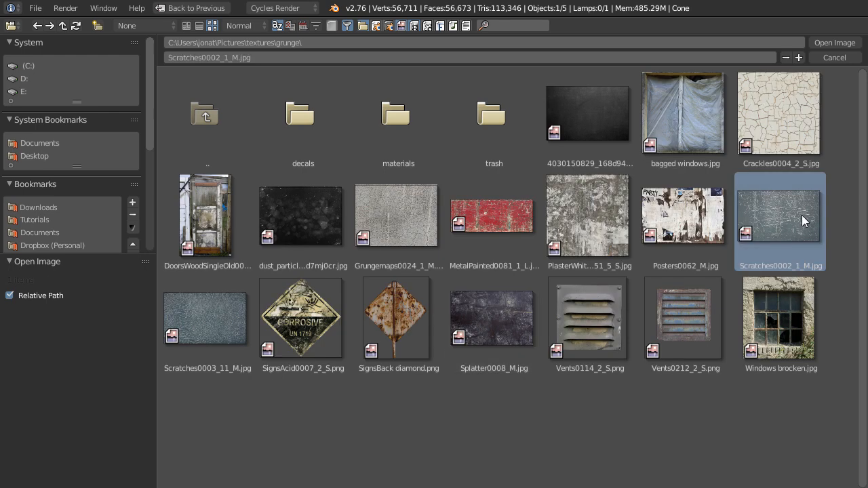
pyautogui.doubleClick(205, 318)
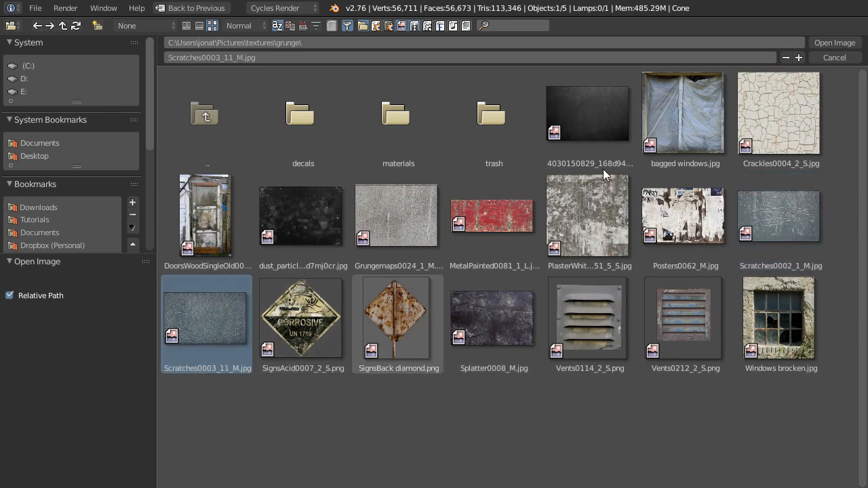
# Show the rendered camera view and preview the Image Texture node directly on the nose as emission.
pyautogui.click(233, 274)
pyautogui.click(259, 192)
pyautogui.press('KP_0')
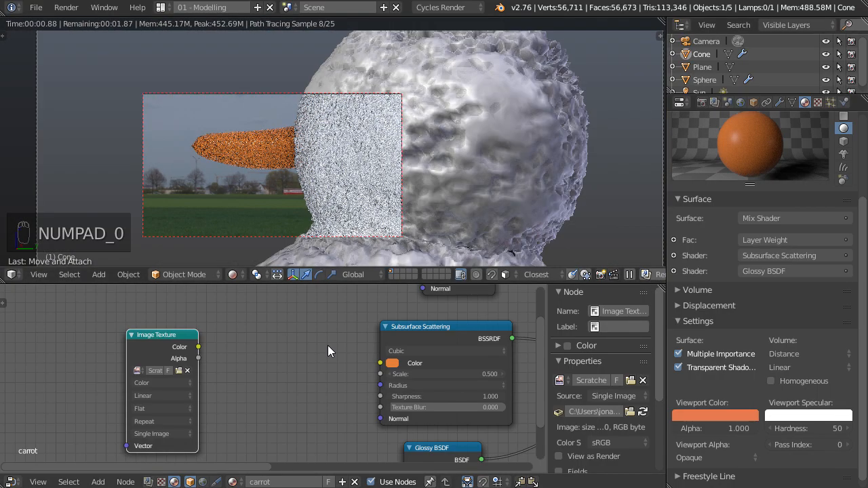
pyautogui.keyDown('ctrl'); pyautogui.keyDown('shift'); pyautogui.click(170, 354); pyautogui.keyUp('shift'); pyautogui.keyUp('ctrl')
pyautogui.moveTo(269, 370); pyautogui.dragTo(305, 364, button='middle')
pyautogui.scroll(2, 212, 380)
pyautogui.moveTo(205, 326); pyautogui.dragTo(211, 324)
pyautogui.moveTo(78, 378); pyautogui.dragTo(180, 368, button='middle')
# Add a Texture Coordinate node, link its Generated output to the Image Texture's Vector input, and set the projection to Box.
pyautogui.hotkey('shift', 'a')
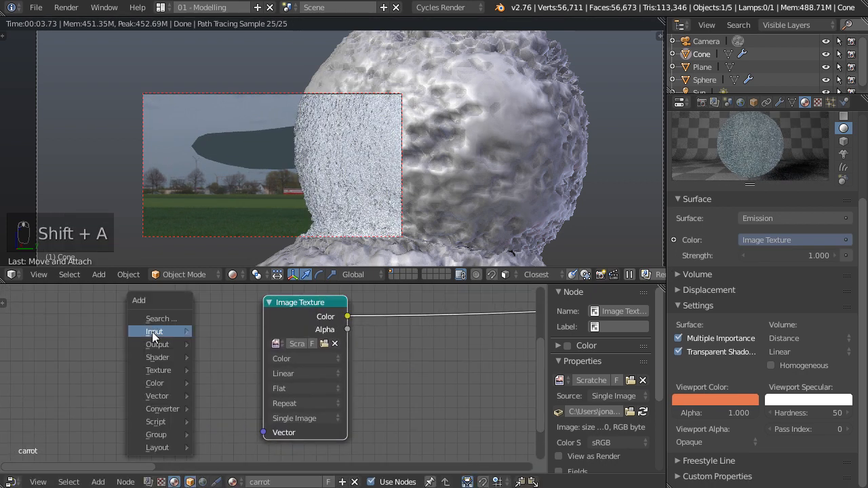
pyautogui.moveTo(156, 332)
pyautogui.click(237, 141)
pyautogui.click(63, 311)
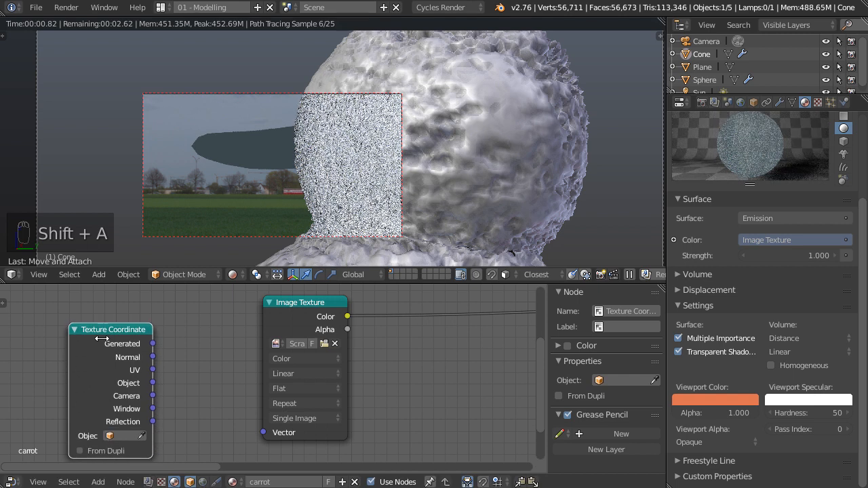
pyautogui.moveTo(152, 344); pyautogui.dragTo(263, 432)
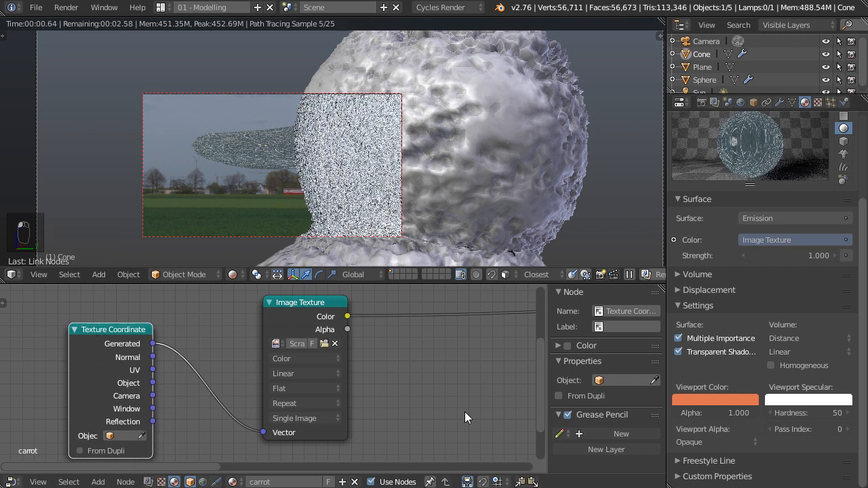
pyautogui.click(309, 386)
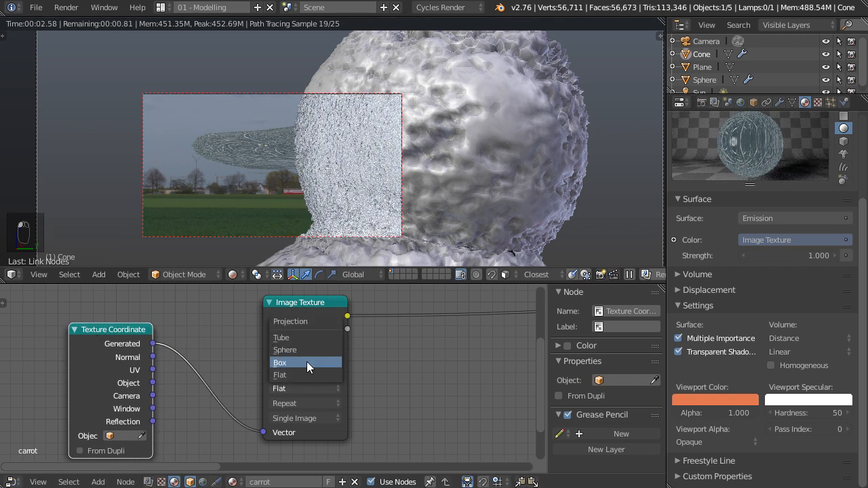
pyautogui.click(306, 361)
# Space the texture nodes apart and insert a Mapping node between Texture Coordinate and Image Texture.
pyautogui.scroll(3, 250, 182)
pyautogui.moveTo(116, 351); pyautogui.dragTo(113, 339, button='middle')
pyautogui.moveTo(112, 339); pyautogui.dragTo(9, 334)
pyautogui.moveTo(325, 307); pyautogui.dragTo(472, 311)
pyautogui.hotkey('shift', 'a')
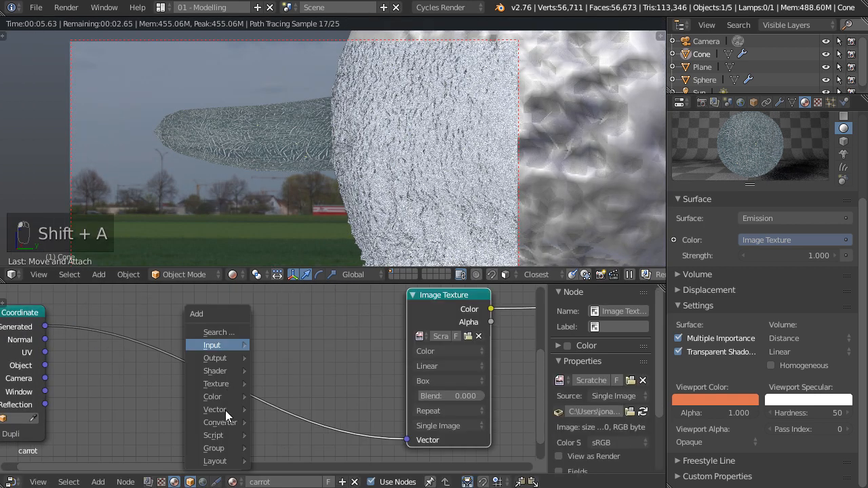
pyautogui.moveTo(225, 410)
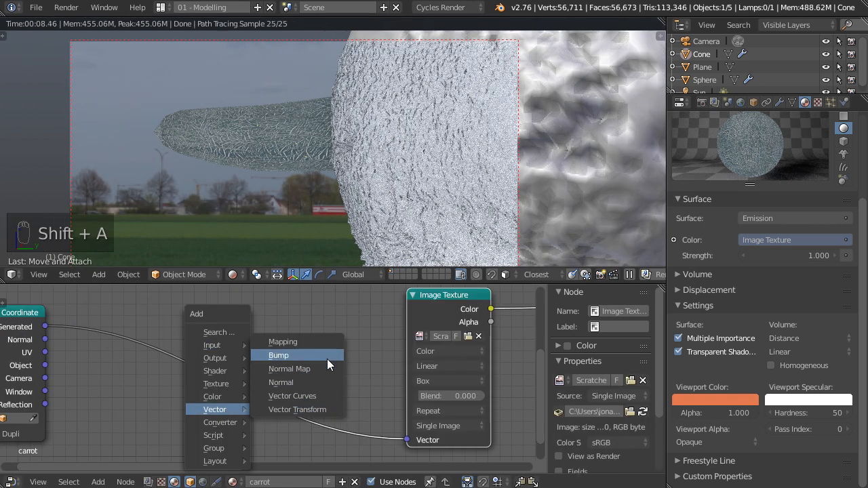
pyautogui.click(310, 346)
pyautogui.click(82, 461)
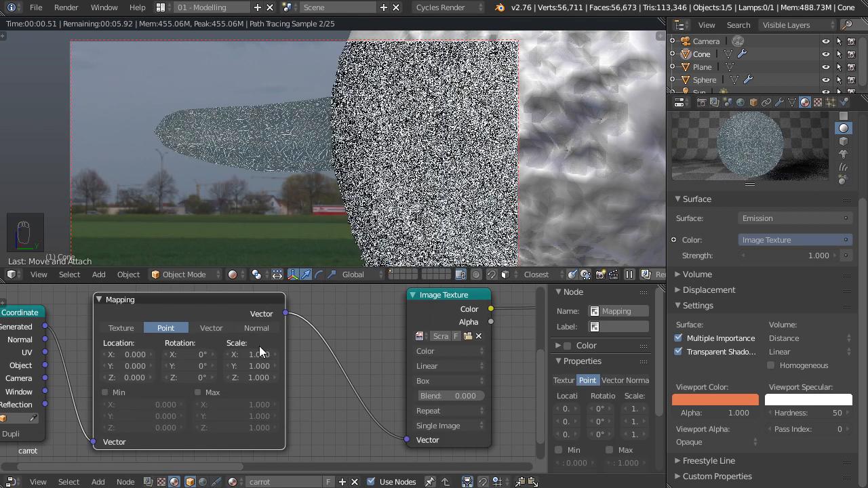
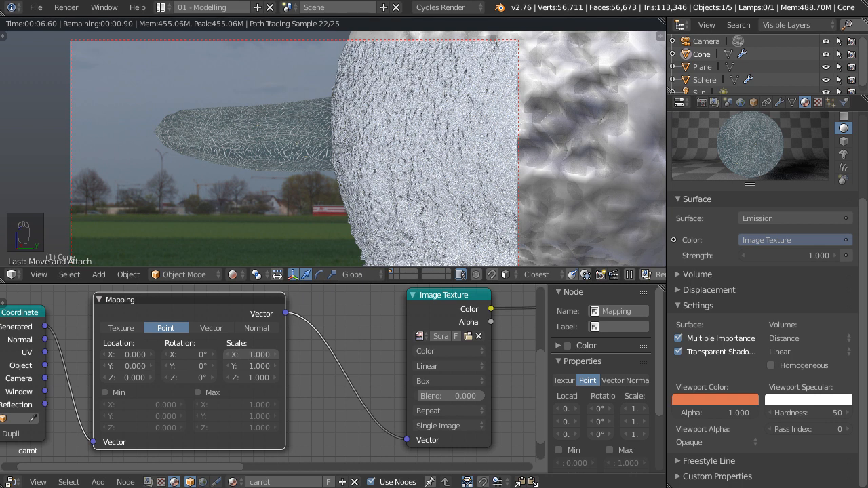
# Set the Mapping node's scale to 0.380 on all three axes to enlarge the scratch pattern.
pyautogui.moveTo(251, 354); pyautogui.dragTo(252, 366)
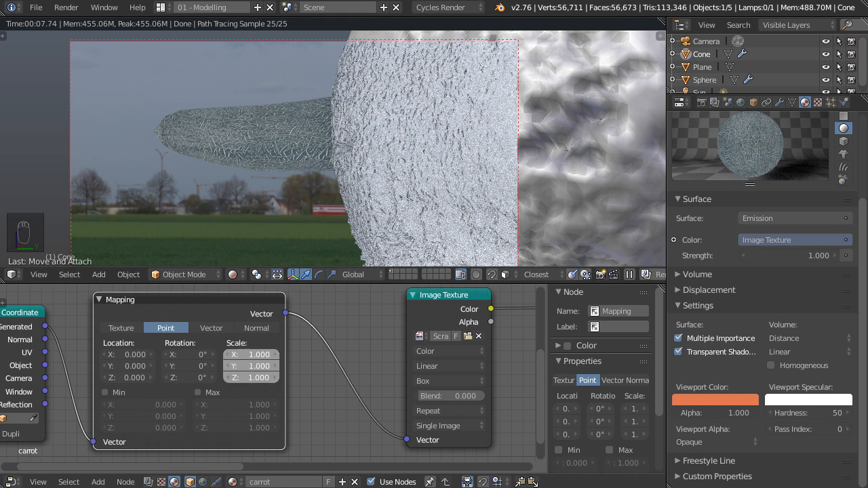
pyautogui.moveTo(251, 366); pyautogui.dragTo(209, 366)
pyautogui.scroll(-5, 337, 367)
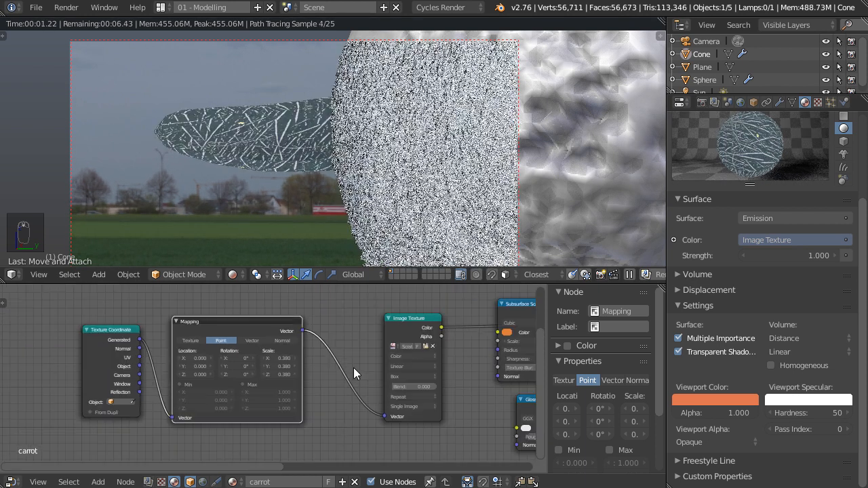
# Move the Image Texture node closer to Mapping, insert a MixRGB node after it, and feed the texture color into the Fac input.
pyautogui.moveTo(386, 366); pyautogui.dragTo(271, 353, button='middle')
pyautogui.moveTo(304, 310); pyautogui.dragTo(254, 317)
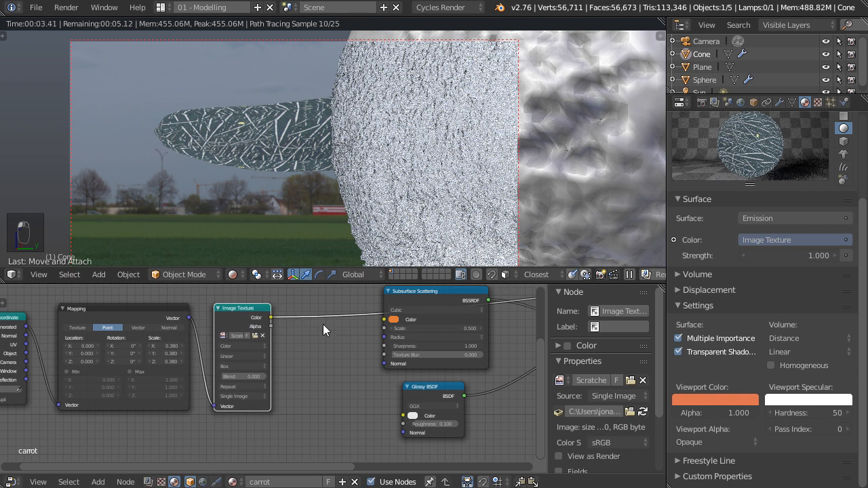
pyautogui.scroll(1, 339, 320)
pyautogui.hotkey('shift', 'a')
pyautogui.moveTo(293, 303)
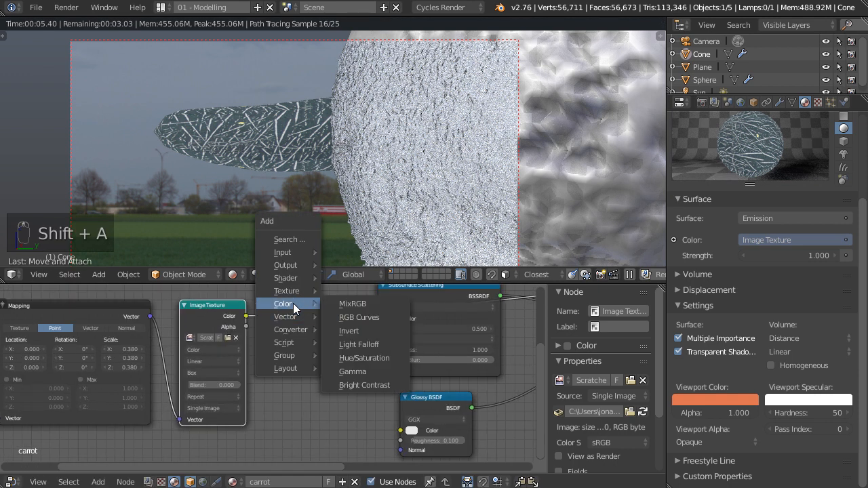
pyautogui.click(347, 303)
pyautogui.click(303, 311)
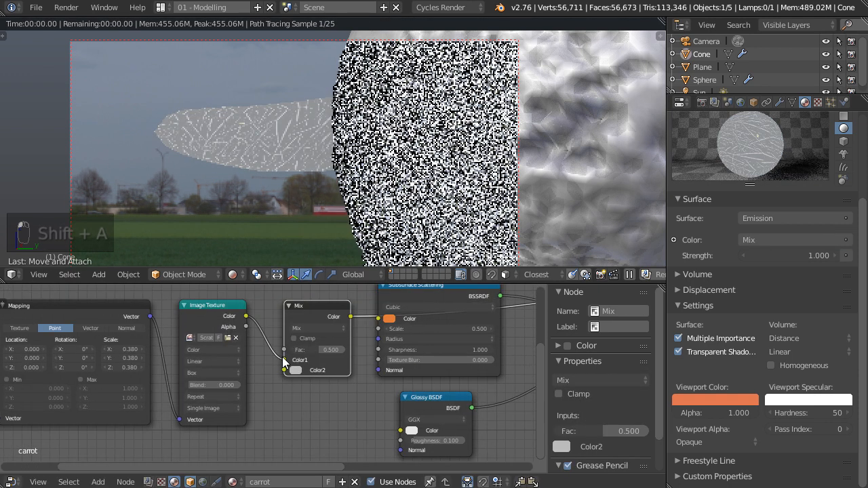
pyautogui.keyDown('ctrl'); pyautogui.keyDown('shift'); pyautogui.click(316, 322); pyautogui.keyUp('shift'); pyautogui.keyUp('ctrl')
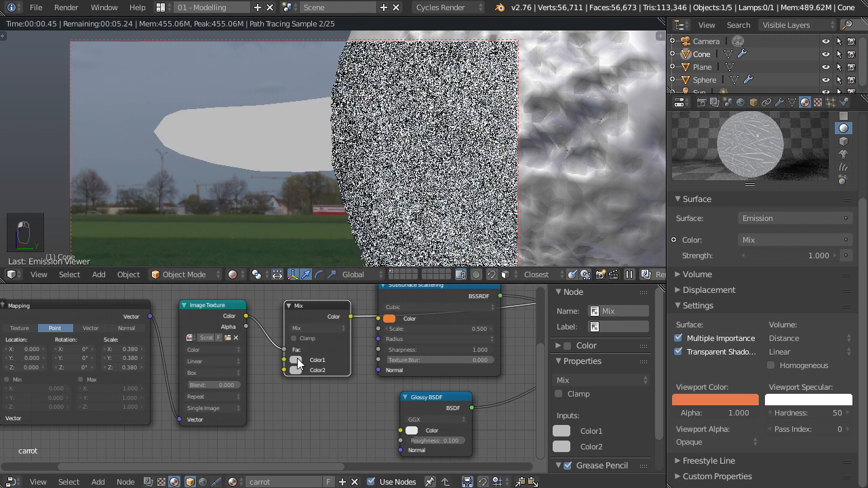
# Set the Mix node's Color1 to the orange sampled from Subsurface Scattering and Color2 to near-white.
pyautogui.click(296, 360)
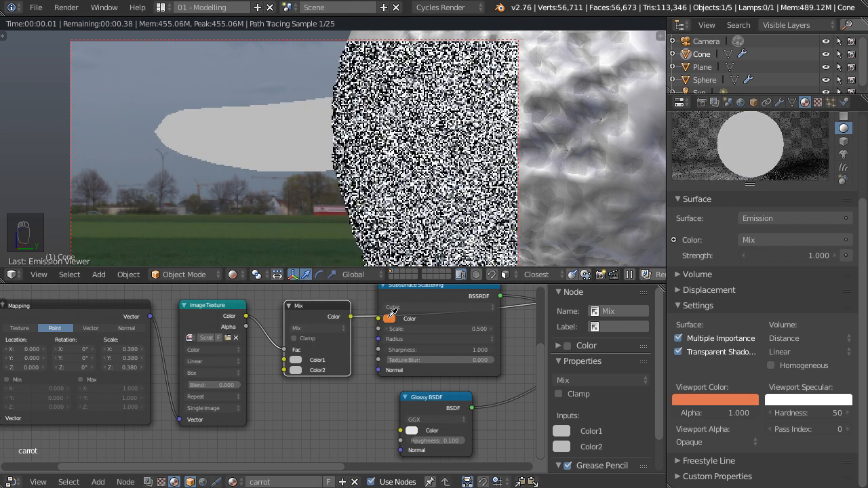
pyautogui.scroll(1, 301, 379)
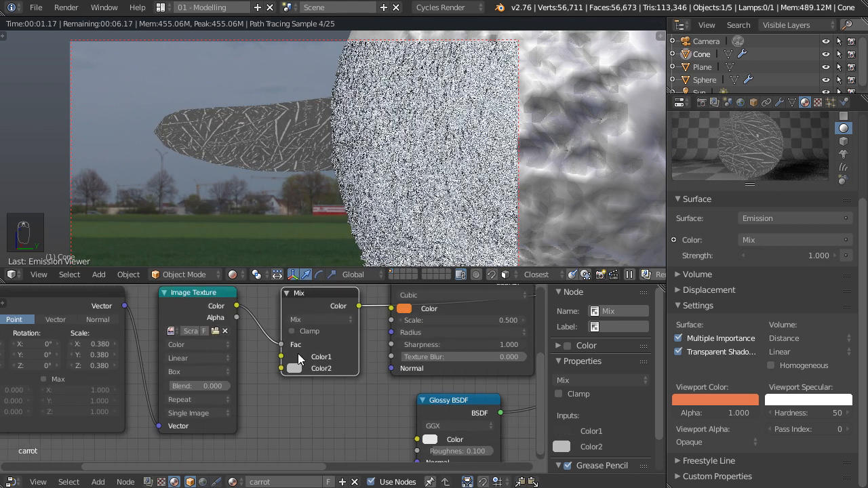
pyautogui.click(294, 360)
pyautogui.click(378, 307)
pyautogui.click(404, 309)
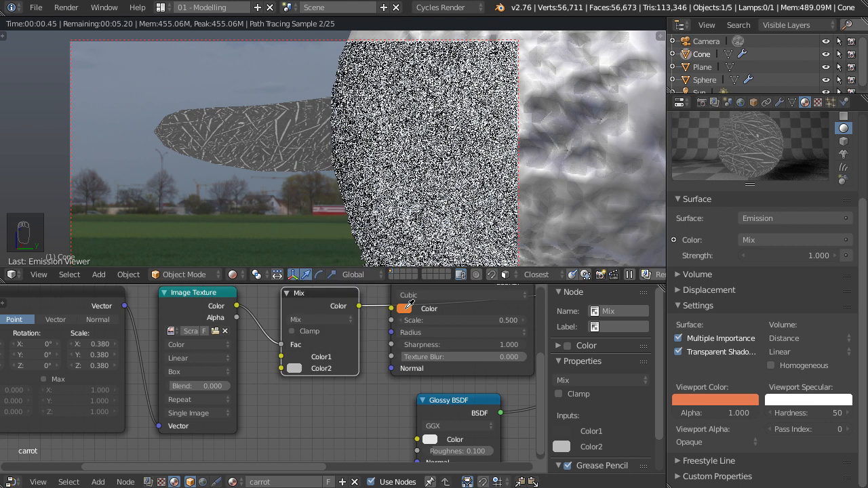
pyautogui.click(293, 368)
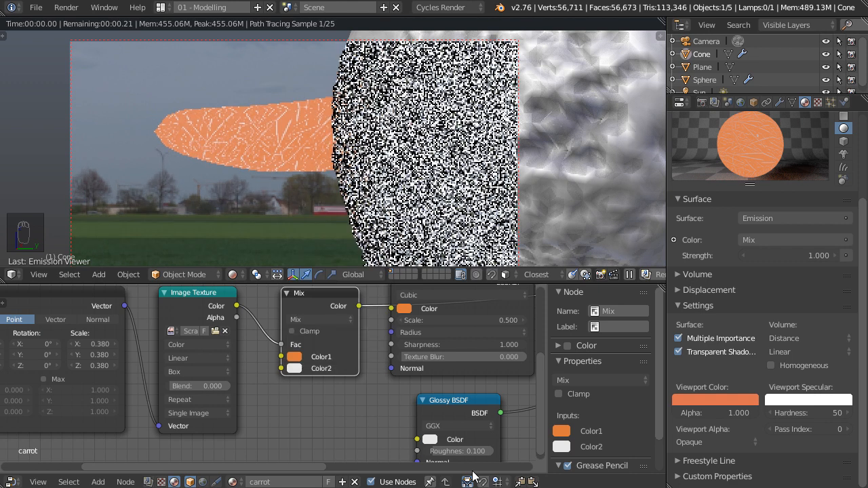
# Link the Mix node's output to the Subsurface Scattering Color input and reconnect the Mix Shader as the material's surface.
pyautogui.moveTo(330, 295); pyautogui.dragTo(313, 310)
pyautogui.moveTo(313, 310); pyautogui.dragTo(280, 331, button='middle')
pyautogui.moveTo(309, 341); pyautogui.dragTo(357, 329)
pyautogui.keyDown('ctrl'); pyautogui.keyDown('shift'); pyautogui.click(418, 292); pyautogui.keyUp('shift'); pyautogui.keyUp('ctrl')
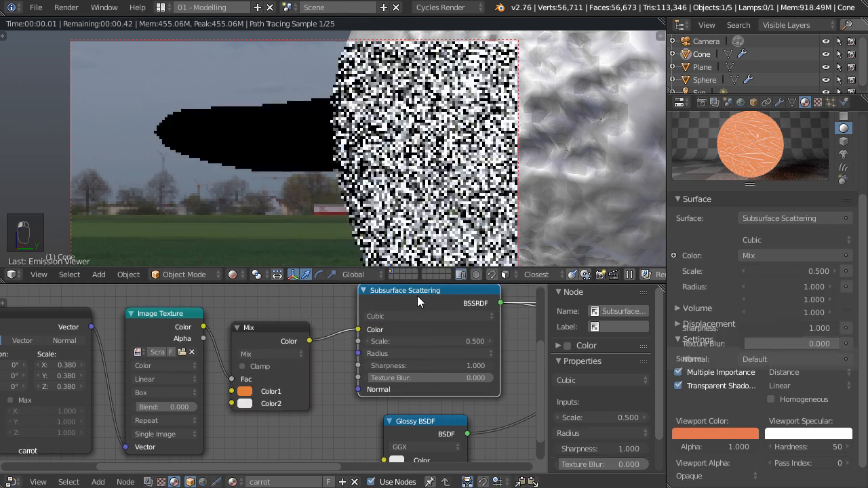
pyautogui.scroll(-3, 325, 412)
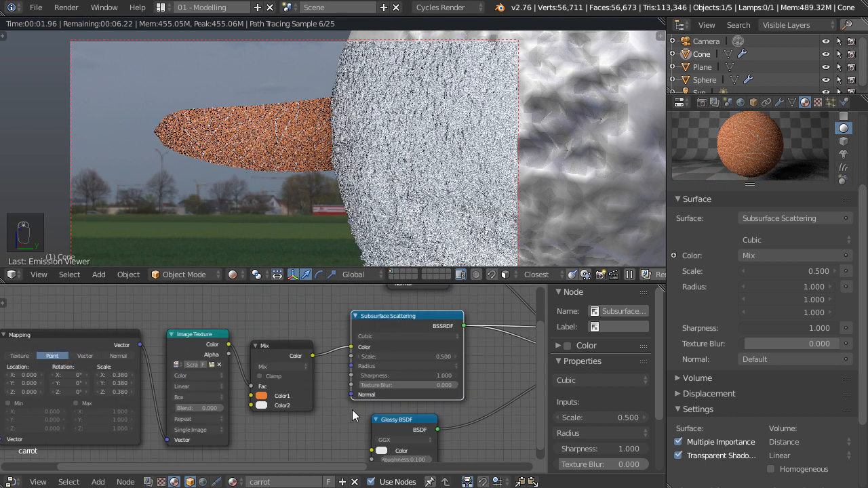
pyautogui.moveTo(391, 389); pyautogui.dragTo(211, 379, button='middle')
pyautogui.keyDown('ctrl'); pyautogui.keyDown('shift'); pyautogui.click(461, 325); pyautogui.keyUp('shift'); pyautogui.keyUp('ctrl')
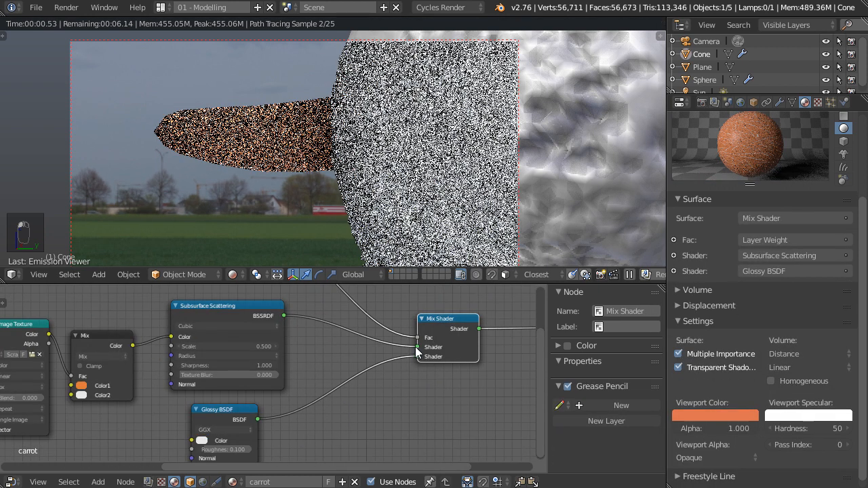
# Show the snowman in solid shading from the right side and add a mesh circle.
pyautogui.scroll(-3, 423, 187)
pyautogui.moveTo(424, 189)
pyautogui.keyDown('shift'); pyautogui.mouseDown(button='middle')
pyautogui.moveTo(350, 222)
pyautogui.moveTo(463, 220)
pyautogui.mouseUp(button='middle'); pyautogui.keyUp('shift')
pyautogui.press('z')
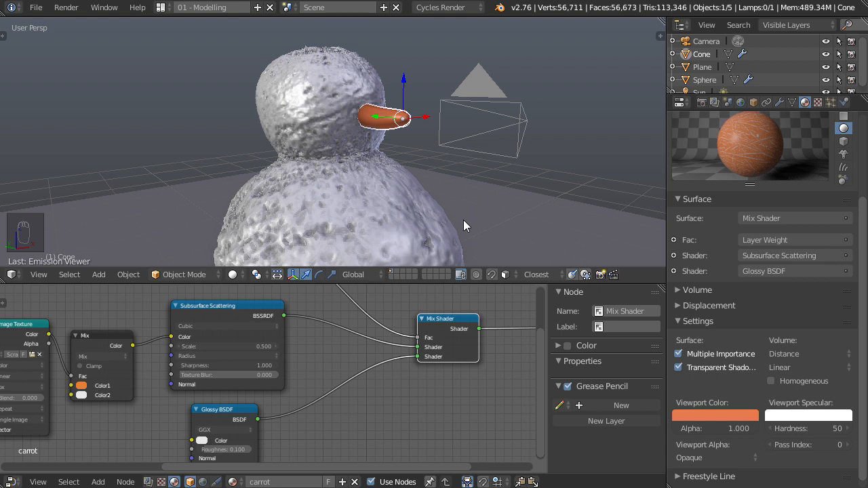
pyautogui.moveTo(463, 220); pyautogui.dragTo(421, 180, button='middle')
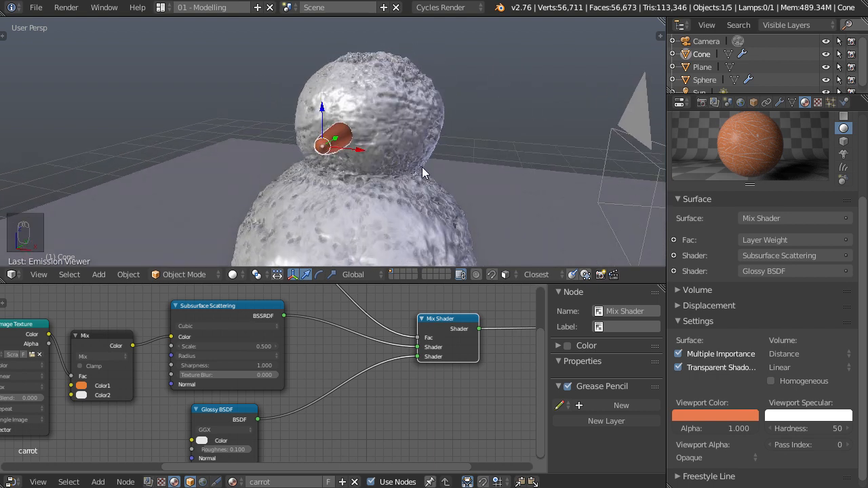
pyautogui.press('KP_3')
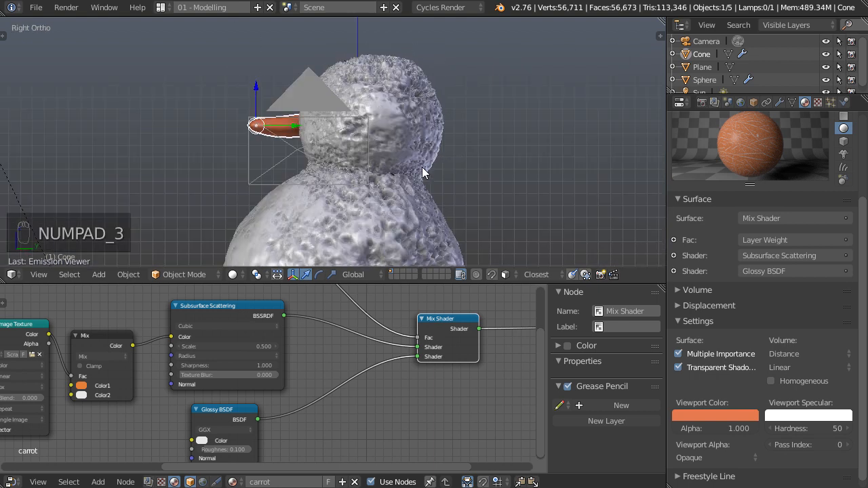
pyautogui.hotkey('shift', 'a')
pyautogui.moveTo(422, 168)
pyautogui.click(468, 193)
# Move the circle up to the upper part of the snowman's head.
pyautogui.scroll(-2, 468, 192)
pyautogui.keyDown('shift'); pyautogui.moveTo(439, 222); pyautogui.dragTo(435, 145, button='middle'); pyautogui.keyUp('shift')
pyautogui.press('g')
pyautogui.click(442, 37)
pyautogui.keyDown('shift'); pyautogui.moveTo(444, 55); pyautogui.dragTo(442, 148, button='middle'); pyautogui.keyUp('shift')
pyautogui.scroll(1, 443, 148)
# In Edit Mode, reposition the circle around the head, tilt it down toward the back, and scale it down slightly.
pyautogui.press('Tab')
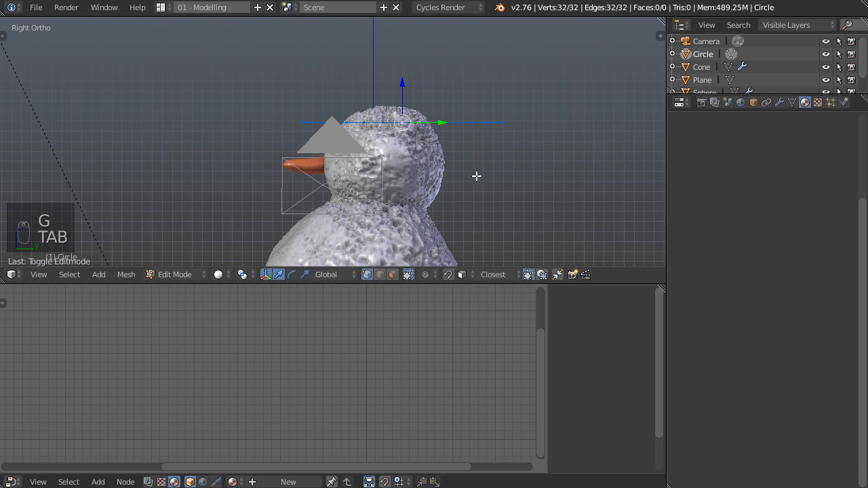
pyautogui.scroll(2, 475, 176)
pyautogui.press('g')
pyautogui.click(590, 140)
pyautogui.press('r')
pyautogui.click(580, 185)
pyautogui.press('s')
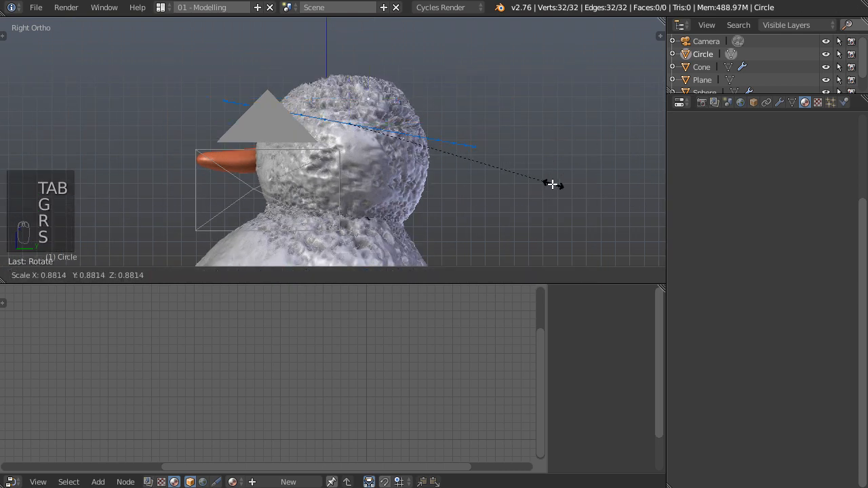
pyautogui.click(573, 189)
# Raise the circle on the head, tilt it more steeply, and adjust its size as the hat brim's outline.
pyautogui.press('g')
pyautogui.click(578, 178)
pyautogui.press('r')
pyautogui.click(619, 215)
pyautogui.press('s')
pyautogui.click(540, 189)
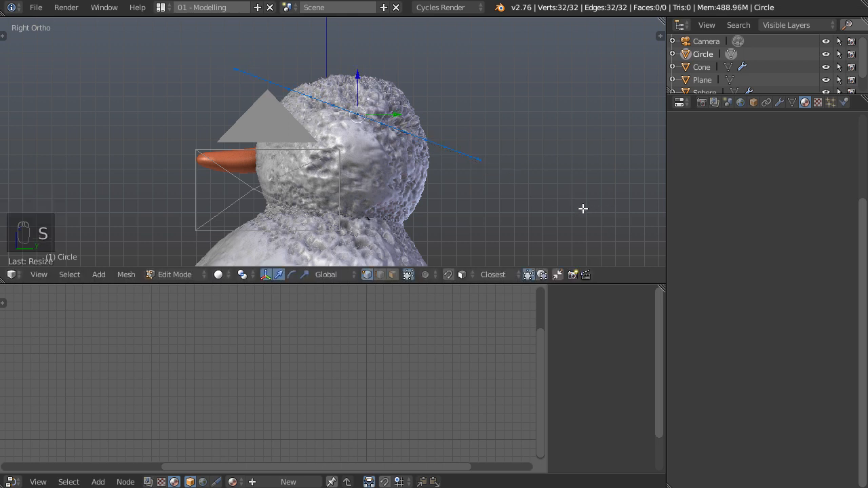
# Extrude the circle and scale the new loop inward around the head to form the hat's flat brim.
pyautogui.moveTo(582, 208); pyautogui.dragTo(606, 208, button='middle')
pyautogui.press('e')
pyautogui.click(621, 219)
pyautogui.press('s')
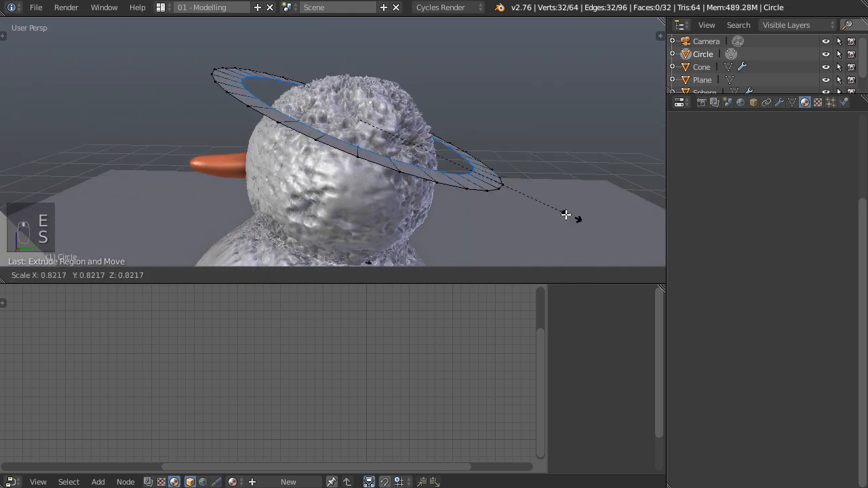
pyautogui.click(498, 204)
pyautogui.press('KP_1')
pyautogui.moveTo(503, 184); pyautogui.dragTo(359, 196, button='middle')
# Extrude the brim's inner loop upward along the hat's tilt to form the crown, and adjust the scale of its loops.
pyautogui.press('KP_3')
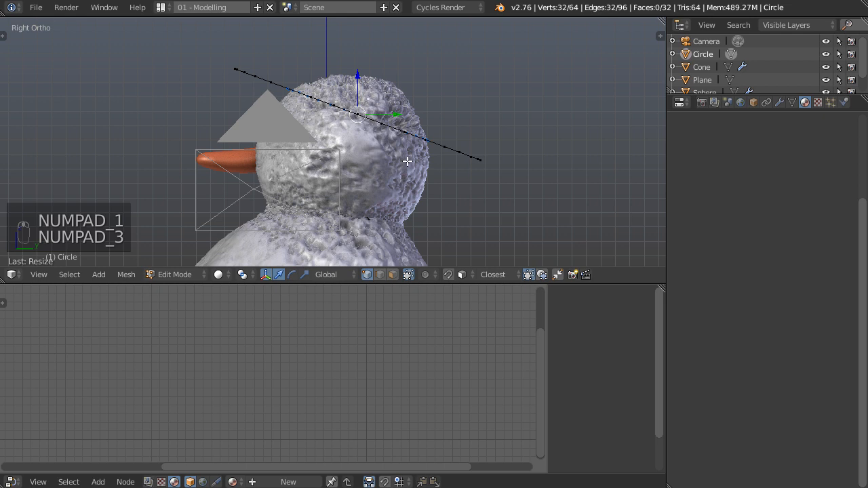
pyautogui.press('e')
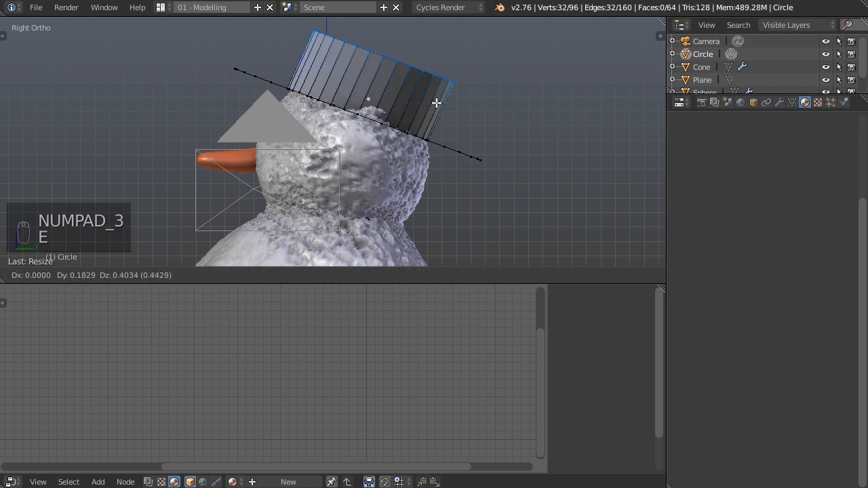
pyautogui.click(436, 102)
pyautogui.press('s')
pyautogui.click(457, 140)
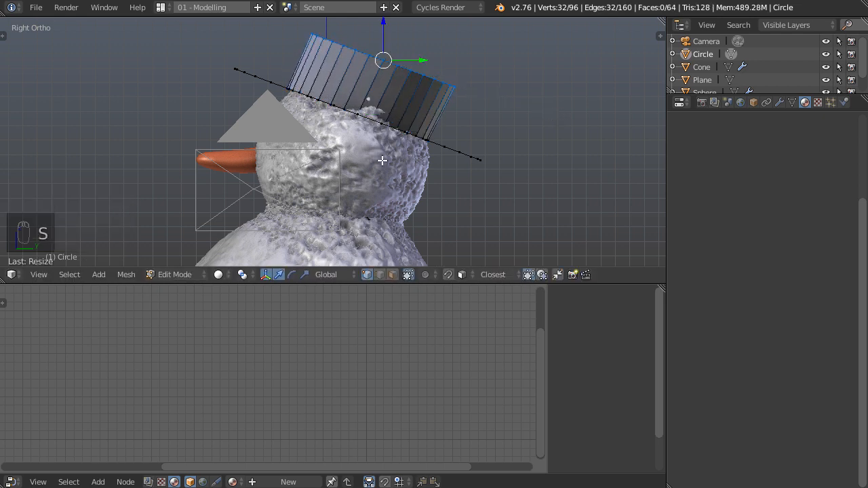
pyautogui.moveTo(456, 141); pyautogui.dragTo(384, 153, button='middle')
pyautogui.keyDown('alt'); pyautogui.rightClick(379, 127); pyautogui.keyUp('alt')
pyautogui.press('s')
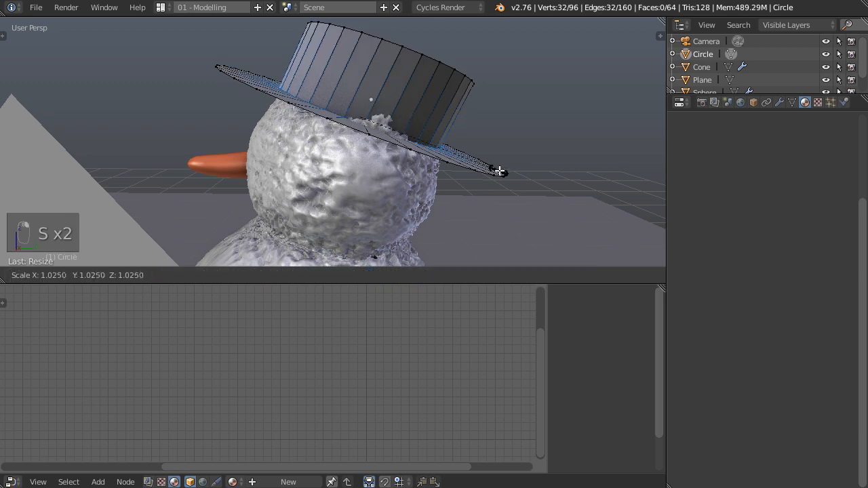
# Extrude the crown's top edge inward with a smaller scale and move the new inner loop slightly.
pyautogui.moveTo(395, 44); pyautogui.dragTo(509, 199, button='middle')
pyautogui.press('e')
pyautogui.press('s')
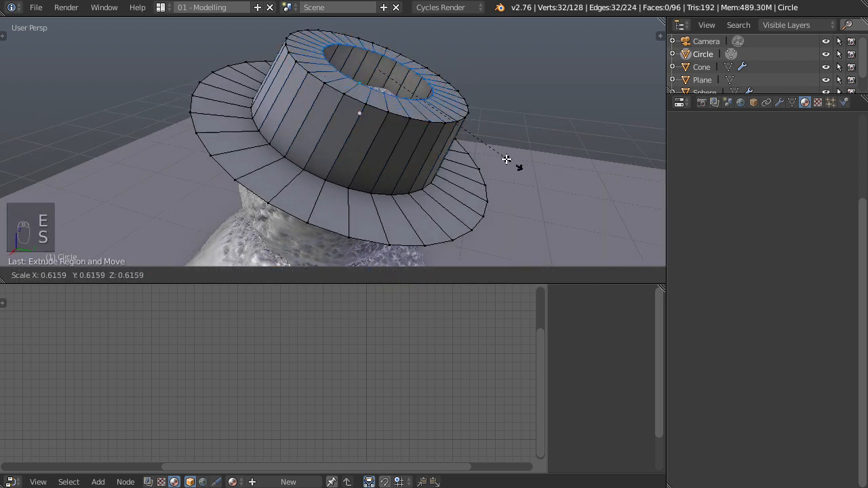
pyautogui.click(471, 137)
pyautogui.moveTo(437, 98); pyautogui.dragTo(437, 41, button='middle')
pyautogui.press('g')
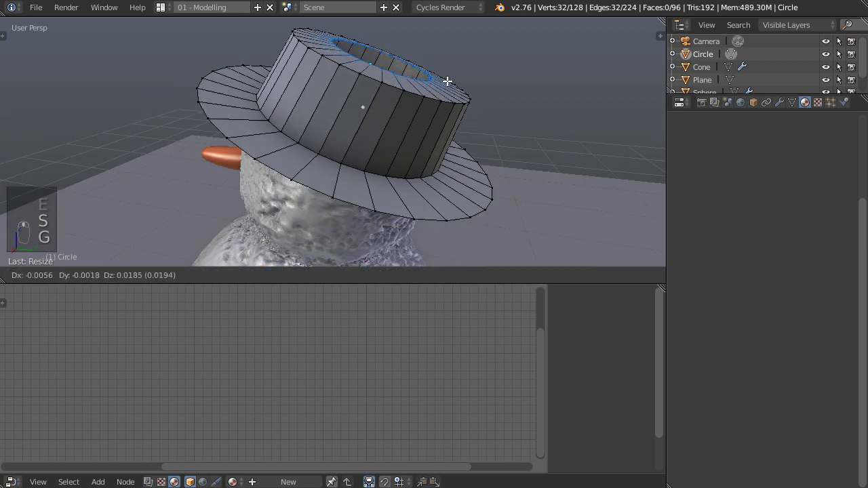
pyautogui.click(486, 125)
# Fill the inner loop on top of the crown with a face and return to Object Mode.
pyautogui.moveTo(486, 125); pyautogui.dragTo(459, 159, button='middle')
pyautogui.press('f')
pyautogui.press('a')
pyautogui.moveTo(468, 129); pyautogui.dragTo(553, 121, button='middle')
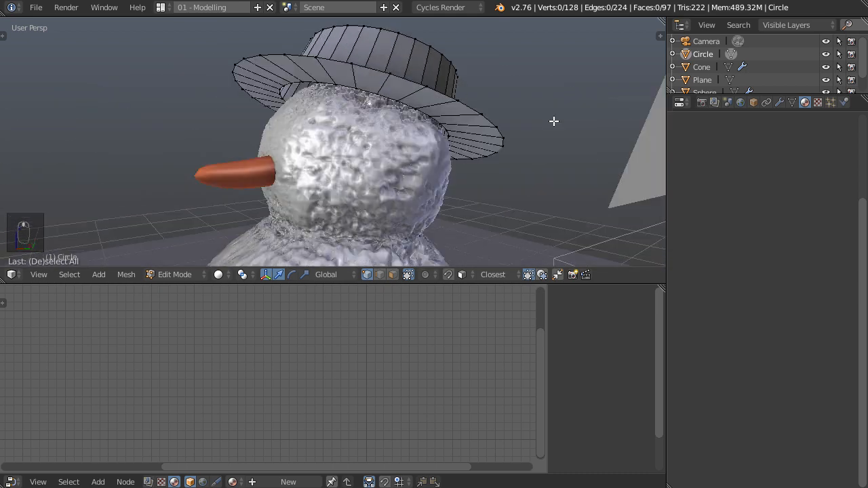
pyautogui.press('Tab')
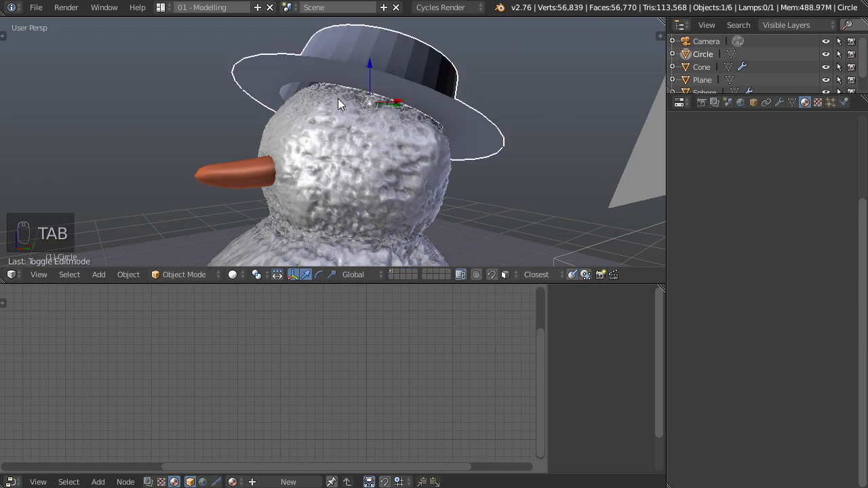
# Add a Subdivision Surface modifier to the hat and set its view subdivisions to 2.
pyautogui.moveTo(336, 70); pyautogui.dragTo(352, 127, button='middle')
pyautogui.click(779, 102)
pyautogui.click(747, 144)
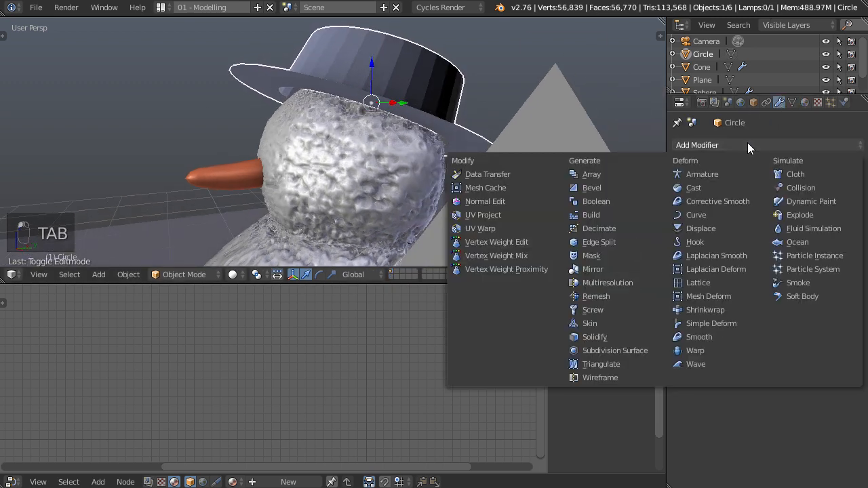
pyautogui.click(644, 349)
pyautogui.moveTo(583, 257); pyautogui.dragTo(561, 209, button='middle')
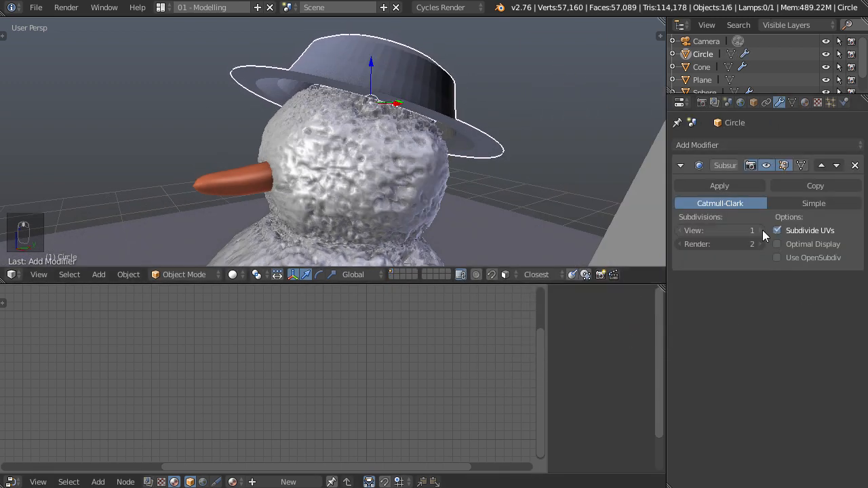
# Add two loop cuts around the crown, one slid close to the brim and one near the top edge.
pyautogui.moveTo(392, 101); pyautogui.dragTo(475, 122, button='middle')
pyautogui.press('Tab')
pyautogui.hotkey('ctrl', 'r')
pyautogui.click(465, 120)
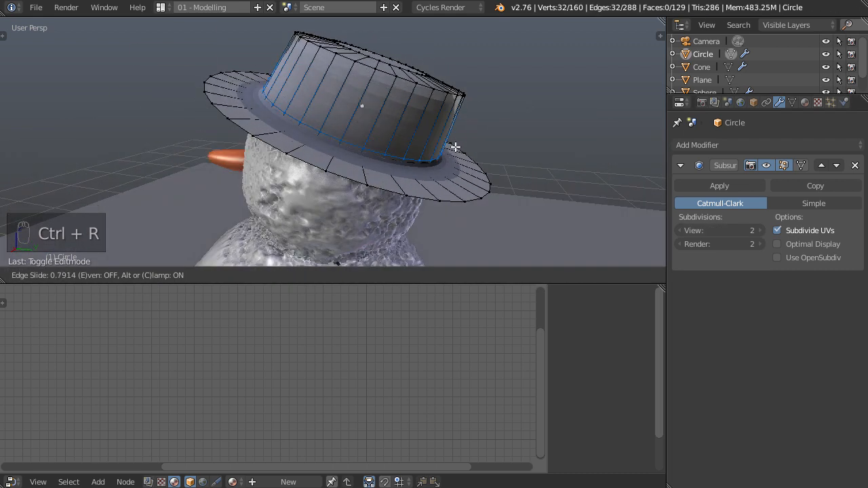
pyautogui.click(455, 149)
pyautogui.hotkey('ctrl', 'r')
pyautogui.click(457, 124)
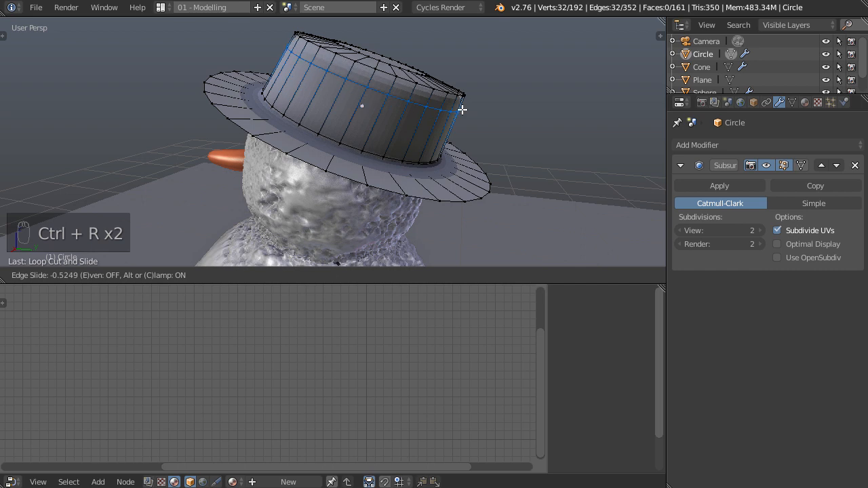
pyautogui.click(462, 108)
pyautogui.press('Tab')
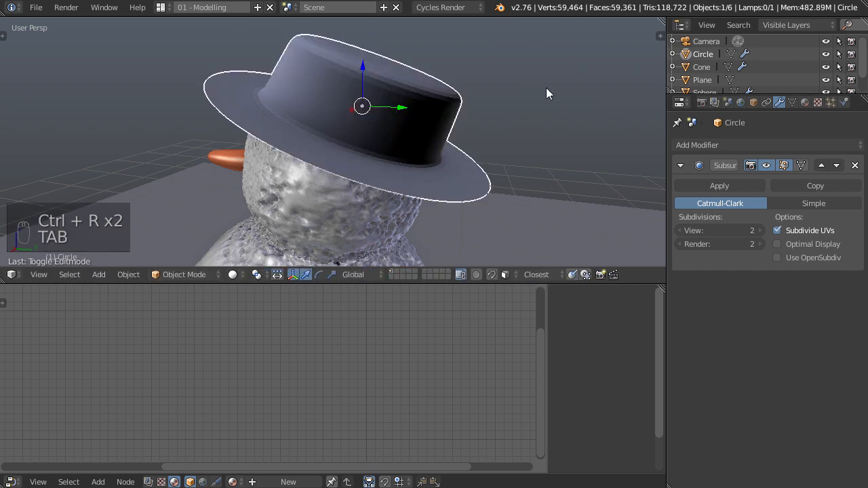
# Apply smooth shading to the hat.
pyautogui.press('z')
pyautogui.click(453, 144)
pyautogui.moveTo(453, 144); pyautogui.dragTo(491, 132, button='middle')
# Move the hat into place on the snowman's head from side and front views, and scale it to fit.
pyautogui.press('KP_3')
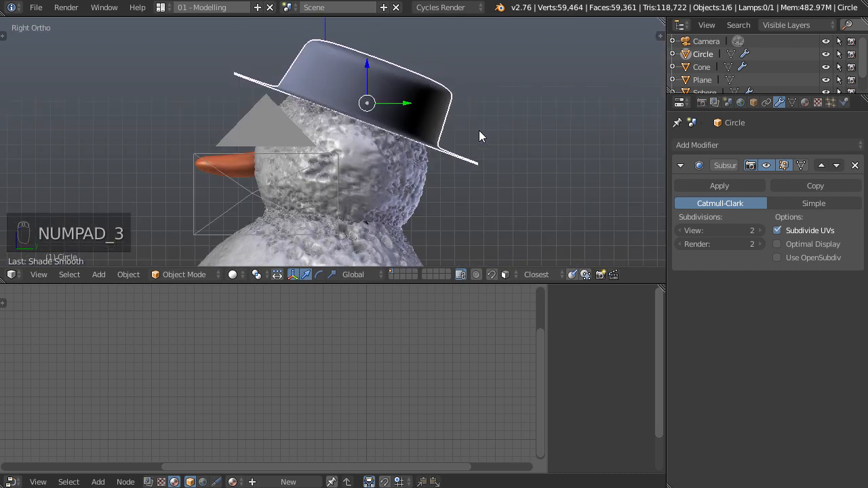
pyautogui.press('g')
pyautogui.click(478, 136)
pyautogui.moveTo(326, 182); pyautogui.dragTo(470, 168, button='middle')
pyautogui.press('g')
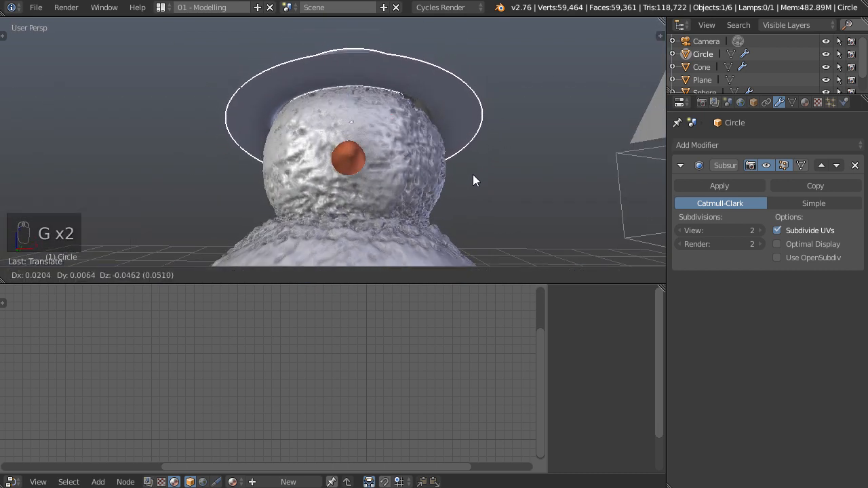
pyautogui.click(472, 176)
pyautogui.moveTo(472, 176); pyautogui.dragTo(434, 218, button='middle')
pyautogui.moveTo(403, 128); pyautogui.dragTo(406, 128)
pyautogui.press('s')
pyautogui.click(472, 162)
pyautogui.press('KP_0')
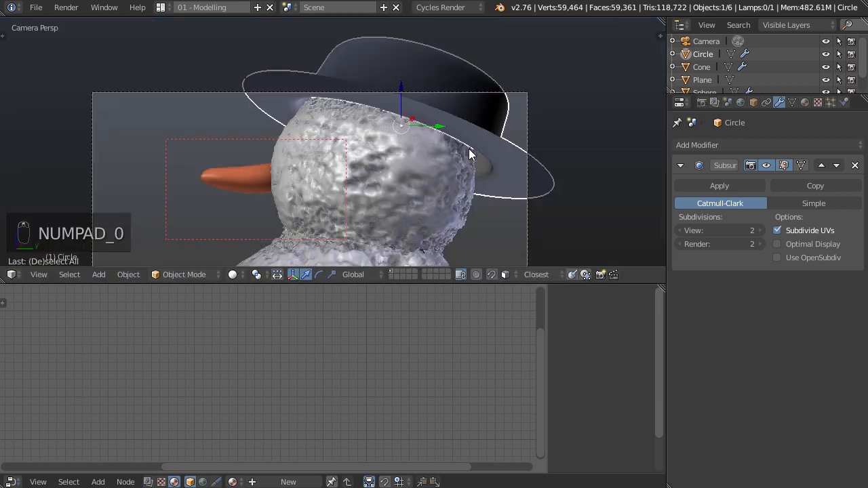
# Adjust the hat's position from the side and several perspective angles so it sits snugly over the head.
pyautogui.press('KP_3')
pyautogui.press('g')
pyautogui.click(469, 160)
pyautogui.moveTo(470, 160); pyautogui.dragTo(376, 119, button='middle')
pyautogui.press('g')
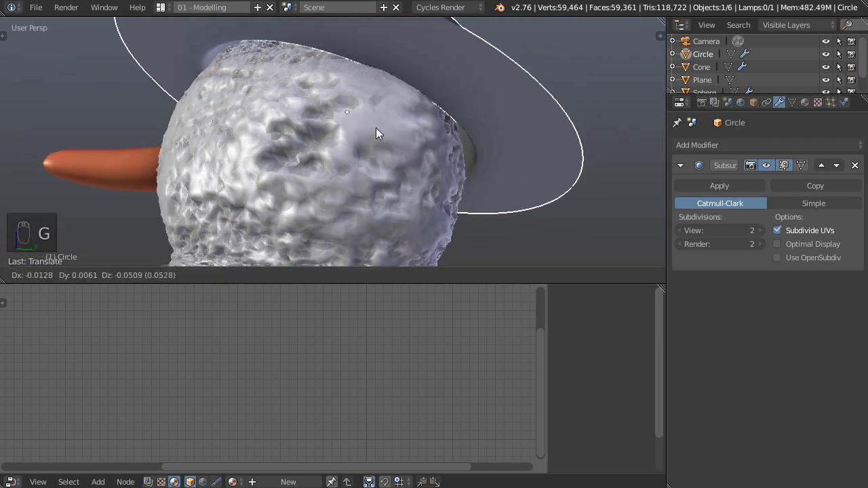
pyautogui.click(376, 132)
pyautogui.moveTo(408, 42); pyautogui.dragTo(312, 134, button='middle')
pyautogui.press('g')
pyautogui.click(382, 133)
# Enable proportional editing on the hat mesh and pull a vertex at the crown's base outward to cover the protruding snow.
pyautogui.press('Tab')
pyautogui.moveTo(516, 163); pyautogui.dragTo(369, 240, button='middle')
pyautogui.click(425, 275)
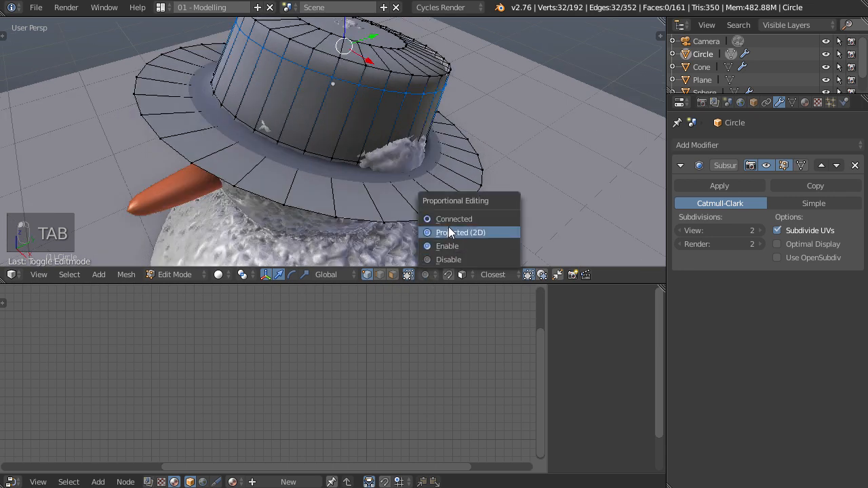
pyautogui.click(466, 246)
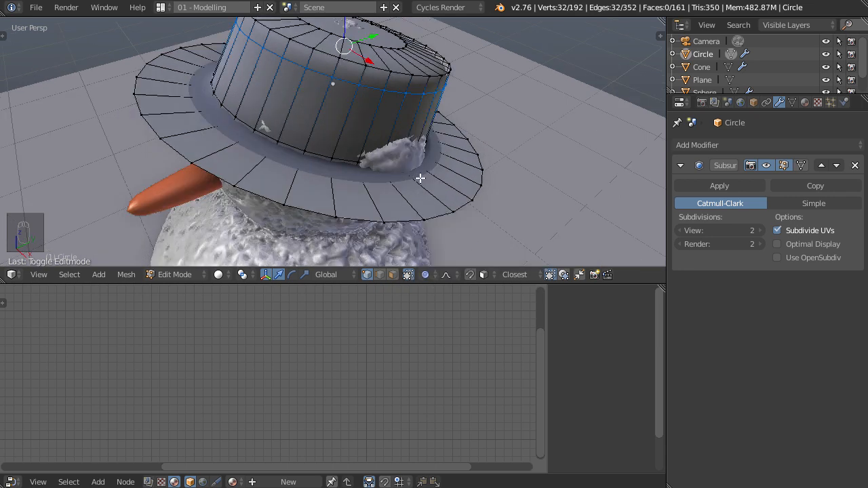
pyautogui.rightClick(401, 164)
pyautogui.moveTo(401, 164); pyautogui.dragTo(442, 189, button='middle')
pyautogui.press('g')
pyautogui.click(454, 193)
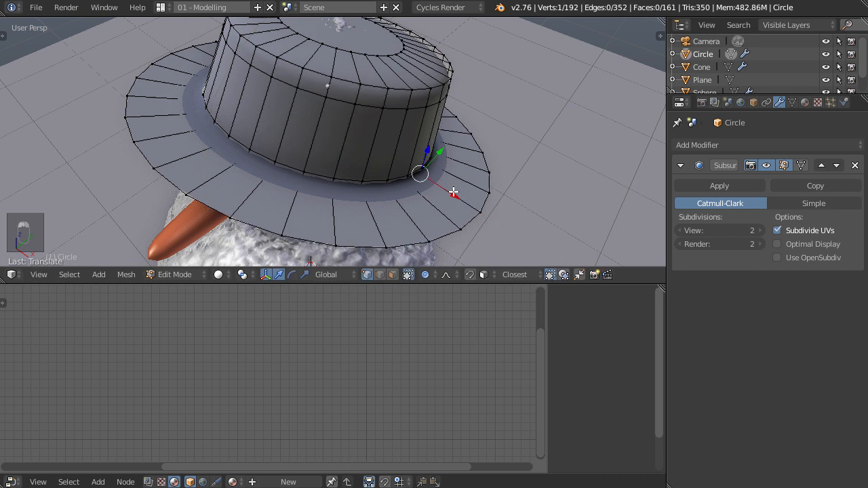
pyautogui.press('g')
pyautogui.scroll(4, 455, 194)
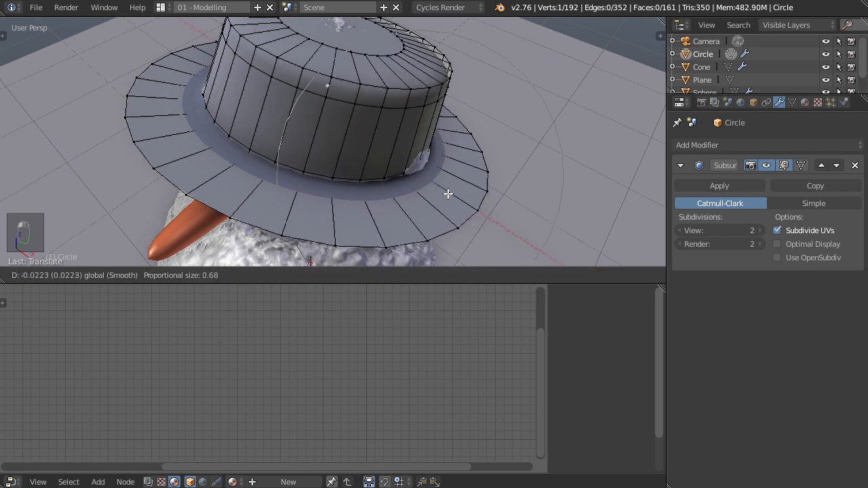
pyautogui.click(455, 198)
# Pull individual brim and crown vertices with proportional editing to give the hat an uneven shape.
pyautogui.rightClick(288, 214)
pyautogui.press('g')
pyautogui.moveTo(455, 198); pyautogui.dragTo(393, 115, button='middle')
pyautogui.click(291, 213)
pyautogui.rightClick(278, 91)
pyautogui.moveTo(279, 112); pyautogui.dragTo(456, 106, button='middle')
pyautogui.moveTo(456, 71); pyautogui.dragTo(457, 77)
pyautogui.moveTo(349, 106); pyautogui.dragTo(348, 101)
pyautogui.moveTo(172, 129); pyautogui.dragTo(171, 133)
# Bend the outer edge of the brim irregularly by moving several edge vertices, and return to Object Mode.
pyautogui.moveTo(156, 170); pyautogui.dragTo(168, 147, button='middle')
pyautogui.moveTo(168, 147); pyautogui.dragTo(166, 152)
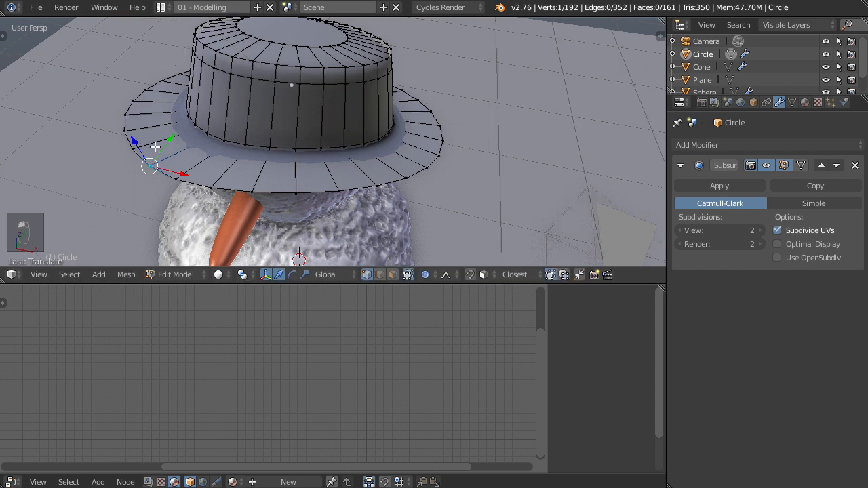
pyautogui.moveTo(165, 152); pyautogui.dragTo(152, 191, button='middle')
pyautogui.moveTo(170, 193); pyautogui.dragTo(165, 198)
pyautogui.moveTo(169, 204); pyautogui.dragTo(162, 180, button='middle')
pyautogui.moveTo(124, 143); pyautogui.dragTo(126, 148)
pyautogui.moveTo(127, 148); pyautogui.dragTo(324, 149, button='middle')
pyautogui.scroll(-3, 324, 150)
pyautogui.moveTo(271, 150); pyautogui.dragTo(371, 181, button='middle')
pyautogui.press('Tab')
# Select the entire hat mesh in Edit Mode, flip its normals, and return to Object Mode.
pyautogui.moveTo(393, 214); pyautogui.dragTo(360, 174, button='middle')
pyautogui.press('Tab')
pyautogui.press('a')
pyautogui.press('a')
pyautogui.press('a')
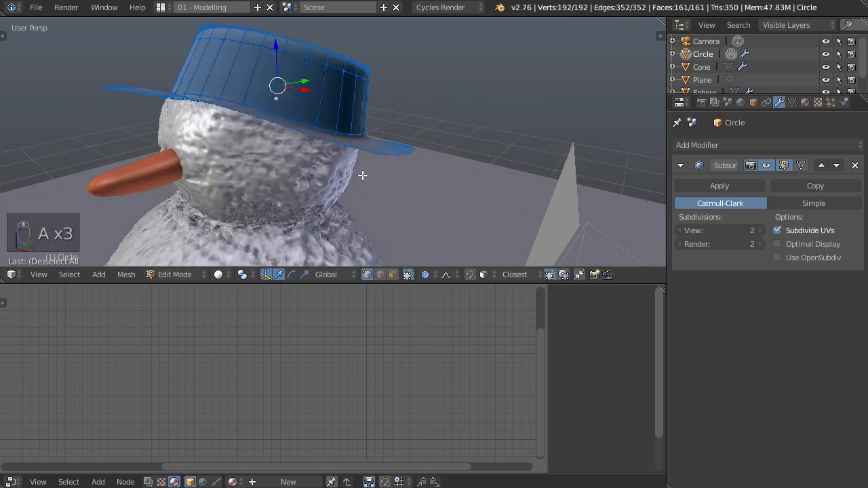
pyautogui.press('t')
pyautogui.moveTo(28, 150); pyautogui.dragTo(38, 315)
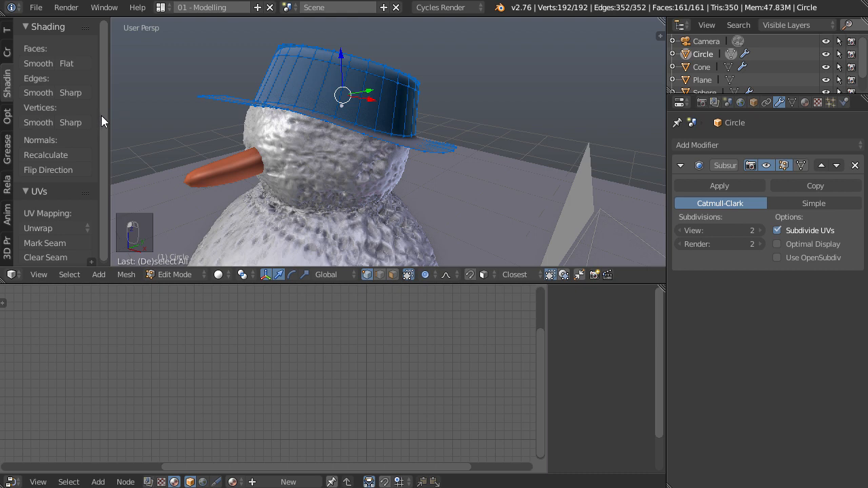
pyautogui.click(34, 169)
pyautogui.moveTo(466, 59); pyautogui.dragTo(571, 120, button='middle')
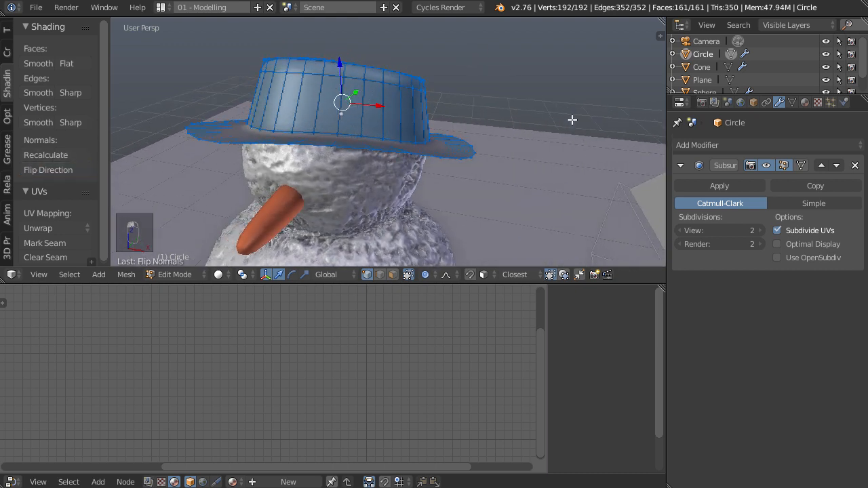
pyautogui.press('Tab')
# Add a Solidify modifier to the hat with a thickness of 0.02 and deselect the hat.
pyautogui.moveTo(490, 122); pyautogui.dragTo(450, 154, button='middle')
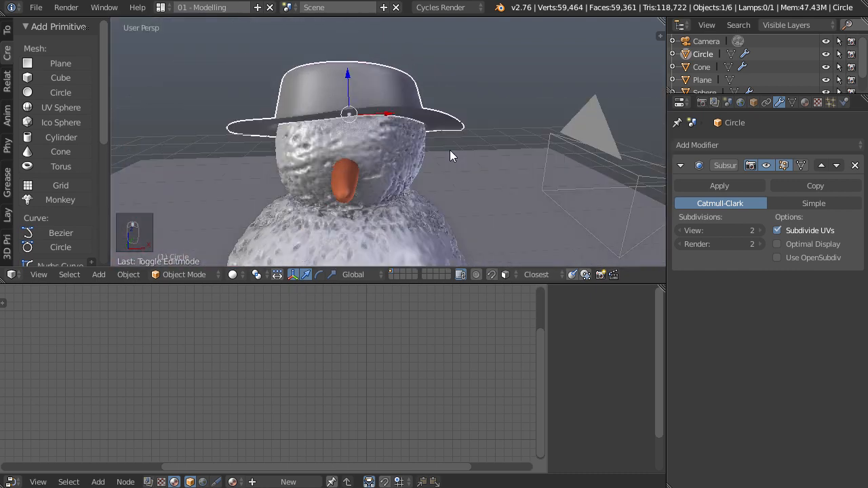
pyautogui.click(708, 144)
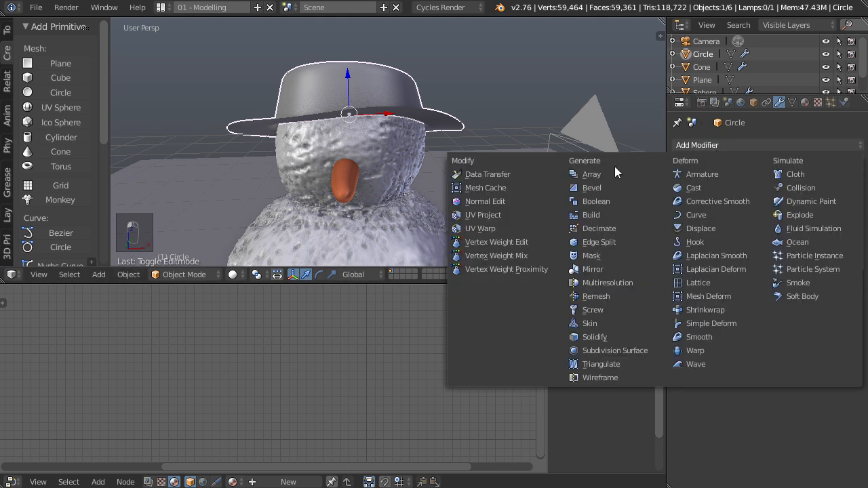
pyautogui.click(605, 338)
pyautogui.click(728, 324)
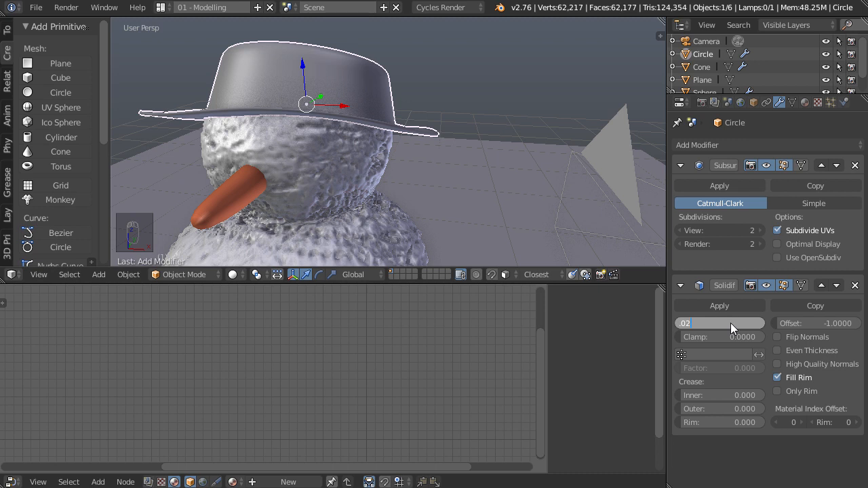
pyautogui.press('Return')
pyautogui.moveTo(536, 239); pyautogui.dragTo(444, 109, button='middle')
pyautogui.press('a')
pyautogui.scroll(-1, 420, 166)
pyautogui.scroll(-1, 412, 148)
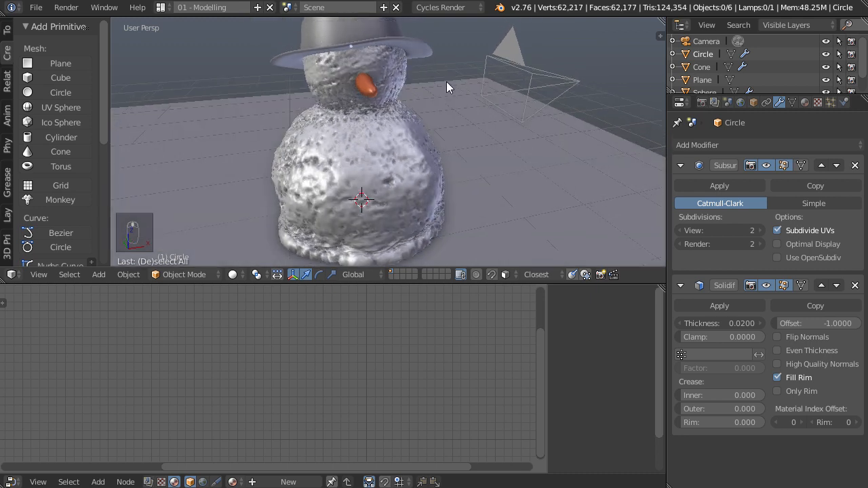
# Add a cube in front view and delete all its vertices, leaving an empty mesh in Edit Mode.
pyautogui.moveTo(442, 65); pyautogui.dragTo(443, 125, button='middle')
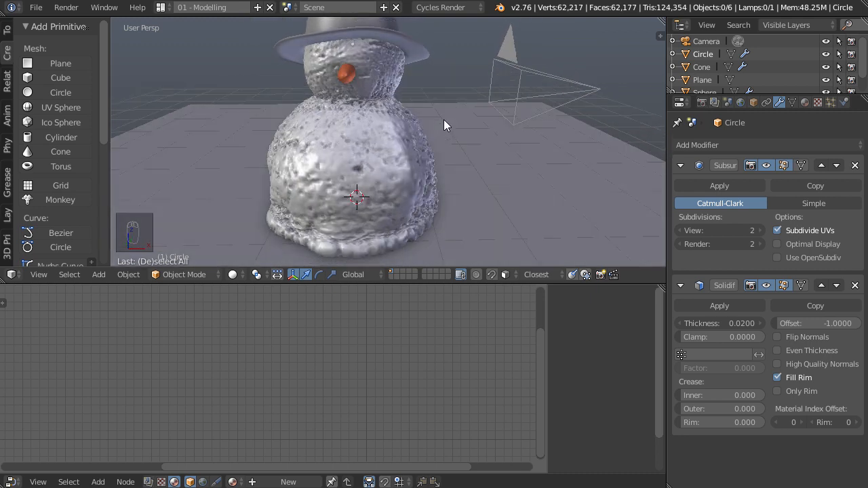
pyautogui.moveTo(444, 120); pyautogui.dragTo(426, 140, button='middle')
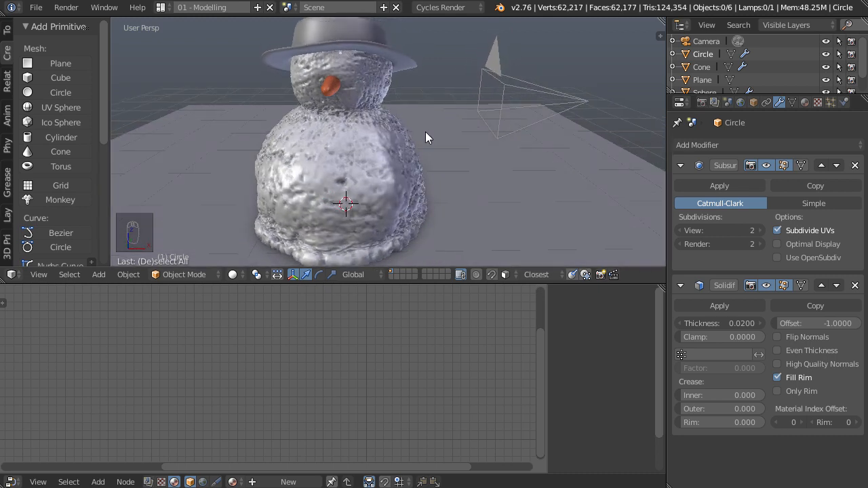
pyautogui.press('KP_1')
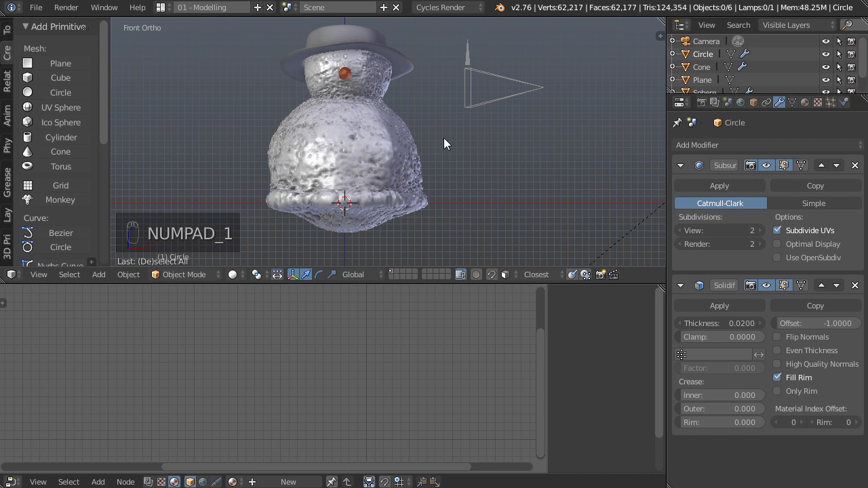
pyautogui.hotkey('shift', 'a')
pyautogui.moveTo(447, 139)
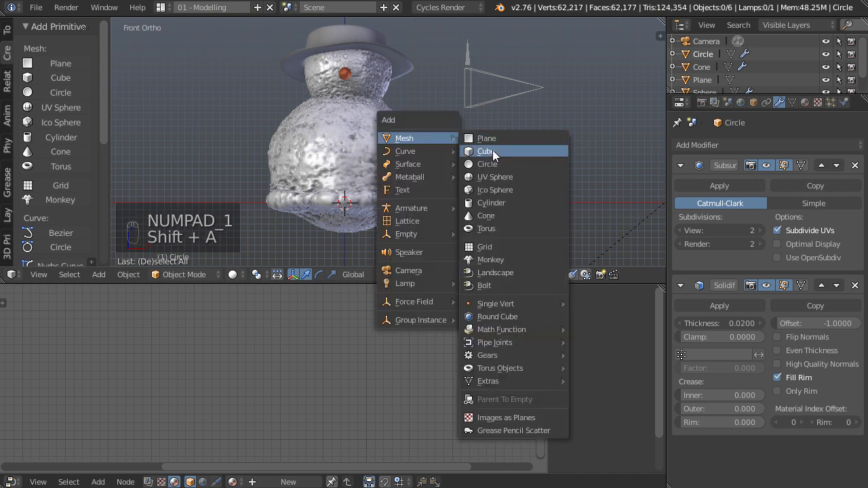
pyautogui.click(493, 150)
pyautogui.press('g')
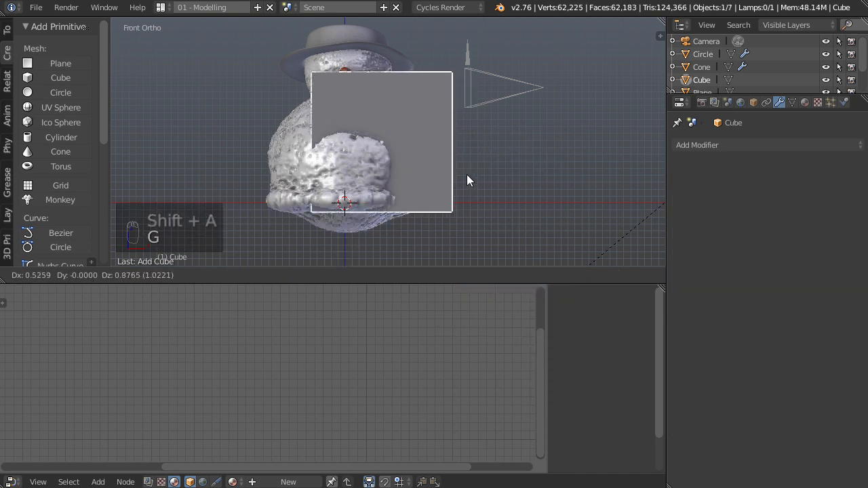
pyautogui.rightClick(463, 178)
pyautogui.press('Tab')
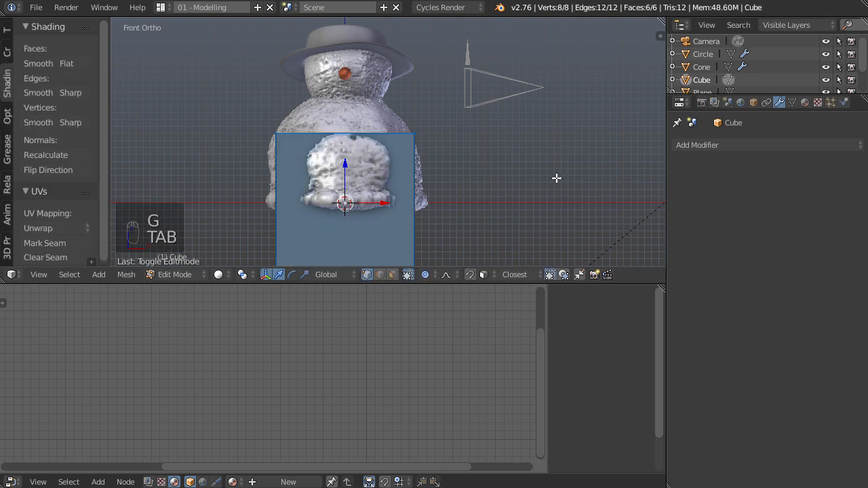
pyautogui.press('Delete')
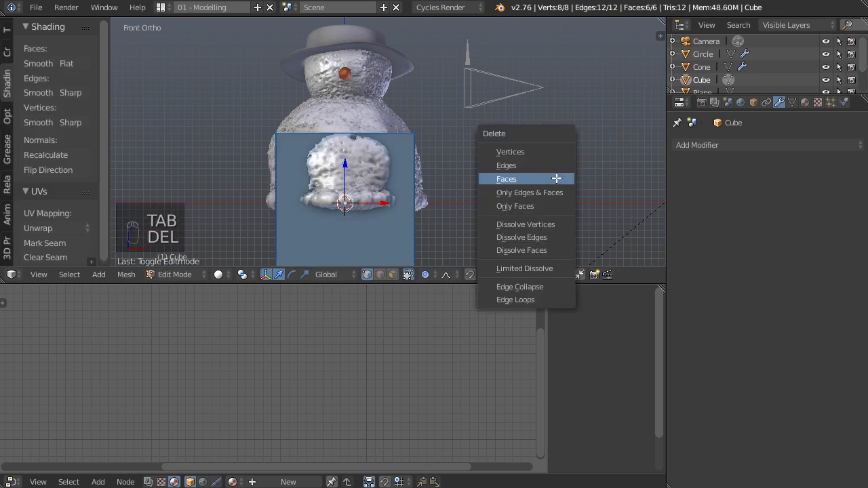
pyautogui.click(518, 148)
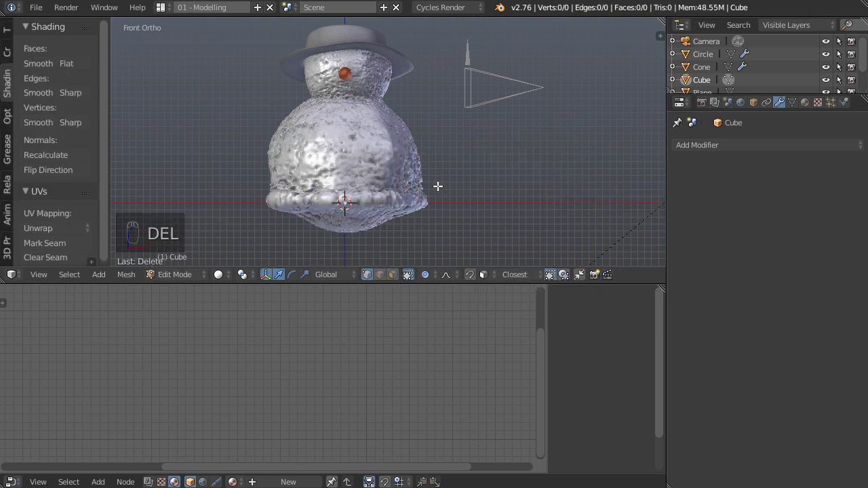
# Draw a chain of five connected vertices extending outward and upward from the side of the body as a stick arm.
pyautogui.keyDown('shift'); pyautogui.moveTo(441, 183); pyautogui.dragTo(421, 203, button='middle'); pyautogui.keyUp('shift')
pyautogui.scroll(1, 422, 202)
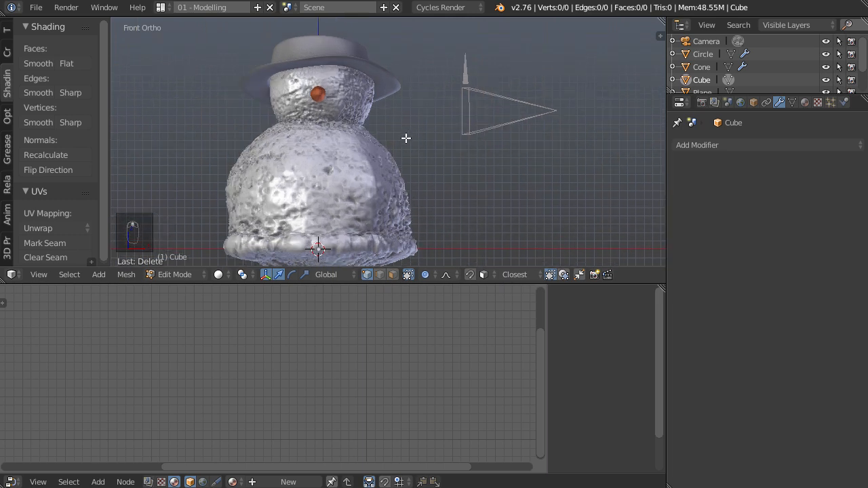
pyautogui.scroll(1, 432, 158)
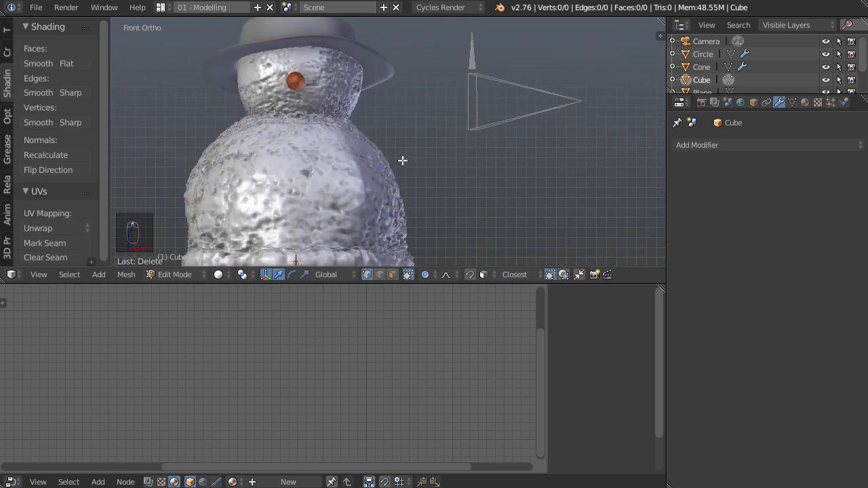
pyautogui.click(437, 140)
pyautogui.keyDown('ctrl'); pyautogui.rightClick(485, 144); pyautogui.keyUp('ctrl')
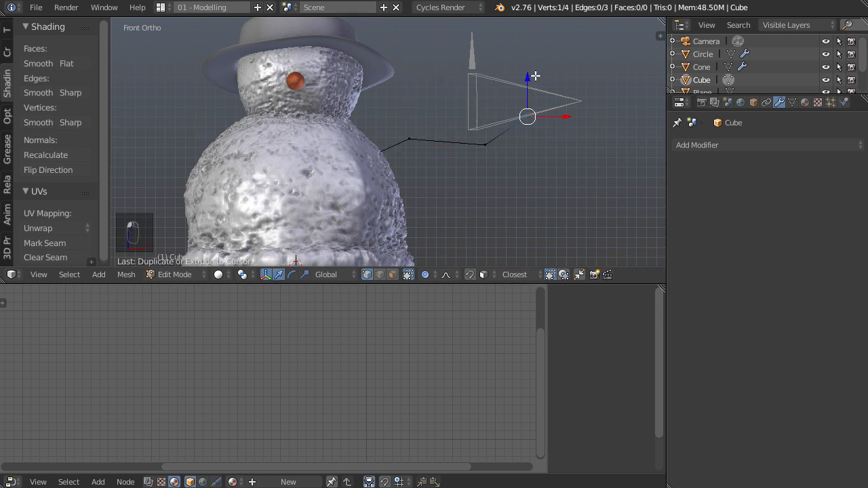
# Disable proportional editing and reposition the arm's middle, outer bend and tip vertices to refine its curve.
pyautogui.press('g')
pyautogui.click(472, 139)
pyautogui.click(426, 274)
pyautogui.click(440, 258)
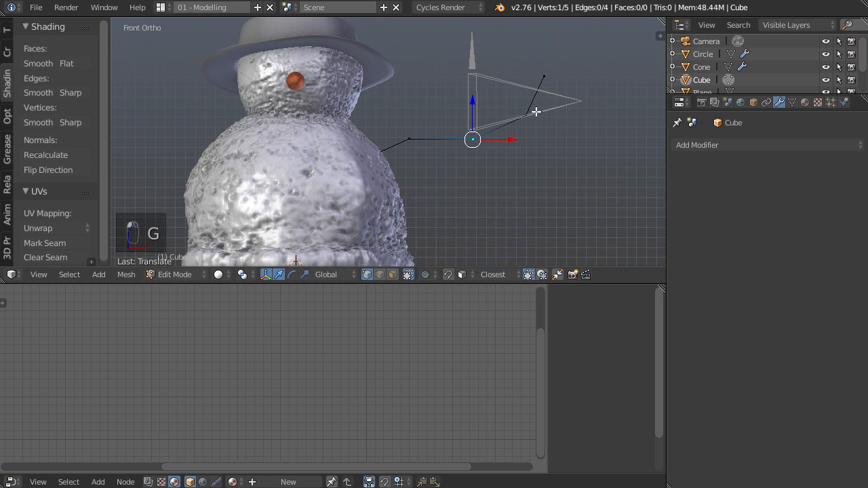
pyautogui.press('g')
pyautogui.click(546, 86)
pyautogui.press('g')
pyautogui.click(539, 95)
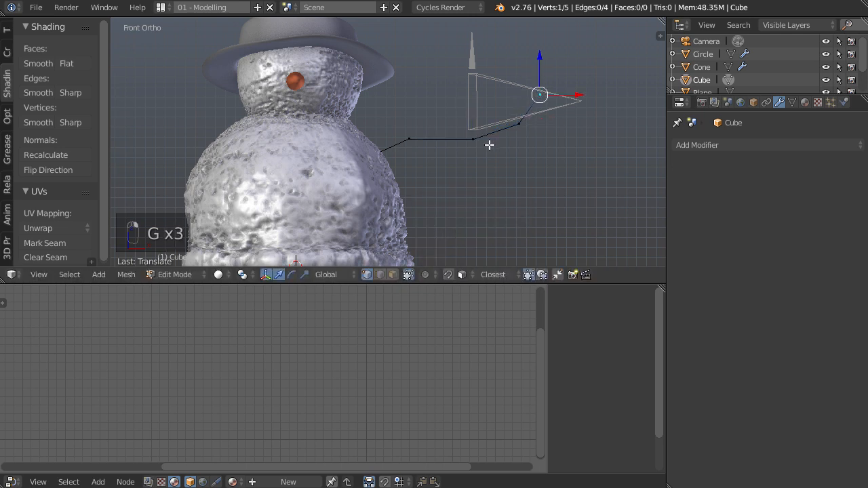
# Extrude a two-segment upward twig from the arm's middle vertex and shift the fork slightly towards the body.
pyautogui.press('e')
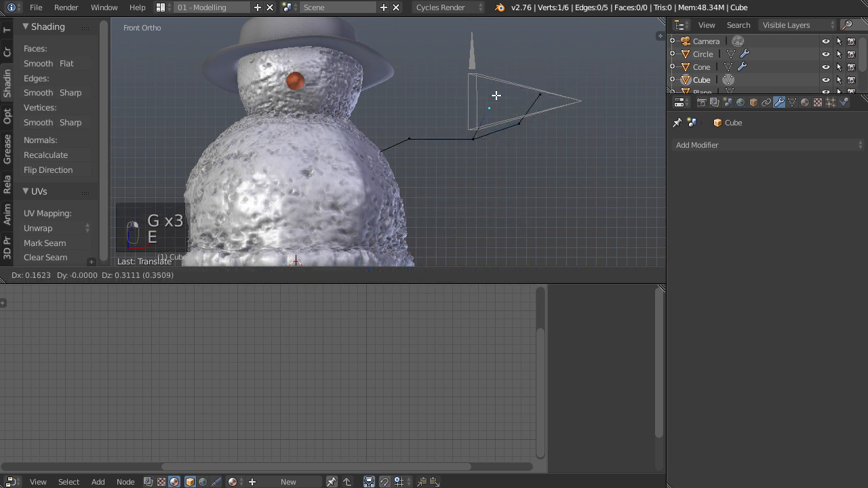
pyautogui.click(495, 95)
pyautogui.rightClick(472, 138)
pyautogui.press('g')
pyautogui.click(459, 135)
pyautogui.press('e')
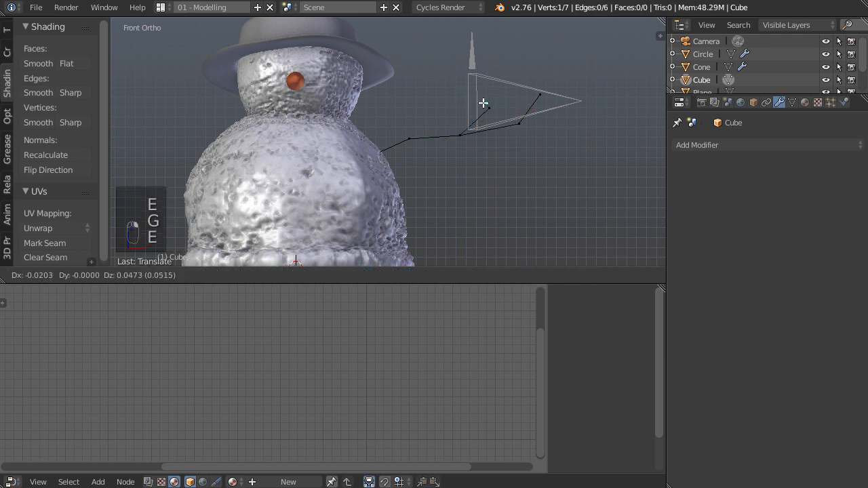
pyautogui.click(485, 95)
# Adjust the arm's outer bend, extrude an extra segment from the arm tip and a side twig from the branch, and reposition the twig vertices.
pyautogui.press('g')
pyautogui.click(525, 129)
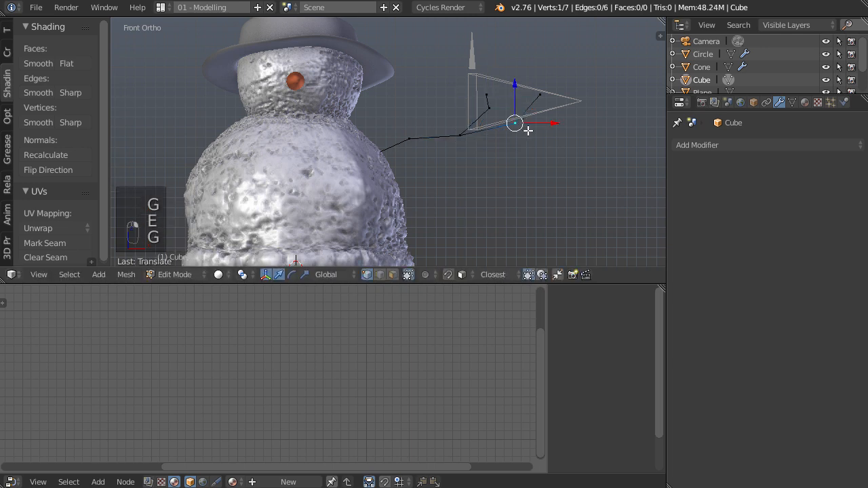
pyautogui.press('e')
pyautogui.click(552, 69)
pyautogui.press('e')
pyautogui.click(495, 102)
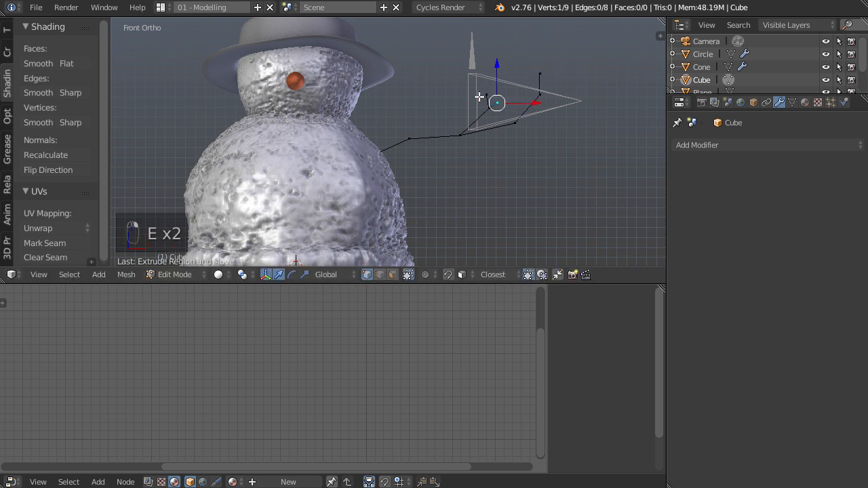
pyautogui.press('g')
pyautogui.click(485, 81)
pyautogui.rightClick(497, 102)
pyautogui.press('g')
pyautogui.click(506, 99)
# Offset several arm and twig vertices in depth from perspective views so the stick arm is no longer flat.
pyautogui.moveTo(469, 134); pyautogui.dragTo(492, 145, button='middle')
pyautogui.press('g')
pyautogui.click(495, 152)
pyautogui.press('g')
pyautogui.click(492, 94)
pyautogui.moveTo(412, 126); pyautogui.dragTo(554, 159, button='middle')
pyautogui.press('g')
pyautogui.click(459, 143)
# Leave edit mode and add a Skin modifier to the stick arm.
pyautogui.press('Tab')
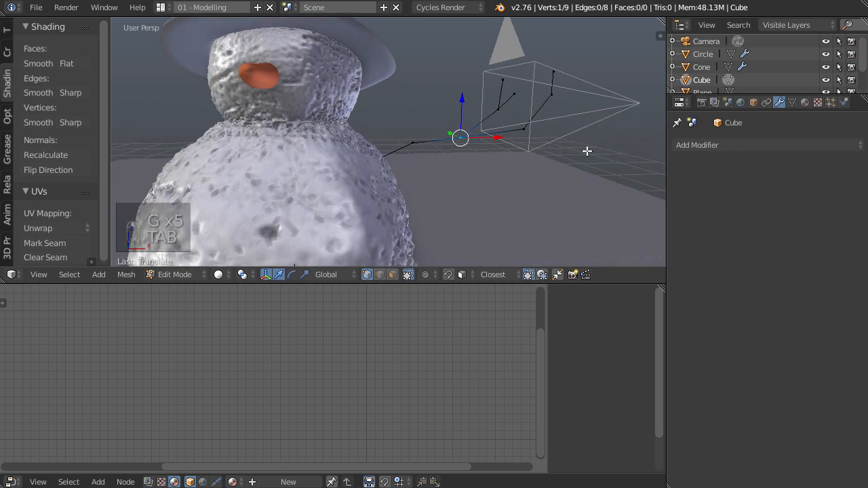
pyautogui.press('Tab')
pyautogui.click(707, 142)
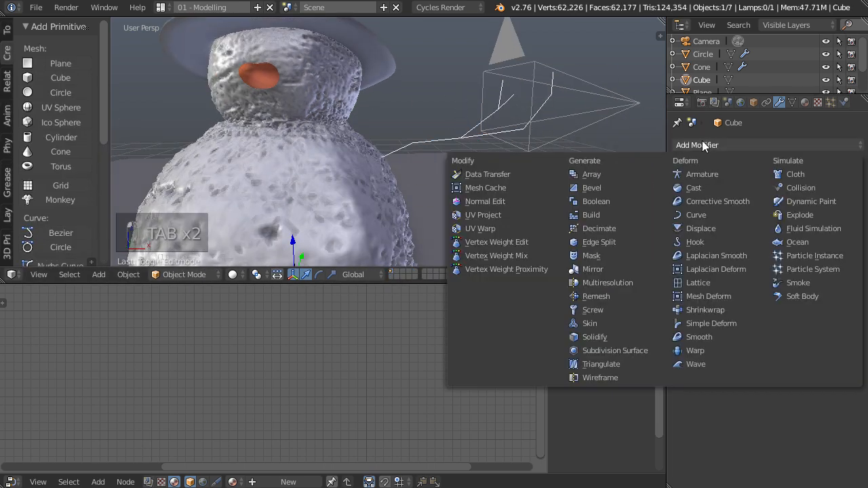
pyautogui.click(620, 323)
pyautogui.moveTo(586, 223); pyautogui.dragTo(568, 129, button='middle')
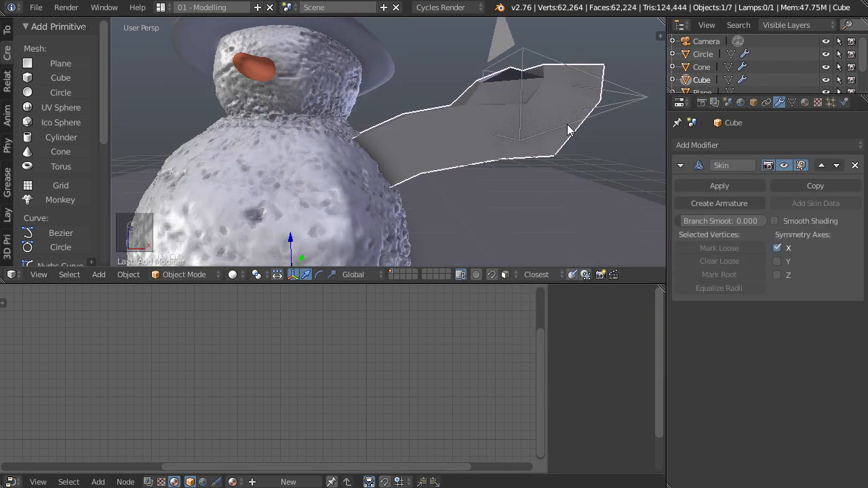
# Scale down the skin radius of all the arm's vertices to roughly a quarter.
pyautogui.moveTo(435, 139); pyautogui.dragTo(487, 154, button='middle')
pyautogui.press('Tab')
pyautogui.press('a')
pyautogui.press('a')
pyautogui.press('a')
pyautogui.press('a')
pyautogui.moveTo(584, 176); pyautogui.dragTo(556, 177, button='middle')
pyautogui.hotkey('ctrl', 'a')
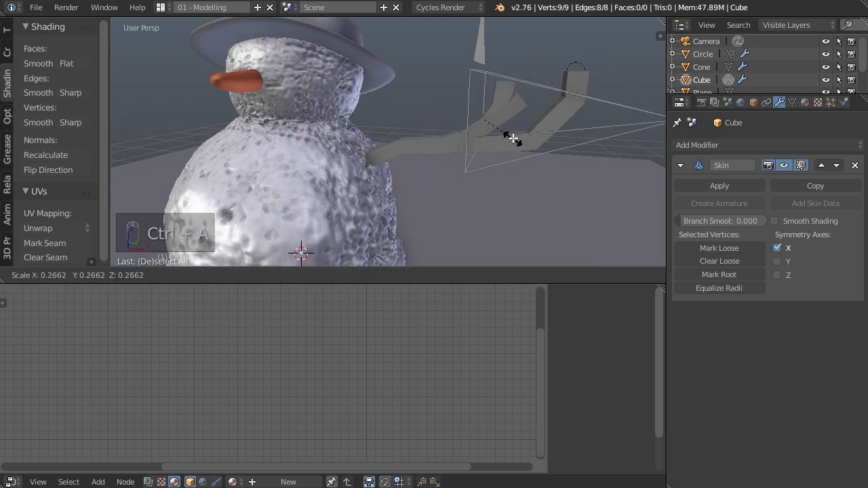
pyautogui.click(506, 137)
pyautogui.scroll(3, 507, 92)
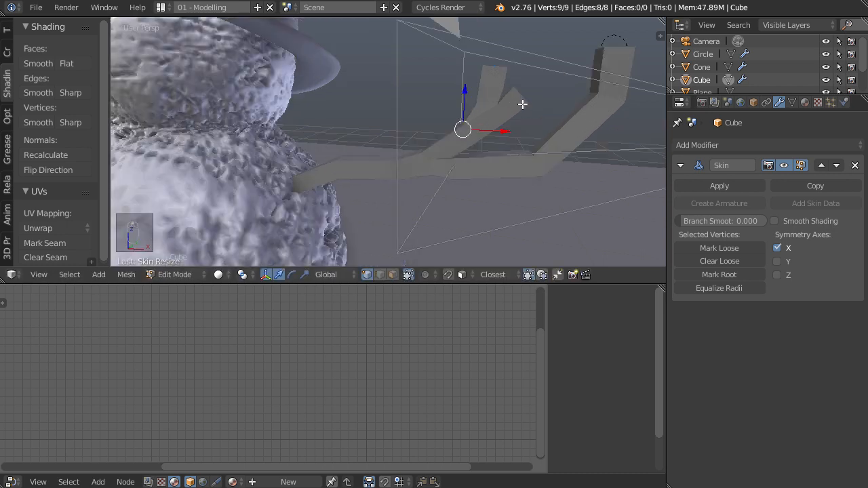
# Shrink the skin radius at the three twig tips to points and thin the outer bend and twig fork vertices.
pyautogui.moveTo(531, 98); pyautogui.dragTo(530, 106, button='middle')
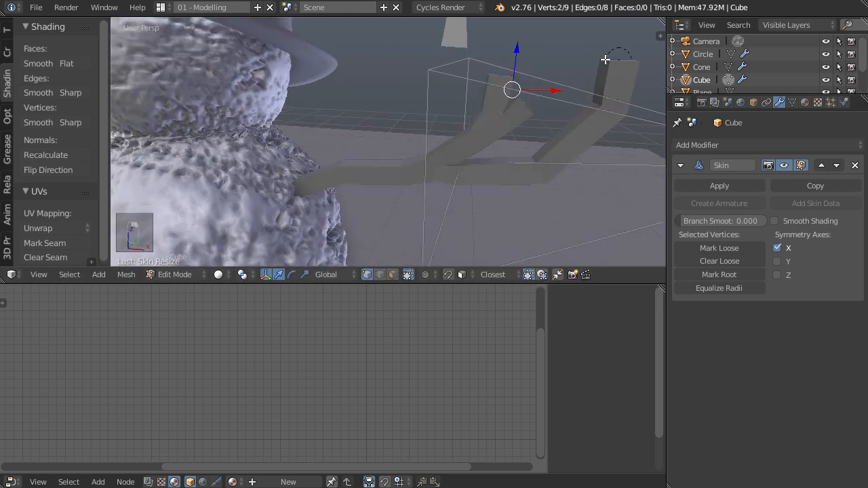
pyautogui.hotkey('ctrl', 'a')
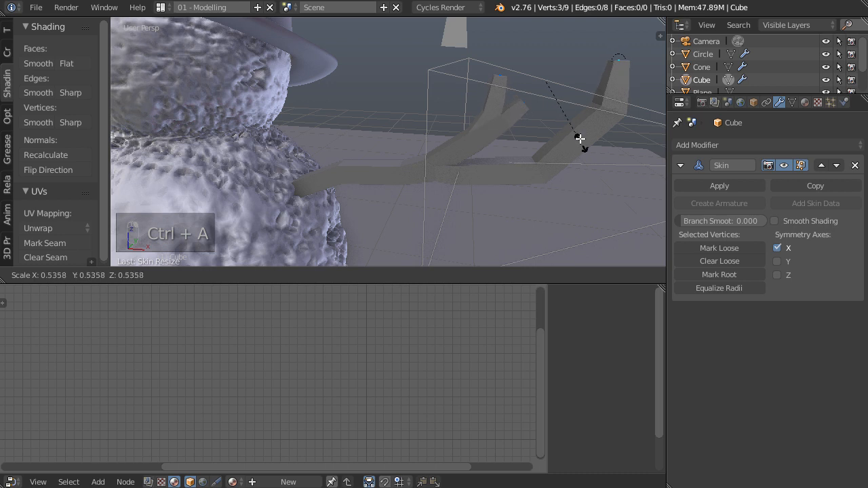
pyautogui.click(569, 93)
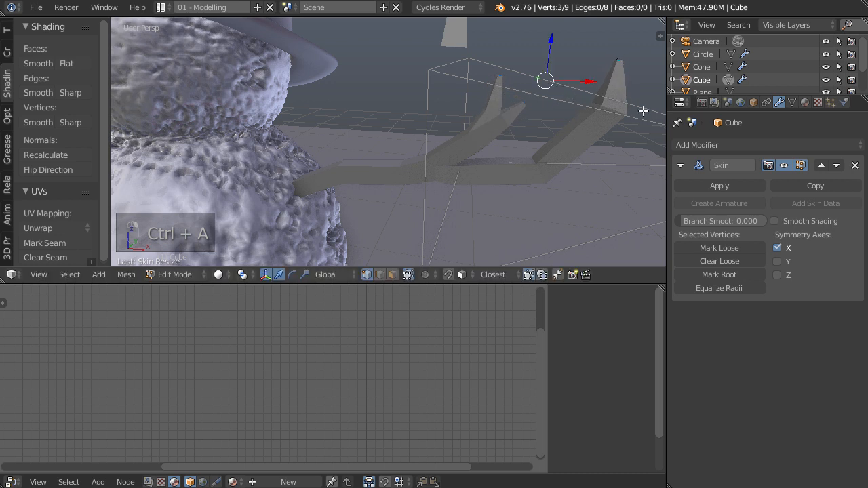
pyautogui.hotkey('ctrl', 'a')
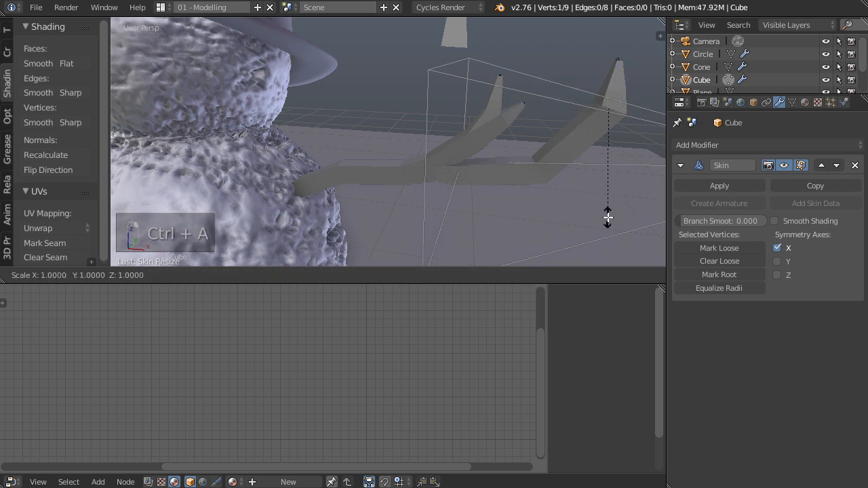
pyautogui.click(601, 165)
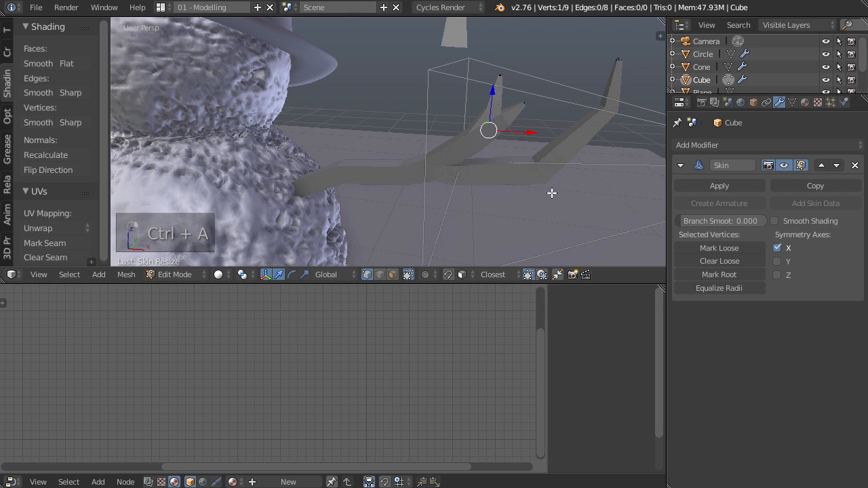
pyautogui.hotkey('ctrl', 'a')
pyautogui.click(519, 153)
# Move the arm's outermost vertices along the Y axis to give the end of the arm more depth.
pyautogui.moveTo(522, 155); pyautogui.dragTo(507, 109, button='middle')
pyautogui.moveTo(468, 89); pyautogui.dragTo(451, 84)
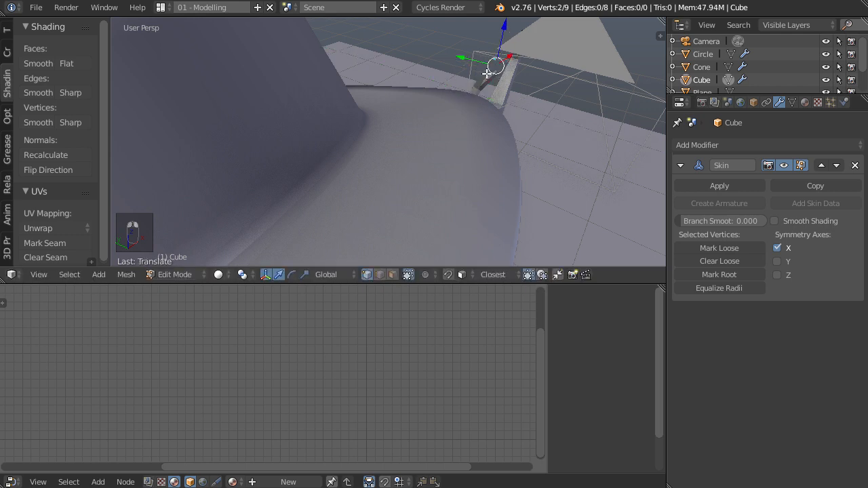
pyautogui.moveTo(490, 58); pyautogui.dragTo(508, 134, button='middle')
pyautogui.moveTo(461, 34); pyautogui.dragTo(436, 32)
pyautogui.rightClick(472, 42)
pyautogui.moveTo(419, 30); pyautogui.dragTo(417, 29)
# Offset further bend and twig vertices along the Y axis, checking the arm from several angles.
pyautogui.moveTo(553, 146); pyautogui.dragTo(454, 84, button='middle')
pyautogui.rightClick(412, 137)
pyautogui.moveTo(442, 123); pyautogui.dragTo(427, 127)
pyautogui.rightClick(465, 89)
pyautogui.moveTo(486, 82); pyautogui.dragTo(477, 85)
pyautogui.rightClick(471, 30)
pyautogui.moveTo(483, 26); pyautogui.dragTo(505, 85, button='middle')
pyautogui.moveTo(404, 87); pyautogui.dragTo(380, 93)
pyautogui.moveTo(468, 217); pyautogui.dragTo(434, 160, button='middle')
pyautogui.rightClick(445, 120)
pyautogui.moveTo(446, 120); pyautogui.dragTo(468, 180, button='middle')
pyautogui.moveTo(413, 126); pyautogui.dragTo(399, 130)
pyautogui.moveTo(440, 210); pyautogui.dragTo(563, 158, button='middle')
# Return to object mode and add a Subdivision Surface modifier to the arm.
pyautogui.press('Tab')
pyautogui.moveTo(412, 187); pyautogui.dragTo(482, 164, button='middle')
pyautogui.click(708, 144)
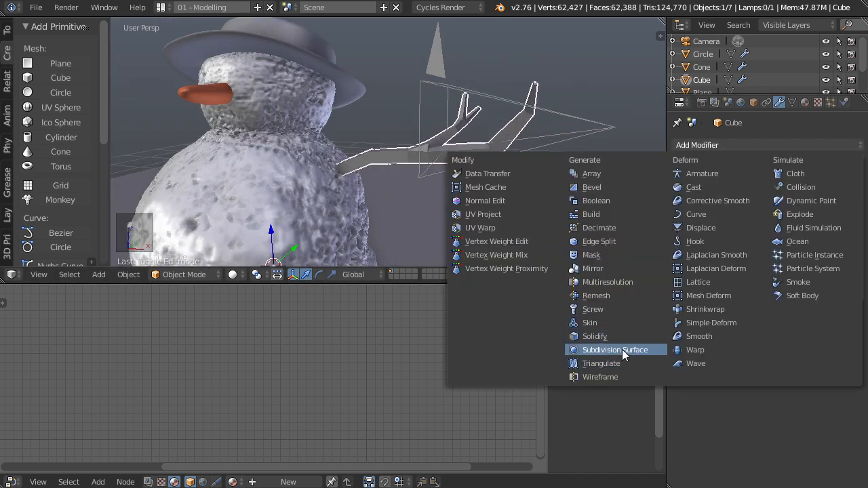
pyautogui.click(621, 349)
pyautogui.moveTo(516, 227); pyautogui.dragTo(516, 169, button='middle')
# Shade the arm smooth and enable Smooth Shading in its Skin modifier.
pyautogui.press('z')
pyautogui.click(456, 218)
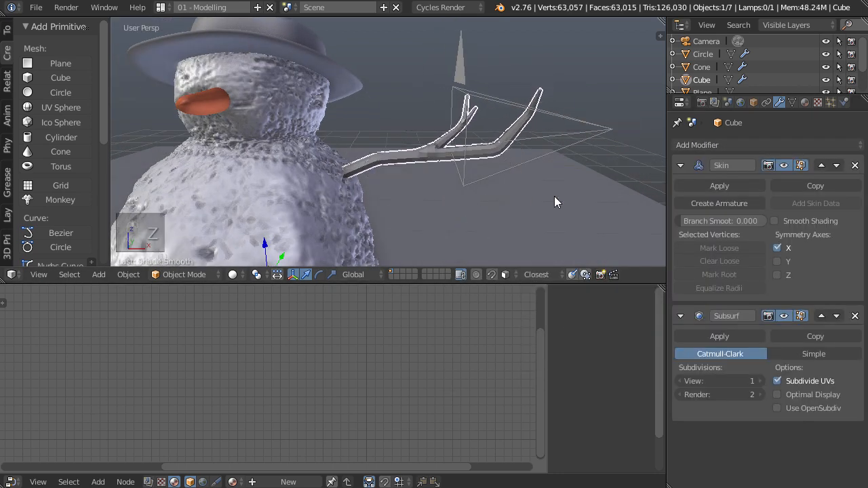
pyautogui.moveTo(554, 202); pyautogui.dragTo(509, 176, button='middle')
pyautogui.press('z')
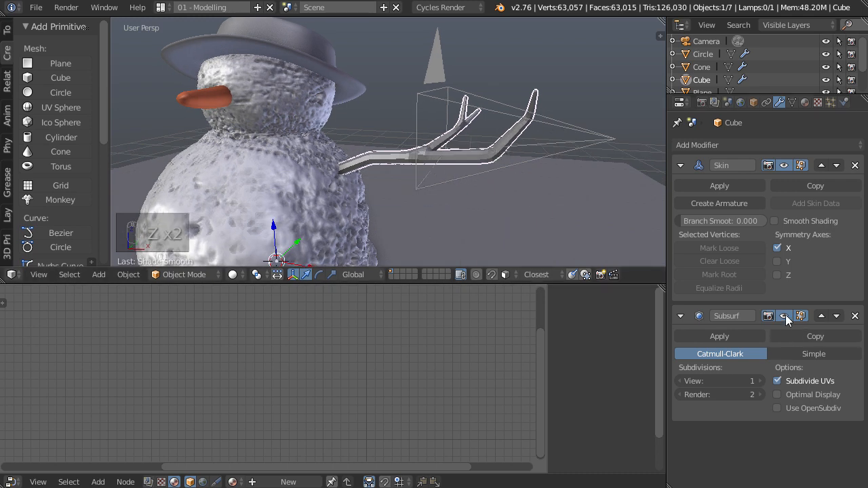
pyautogui.click(774, 221)
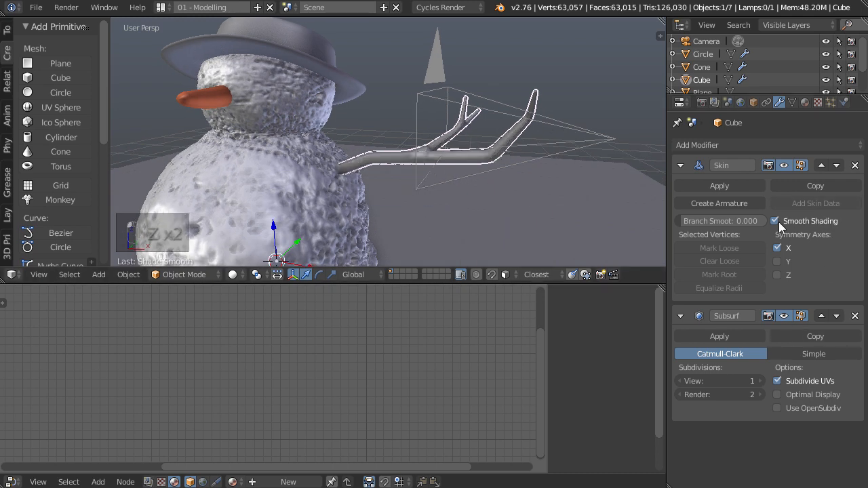
# Set the arm's Subdivision Surface viewport level to 2.
pyautogui.scroll(5, 423, 204)
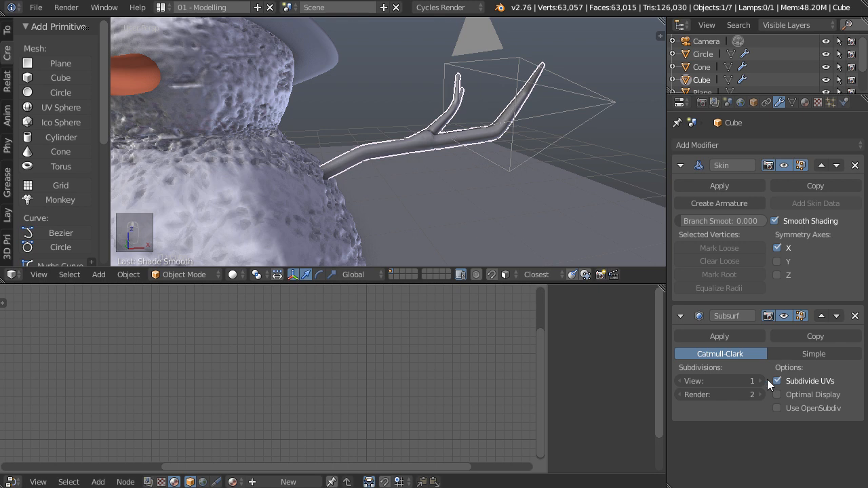
pyautogui.scroll(-4, 407, 182)
pyautogui.moveTo(399, 182); pyautogui.dragTo(461, 200, button='middle')
pyautogui.scroll(-3, 461, 195)
# In front view, move all the arm's vertices about 0.17 units towards the body in edit mode, keeping the object origin centred.
pyautogui.press('KP_1')
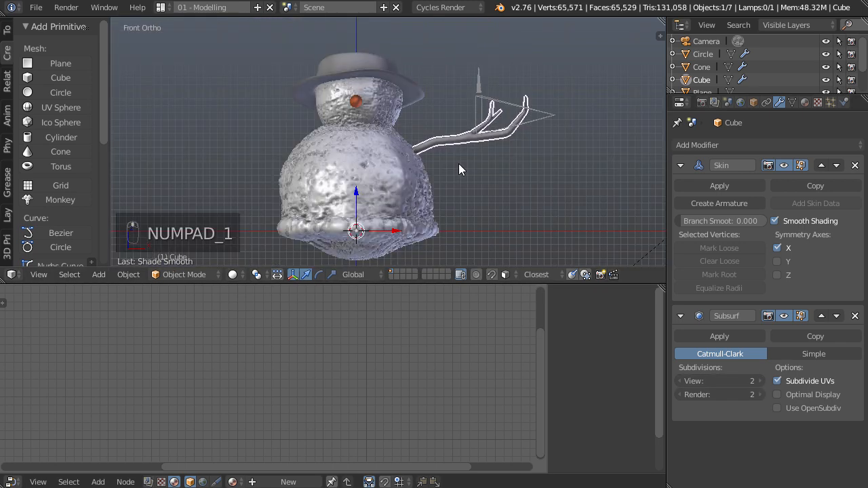
pyautogui.press('g')
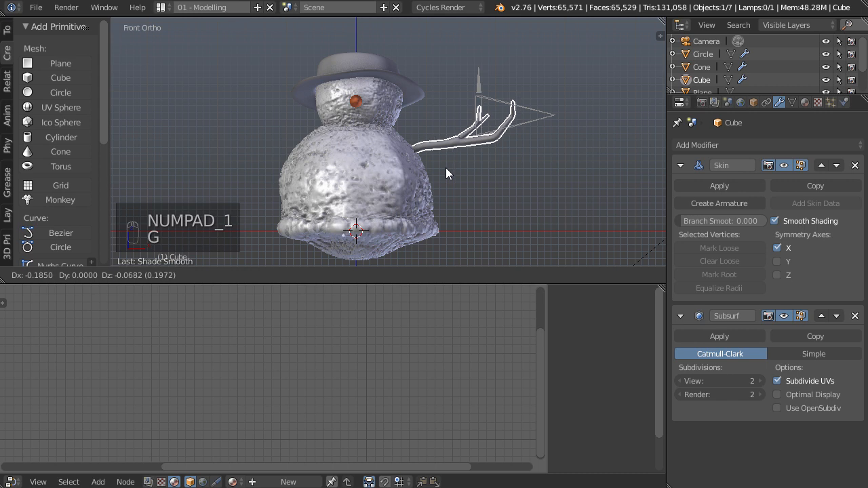
pyautogui.click(446, 167)
pyautogui.press('Tab')
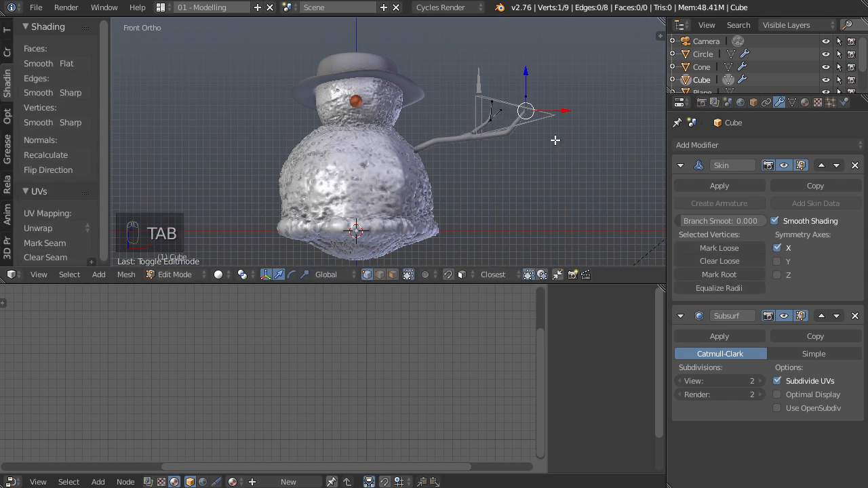
pyautogui.press('g')
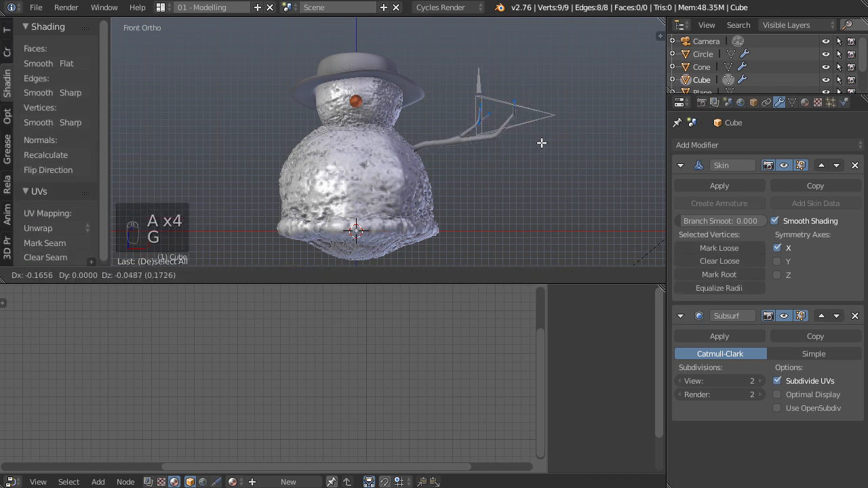
pyautogui.click(541, 144)
pyautogui.press('Tab')
pyautogui.keyDown('shift'); pyautogui.moveTo(463, 177); pyautogui.dragTo(480, 175, button='middle'); pyautogui.keyUp('shift')
# Duplicate the arm in place and mirror the copy along the X axis to the snowman's other side.
pyautogui.press('a')
pyautogui.press('a')
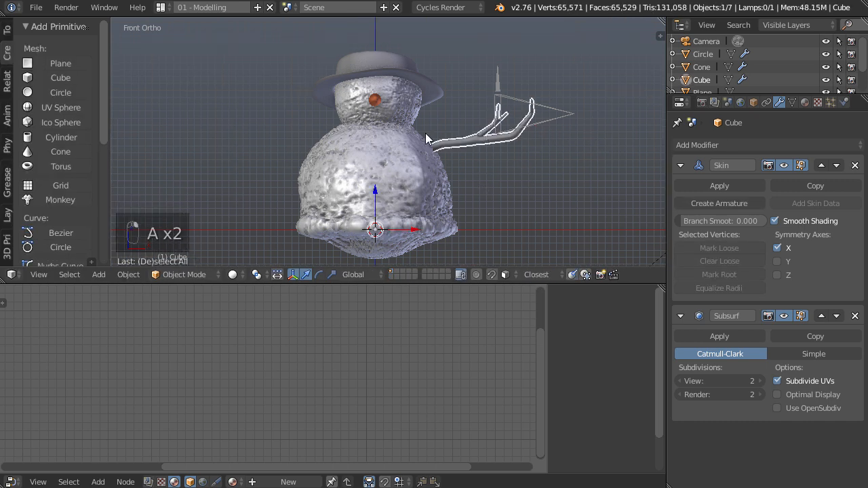
pyautogui.hotkey('shift', 'd')
pyautogui.rightClick(456, 159)
pyautogui.hotkey('ctrl', 'm')
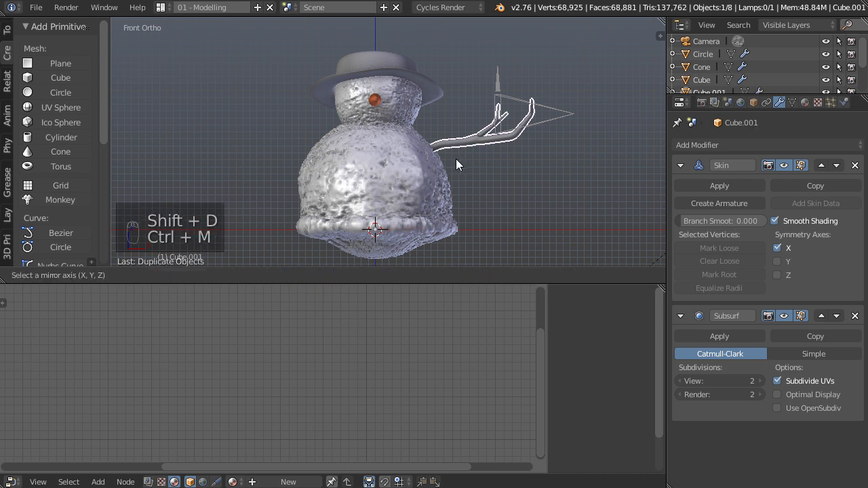
pyautogui.press('x')
pyautogui.click(455, 158)
pyautogui.moveTo(369, 172); pyautogui.dragTo(347, 168, button='middle')
pyautogui.press('KP_1')
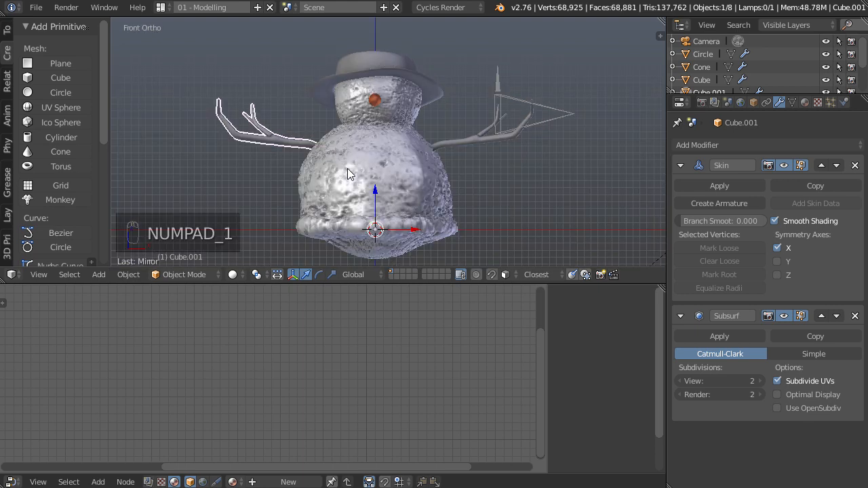
# Edit the mirrored arm in wireframe and reposition its inner, branching and twig fork vertices.
pyautogui.press('Tab')
pyautogui.scroll(2, 326, 156)
pyautogui.press('z')
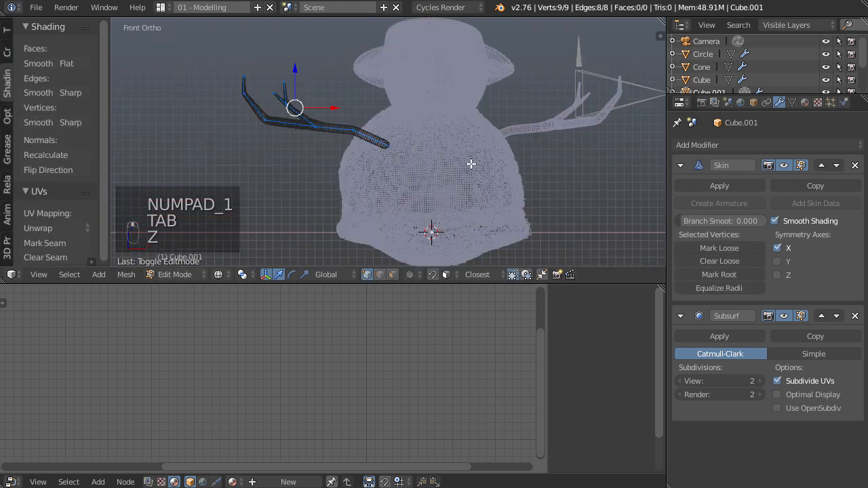
pyautogui.scroll(3, 324, 158)
pyautogui.press('a')
pyautogui.rightClick(367, 122)
pyautogui.press('g')
pyautogui.click(357, 140)
pyautogui.press('g')
pyautogui.click(318, 132)
pyautogui.press('g')
pyautogui.click(284, 62)
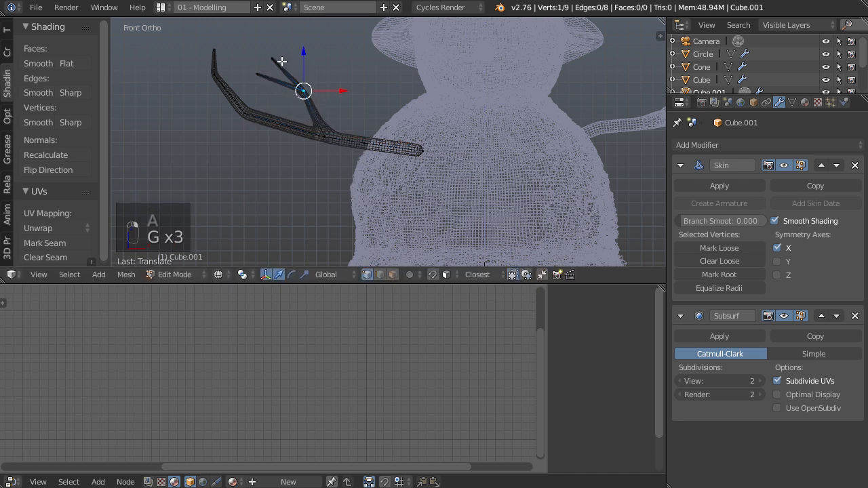
# Reposition the mirrored arm's twig tips, outer bend and end vertices to vary its shape.
pyautogui.press('g')
pyautogui.click(277, 74)
pyautogui.press('g')
pyautogui.click(276, 88)
pyautogui.rightClick(244, 113)
pyautogui.press('g')
pyautogui.click(290, 122)
pyautogui.press('g')
pyautogui.click(243, 79)
pyautogui.press('g')
pyautogui.click(249, 54)
# From top view, extrude a two-segment side twig from the mirrored arm's outer bend vertex.
pyautogui.moveTo(316, 115); pyautogui.dragTo(318, 173, button='middle')
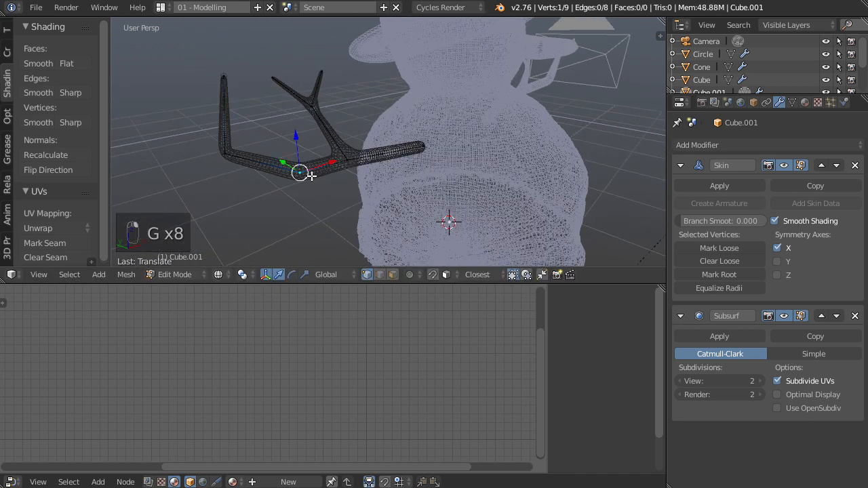
pyautogui.press('KP_7')
pyautogui.press('e')
pyautogui.click(261, 121)
pyautogui.press('e')
pyautogui.click(244, 117)
# Scale down the skin radius at the new side twig's tip and middle vertex.
pyautogui.hotkey('ctrl', 'a')
pyautogui.click(292, 170)
pyautogui.rightClick(256, 136)
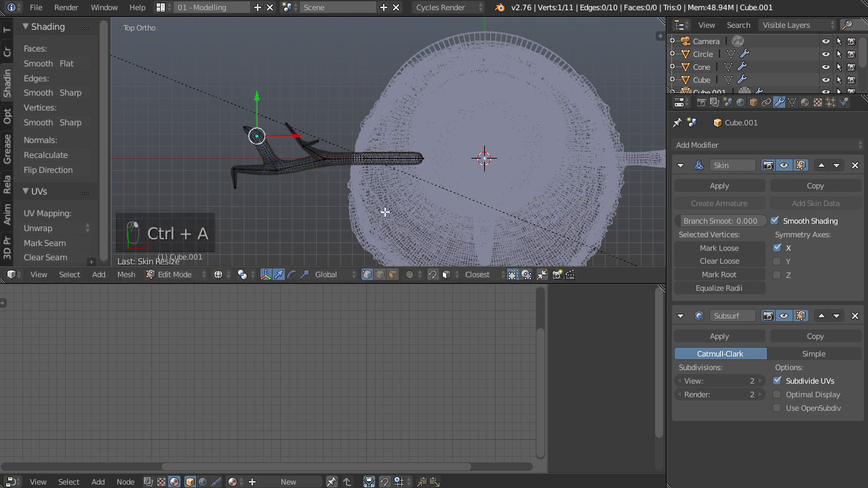
pyautogui.hotkey('ctrl', 'a')
pyautogui.click(344, 188)
# Nudge the side twig's vertex in perspective and return to object mode with solid shading.
pyautogui.moveTo(344, 189); pyautogui.dragTo(500, 127, button='middle')
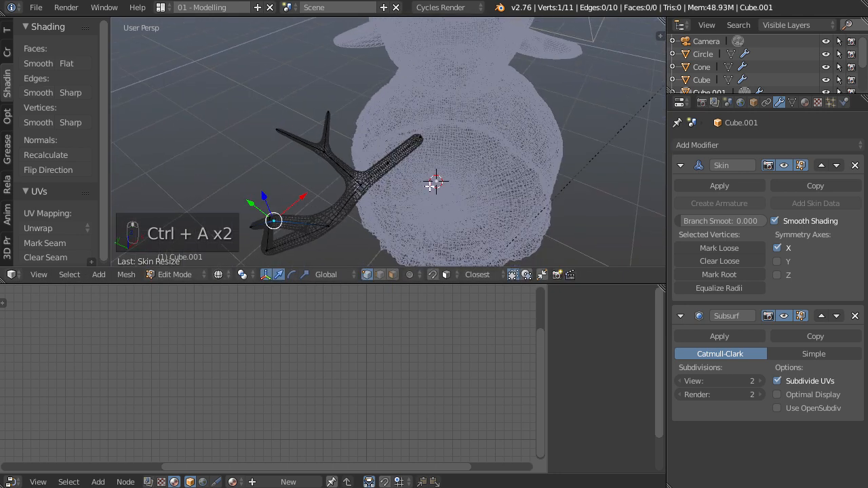
pyautogui.moveTo(312, 212); pyautogui.dragTo(317, 216)
pyautogui.press('Tab')
pyautogui.moveTo(492, 200)
pyautogui.mouseDown(button='middle')
pyautogui.moveTo(544, 153)
pyautogui.moveTo(505, 112)
pyautogui.mouseUp(button='middle')
pyautogui.press('z')
pyautogui.moveTo(522, 234); pyautogui.dragTo(497, 130, button='middle')
# Rotate all of the mirrored arm's vertices in side view and nudge them into place.
pyautogui.press('Tab')
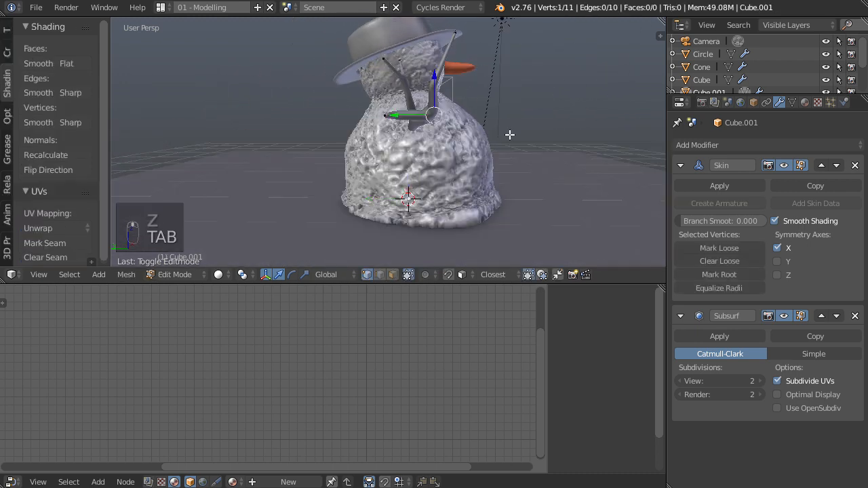
pyautogui.press('KP_1')
pyautogui.press('a')
pyautogui.press('a')
pyautogui.press('a')
pyautogui.press('a')
pyautogui.press('KP_3')
pyautogui.press('r')
pyautogui.click(467, 176)
pyautogui.moveTo(379, 115); pyautogui.dragTo(613, 202, button='middle')
pyautogui.moveTo(279, 189); pyautogui.dragTo(289, 192)
pyautogui.press('Tab')
# Shift the mirrored arm slightly in object mode to seat it in the body, and deselect everything.
pyautogui.moveTo(539, 204); pyautogui.dragTo(503, 184, button='middle')
pyautogui.press('a')
pyautogui.press('a')
pyautogui.rightClick(459, 185)
pyautogui.rightClick(459, 184)
pyautogui.moveTo(363, 188); pyautogui.dragTo(370, 189)
pyautogui.moveTo(369, 189); pyautogui.dragTo(407, 169, button='middle')
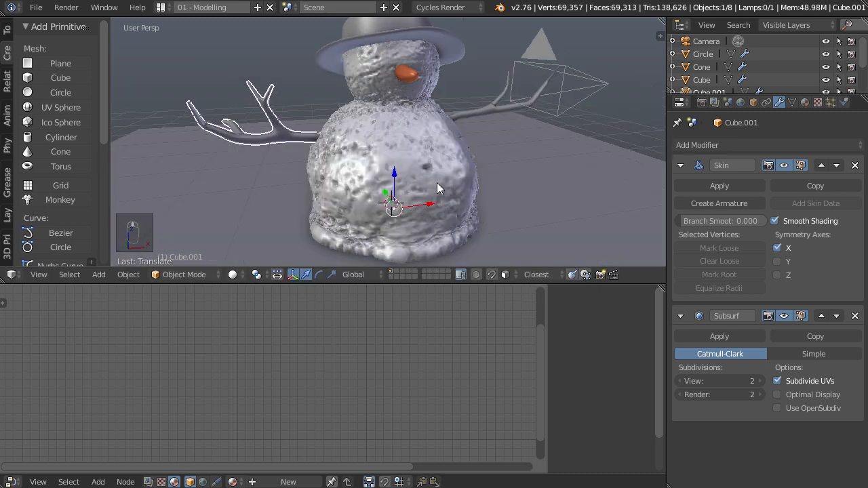
pyautogui.rightClick(484, 119)
pyautogui.press('a')
pyautogui.moveTo(423, 196); pyautogui.dragTo(497, 181, button='middle')
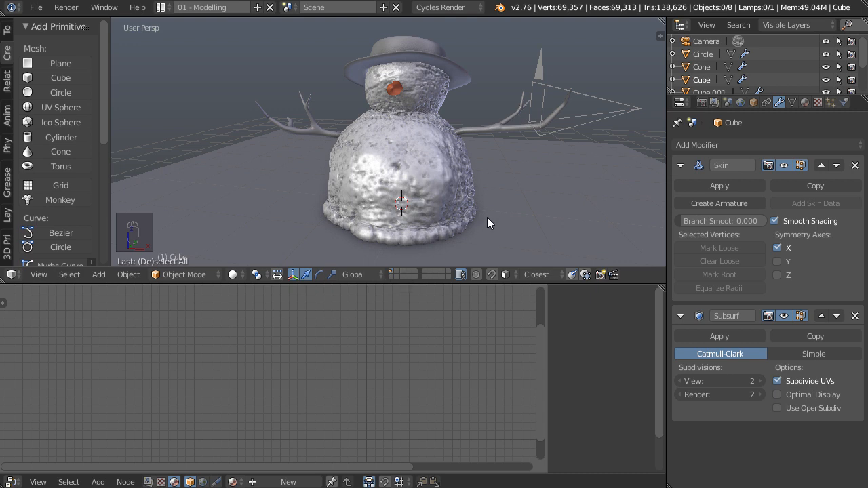
pyautogui.moveTo(488, 214); pyautogui.dragTo(443, 222, button='middle')
# Switch to an empty layer, maximize the 3D view, add a mesh circle with 16 vertices and view it from above.
pyautogui.click(400, 272)
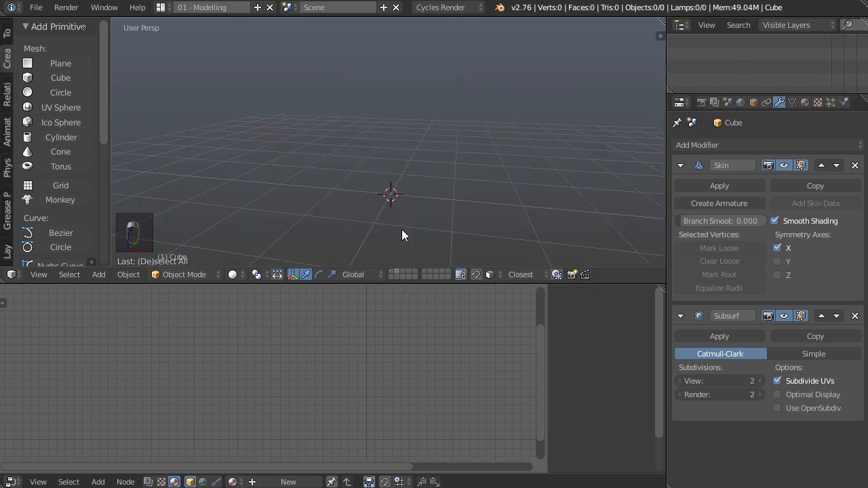
pyautogui.hotkey('shift', 'space')
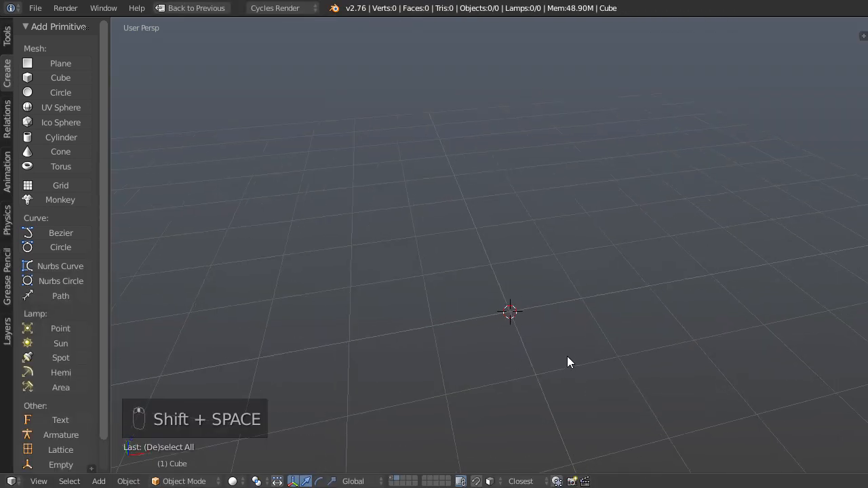
pyautogui.hotkey('shift', 'a')
pyautogui.click(598, 265)
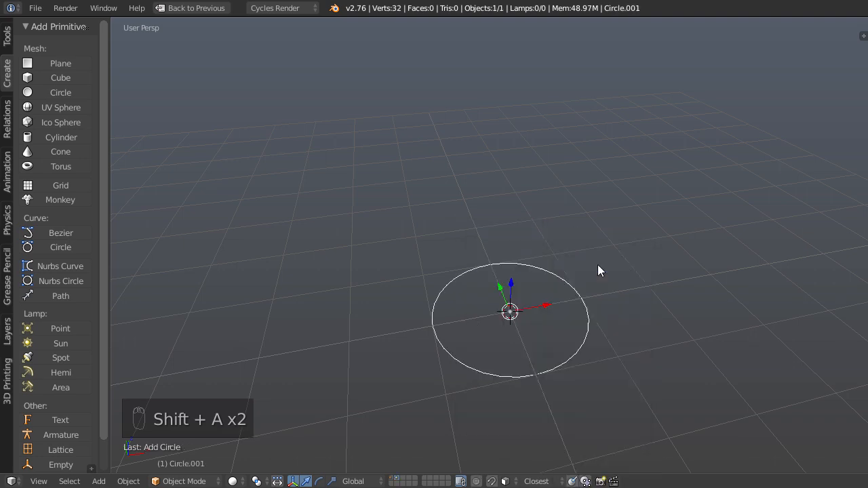
pyautogui.moveTo(95, 465); pyautogui.dragTo(68, 257)
pyautogui.click(45, 256)
pyautogui.click(35, 284)
pyautogui.moveTo(637, 357); pyautogui.dragTo(542, 317, button='middle')
pyautogui.press('KP_7')
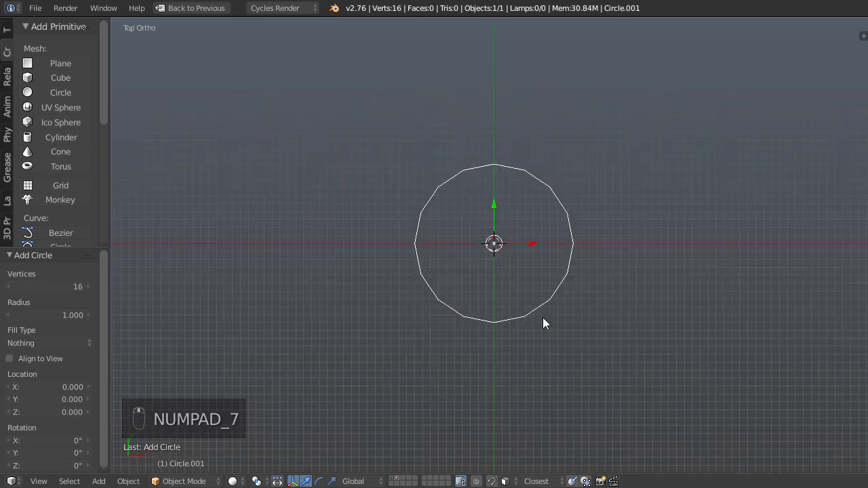
# Enter edit mode on the 16-vertex circle, deselect everything and add a second mesh circle with 8 vertices.
pyautogui.press('Tab')
pyautogui.click(655, 281)
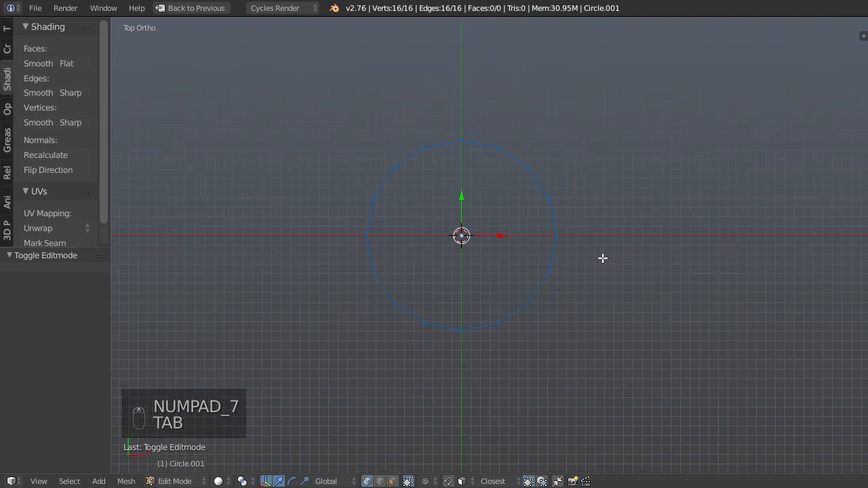
pyautogui.scroll(2, 624, 265)
pyautogui.press('a')
pyautogui.press('a')
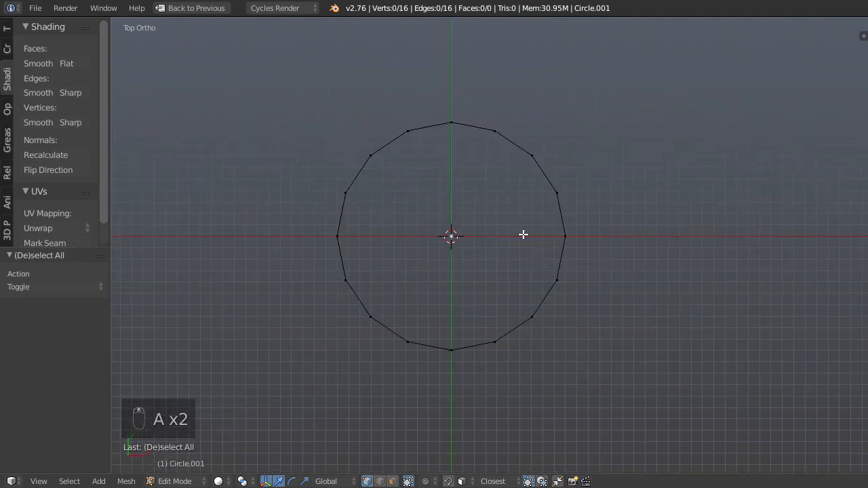
pyautogui.hotkey('shift', 'a')
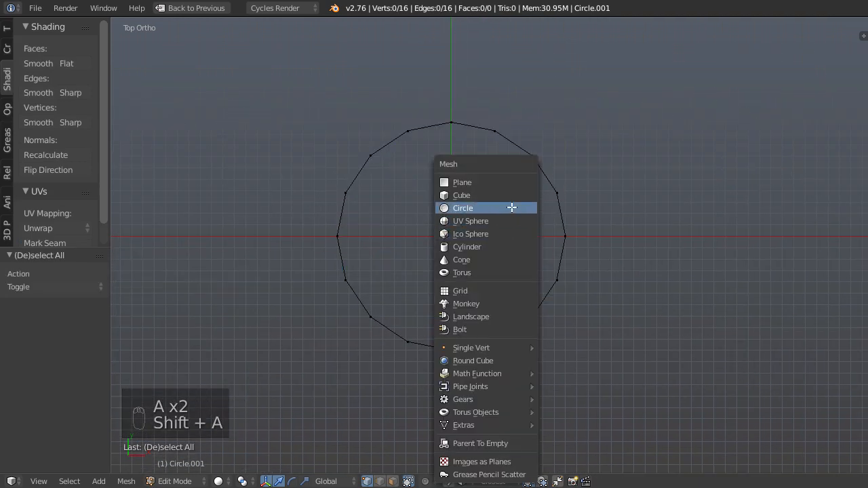
pyautogui.click(510, 208)
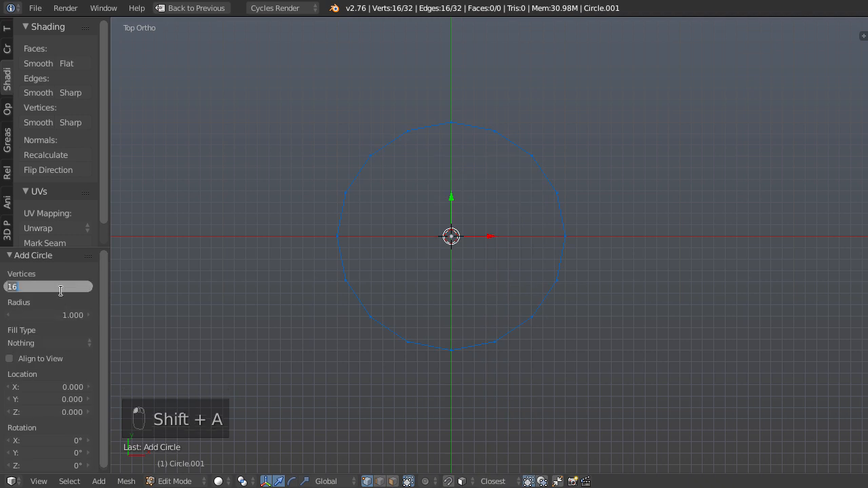
pyautogui.write('8')
pyautogui.press('Return')
# Scale the 8-vertex circle down to a small hole and move it about -0.31 in X and 0.33 in Y.
pyautogui.press('s')
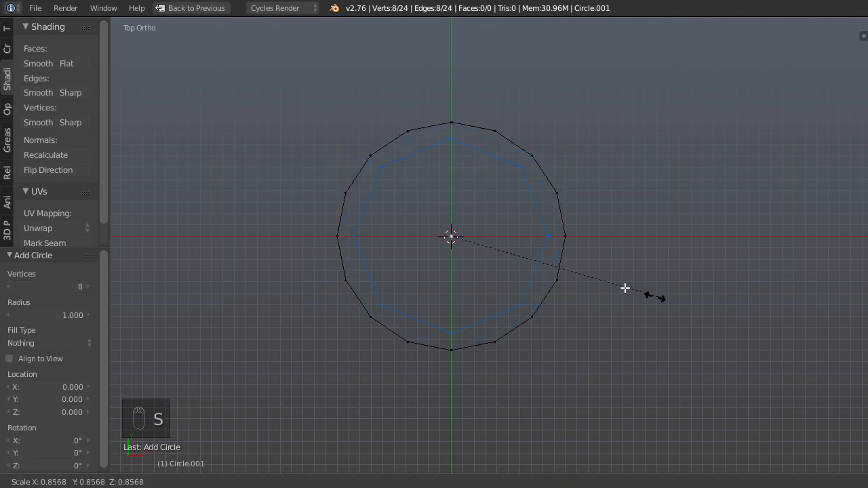
pyautogui.click(542, 265)
pyautogui.press('s')
pyautogui.click(568, 273)
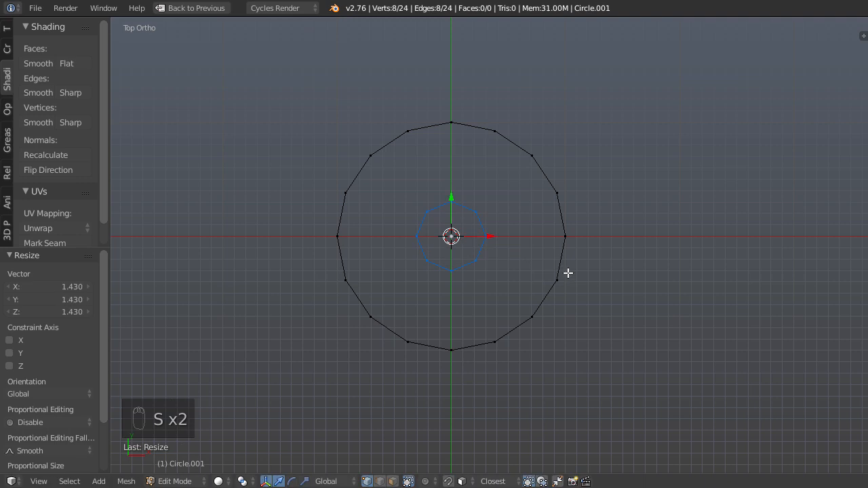
pyautogui.press('g')
pyautogui.click(531, 234)
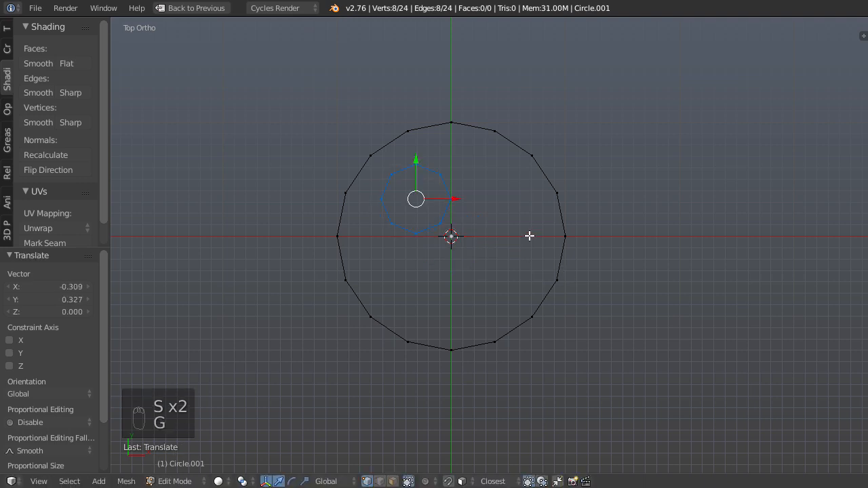
# Shrink the small circle slightly more and nudge it into place in the upper-left quarter of the large circle.
pyautogui.press('s')
pyautogui.click(525, 234)
pyautogui.press('g')
pyautogui.click(525, 234)
pyautogui.press('s')
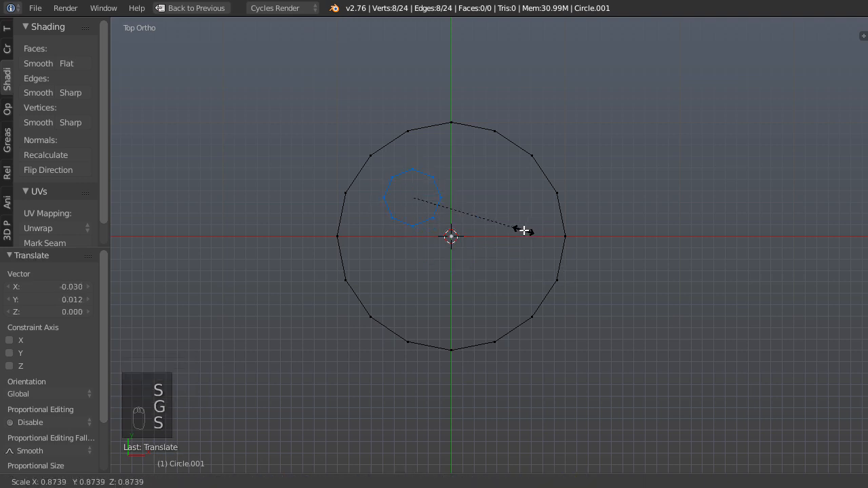
pyautogui.click(524, 231)
pyautogui.press('g')
pyautogui.click(479, 212)
# Duplicate the small circle into the upper-right quarter, then duplicate the pair about 0.68 downward in Y for four button holes.
pyautogui.hotkey('shift', 'd')
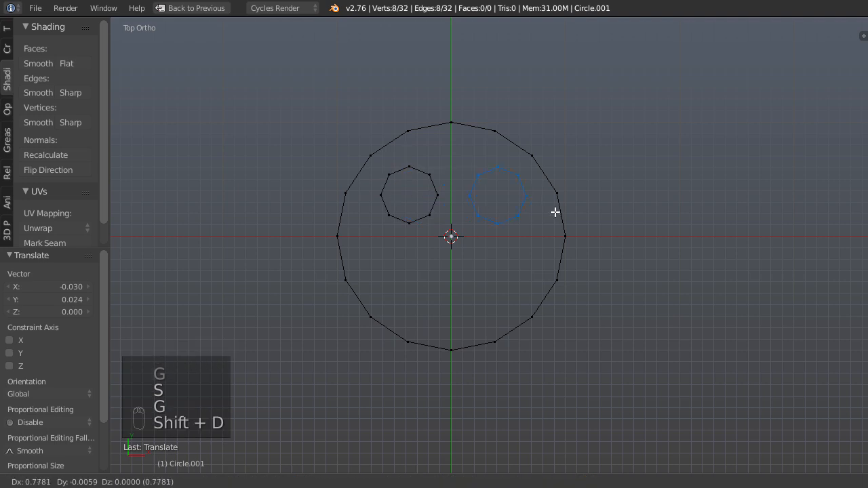
pyautogui.click(547, 211)
pyautogui.press('a')
pyautogui.press('b')
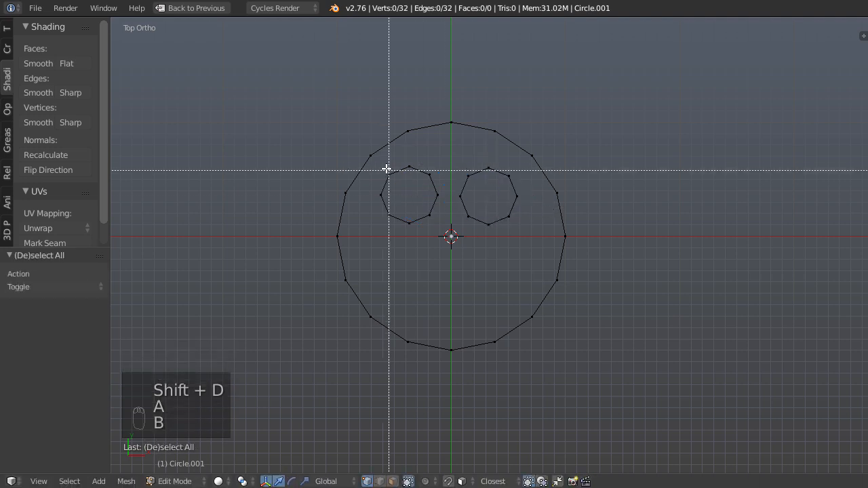
pyautogui.moveTo(379, 162); pyautogui.dragTo(524, 246)
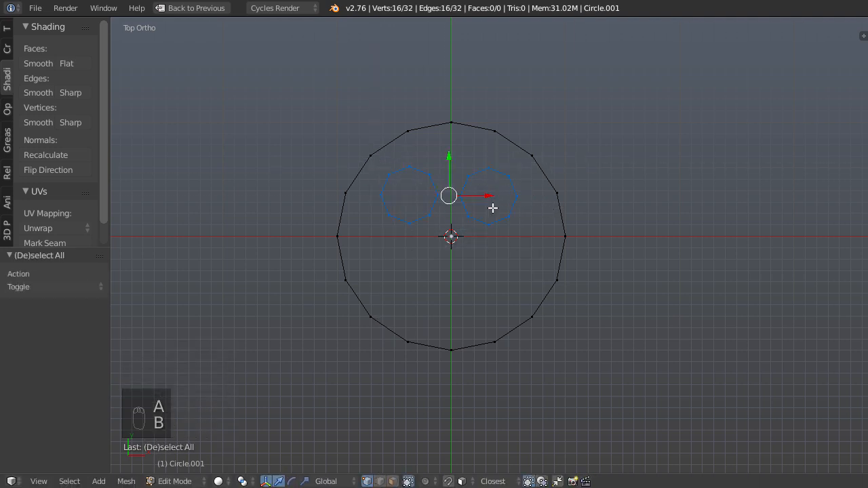
pyautogui.hotkey('shift', 'd')
pyautogui.click(493, 285)
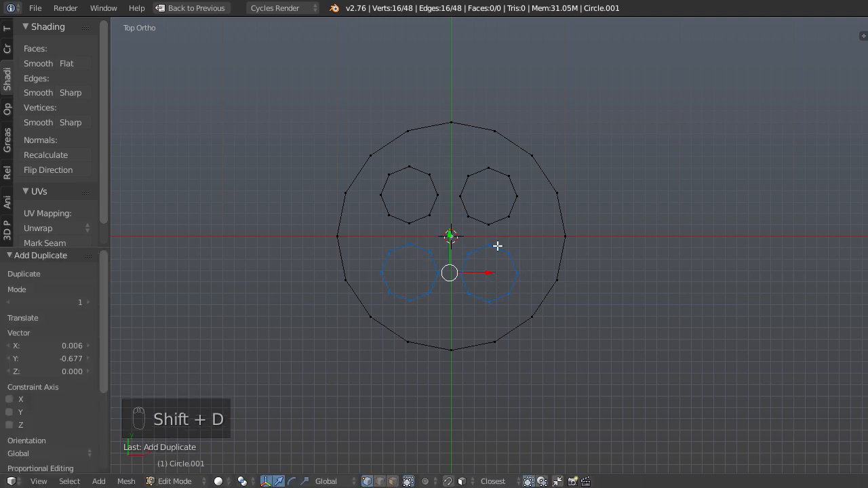
# Adjust the lower-left and lower-right small circles individually to space them evenly around the centre.
pyautogui.scroll(1, 487, 313)
pyautogui.press('a')
pyautogui.press('b')
pyautogui.moveTo(343, 215); pyautogui.dragTo(442, 304)
pyautogui.press('g')
pyautogui.click(441, 303)
pyautogui.press('a')
pyautogui.press('b')
pyautogui.moveTo(443, 221); pyautogui.dragTo(535, 307)
pyautogui.press('g')
pyautogui.click(534, 306)
# Adjust the upper-right and upper-left small circles individually so they line up with the lower pair, and deselect everything.
pyautogui.press('a')
pyautogui.press('b')
pyautogui.moveTo(444, 120); pyautogui.dragTo(531, 212)
pyautogui.press('g')
pyautogui.click(531, 213)
pyautogui.press('a')
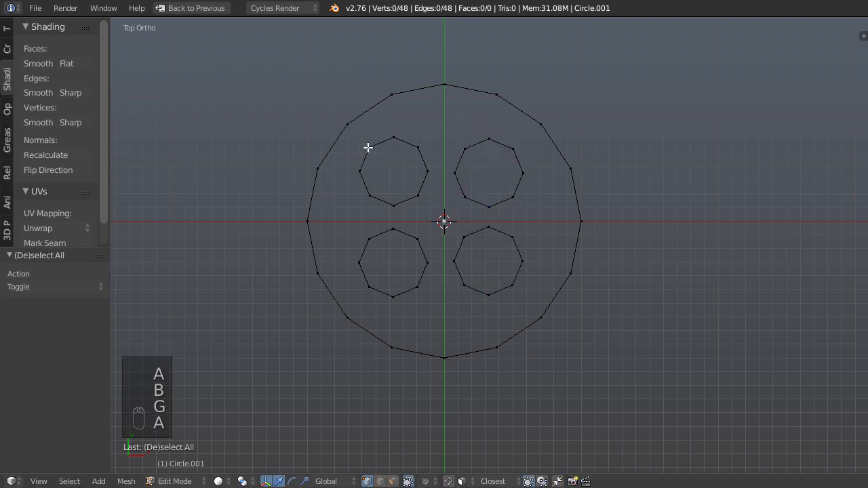
pyautogui.moveTo(346, 128); pyautogui.dragTo(449, 209)
pyautogui.press('g')
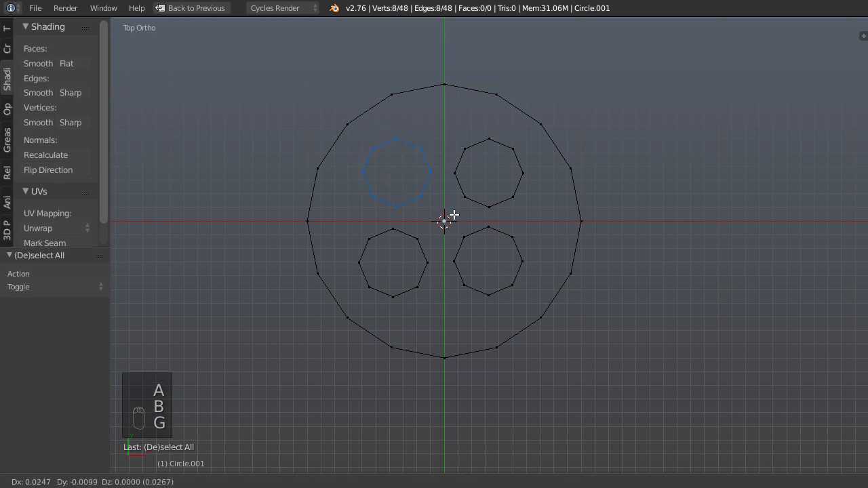
pyautogui.click(452, 215)
pyautogui.press('a')
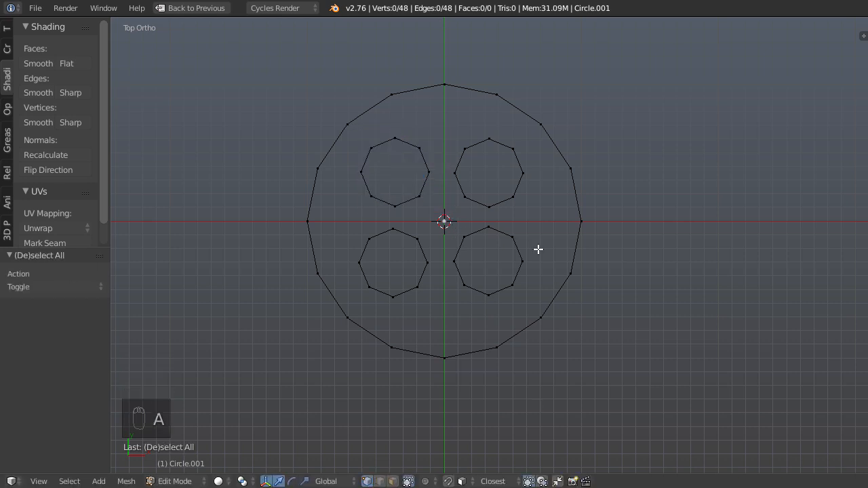
# Fill one quad between the outer circle and the lower-right hole and another beside the upper-right hole.
pyautogui.keyDown('shift'); pyautogui.moveTo(517, 343); pyautogui.dragTo(531, 343, button='middle'); pyautogui.keyUp('shift')
pyautogui.moveTo(520, 255); pyautogui.dragTo(687, 391)
pyautogui.press('f')
pyautogui.press('a')
pyautogui.press('b')
pyautogui.moveTo(517, 95); pyautogui.dragTo(623, 184)
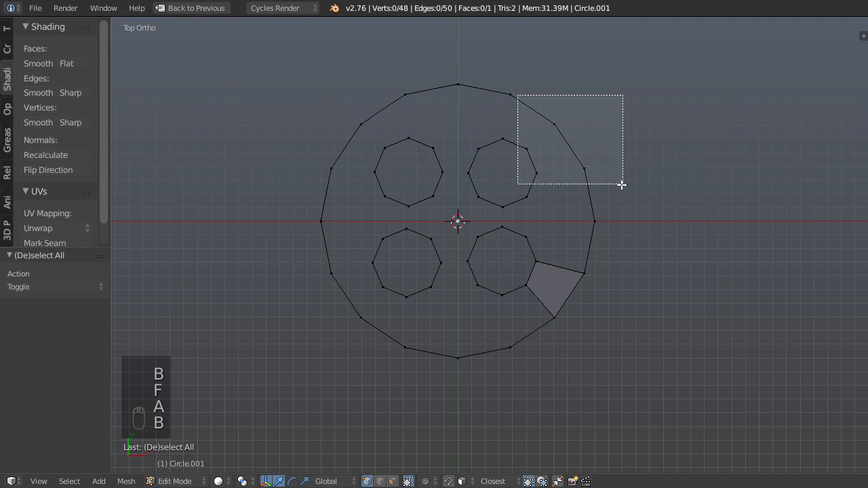
pyautogui.press('f')
# Fill the quad between the two right-hand holes and the quad from the top of the upper-right hole to the outer circle.
pyautogui.press('a')
pyautogui.press('b')
pyautogui.moveTo(516, 152); pyautogui.dragTo(556, 278)
pyautogui.press('f')
pyautogui.press('a')
pyautogui.press('b')
pyautogui.moveTo(476, 61); pyautogui.dragTo(572, 145)
pyautogui.press('b')
pyautogui.moveTo(516, 137); pyautogui.dragTo(541, 163)
pyautogui.press('f')
# Fill the quad between the two upper holes and the quads joining the upper-left hole to the outer circle, undoing any wrong fill.
pyautogui.press('a')
pyautogui.press('b')
pyautogui.moveTo(400, 111); pyautogui.dragTo(511, 154)
pyautogui.press('f')
pyautogui.press('a')
pyautogui.hotkey('ctrl', 'z')
pyautogui.hotkey('ctrl', 'z')
pyautogui.press('a')
pyautogui.press('b')
pyautogui.moveTo(292, 157); pyautogui.dragTo(388, 222)
pyautogui.press('f')
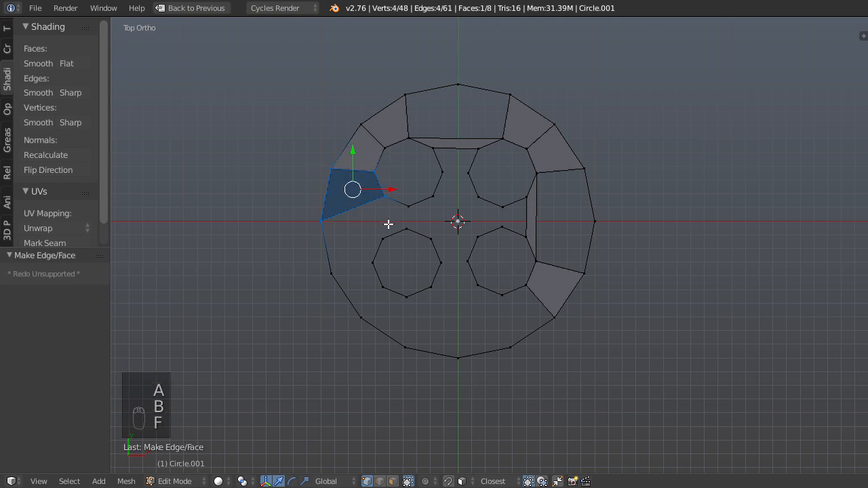
# Fill the two quad faces stacked in the gap between the two upper holes.
pyautogui.press('a')
pyautogui.press('b')
pyautogui.moveTo(427, 147); pyautogui.dragTo(484, 177)
pyautogui.press('f')
pyautogui.press('a')
pyautogui.press('b')
pyautogui.moveTo(411, 165); pyautogui.dragTo(491, 211)
pyautogui.press('b')
pyautogui.press('f')
# Fill the quad face in the gap between the two right-hand holes.
pyautogui.press('a')
pyautogui.press('b')
pyautogui.moveTo(494, 190); pyautogui.dragTo(532, 245)
pyautogui.press('f')
# Fill the narrow face beneath the two lower holes and the two faces in the gap between them.
pyautogui.press('a')
pyautogui.press('b')
pyautogui.moveTo(397, 275); pyautogui.dragTo(509, 307)
pyautogui.press('f')
pyautogui.press('a')
pyautogui.press('b')
pyautogui.moveTo(420, 255); pyautogui.dragTo(490, 296)
pyautogui.press('f')
pyautogui.press('a')
pyautogui.press('b')
pyautogui.moveTo(421, 229); pyautogui.dragTo(486, 267)
pyautogui.press('f')
# Fill the central square face and the remaining faces connecting it to the gaps between the holes.
pyautogui.press('a')
pyautogui.press('b')
pyautogui.moveTo(468, 194); pyautogui.dragTo(511, 252)
pyautogui.press('f')
pyautogui.press('a')
pyautogui.press('b')
pyautogui.moveTo(419, 188); pyautogui.dragTo(488, 247)
pyautogui.press('f')
pyautogui.press('a')
# Delete the misplaced face with the slanted edge beside the upper-left hole.
pyautogui.press('b')
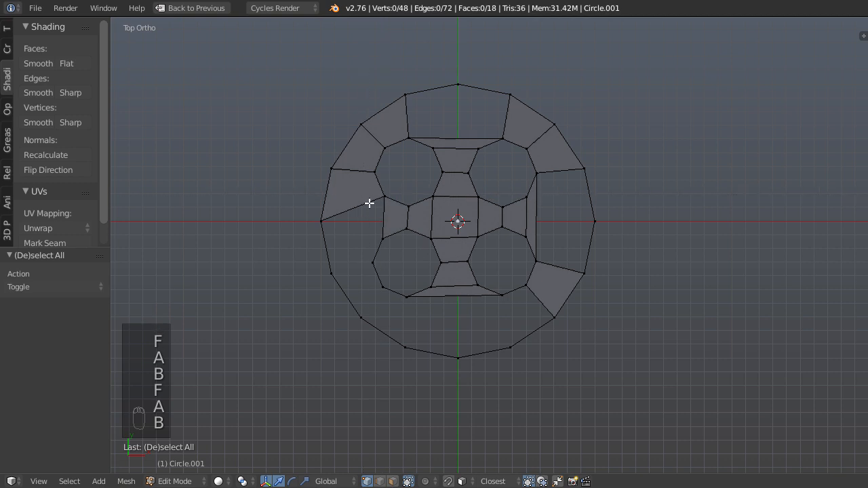
pyautogui.moveTo(364, 193); pyautogui.dragTo(371, 205)
pyautogui.press('Delete')
pyautogui.click(349, 224)
# Fill the narrow strip face bridging the outer sides of the two left-hand holes.
pyautogui.press('a')
pyautogui.press('a')
pyautogui.press('b')
pyautogui.moveTo(354, 158); pyautogui.dragTo(382, 272)
pyautogui.press('f')
# Fill the two rim faces between the lower-left hole and the outer circle.
pyautogui.press('a')
pyautogui.press('b')
pyautogui.moveTo(320, 243); pyautogui.dragTo(391, 326)
pyautogui.press('f')
pyautogui.press('a')
pyautogui.press('b')
pyautogui.moveTo(353, 277); pyautogui.dragTo(415, 355)
pyautogui.press('f')
# Fill the missing rim face between the lower-right hole and the outer circle, including the outer corner vertex in the selection.
pyautogui.press('a')
pyautogui.press('b')
pyautogui.moveTo(490, 271); pyautogui.dragTo(546, 357)
pyautogui.press('f')
pyautogui.hotkey('ctrl', 'z')
pyautogui.press('b')
pyautogui.moveTo(540, 301); pyautogui.dragTo(575, 340)
pyautogui.press('f')
pyautogui.press('a')
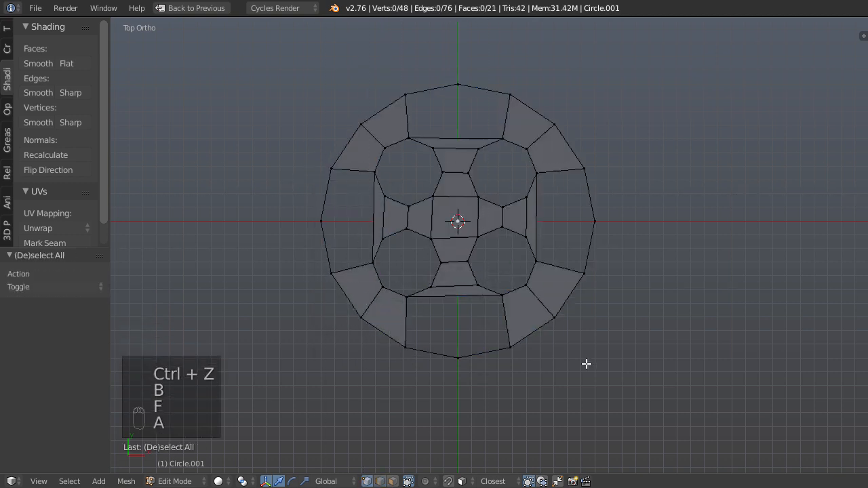
# Add one horizontal and one vertical loop cut centred through the faces between the four holes.
pyautogui.hotkey('ctrl', 'r')
pyautogui.click(542, 217)
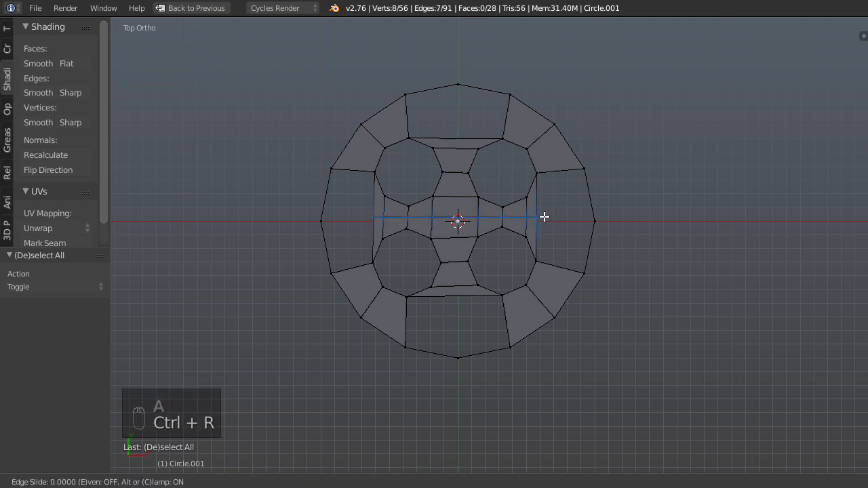
pyautogui.rightClick(538, 217)
pyautogui.hotkey('ctrl', 'r')
pyautogui.click(459, 196)
pyautogui.rightClick(460, 196)
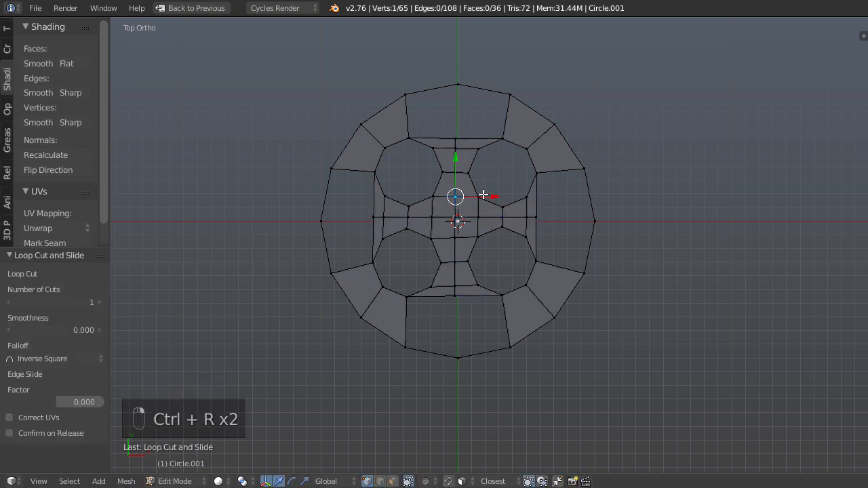
# Fill the two rim faces on the disc's right side, above and below the horizontal loop cut.
pyautogui.press('a')
pyautogui.press('b')
pyautogui.moveTo(535, 155); pyautogui.dragTo(625, 233)
pyautogui.press('f')
pyautogui.press('a')
pyautogui.press('b')
pyautogui.moveTo(531, 201); pyautogui.dragTo(654, 283)
pyautogui.press('f')
# Fill the bottom rim opening with faces meeting at the vertical loop cut.
pyautogui.press('a')
pyautogui.press('b')
pyautogui.moveTo(452, 291); pyautogui.dragTo(519, 376)
pyautogui.press('f')
# Fill the two rim faces on the disc's left side, below and above the horizontal loop cut.
pyautogui.press('a')
pyautogui.press('b')
pyautogui.moveTo(295, 210); pyautogui.dragTo(377, 274)
pyautogui.press('f')
pyautogui.hotkey('ctrl', 'z')
pyautogui.press('f')
pyautogui.press('a')
pyautogui.press('b')
pyautogui.moveTo(294, 154); pyautogui.dragTo(376, 240)
pyautogui.press('f')
# Fill the two rim faces at the disc's top, on both sides of the vertical loop cut.
pyautogui.press('a')
pyautogui.press('b')
pyautogui.moveTo(392, 59); pyautogui.dragTo(467, 145)
pyautogui.press('f')
pyautogui.press('a')
pyautogui.press('b')
pyautogui.moveTo(441, 63); pyautogui.dragTo(517, 146)
pyautogui.press('f')
pyautogui.press('a')
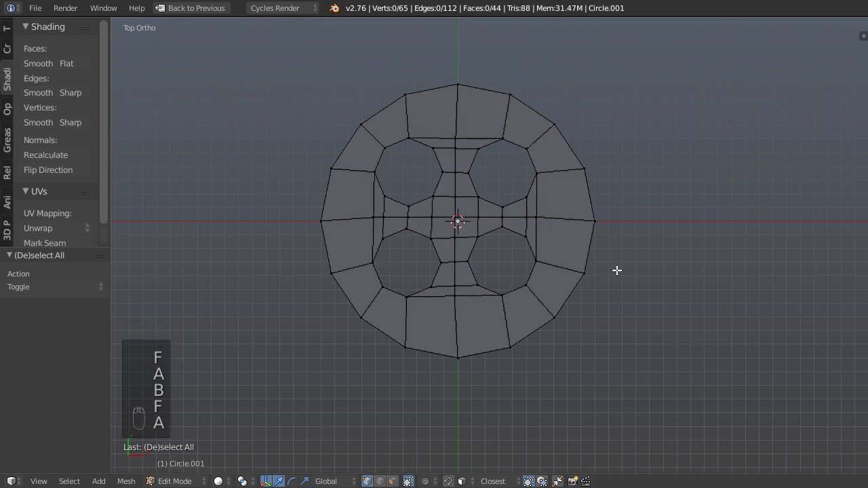
# Select all inner vertices around the holes and move them about 0.012 in X and -0.048 in Y to centre them.
pyautogui.scroll(-1, 616, 278)
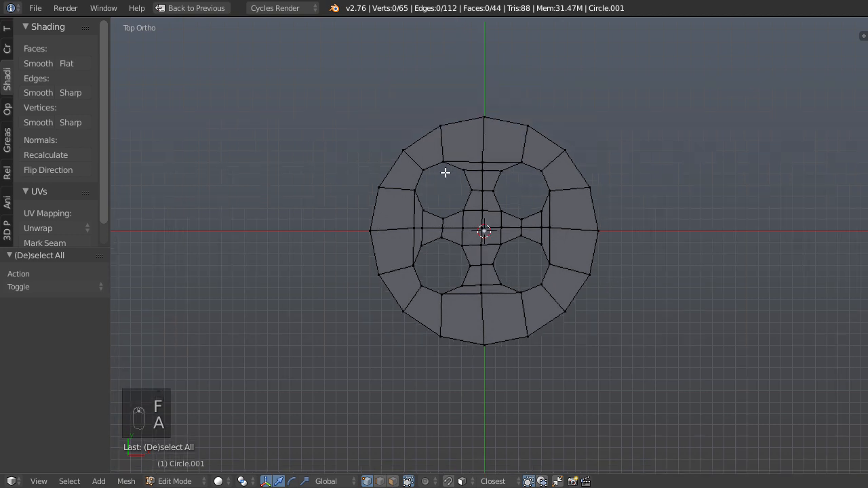
pyautogui.moveTo(397, 242)
pyautogui.keyDown('ctrl'); pyautogui.mouseDown()
pyautogui.moveTo(454, 314)
pyautogui.moveTo(562, 262)
pyautogui.moveTo(554, 160)
pyautogui.moveTo(461, 145)
pyautogui.mouseUp(); pyautogui.keyUp('ctrl')
pyautogui.press('g')
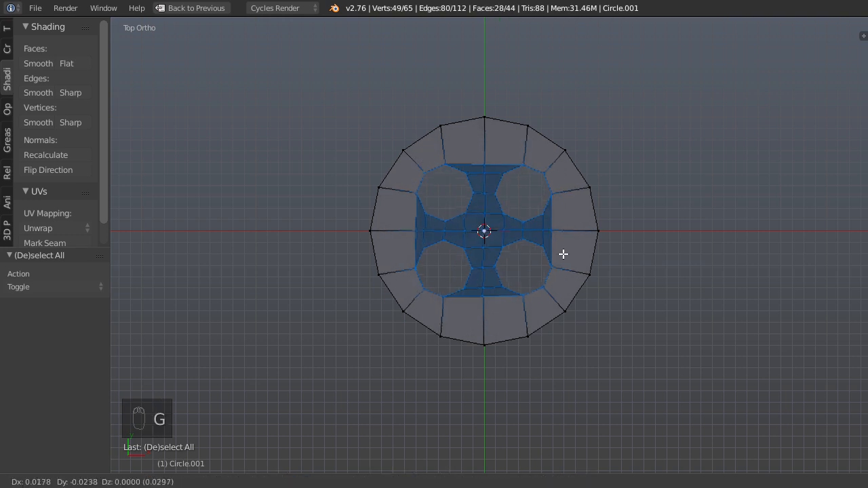
pyautogui.click(562, 256)
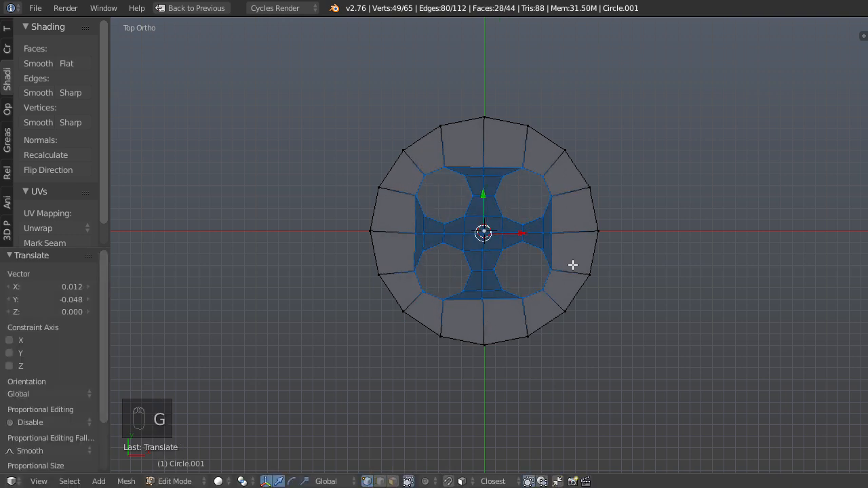
pyautogui.press('Tab')
# Restore the full workspace layout and add a Solidify modifier with a thickness of 0.166 to the disc.
pyautogui.moveTo(695, 343); pyautogui.dragTo(572, 315, button='middle')
pyautogui.hotkey('shift', 'space')
pyautogui.moveTo(450, 168); pyautogui.dragTo(471, 170, button='middle')
pyautogui.click(739, 145)
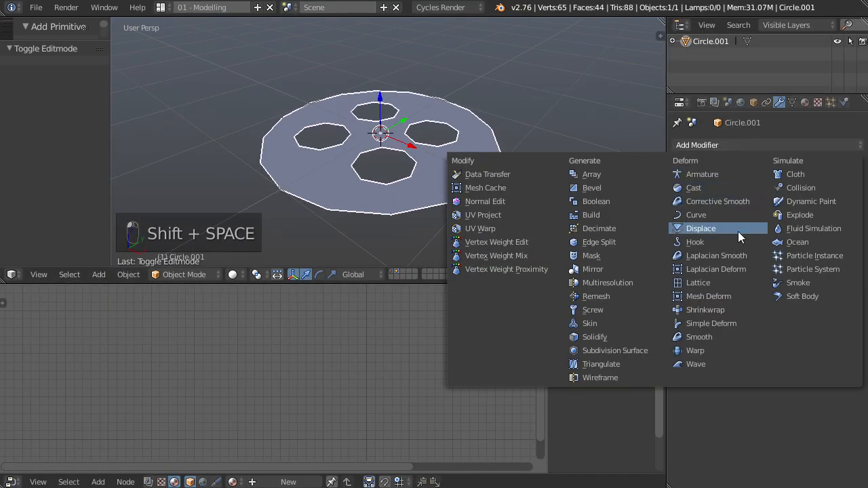
pyautogui.click(627, 337)
pyautogui.moveTo(720, 203); pyautogui.dragTo(732, 203)
pyautogui.moveTo(407, 119); pyautogui.dragTo(411, 130, button='middle')
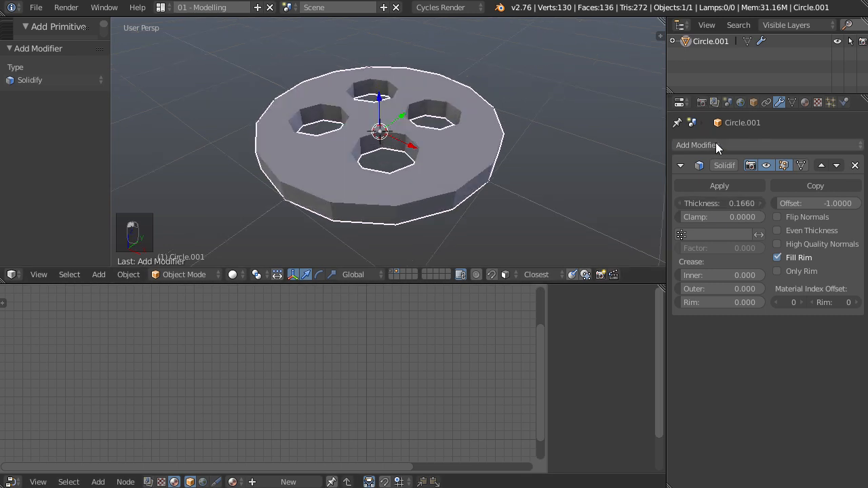
# Add a Subdivision Surface modifier and move it above the Solidify modifier in the stack.
pyautogui.click(715, 145)
pyautogui.click(615, 350)
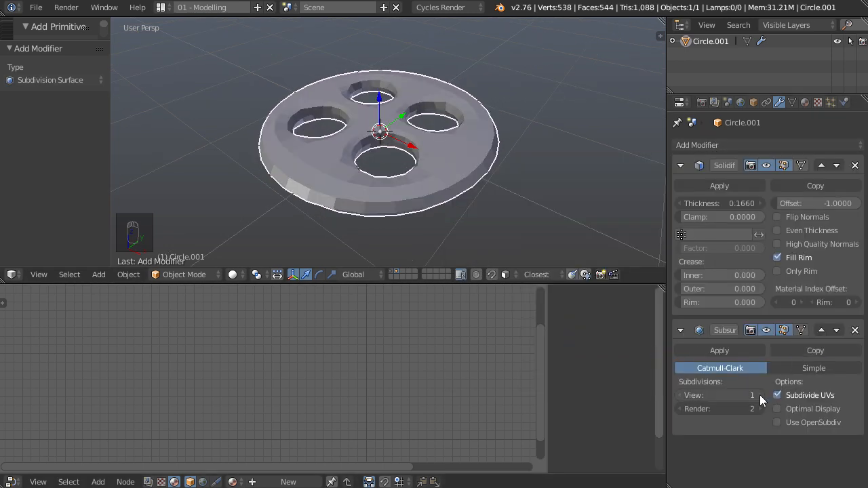
pyautogui.click(825, 329)
pyautogui.moveTo(498, 136); pyautogui.dragTo(522, 154, button='middle')
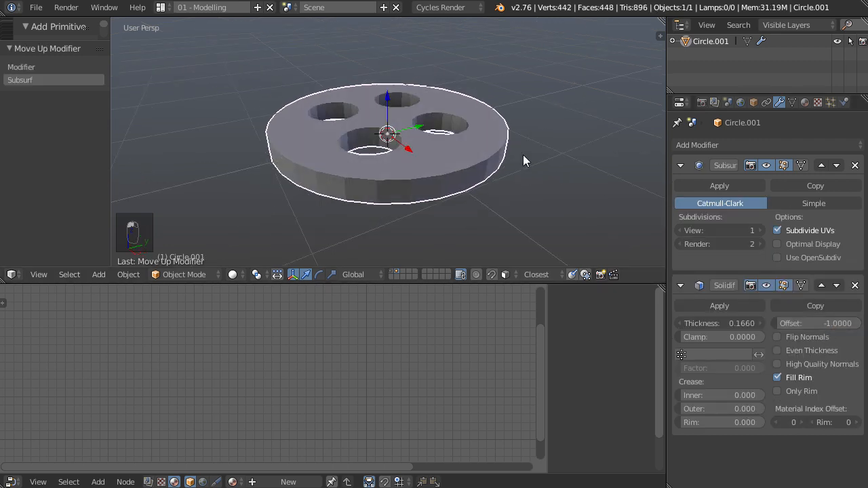
# Add a Bevel modifier to the disc after the Solidify modifier.
pyautogui.click(703, 146)
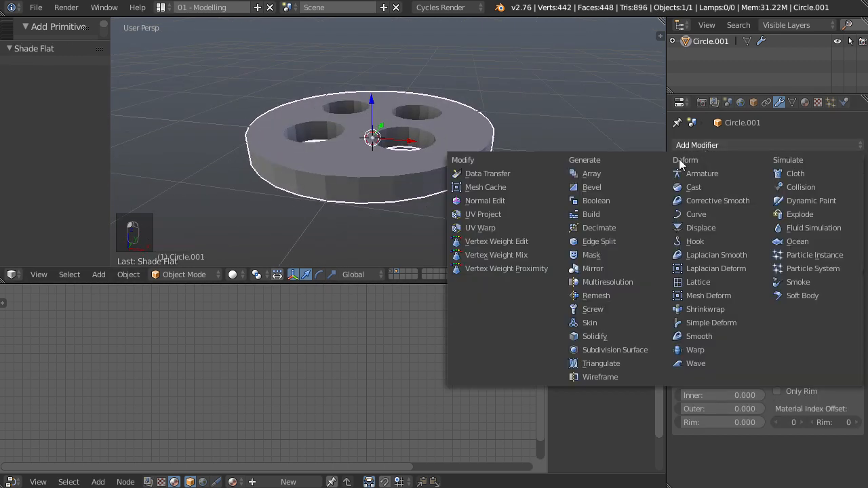
pyautogui.click(631, 191)
pyautogui.moveTo(447, 127); pyautogui.dragTo(366, 157, button='middle')
# Mark the disc's edges with temporary grease pencil strokes and erase them.
pyautogui.moveTo(363, 161); pyautogui.dragTo(362, 175)
pyautogui.moveTo(308, 132); pyautogui.dragTo(310, 175)
pyautogui.moveTo(267, 129); pyautogui.dragTo(437, 120)
pyautogui.moveTo(436, 130)
pyautogui.mouseDown(button='right')
pyautogui.moveTo(256, 130)
pyautogui.moveTo(441, 125)
pyautogui.moveTo(432, 175)
pyautogui.mouseUp(button='right')
pyautogui.press('d')
pyautogui.moveTo(420, 129); pyautogui.dragTo(468, 139, button='middle')
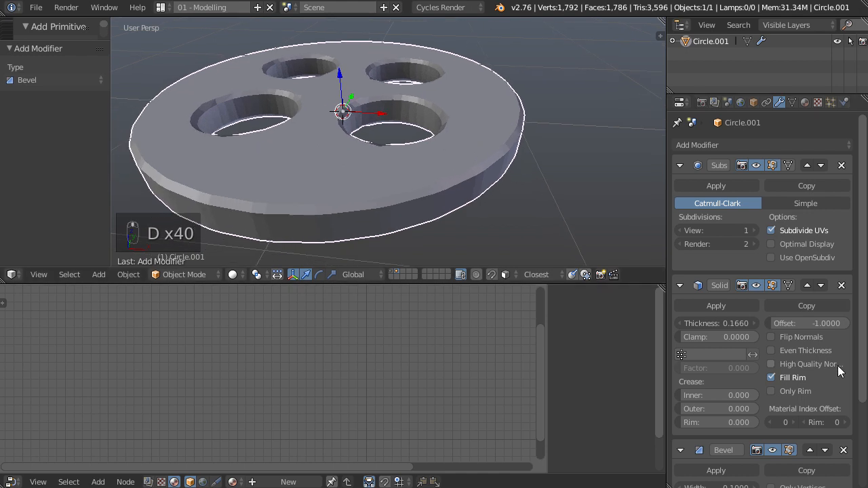
# Set the Bevel modifier's limit method to Angle and inspect the disc's bevelled edges.
pyautogui.scroll(-4, 838, 370)
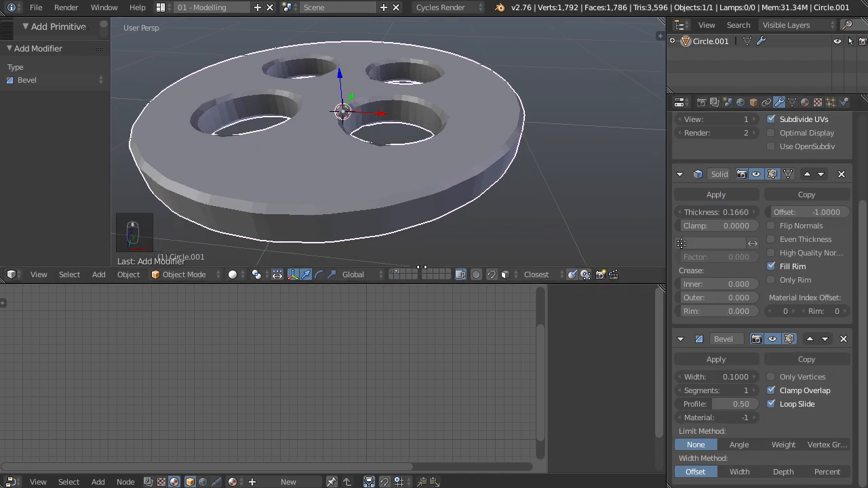
pyautogui.click(752, 446)
pyautogui.moveTo(373, 165); pyautogui.dragTo(401, 163, button='middle')
pyautogui.moveTo(384, 203); pyautogui.dragTo(413, 163, button='middle')
pyautogui.press('d')
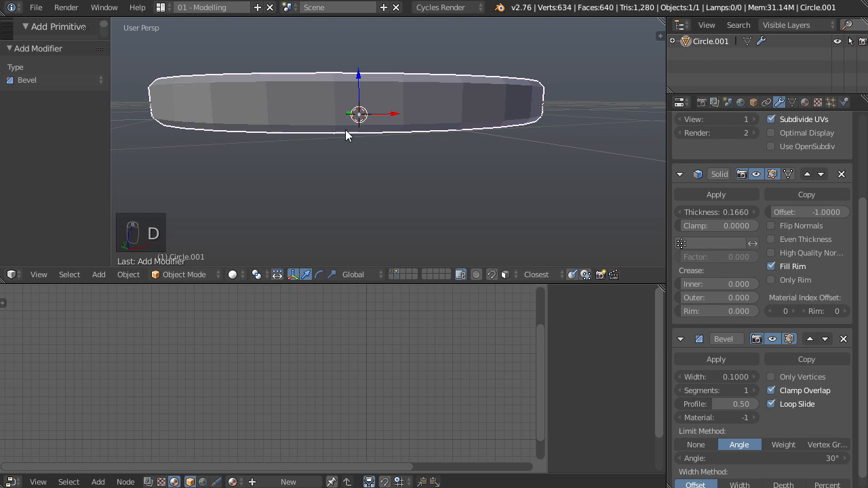
pyautogui.moveTo(428, 130); pyautogui.dragTo(543, 176, button='middle')
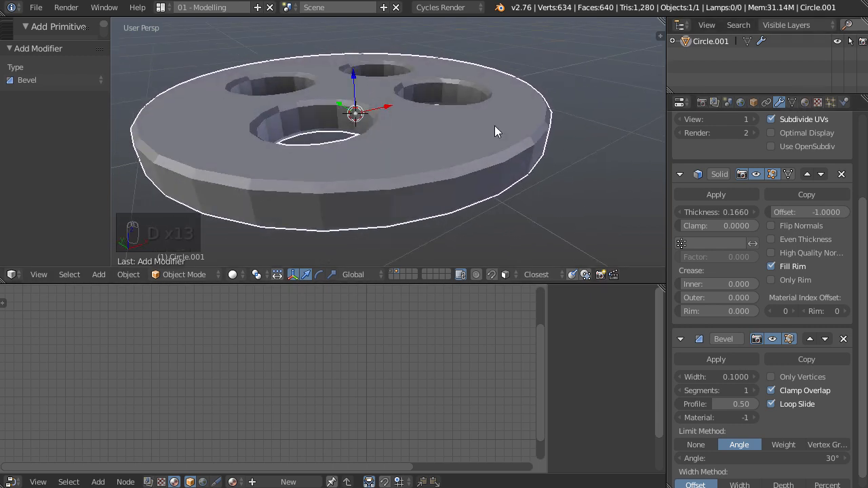
# Shade the disc smooth and enable Auto Smooth with an angle of 25°.
pyautogui.press('z')
pyautogui.click(445, 158)
pyautogui.click(792, 102)
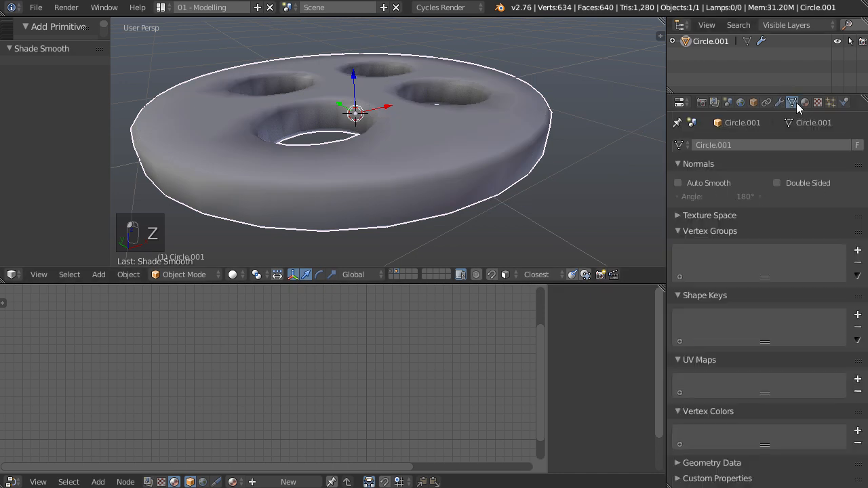
pyautogui.click(678, 182)
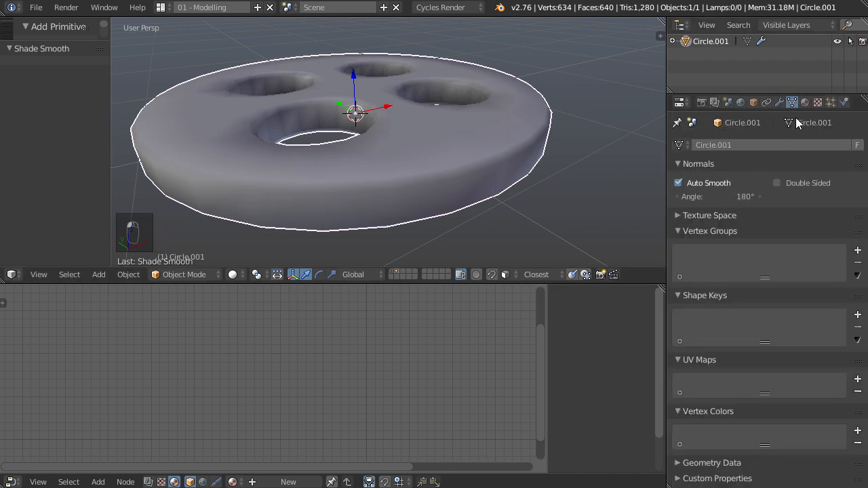
pyautogui.moveTo(721, 195); pyautogui.dragTo(721, 196)
pyautogui.click(721, 195)
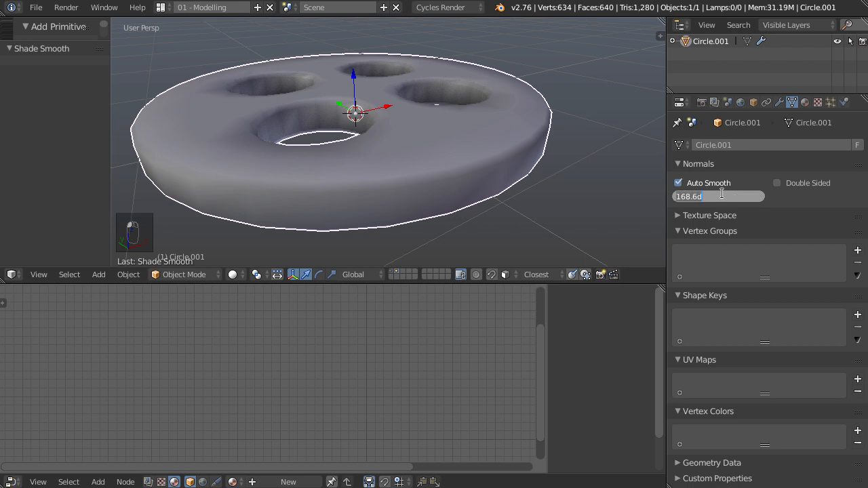
pyautogui.write('25')
pyautogui.press('Return')
pyautogui.moveTo(576, 132)
pyautogui.mouseDown(button='middle')
pyautogui.moveTo(591, 204)
pyautogui.moveTo(530, 110)
pyautogui.moveTo(468, 170)
pyautogui.mouseUp(button='middle')
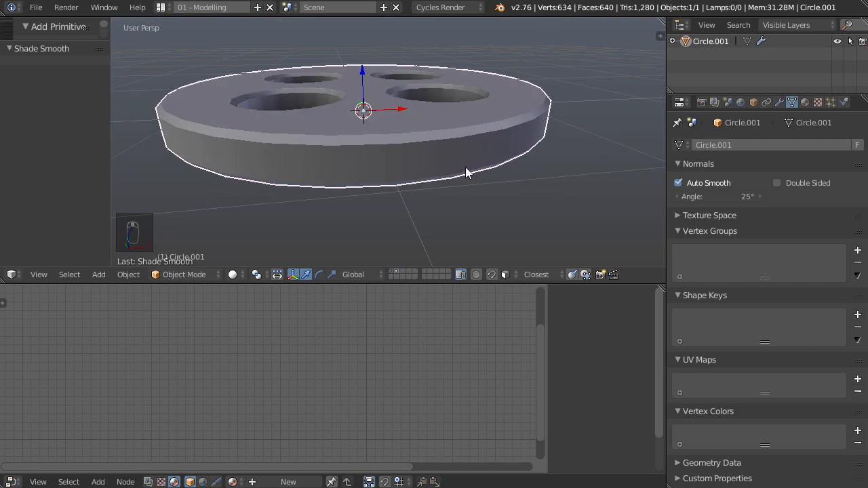
# Move the four-hole button to the first layer and display that layer with the snowman.
pyautogui.moveTo(380, 161); pyautogui.dragTo(495, 200, button='middle')
pyautogui.scroll(-4, 464, 133)
pyautogui.scroll(2, 473, 149)
pyautogui.moveTo(473, 148); pyautogui.dragTo(493, 156, button='middle')
pyautogui.scroll(-3, 505, 101)
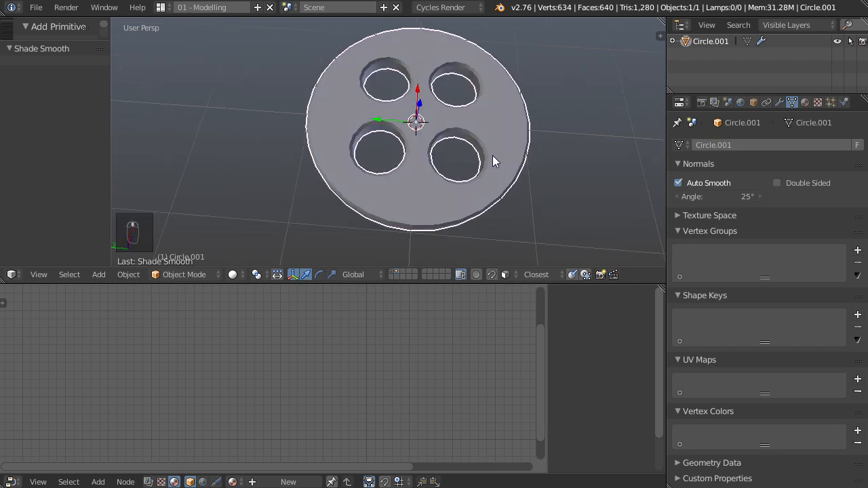
pyautogui.press('m')
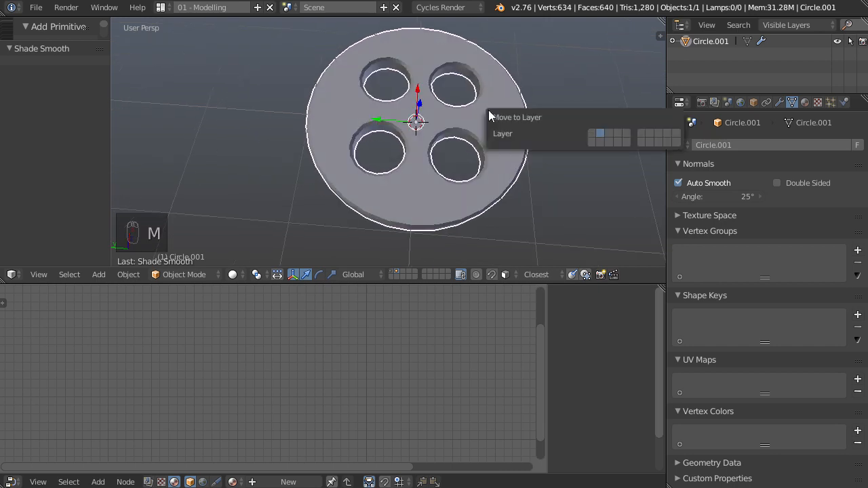
pyautogui.click(591, 134)
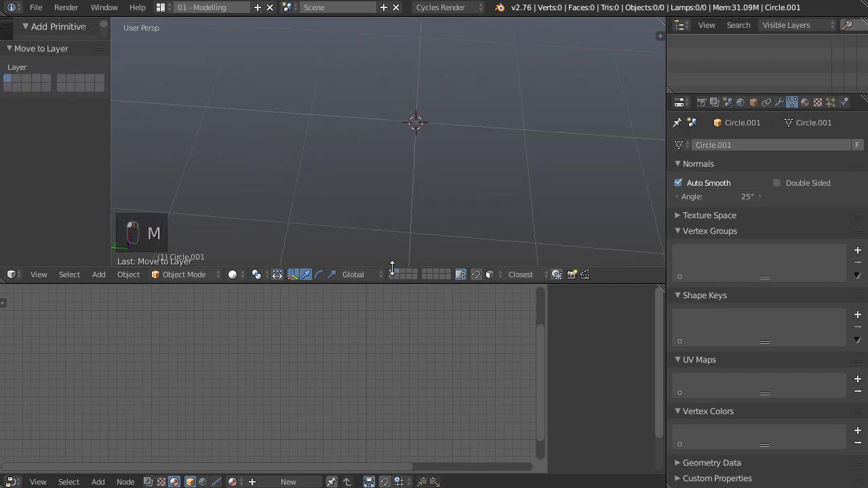
pyautogui.click(391, 271)
# Move the button out in front of the snowman in side view and rotate it upright.
pyautogui.scroll(-3, 400, 239)
pyautogui.moveTo(434, 217); pyautogui.dragTo(358, 127, button='middle')
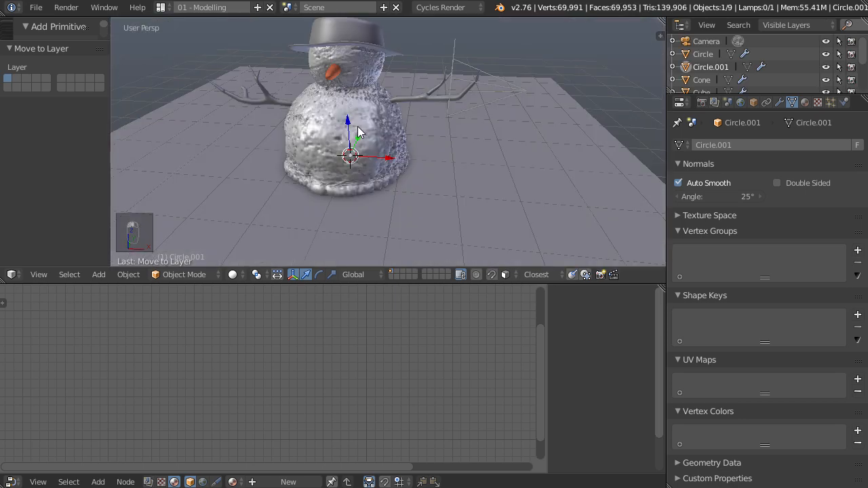
pyautogui.press('KP_3')
pyautogui.scroll(3, 434, 162)
pyautogui.press('g')
pyautogui.click(444, 174)
pyautogui.press('r')
pyautogui.click(420, 231)
# Reposition the button in front of the snowman's lower body and scale it down to about 0.117.
pyautogui.scroll(3, 452, 153)
pyautogui.press('g')
pyautogui.click(444, 146)
pyautogui.press('s')
pyautogui.click(286, 80)
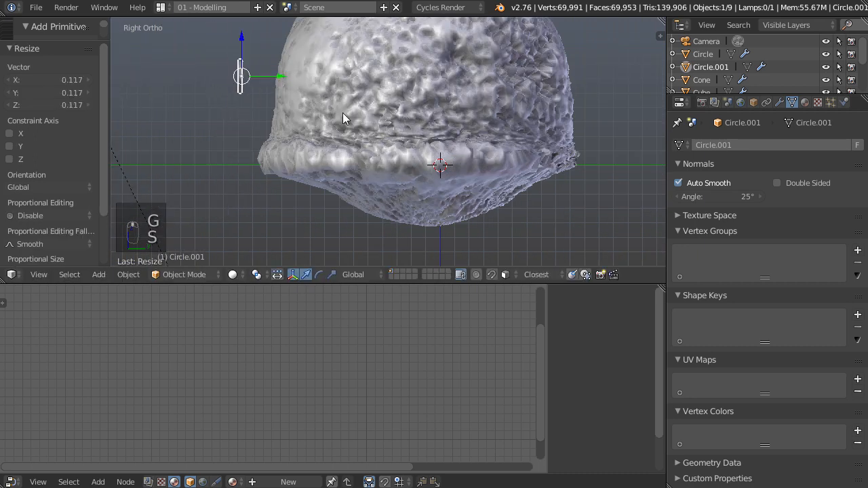
# Move the button against the front of the snowman's body in side view and tilt it about 16° to follow the surface.
pyautogui.scroll(2, 386, 166)
pyautogui.keyDown('shift'); pyautogui.scroll(2, 377, 156); pyautogui.keyUp('shift')
pyautogui.press('g')
pyautogui.click(401, 140)
pyautogui.scroll(2, 399, 149)
pyautogui.press('r')
pyautogui.click(403, 171)
pyautogui.press('g')
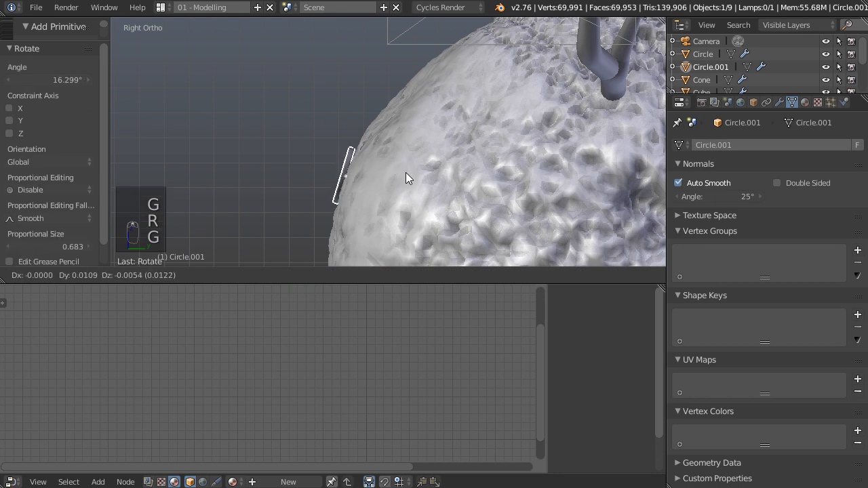
pyautogui.click(406, 175)
# Push the button about 0.008 along the Y axis into the snow surface.
pyautogui.moveTo(406, 175); pyautogui.dragTo(374, 186, button='middle')
pyautogui.press('g')
pyautogui.press('y')
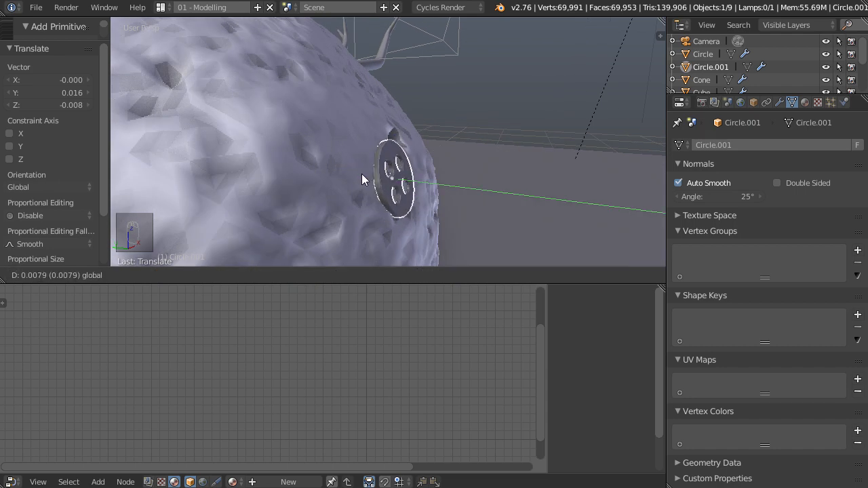
pyautogui.click(363, 173)
pyautogui.moveTo(363, 174)
pyautogui.mouseDown(button='middle')
pyautogui.moveTo(457, 199)
pyautogui.moveTo(364, 175)
pyautogui.mouseUp(button='middle')
# Duplicate the button higher up the body in side view and rotate the copy about 25° to lie flat on the snow.
pyautogui.press('KP_3')
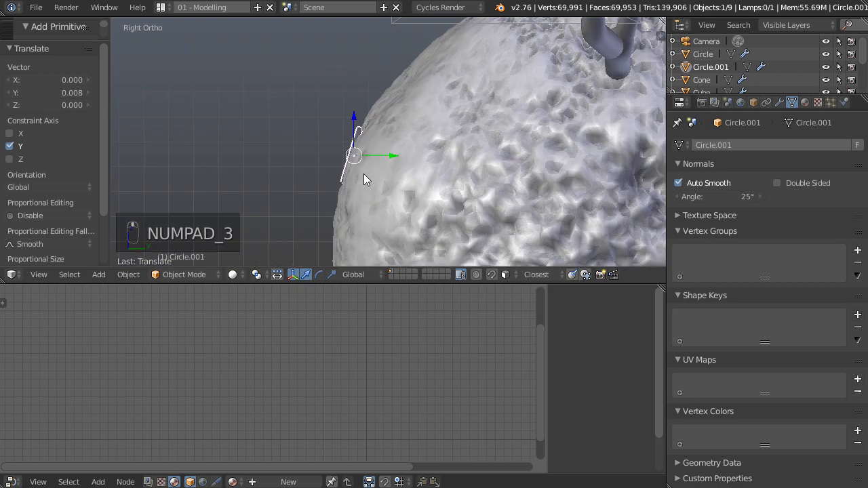
pyautogui.hotkey('shift', 'd')
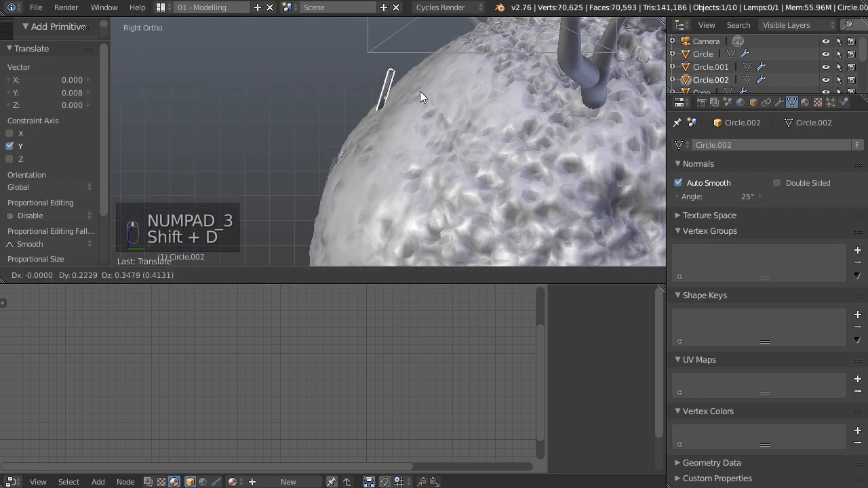
pyautogui.click(404, 103)
pyautogui.press('r')
pyautogui.click(436, 132)
pyautogui.press('g')
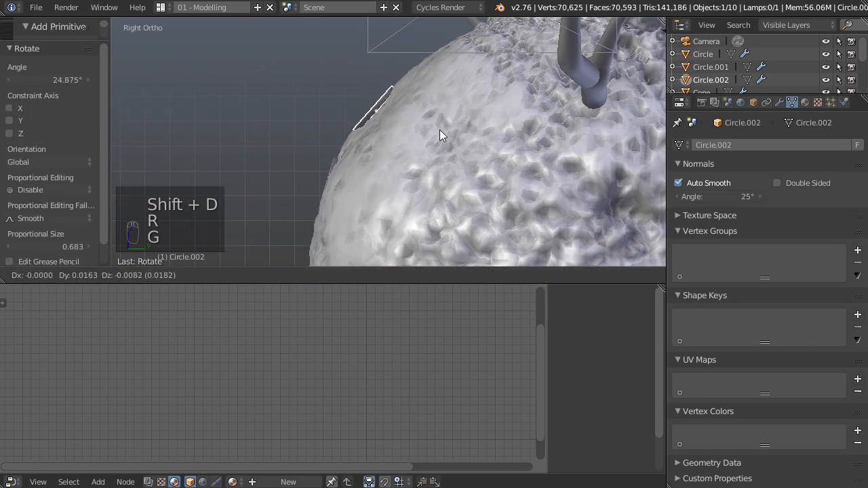
pyautogui.click(435, 133)
# Scale the upper button by about 0.874 and the lower button by about 0.857.
pyautogui.moveTo(435, 133); pyautogui.dragTo(542, 181, button='middle')
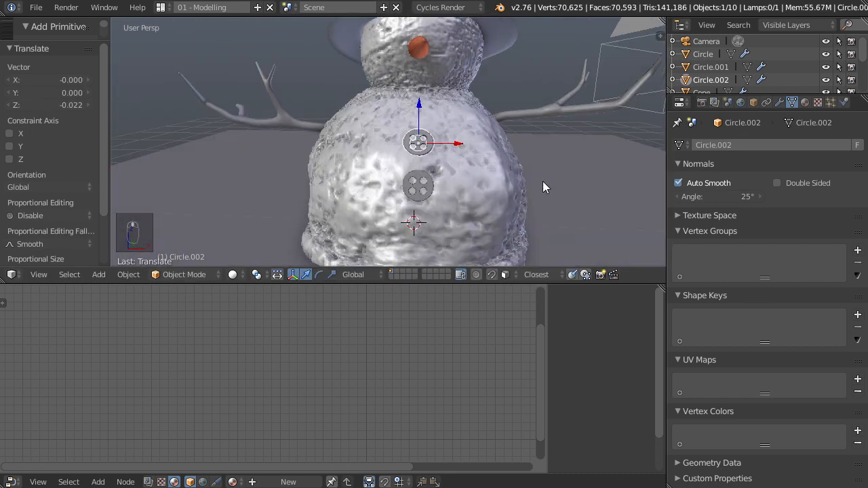
pyautogui.scroll(2, 542, 181)
pyautogui.press('s')
pyautogui.click(414, 174)
pyautogui.rightClick(373, 190)
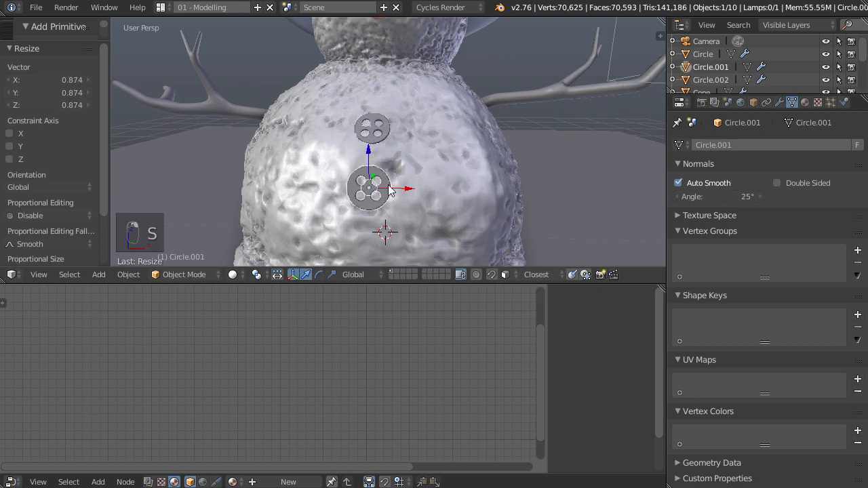
pyautogui.press('s')
pyautogui.click(436, 187)
# Move the upper button further up the body in side view, about 0.134 in Y and 0.144 in Z.
pyautogui.rightClick(381, 127)
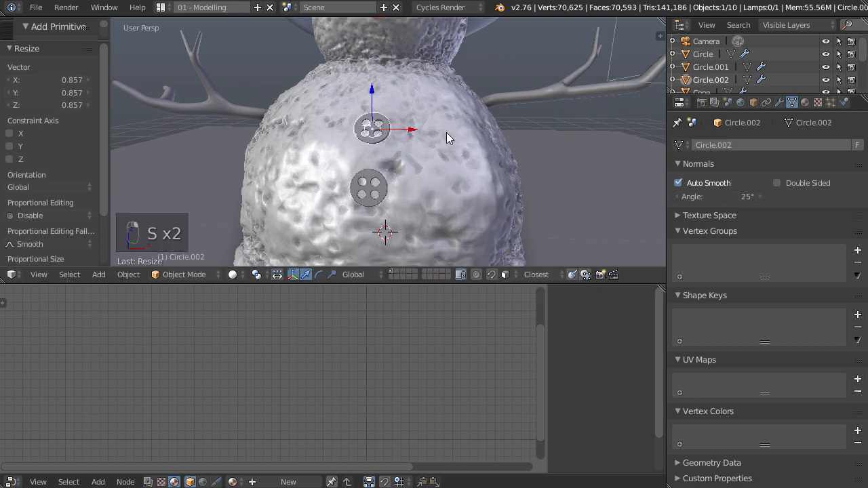
pyautogui.moveTo(446, 133); pyautogui.dragTo(413, 142, button='middle')
pyautogui.press('KP_3')
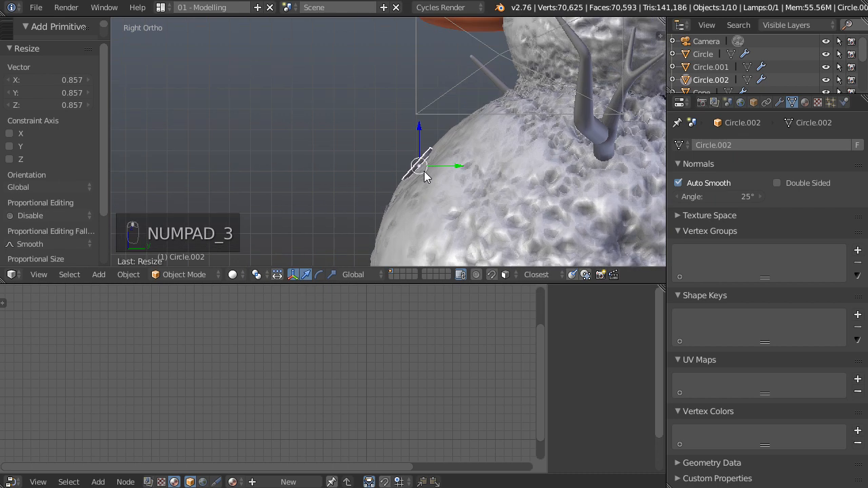
pyautogui.keyDown('shift'); pyautogui.moveTo(425, 170); pyautogui.dragTo(474, 124, button='middle'); pyautogui.keyUp('shift')
pyautogui.press('g')
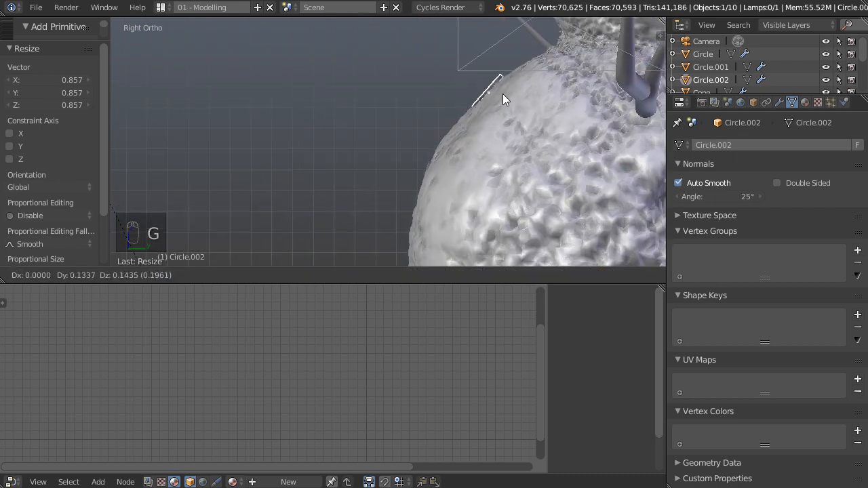
pyautogui.click(503, 93)
# Move the lower button about -0.046 in Y and -0.121 in Z, and tilt it slightly to match the body's curve.
pyautogui.rightClick(425, 169)
pyautogui.keyDown('shift'); pyautogui.moveTo(430, 164); pyautogui.dragTo(438, 139, button='middle'); pyautogui.keyUp('shift')
pyautogui.press('g')
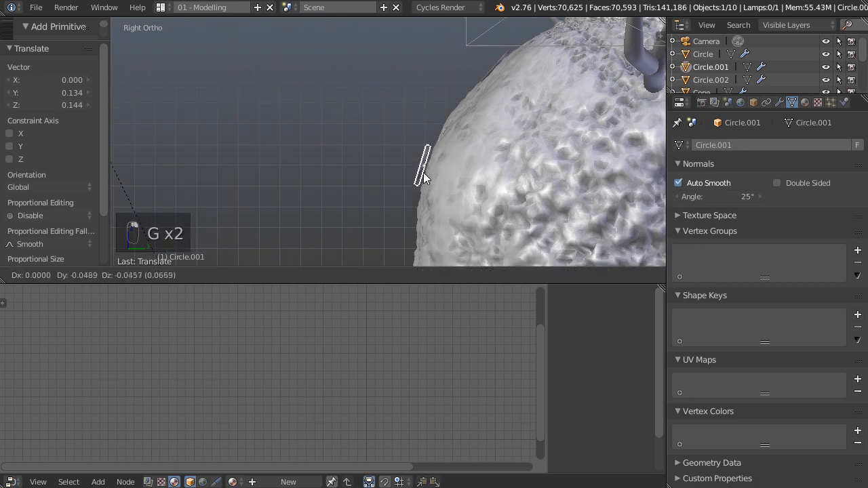
pyautogui.click(423, 181)
pyautogui.press('r')
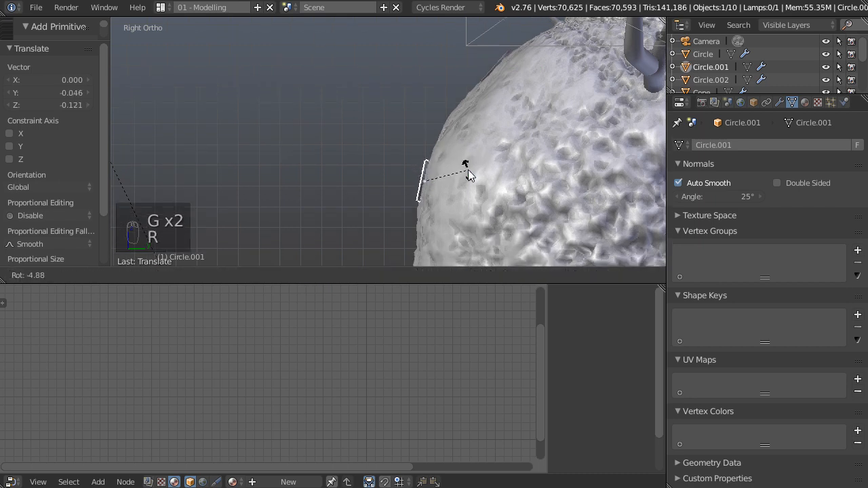
pyautogui.click(465, 169)
# Duplicate the lower button into the gap between the two body buttons and rotate it to follow the surface.
pyautogui.hotkey('shift', 'd')
pyautogui.click(490, 102)
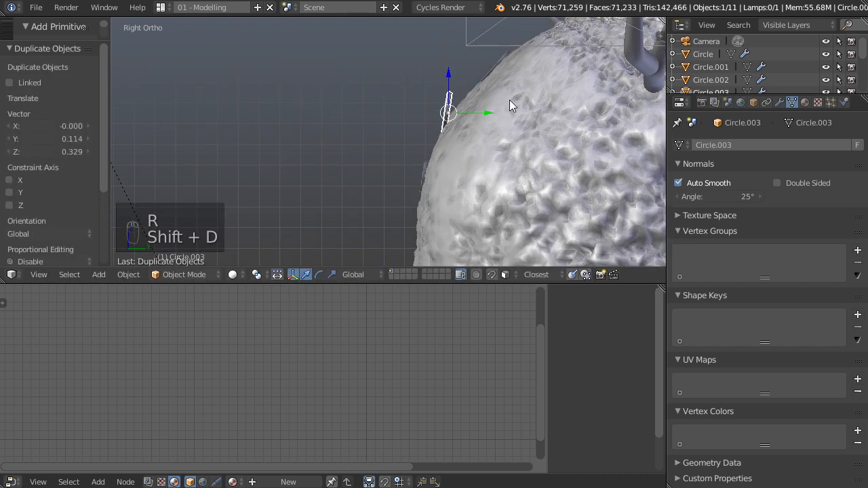
pyautogui.press('r')
pyautogui.click(520, 144)
pyautogui.press('g')
pyautogui.click(525, 144)
# Adjust the middle button along the Y axis so it sits on the snow surface.
pyautogui.moveTo(524, 144); pyautogui.dragTo(471, 169, button='middle')
pyautogui.press('g')
pyautogui.press('y')
pyautogui.click(284, 118)
pyautogui.scroll(2, 356, 133)
pyautogui.press('g')
pyautogui.press('y')
pyautogui.click(353, 138)
# Duplicate the middle button up to the face as an eye and rotate it about -31° in side view.
pyautogui.press('KP_1')
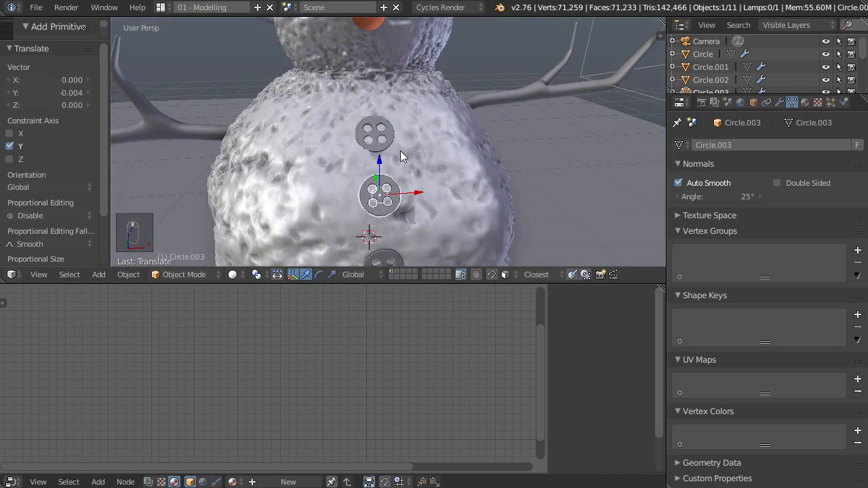
pyautogui.keyDown('shift'); pyautogui.moveTo(407, 127); pyautogui.dragTo(420, 211, button='middle'); pyautogui.keyUp('shift')
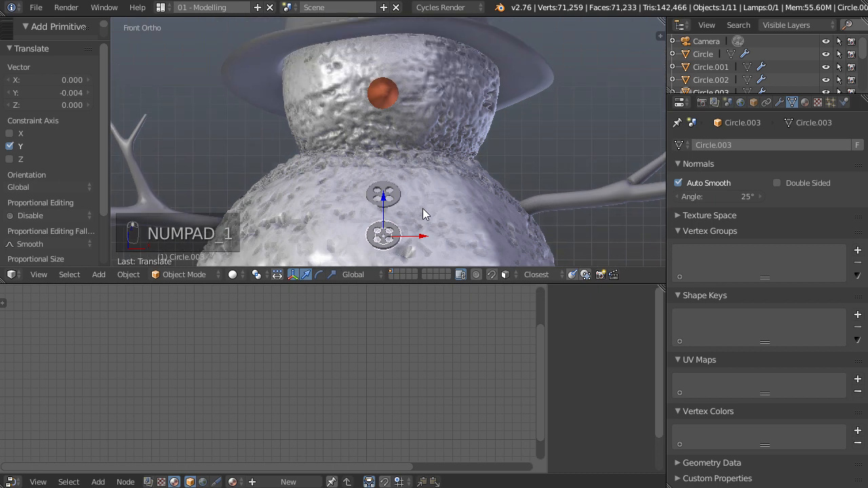
pyautogui.hotkey('shift', 'd')
pyautogui.click(457, 39)
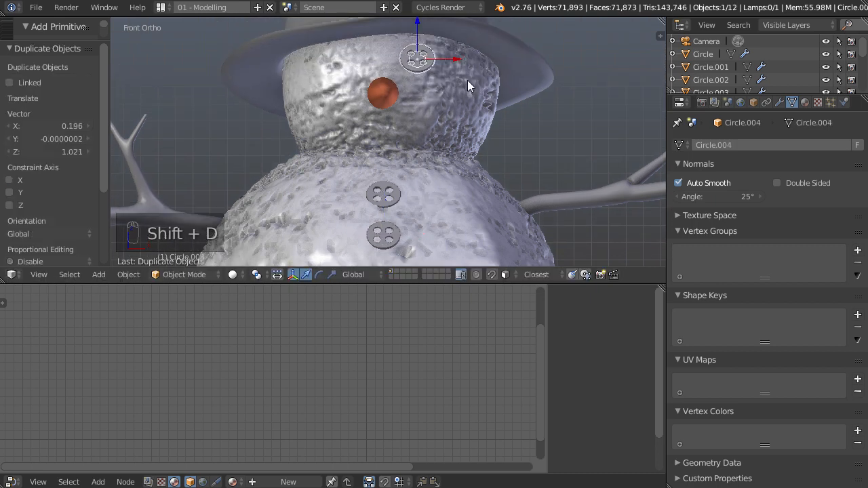
pyautogui.press('KP_3')
pyautogui.press('r')
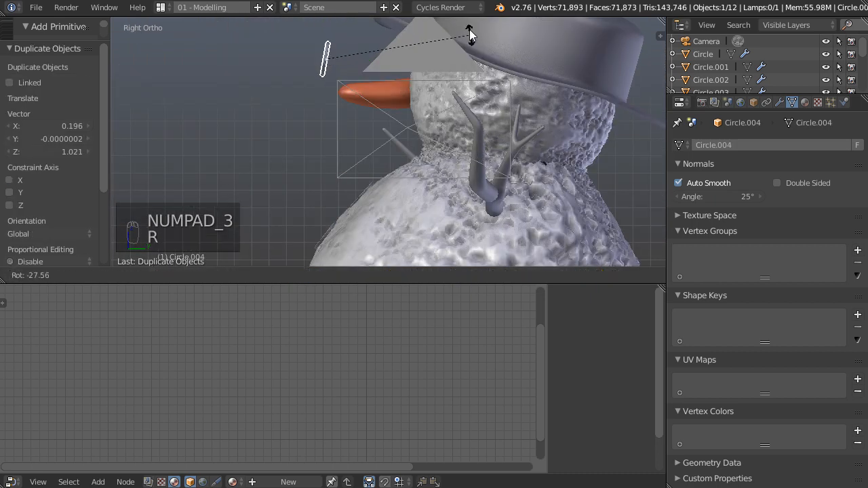
pyautogui.click(438, 99)
# Display the scene in wireframe and hide the camera.
pyautogui.press('z')
pyautogui.keyDown('shift'); pyautogui.moveTo(433, 76); pyautogui.dragTo(440, 112, button='middle'); pyautogui.keyUp('shift')
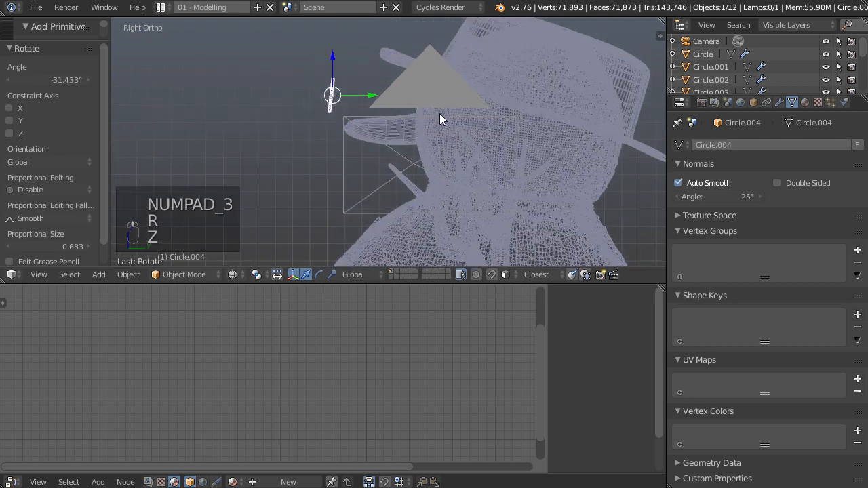
pyautogui.rightClick(440, 112)
pyautogui.rightClick(387, 59)
pyautogui.rightClick(397, 85)
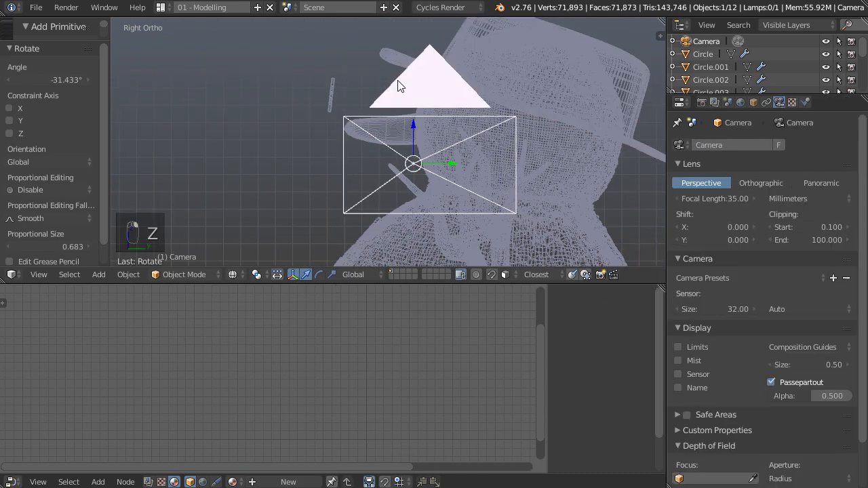
pyautogui.press('h')
# Move the eye button onto the front of the face above the nose and tilt it to match the head's surface.
pyautogui.rightClick(331, 93)
pyautogui.scroll(3, 377, 102)
pyautogui.press('g')
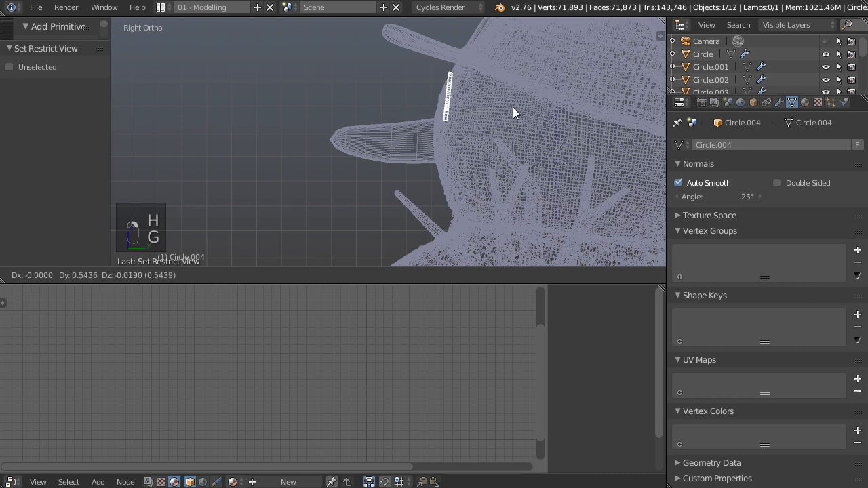
pyautogui.click(507, 108)
pyautogui.press('r')
pyautogui.click(542, 135)
pyautogui.press('g')
pyautogui.click(541, 132)
# Return to solid shading, rotate the eye button about 14° around Z, and move it about 0.015 along Y.
pyautogui.moveTo(541, 133)
pyautogui.mouseDown(button='middle')
pyautogui.moveTo(533, 169)
pyautogui.moveTo(433, 100)
pyautogui.moveTo(452, 124)
pyautogui.moveTo(533, 109)
pyautogui.mouseUp(button='middle')
pyautogui.press('z')
pyautogui.press('r')
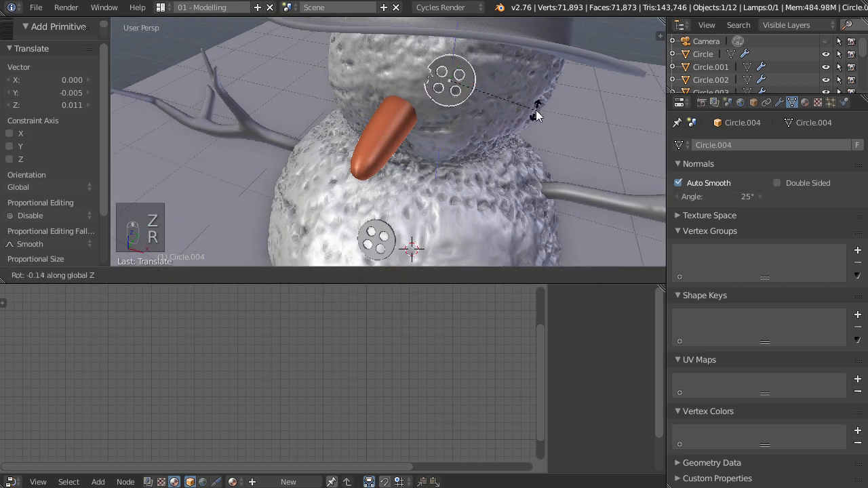
pyautogui.click(543, 97)
pyautogui.moveTo(457, 107); pyautogui.dragTo(465, 68, button='middle')
pyautogui.press('g')
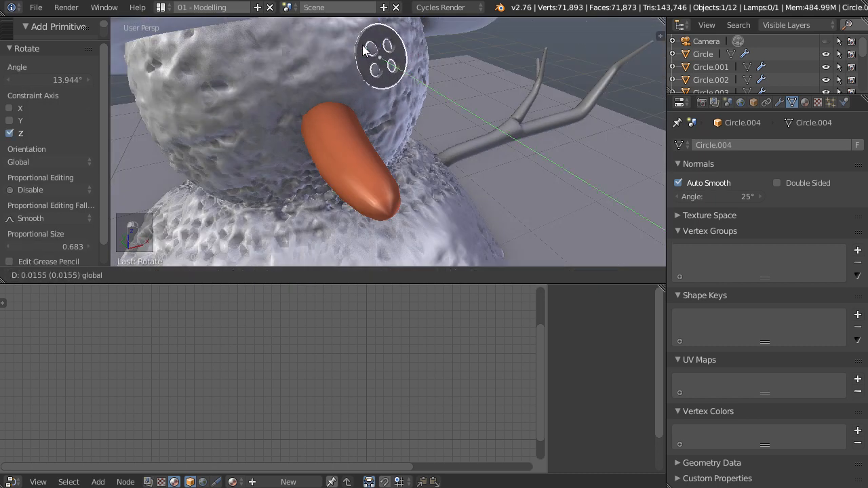
pyautogui.click(364, 51)
# Duplicate the eye button about -0.333 along X for the second eye and rotate the copy about -26° around Z.
pyautogui.moveTo(364, 51); pyautogui.dragTo(404, 108, button='middle')
pyautogui.hotkey('shift', 'd')
pyautogui.press('x')
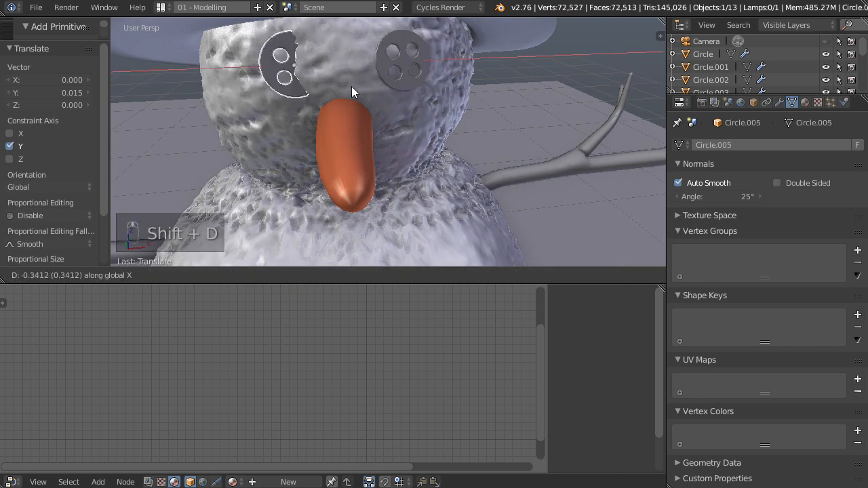
pyautogui.click(353, 86)
pyautogui.press('r')
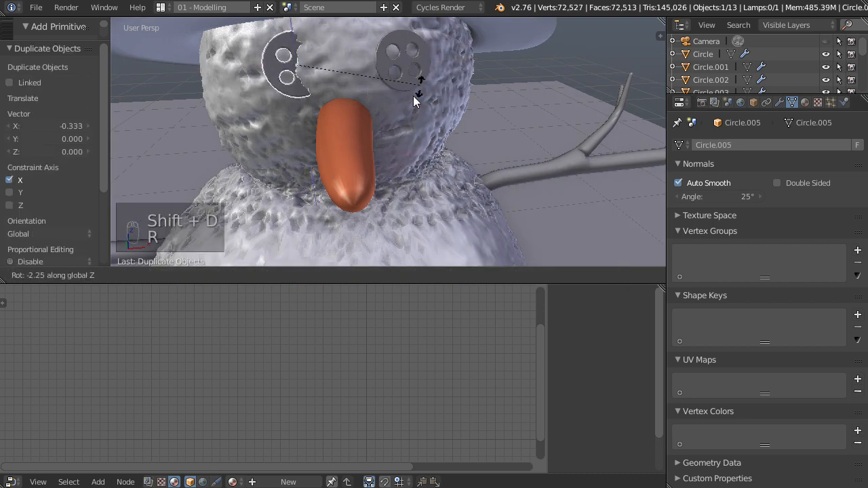
pyautogui.click(388, 128)
# Position the second eye button along the Y axis so it rests on the face.
pyautogui.moveTo(389, 127); pyautogui.dragTo(239, 72, button='middle')
pyautogui.press('g')
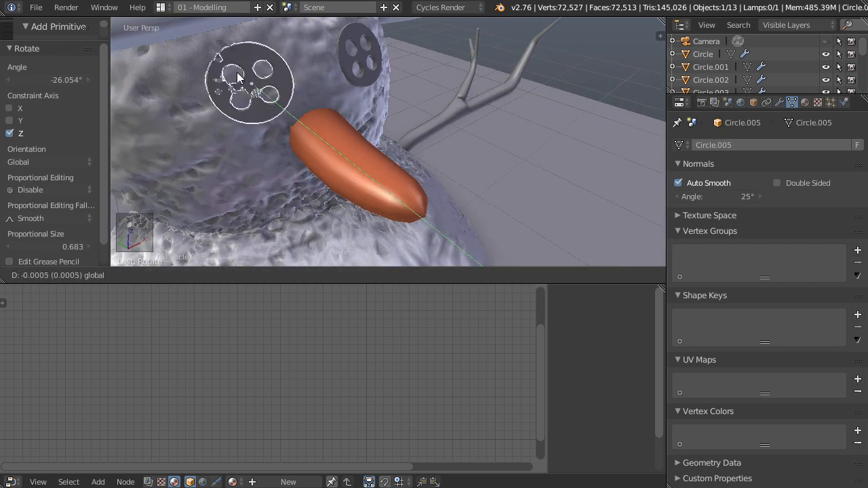
pyautogui.click(239, 72)
# Move the first eye button about -0.051 along X and -0.009 along Y, closer to the nose.
pyautogui.moveTo(239, 72); pyautogui.dragTo(485, 76, button='middle')
pyautogui.rightClick(424, 83)
pyautogui.press('g')
pyautogui.press('x')
pyautogui.click(435, 84)
pyautogui.press('g')
pyautogui.press('y')
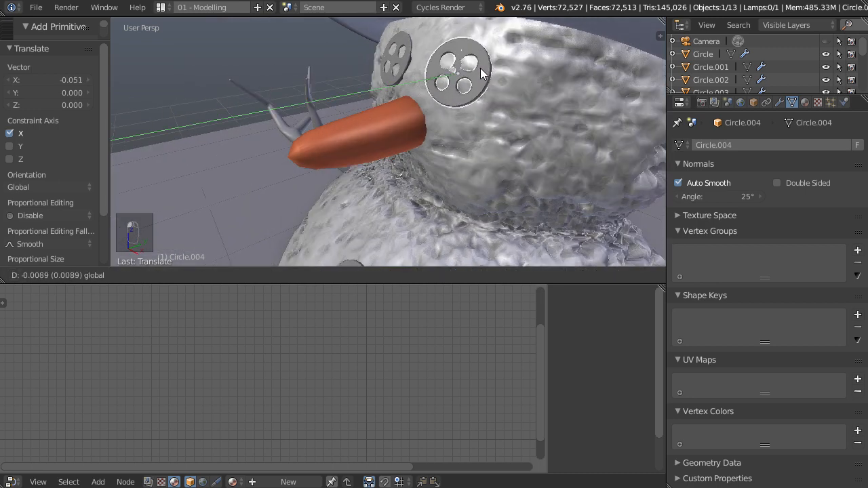
pyautogui.click(480, 74)
# Deselect everything and examine the placement of the eye and body buttons on the snowman.
pyautogui.scroll(-3, 416, 182)
pyautogui.keyDown('shift'); pyautogui.moveTo(416, 182); pyautogui.dragTo(397, 107, button='middle'); pyautogui.keyUp('shift')
pyautogui.scroll(-8, 366, 159)
pyautogui.moveTo(347, 175); pyautogui.dragTo(450, 161, button='middle')
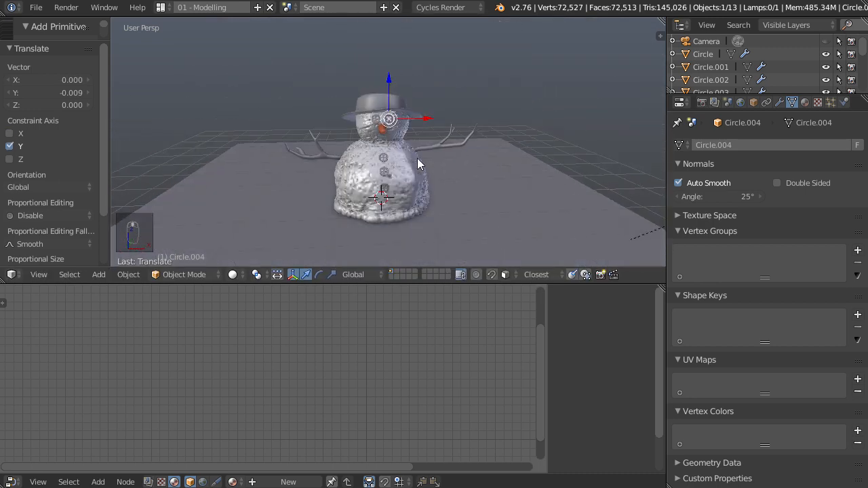
pyautogui.press('a')
pyautogui.scroll(5, 346, 127)
pyautogui.scroll(-1, 366, 114)
pyautogui.keyDown('shift'); pyautogui.moveTo(397, 168); pyautogui.dragTo(480, 129, button='middle'); pyautogui.keyUp('shift')
pyautogui.scroll(-3, 408, 178)
pyautogui.scroll(3, 383, 180)
pyautogui.scroll(-2, 385, 112)
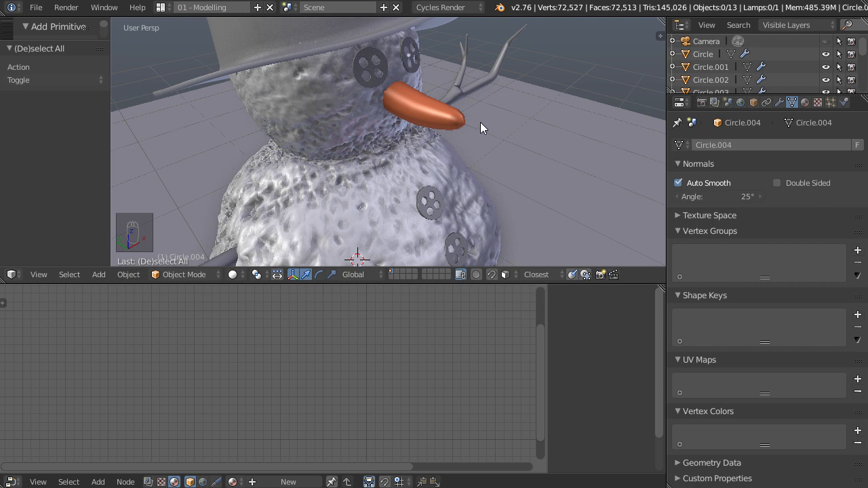
# Switch the transform manipulator to rotation with Local orientation.
pyautogui.click(319, 274)
pyautogui.click(353, 274)
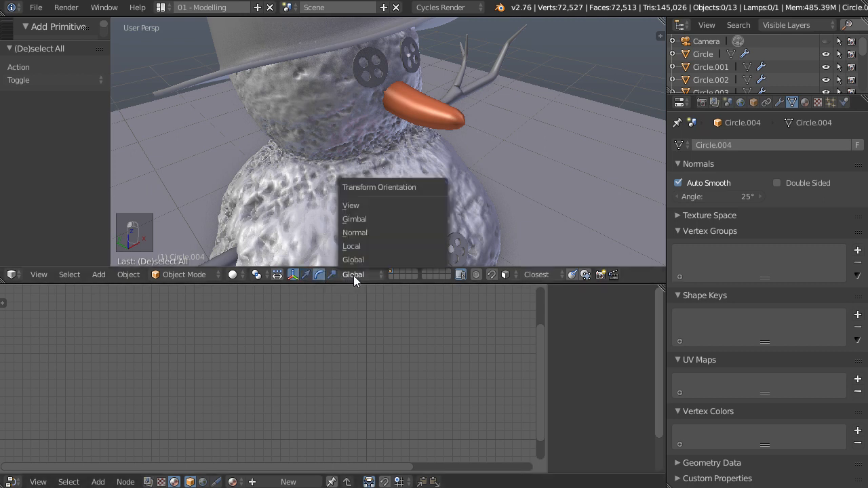
pyautogui.click(377, 244)
# Spin each of the two eye buttons around its own local axis to vary the hole orientation.
pyautogui.rightClick(373, 65)
pyautogui.moveTo(456, 172); pyautogui.dragTo(392, 190, button='middle')
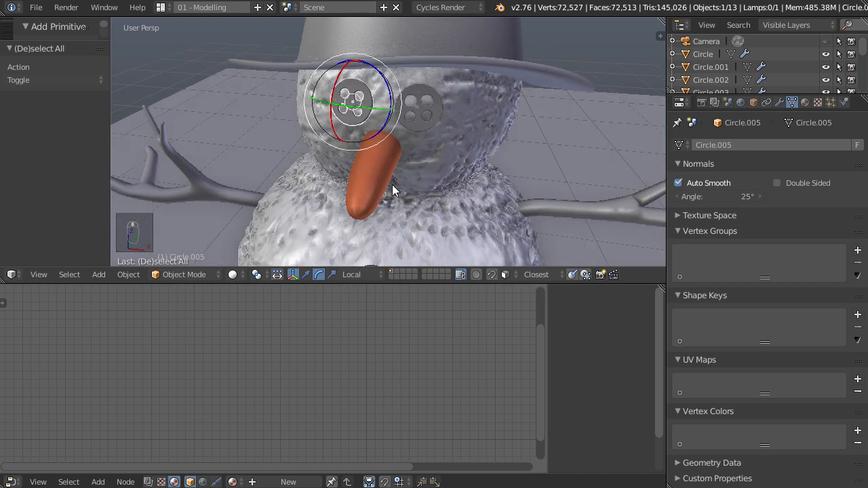
pyautogui.moveTo(386, 81); pyautogui.dragTo(391, 108)
pyautogui.rightClick(405, 100)
pyautogui.moveTo(405, 71); pyautogui.dragTo(386, 85)
# Spin each of the three body buttons around its own local axis so their holes are oriented differently.
pyautogui.keyDown('shift'); pyautogui.moveTo(447, 154); pyautogui.dragTo(463, 48, button='middle'); pyautogui.keyUp('shift')
pyautogui.rightClick(394, 145)
pyautogui.moveTo(434, 140); pyautogui.dragTo(427, 156)
pyautogui.keyDown('shift'); pyautogui.moveTo(427, 156); pyautogui.dragTo(444, 104, button='middle'); pyautogui.keyUp('shift')
pyautogui.rightClick(406, 116)
pyautogui.moveTo(424, 93); pyautogui.dragTo(427, 112)
pyautogui.rightClick(380, 210)
pyautogui.rightClick(389, 189)
pyautogui.moveTo(414, 173); pyautogui.dragTo(412, 226)
# Deselect all objects and create a new material named button on the lowest body button.
pyautogui.scroll(-3, 487, 161)
pyautogui.moveTo(487, 162); pyautogui.dragTo(456, 160, button='middle')
pyautogui.press('a')
pyautogui.scroll(-1, 497, 165)
pyautogui.click(805, 101)
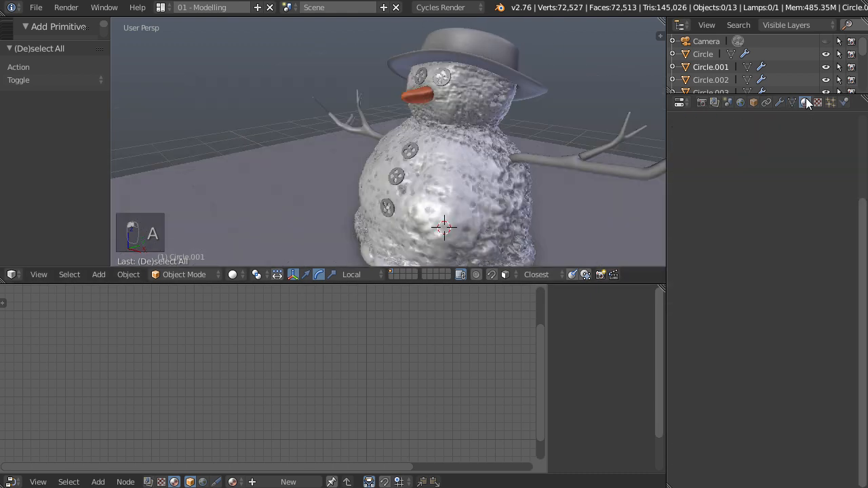
pyautogui.click(743, 191)
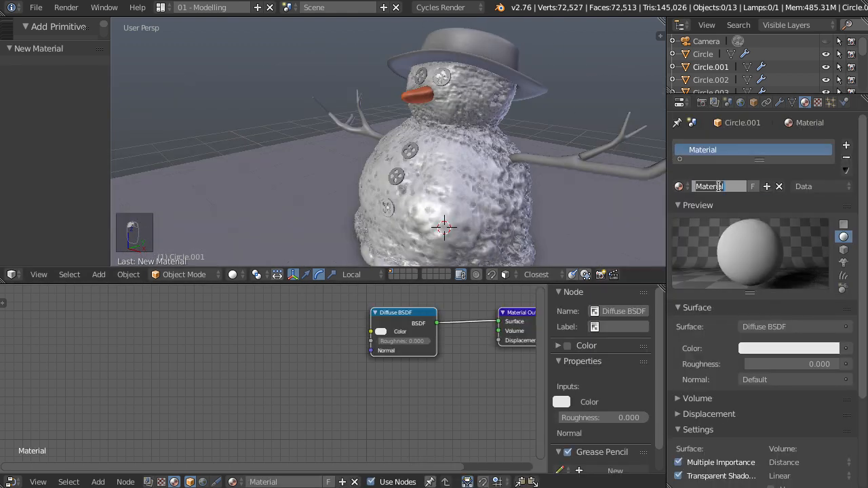
pyautogui.write('button')
pyautogui.press('Return')
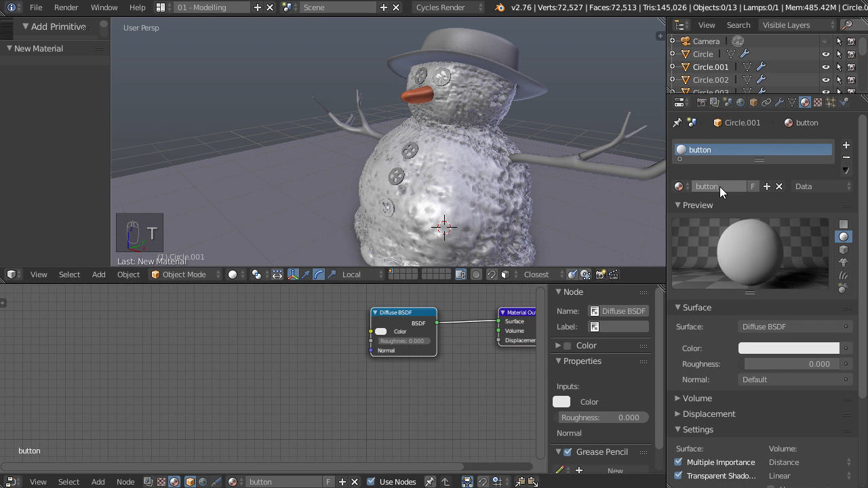
# Set the button material's viewport color to dark grey.
pyautogui.scroll(-4, 705, 435)
pyautogui.click(714, 415)
pyautogui.moveTo(749, 319)
pyautogui.mouseDown()
pyautogui.moveTo(749, 328)
pyautogui.moveTo(749, 311)
pyautogui.mouseUp()
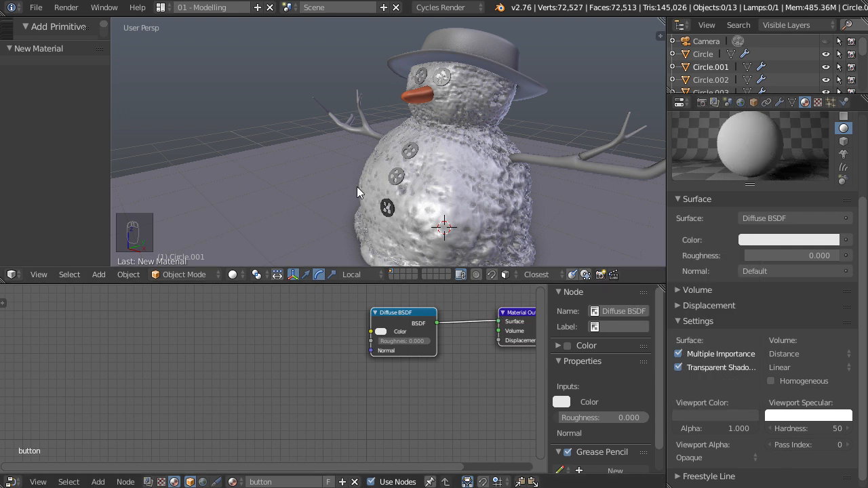
pyautogui.scroll(3, 407, 196)
pyautogui.scroll(-1, 449, 202)
pyautogui.scroll(4, 712, 248)
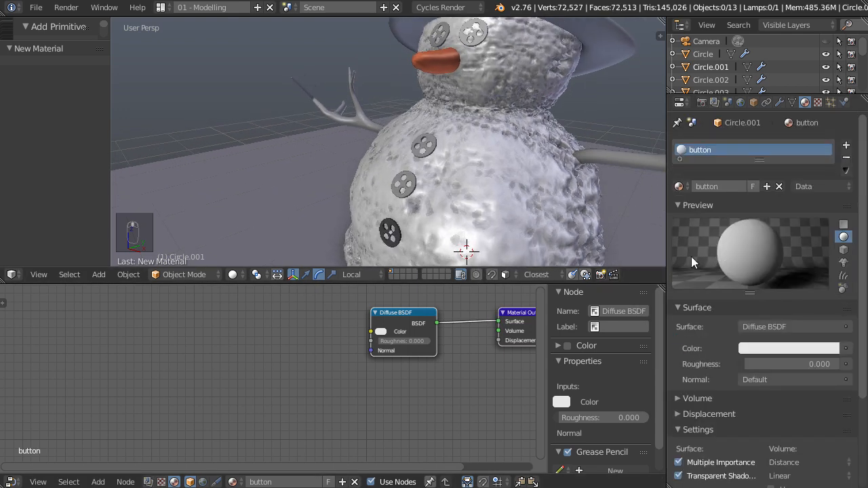
# Switch the 3D view to Rendered shading to preview the button material.
pyautogui.click(402, 316)
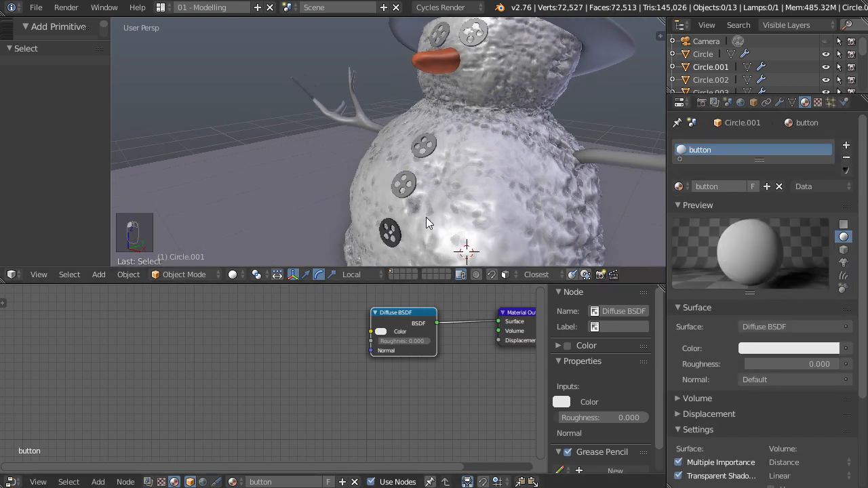
pyautogui.click(234, 274)
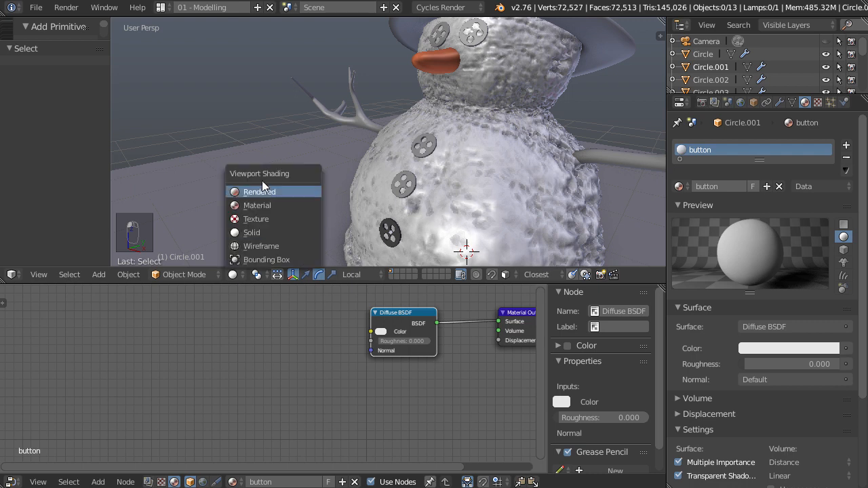
pyautogui.click(262, 192)
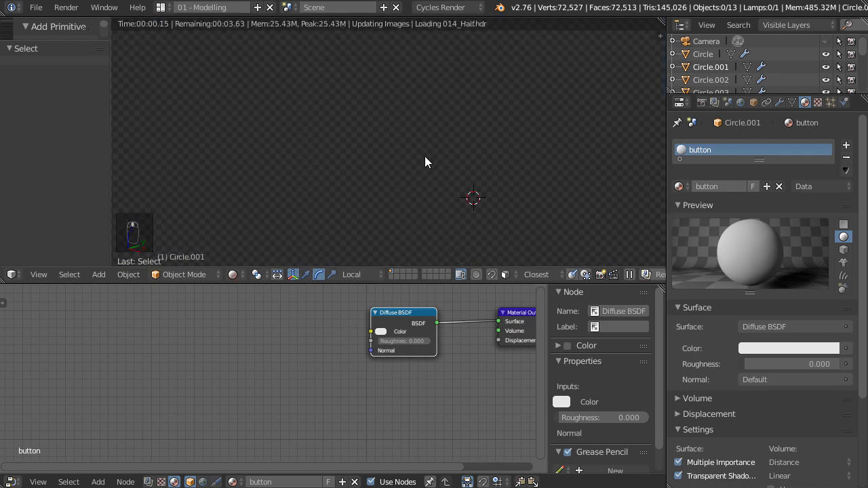
pyautogui.press('KP_0')
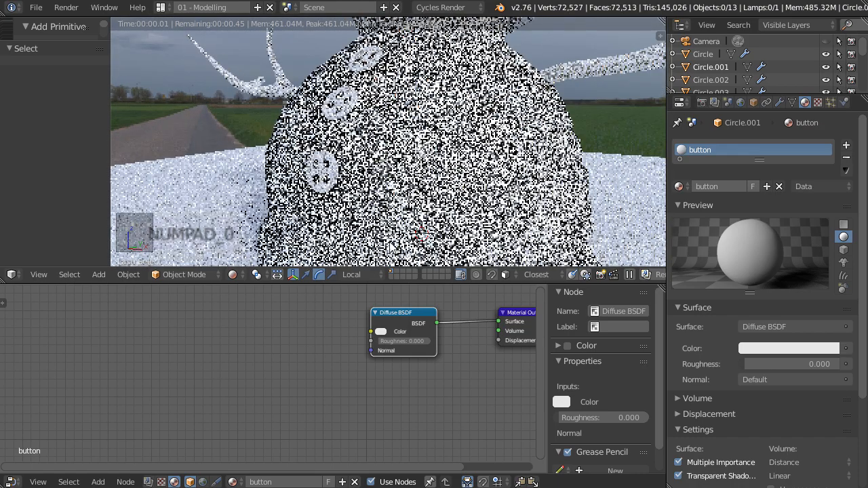
# Change the button material's Diffuse BSDF node to a Glossy BSDF.
pyautogui.scroll(2, 438, 301)
pyautogui.moveTo(416, 332); pyautogui.dragTo(326, 324)
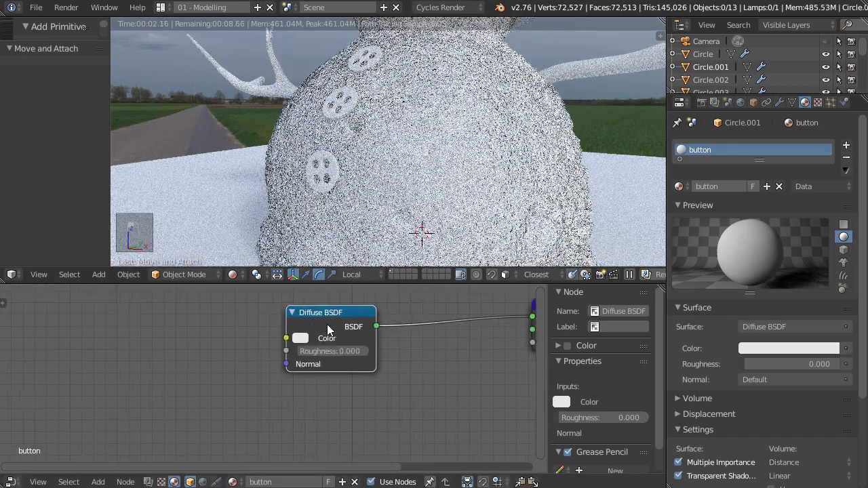
pyautogui.hotkey('shift', 's')
pyautogui.moveTo(327, 324)
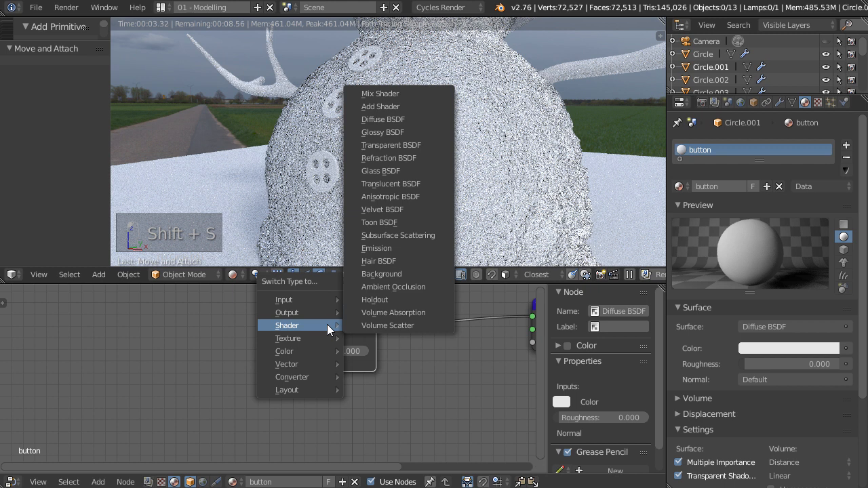
pyautogui.click(409, 132)
# Darken the Glossy BSDF color to RGB 0.022 and set its roughness to 0.1.
pyautogui.click(272, 348)
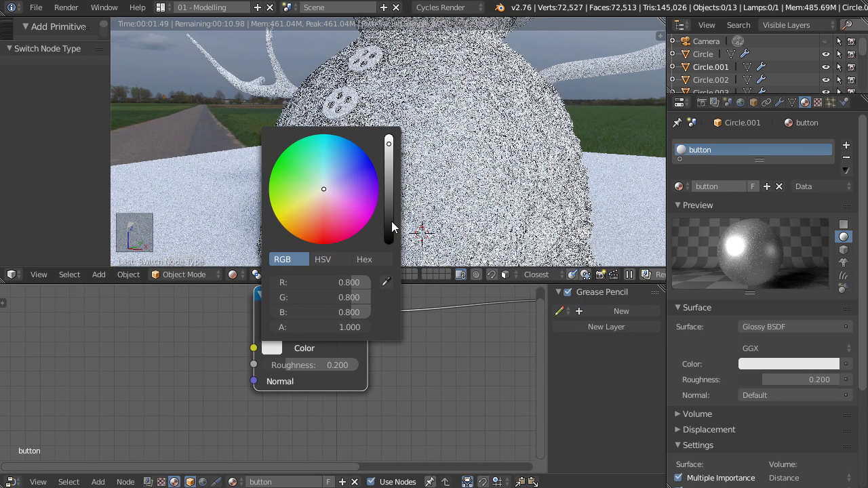
pyautogui.click(390, 223)
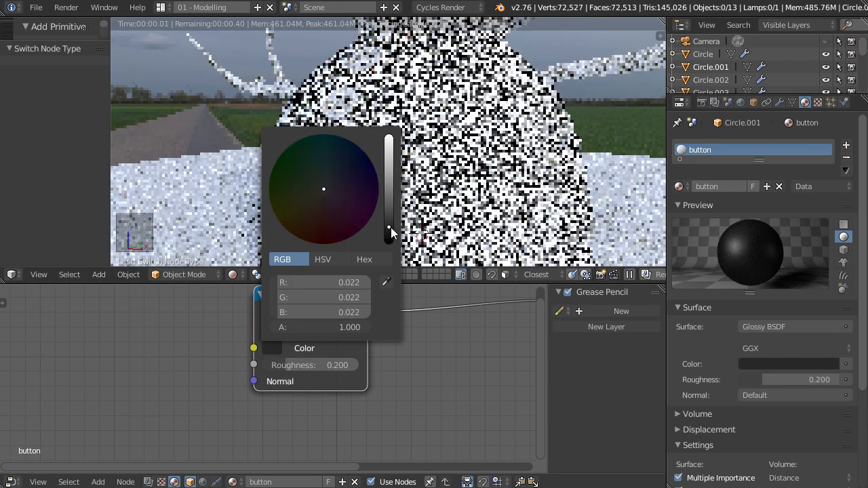
pyautogui.moveTo(318, 364); pyautogui.dragTo(320, 364)
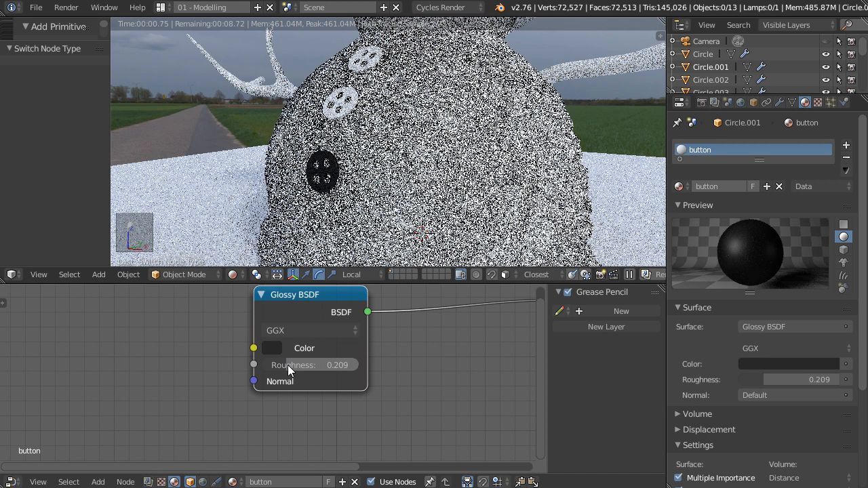
pyautogui.press('KP_Decimal')
pyautogui.press('KP_1')
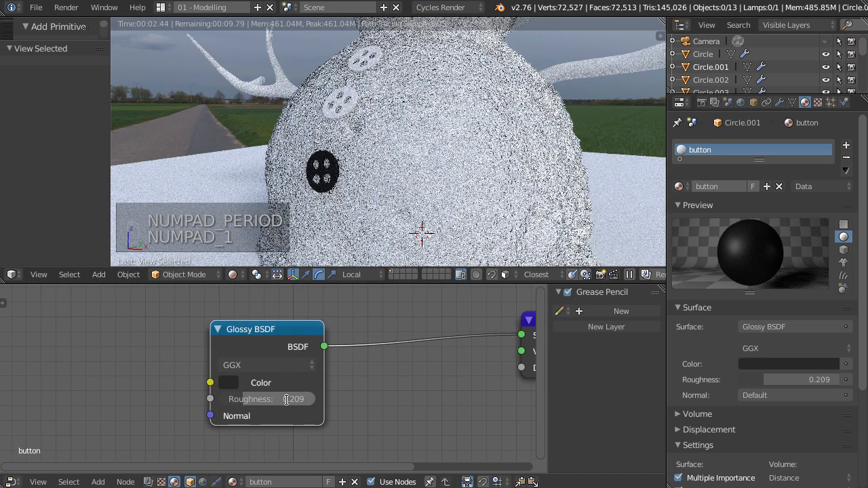
pyautogui.click(286, 400)
pyautogui.write('0.1')
pyautogui.press('Return')
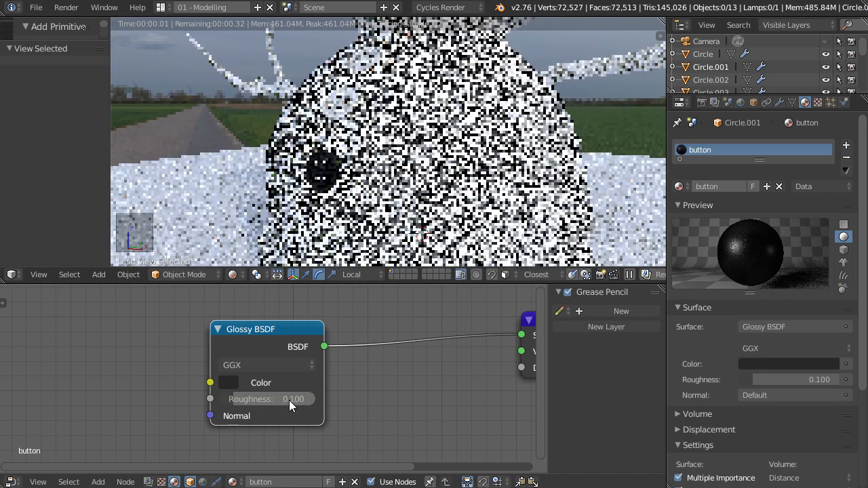
# Check the glossy button from the front of the snowman and return the 3D view to Solid shading.
pyautogui.moveTo(341, 173); pyautogui.dragTo(365, 157, button='middle')
pyautogui.moveTo(371, 191); pyautogui.dragTo(429, 203, button='middle')
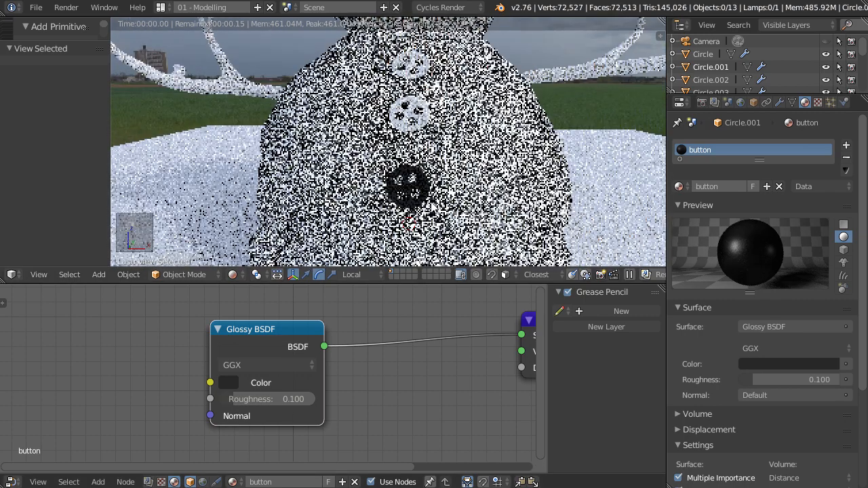
pyautogui.press('z')
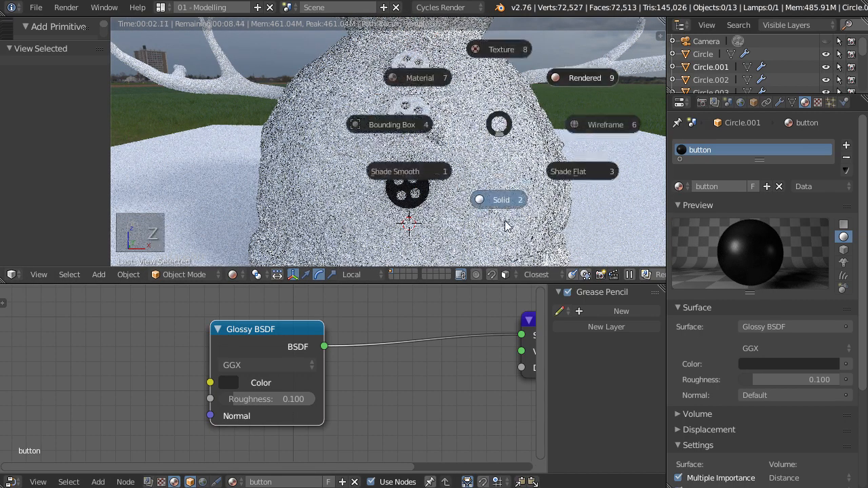
pyautogui.click(502, 198)
# Copy the button material from the lowest body button to the two eye and two other body buttons, and deselect everything.
pyautogui.moveTo(461, 147); pyautogui.dragTo(372, 179, button='middle')
pyautogui.rightClick(364, 136)
pyautogui.rightClick(379, 77)
pyautogui.moveTo(439, 45); pyautogui.dragTo(487, 33, button='middle')
pyautogui.keyDown('shift'); pyautogui.rightClick(368, 111); pyautogui.keyUp('shift')
pyautogui.keyDown('shift'); pyautogui.rightClick(387, 189); pyautogui.keyUp('shift')
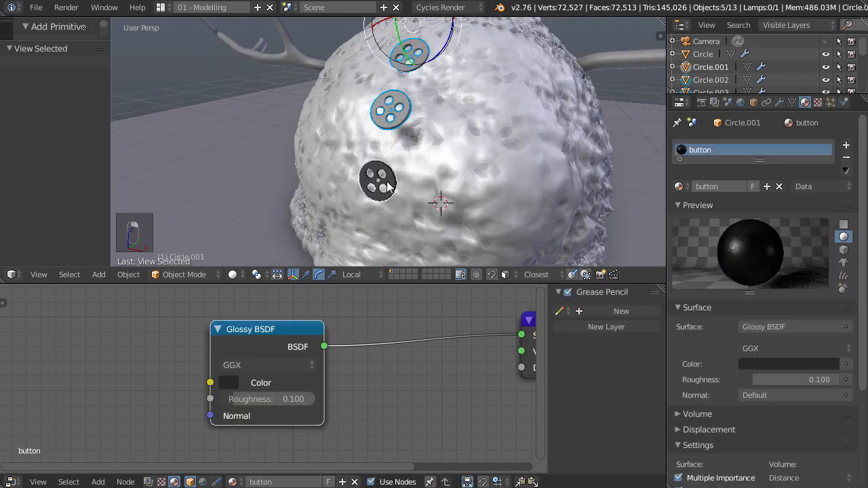
pyautogui.click(845, 171)
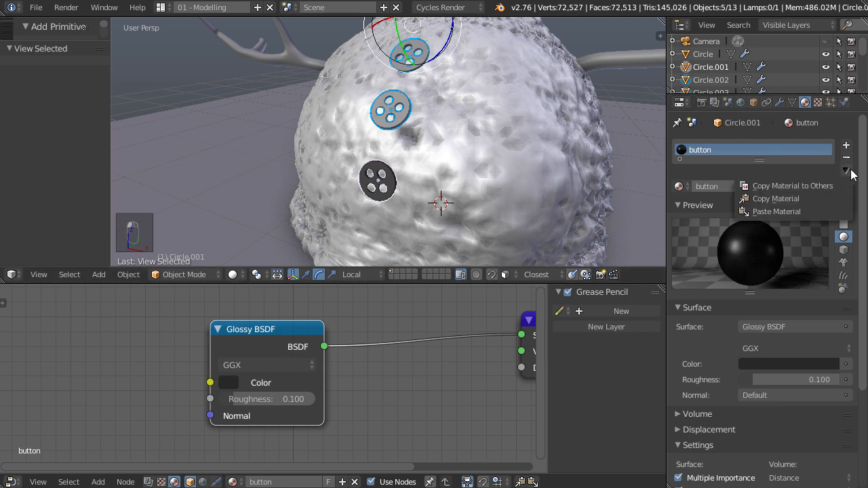
pyautogui.click(833, 185)
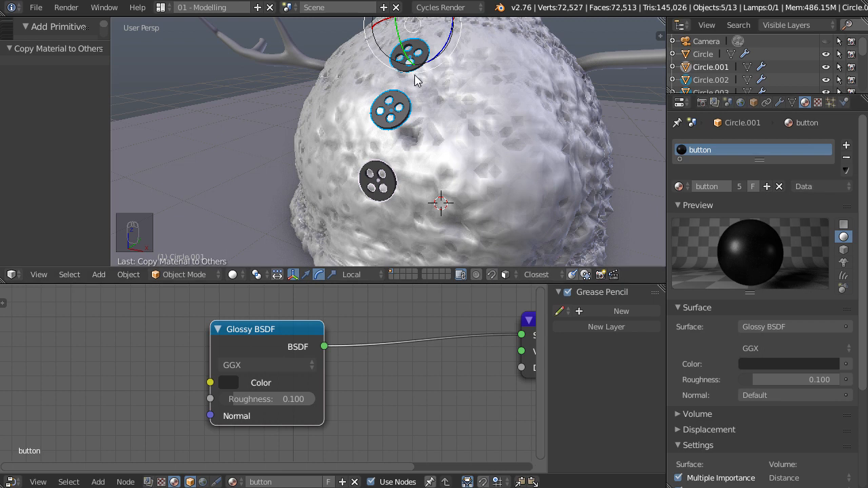
pyautogui.scroll(-4, 453, 119)
pyautogui.press('a')
pyautogui.scroll(-4, 476, 48)
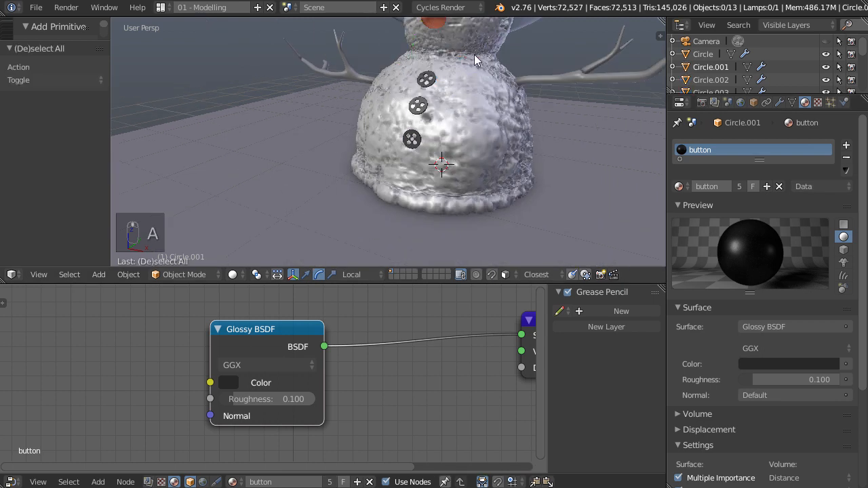
# Add an 8-vertex mesh circle at the snowman's base and raise it about 1.47 along Z to neck height.
pyautogui.moveTo(499, 107); pyautogui.dragTo(459, 112, button='middle')
pyautogui.scroll(-1, 487, 147)
pyautogui.keyDown('shift'); pyautogui.moveTo(509, 176); pyautogui.dragTo(498, 159, button='middle'); pyautogui.keyUp('shift')
pyautogui.moveTo(422, 181); pyautogui.dragTo(468, 186, button='middle')
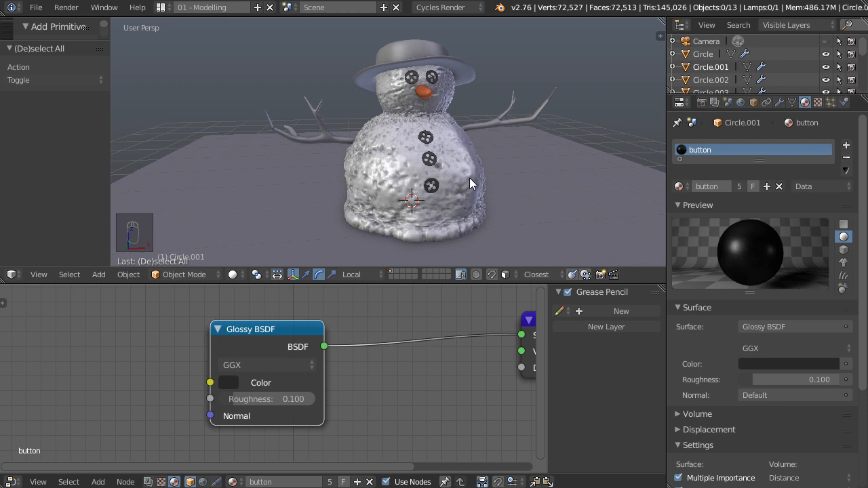
pyautogui.hotkey('shift', 'a')
pyautogui.moveTo(469, 178)
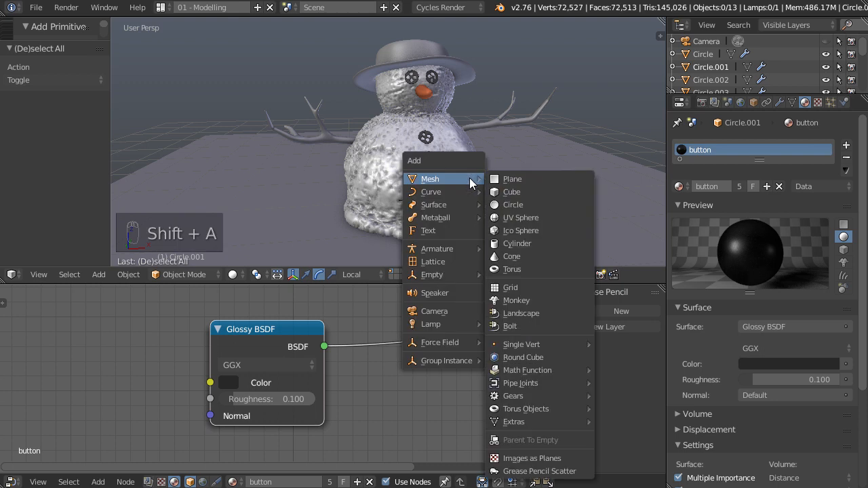
pyautogui.click(516, 197)
pyautogui.press('g')
pyautogui.press('z')
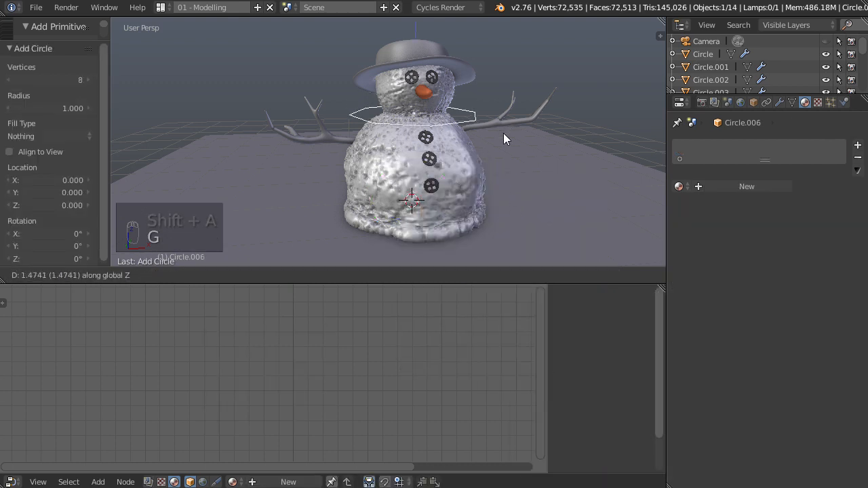
pyautogui.click(494, 136)
# Scale the circle by about 0.66 so it fits closer around the snowman's neck.
pyautogui.scroll(2, 494, 134)
pyautogui.moveTo(494, 134); pyautogui.dragTo(520, 197, button='middle')
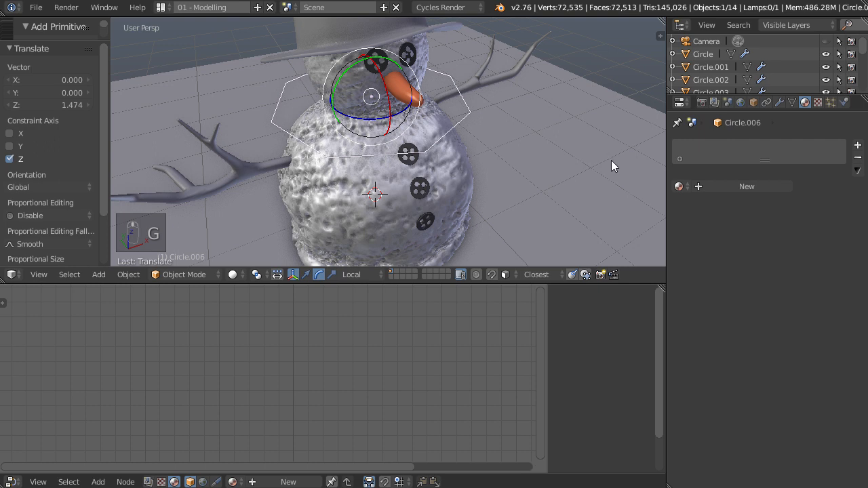
pyautogui.press('s')
pyautogui.click(522, 160)
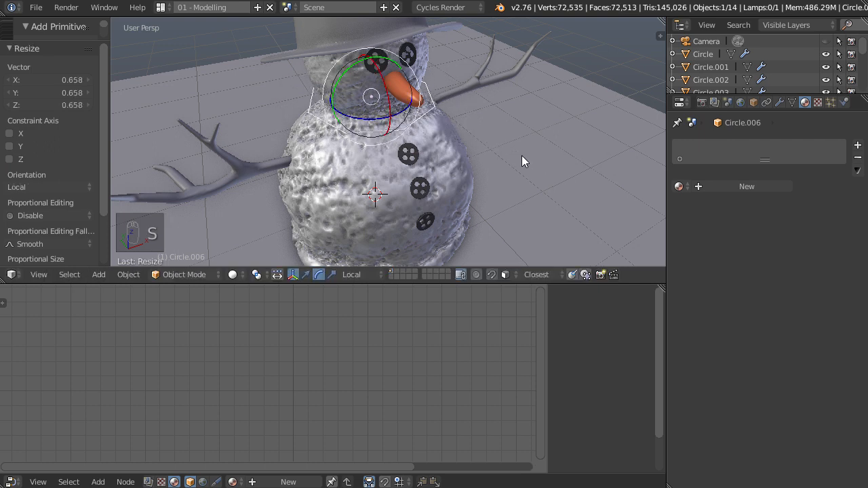
# In front view, lower the circle to the shoulders, enlarge it by about 1.14 and center it on the snowman.
pyautogui.press('KP_1')
pyautogui.scroll(3, 508, 146)
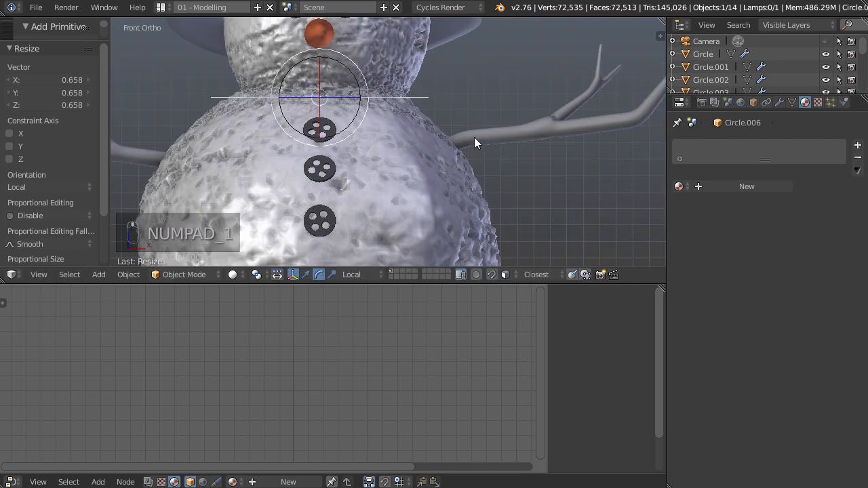
pyautogui.press('g')
pyautogui.click(471, 154)
pyautogui.press('s')
pyautogui.click(492, 160)
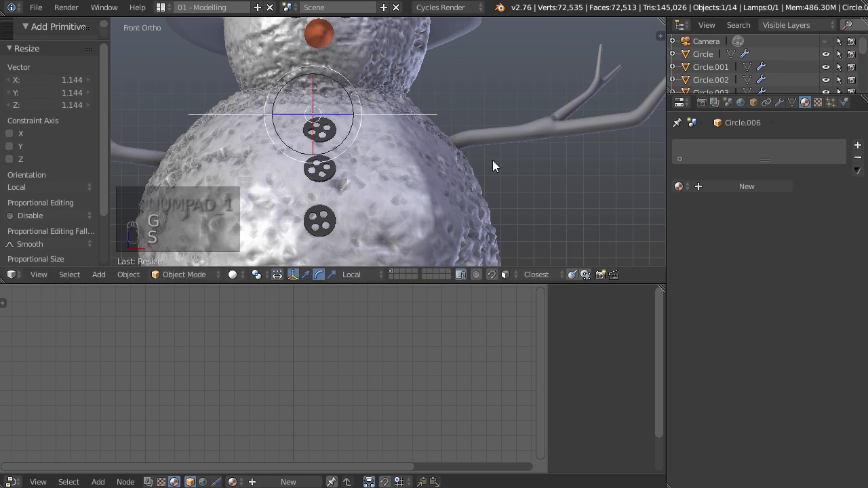
pyautogui.press('g')
pyautogui.click(493, 160)
pyautogui.press('s')
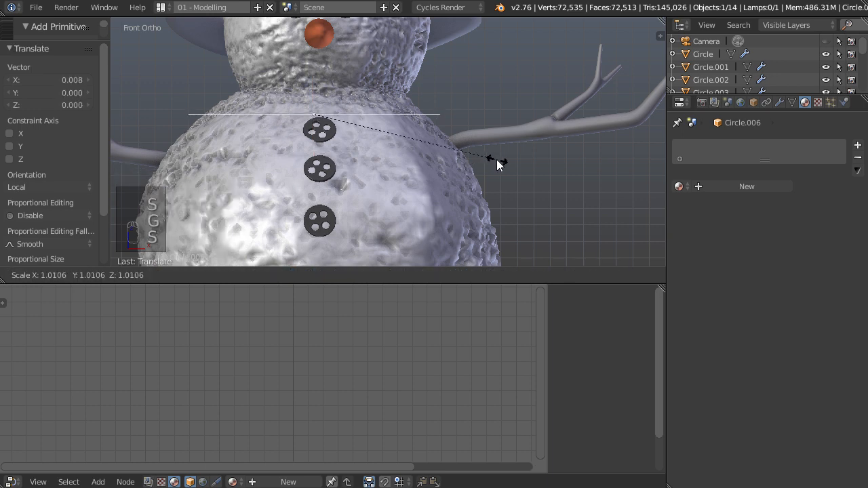
pyautogui.click(491, 162)
pyautogui.press('g')
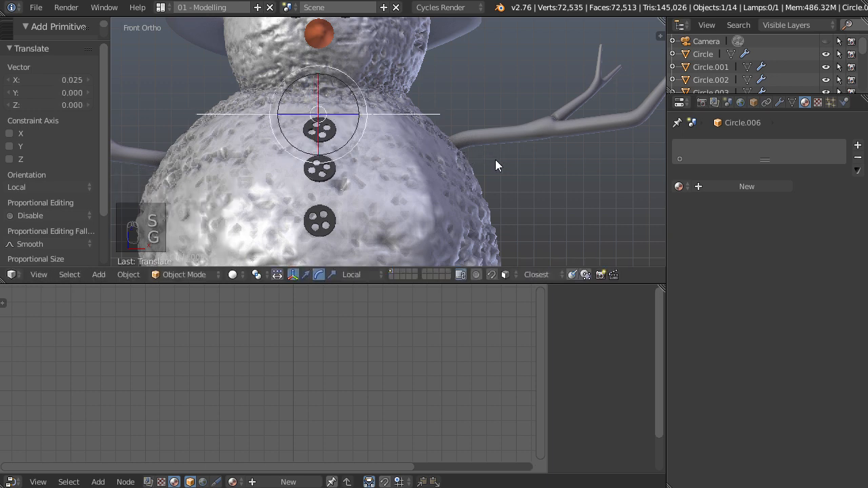
pyautogui.click(495, 159)
# Extrude the circle's edge loop upward by about 0.35 in Edit Mode to form a band around the neck.
pyautogui.scroll(-5, 441, 168)
pyautogui.moveTo(441, 169); pyautogui.dragTo(541, 208, button='middle')
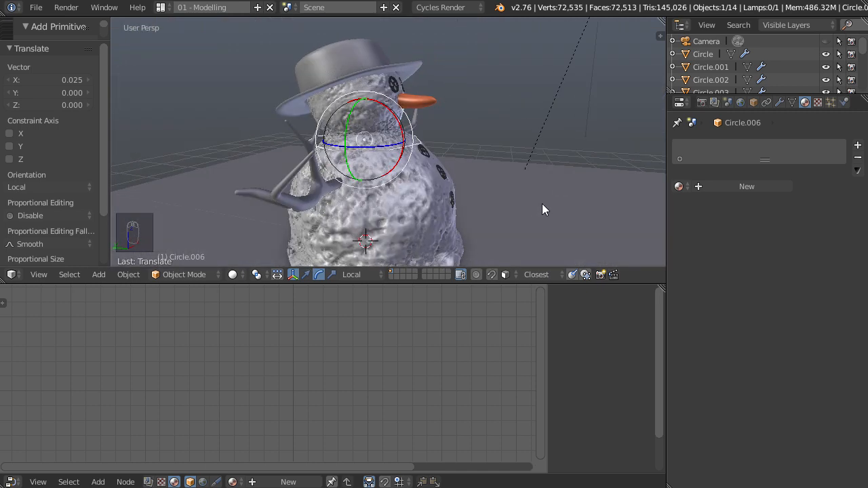
pyautogui.moveTo(542, 209); pyautogui.dragTo(483, 186, button='middle')
pyautogui.press('KP_1')
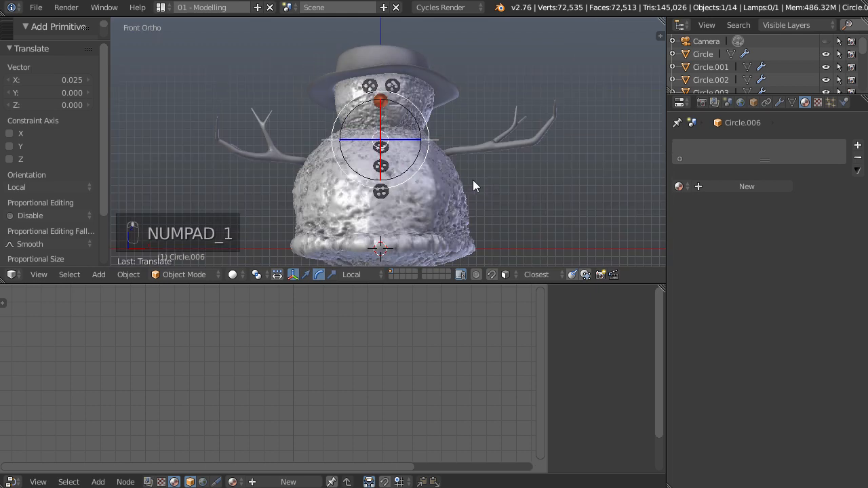
pyautogui.scroll(2, 483, 180)
pyautogui.press('Tab')
pyautogui.scroll(3, 478, 187)
pyautogui.scroll(1, 447, 179)
pyautogui.press('e')
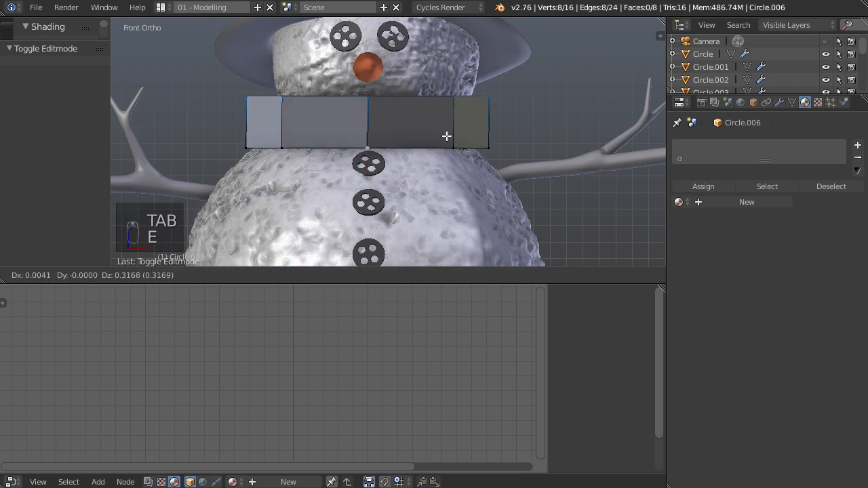
pyautogui.click(445, 132)
# Taper the neck band by scaling its upper edge loop inward and lowering it slightly.
pyautogui.press('s')
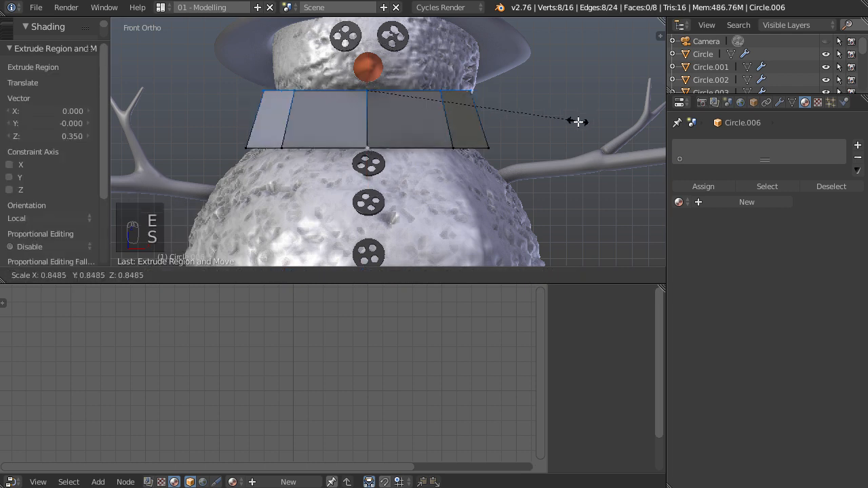
pyautogui.click(579, 126)
pyautogui.press('g')
pyautogui.click(581, 127)
pyautogui.press('s')
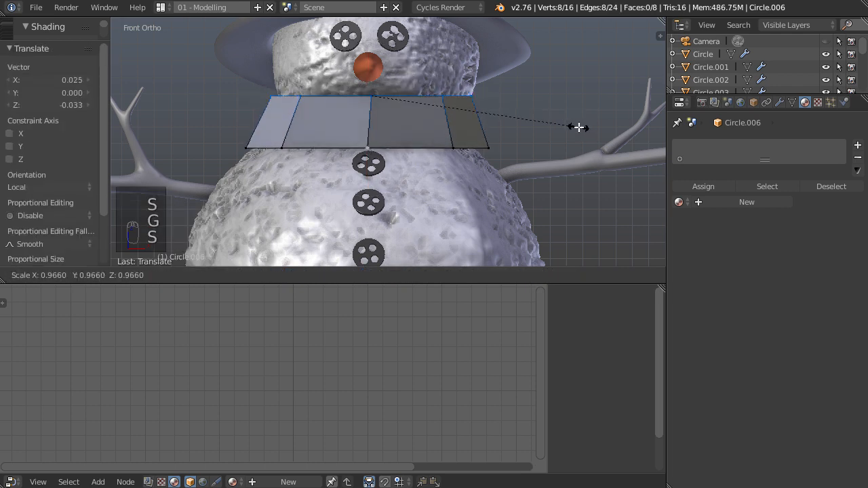
pyautogui.click(576, 128)
pyautogui.press('g')
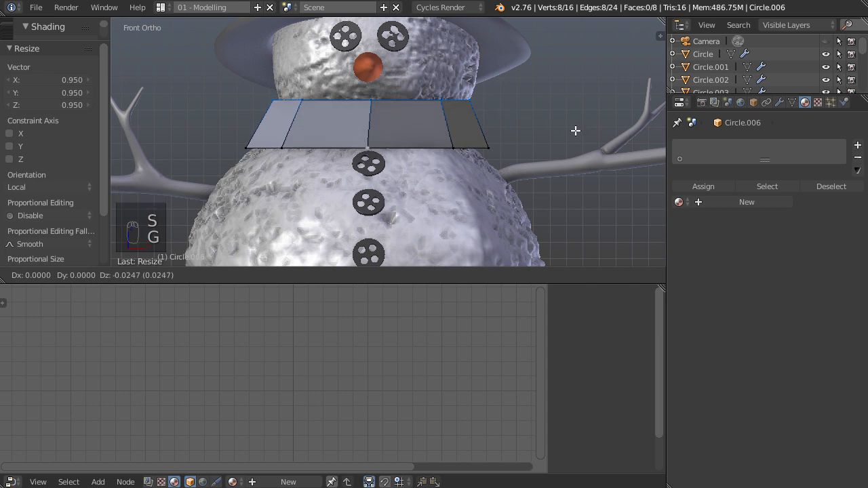
pyautogui.click(584, 131)
# Recalculate the normals of the entire neck band and deselect it.
pyautogui.press('a')
pyautogui.press('a')
pyautogui.press('a')
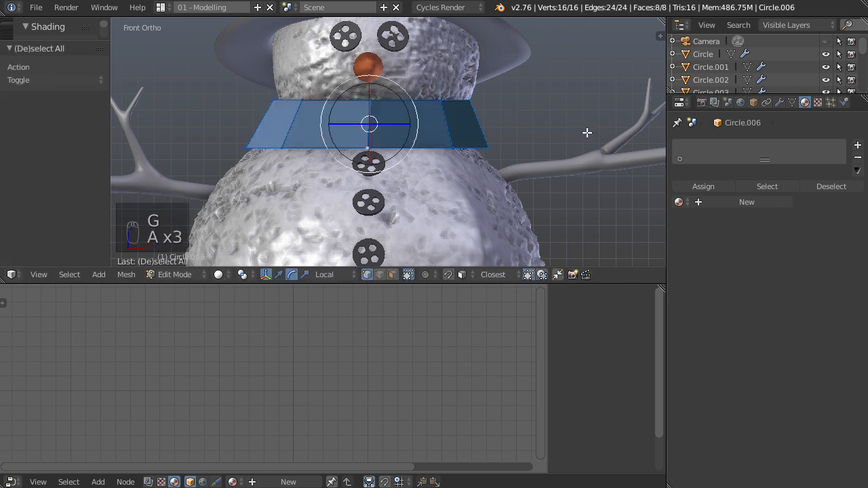
pyautogui.hotkey('ctrl', 'n')
pyautogui.press('a')
pyautogui.moveTo(587, 132); pyautogui.dragTo(481, 237, button='middle')
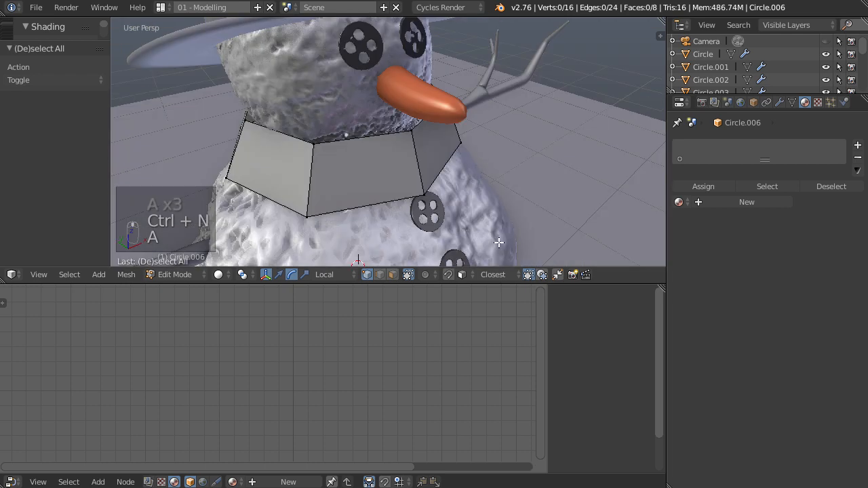
# Move the entire neck band about 0.085 along Y to center it around the neck, ending in front view.
pyautogui.moveTo(560, 232); pyautogui.dragTo(401, 135, button='middle')
pyautogui.press('a')
pyautogui.press('a')
pyautogui.press('a')
pyautogui.moveTo(383, 125); pyautogui.dragTo(372, 127)
pyautogui.press('KP_1')
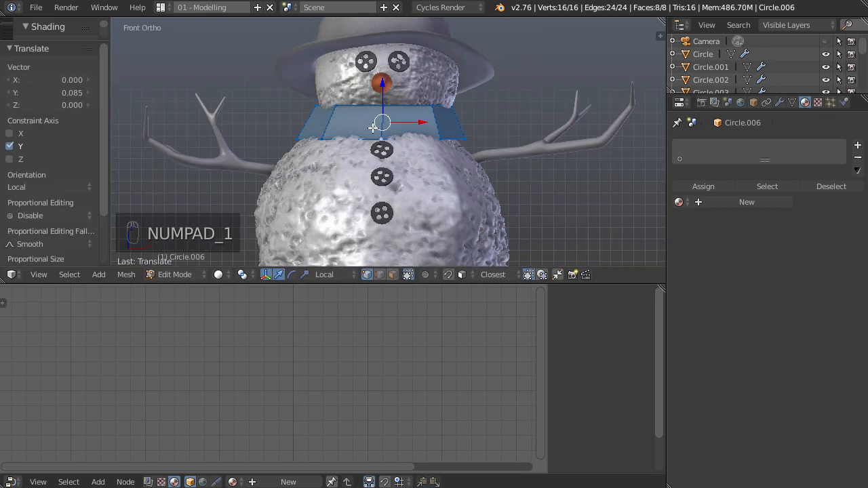
# Tilt the neck band about 15° in side view, shift it slightly down and forward, and rotate it back about 3.4°.
pyautogui.press('KP_3')
pyautogui.press('r')
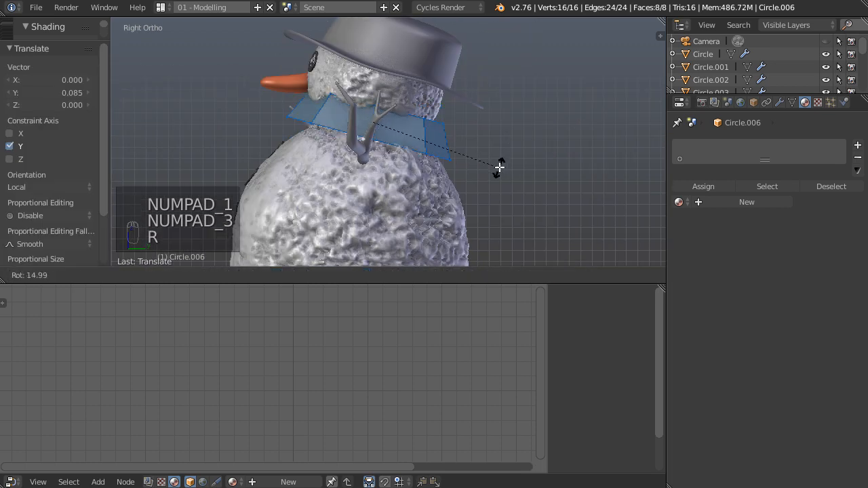
pyautogui.click(499, 168)
pyautogui.press('g')
pyautogui.click(492, 170)
pyautogui.press('r')
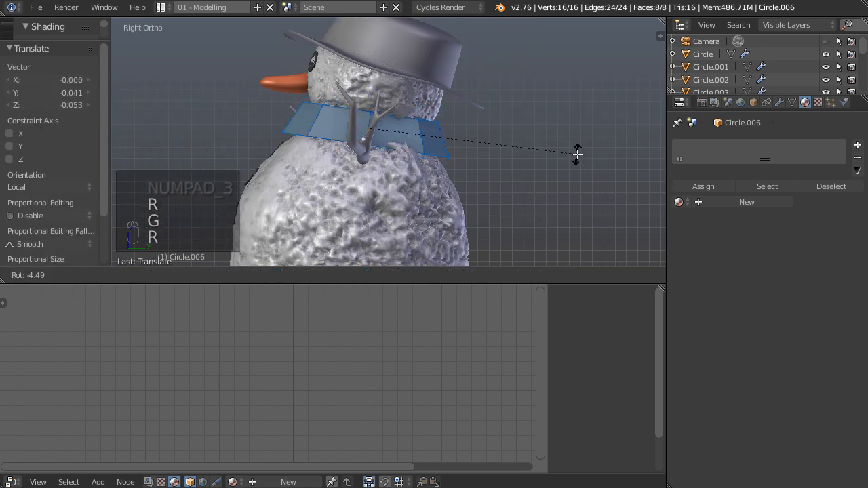
pyautogui.click(574, 158)
# Scale the neck band up by about 1.05 and shift it about -0.006 along X.
pyautogui.press('s')
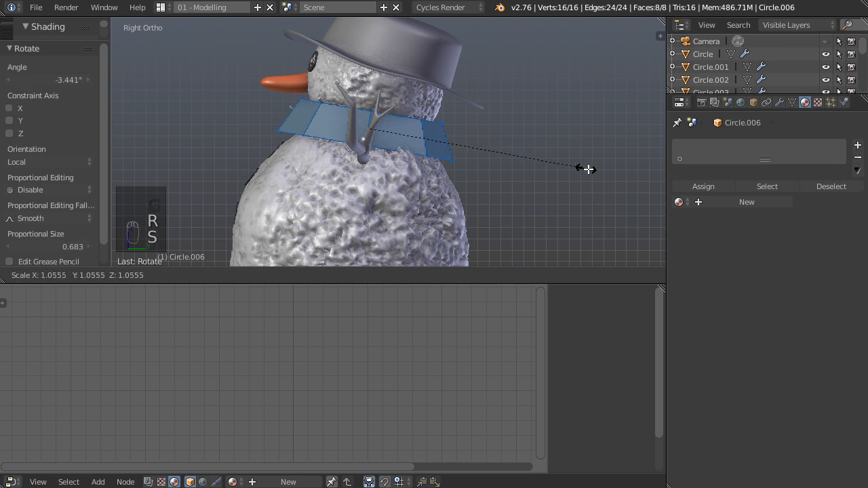
pyautogui.click(583, 170)
pyautogui.moveTo(581, 169); pyautogui.dragTo(454, 142, button='middle')
pyautogui.moveTo(432, 131); pyautogui.dragTo(421, 129)
pyautogui.moveTo(486, 122); pyautogui.dragTo(412, 176, button='middle')
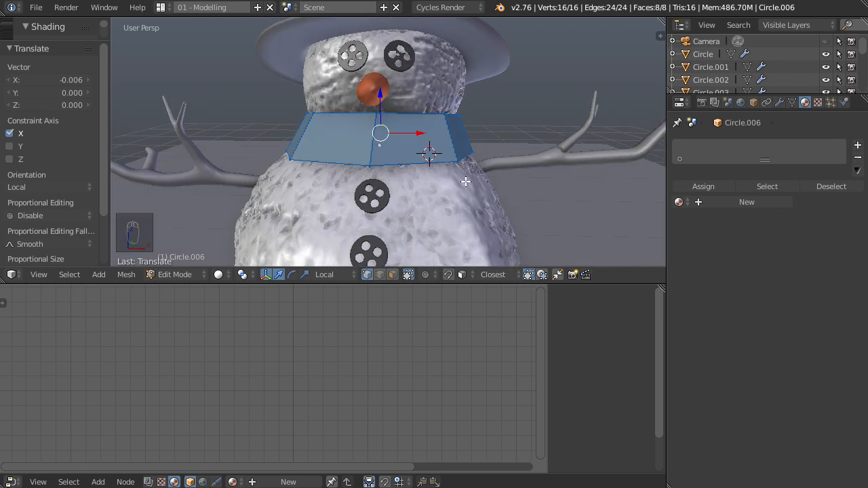
# Delete the neck band's front face on the +X side of the buttons to open a gap.
pyautogui.moveTo(465, 181); pyautogui.dragTo(432, 194, button='middle')
pyautogui.rightClick(410, 150)
pyautogui.moveTo(411, 150); pyautogui.dragTo(398, 170, button='middle')
pyautogui.press('Delete')
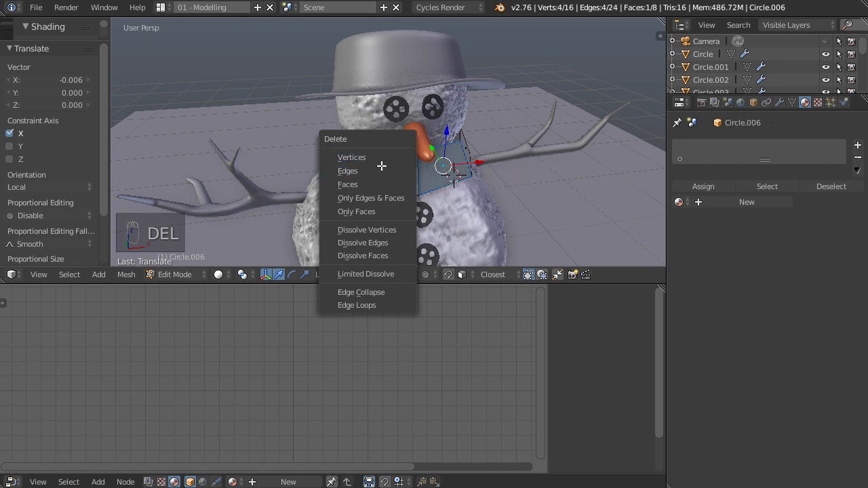
pyautogui.click(380, 184)
# Extrude the gap's front edge twice diagonally down the chest, first by about X 0.424, Z -0.337, then X 0.214, Z -0.28.
pyautogui.moveTo(553, 205); pyautogui.dragTo(473, 188, button='middle')
pyautogui.press('a')
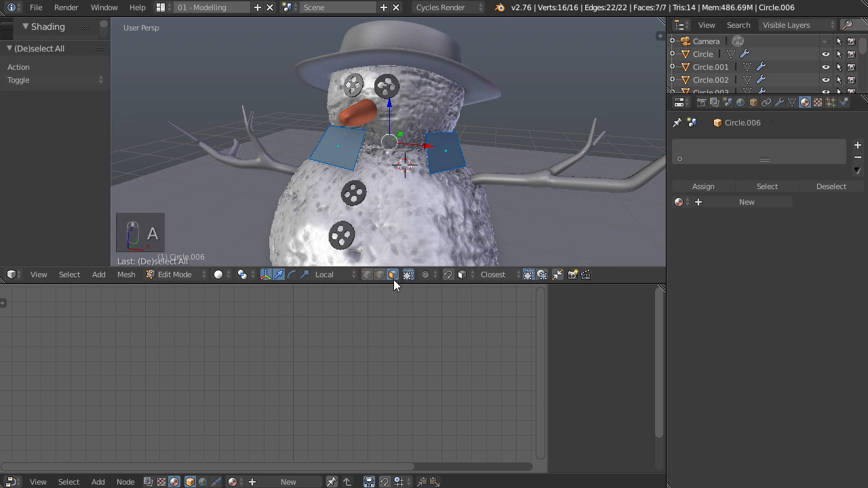
pyautogui.rightClick(354, 145)
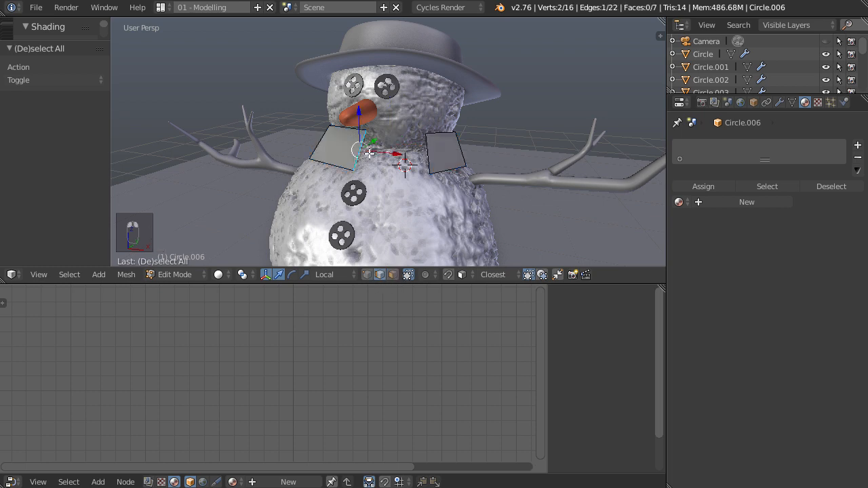
pyautogui.moveTo(366, 160); pyautogui.dragTo(452, 185, button='middle')
pyautogui.press('KP_1')
pyautogui.scroll(3, 453, 178)
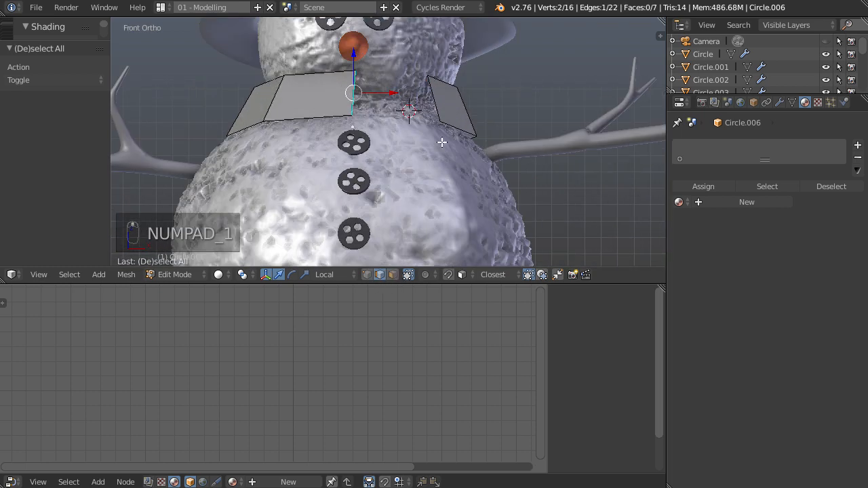
pyautogui.press('e')
pyautogui.click(488, 171)
pyautogui.press('e')
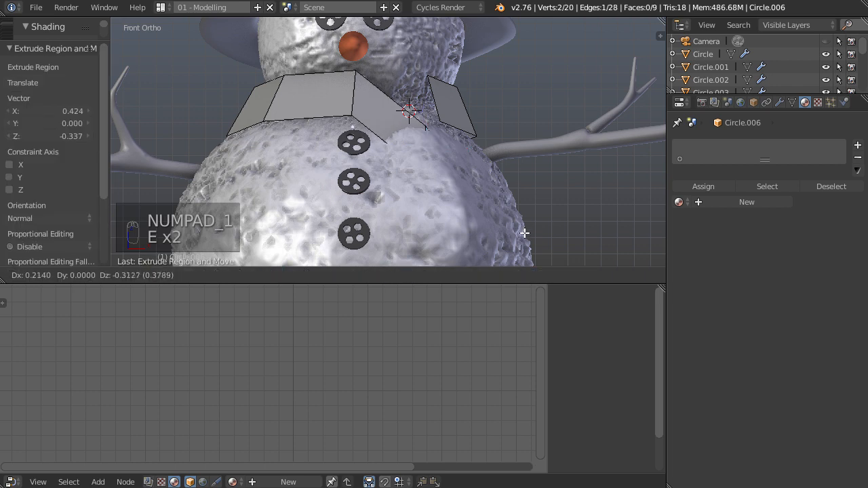
pyautogui.click(524, 225)
# Move the hanging strip's end edge about 0.19 in the negative global Y direction, adjusting its depth against the body.
pyautogui.scroll(-3, 504, 182)
pyautogui.moveTo(503, 182); pyautogui.dragTo(431, 191, button='middle')
pyautogui.press('g')
pyautogui.press('y')
pyautogui.press('y')
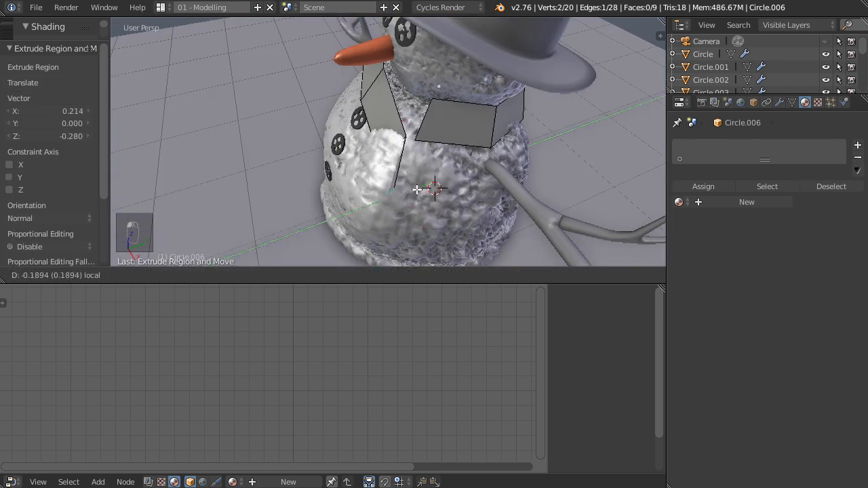
pyautogui.click(415, 191)
# Pull the strip's middle edge about -0.094 along Y and rotate it about 22° in side view to follow the body.
pyautogui.moveTo(427, 139); pyautogui.dragTo(411, 151)
pyautogui.moveTo(410, 151); pyautogui.dragTo(419, 147, button='middle')
pyautogui.press('KP_3')
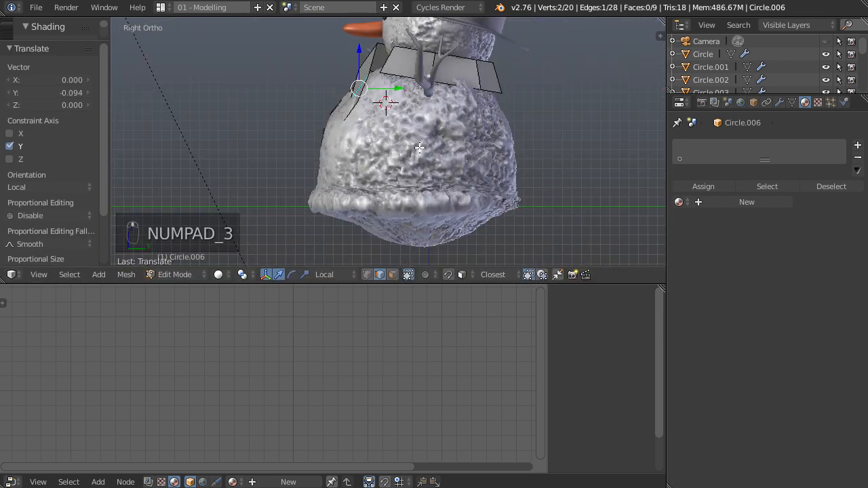
pyautogui.press('r')
pyautogui.click(419, 119)
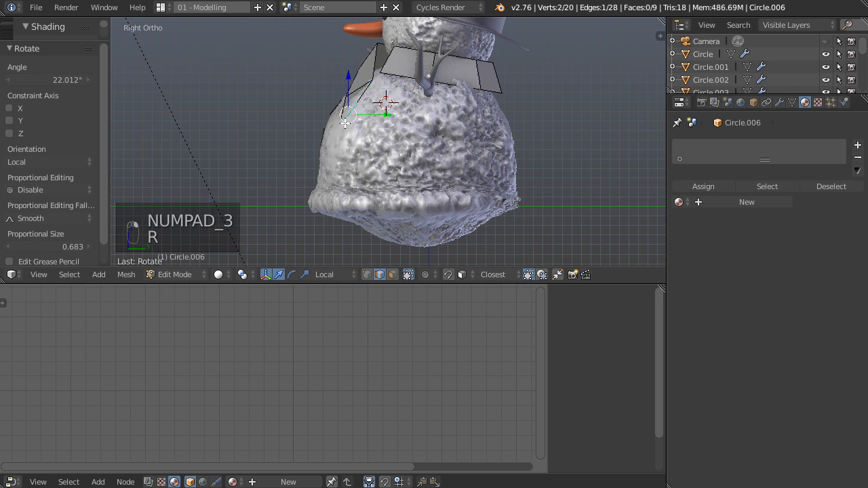
# Rotate and reposition the strip's end edge so the hanging part follows the chest's curve.
pyautogui.moveTo(364, 129); pyautogui.dragTo(394, 141, button='middle')
pyautogui.press('r')
pyautogui.click(460, 135)
pyautogui.moveTo(459, 135); pyautogui.dragTo(399, 114, button='middle')
pyautogui.press('g')
pyautogui.click(380, 106)
pyautogui.press('r')
pyautogui.click(447, 75)
pyautogui.press('g')
pyautogui.click(442, 73)
# Fine-tune the end edge's twist by about 20° and its placement so the strip lies along the body.
pyautogui.moveTo(442, 73); pyautogui.dragTo(515, 124, button='middle')
pyautogui.press('r')
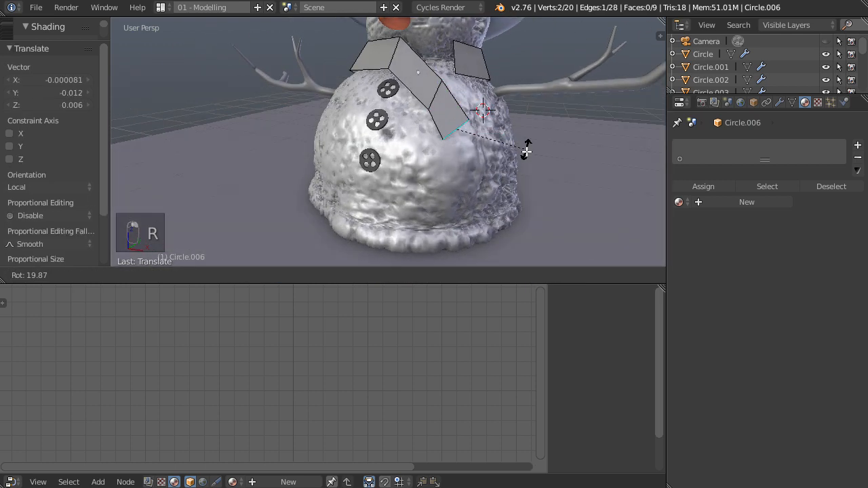
pyautogui.click(527, 150)
pyautogui.press('r')
pyautogui.click(483, 99)
pyautogui.moveTo(482, 98); pyautogui.dragTo(495, 144, button='middle')
pyautogui.press('g')
pyautogui.click(466, 145)
# Duplicate the entire scarf mesh in place and scale the copy to about 1.09 as an outer layer.
pyautogui.press('a')
pyautogui.press('a')
pyautogui.press('a')
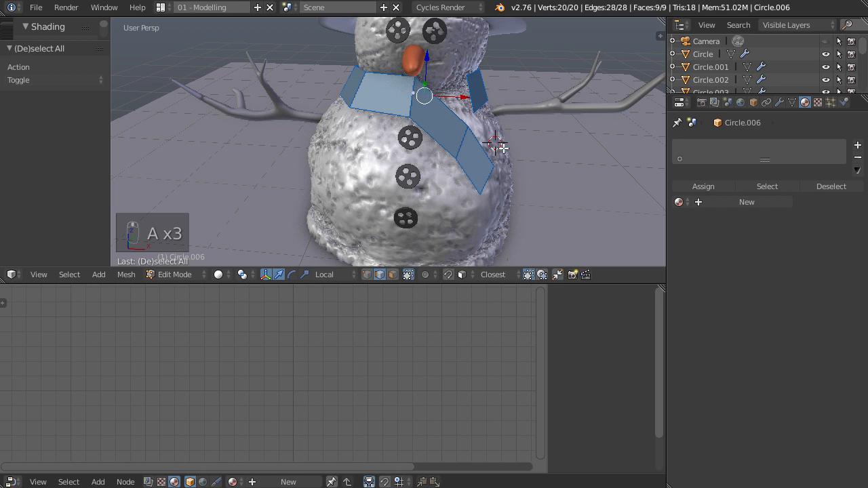
pyautogui.hotkey('shift', 'd')
pyautogui.rightClick(522, 148)
pyautogui.press('s')
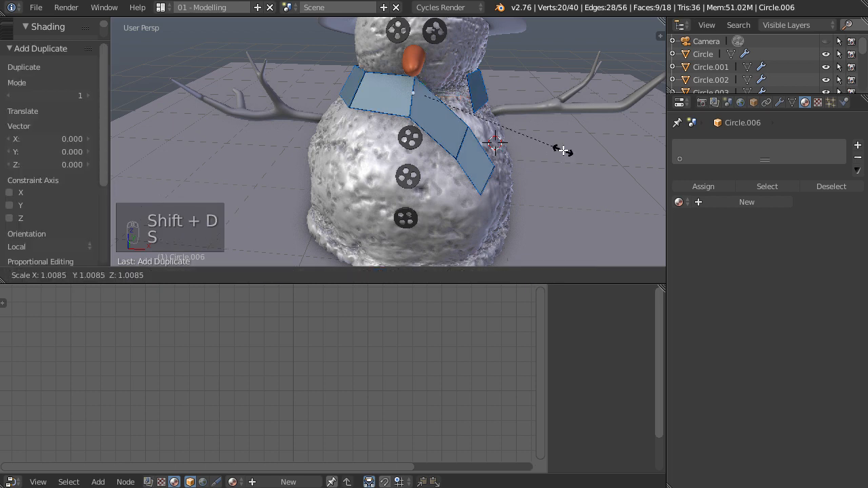
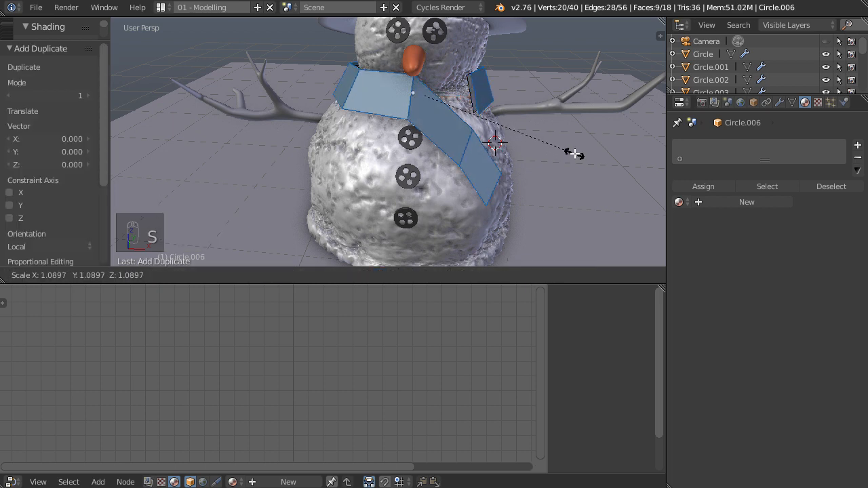
pyautogui.click(573, 154)
pyautogui.moveTo(574, 154); pyautogui.dragTo(532, 165, button='middle')
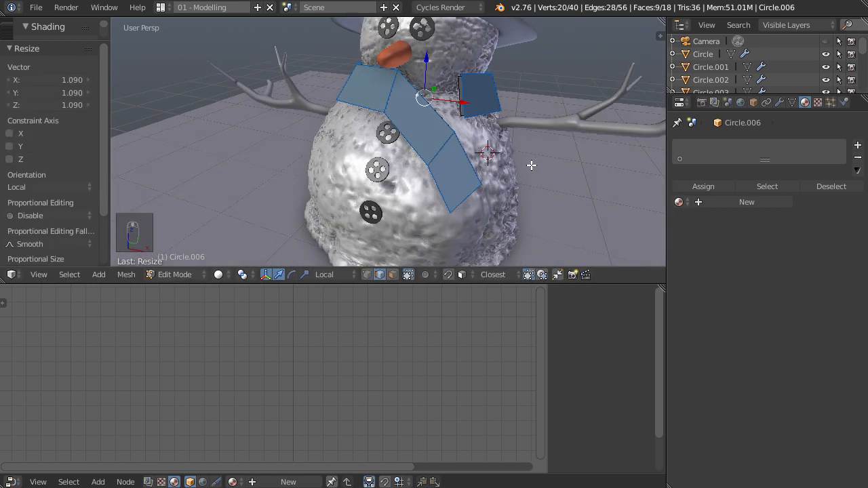
# Extrude the inner and outer layers' edges at the gap's other side across the front by about X -0.209, Y -0.511, Z -0.115.
pyautogui.scroll(1, 532, 165)
pyautogui.moveTo(431, 80); pyautogui.dragTo(473, 88, button='middle')
pyautogui.rightClick(471, 87)
pyautogui.scroll(3, 469, 88)
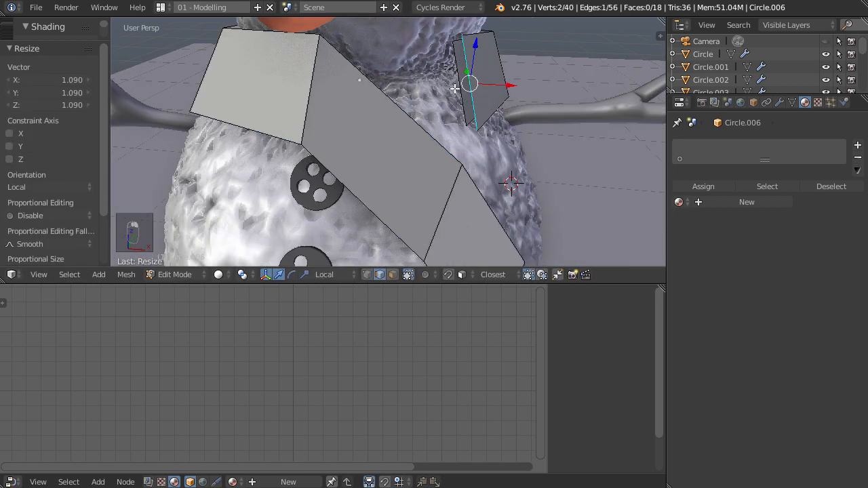
pyautogui.moveTo(470, 133); pyautogui.dragTo(446, 116, button='middle')
pyautogui.scroll(-3, 462, 125)
pyautogui.press('e')
pyautogui.click(353, 145)
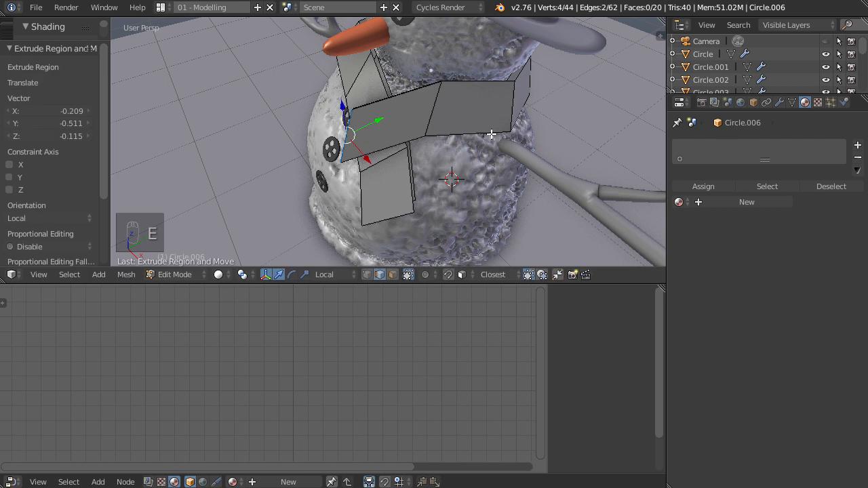
# Rotate and move the extruded pair of edges so the flap crosses over the hanging strip.
pyautogui.press('r')
pyautogui.click(483, 68)
pyautogui.moveTo(483, 68); pyautogui.dragTo(482, 120, button='middle')
pyautogui.press('g')
pyautogui.click(393, 80)
pyautogui.press('r')
pyautogui.click(503, 82)
pyautogui.press('g')
pyautogui.click(488, 89)
# Spread the flap's two end edges apart, moving the outer one by about X 0.028, Y -0.019, Z 0.04.
pyautogui.scroll(5, 413, 72)
pyautogui.rightClick(436, 71)
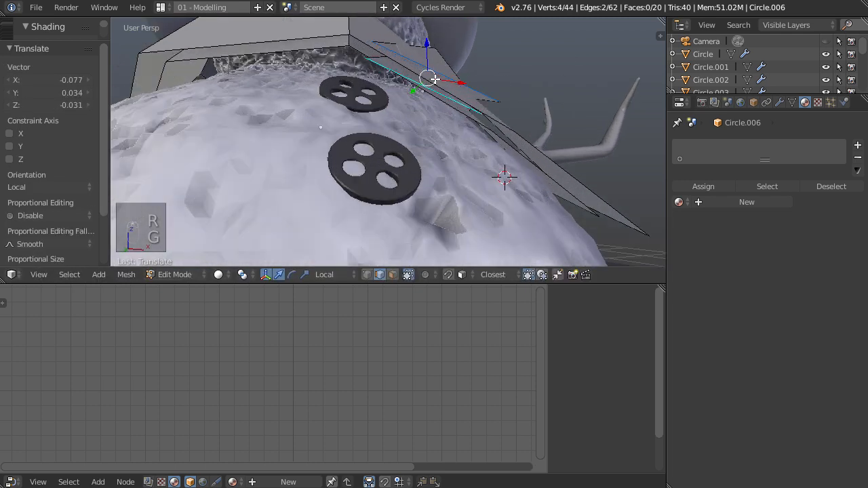
pyautogui.press('g')
pyautogui.click(452, 51)
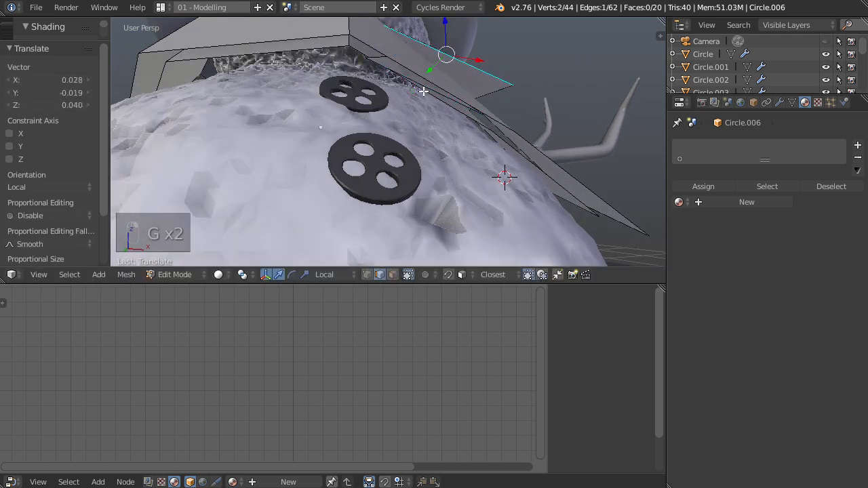
pyautogui.press('g')
pyautogui.click(421, 100)
# Fill a face between the flap's inner and outer end edges and deselect everything.
pyautogui.moveTo(422, 100); pyautogui.dragTo(413, 182, button='middle')
pyautogui.scroll(-5, 480, 128)
pyautogui.scroll(3, 432, 147)
pyautogui.press('f')
pyautogui.press('a')
# Nudge the flap's lower corner vertex by about X -0.014, Y 0.014, Z 0.011.
pyautogui.scroll(2, 409, 120)
pyautogui.scroll(-2, 581, 187)
pyautogui.keyDown('shift'); pyautogui.moveTo(468, 194); pyautogui.dragTo(484, 175, button='middle'); pyautogui.keyUp('shift')
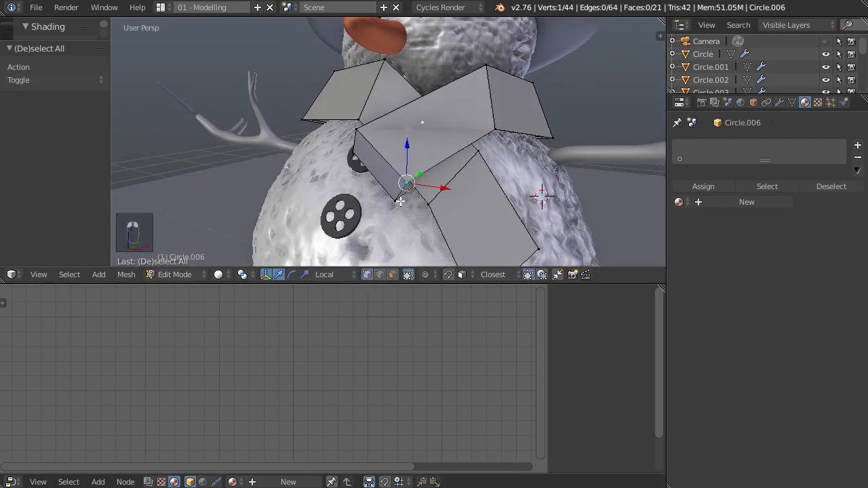
pyautogui.moveTo(382, 155); pyautogui.dragTo(536, 212, button='middle')
pyautogui.press('g')
pyautogui.click(535, 183)
# Shift the band's lower vertex beside the flap along X and deselect it.
pyautogui.moveTo(510, 170); pyautogui.dragTo(568, 148, button='middle')
pyautogui.rightClick(498, 163)
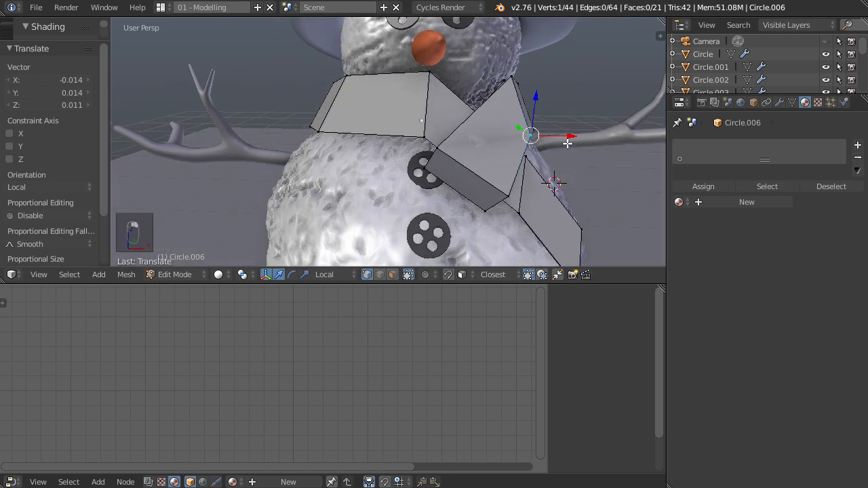
pyautogui.press('g')
pyautogui.press('x')
pyautogui.click(565, 137)
pyautogui.moveTo(477, 149); pyautogui.dragTo(480, 149)
pyautogui.scroll(-1, 480, 149)
pyautogui.moveTo(481, 149); pyautogui.dragTo(639, 168, button='middle')
pyautogui.press('a')
pyautogui.moveTo(535, 178); pyautogui.dragTo(423, 166, button='middle')
pyautogui.moveTo(363, 170); pyautogui.dragTo(406, 127, button='middle')
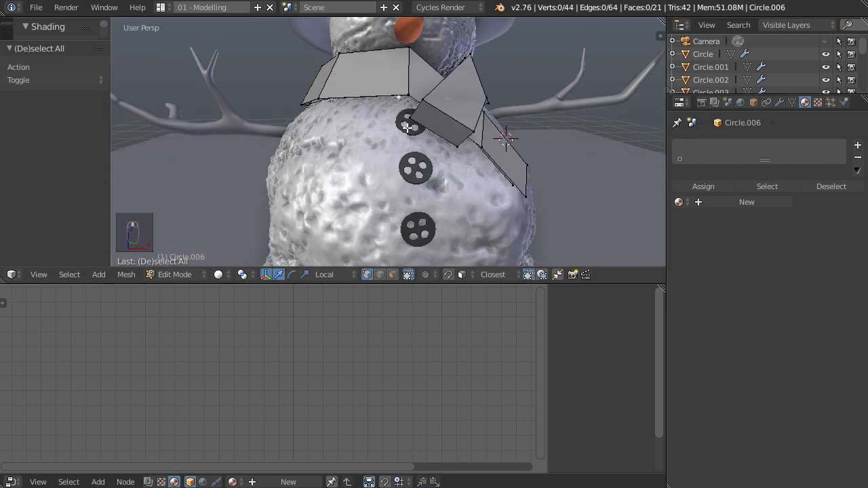
# Add a Subdivision Surface modifier with 2 view subdivisions to the scarf and inspect it in Object Mode.
pyautogui.click(779, 103)
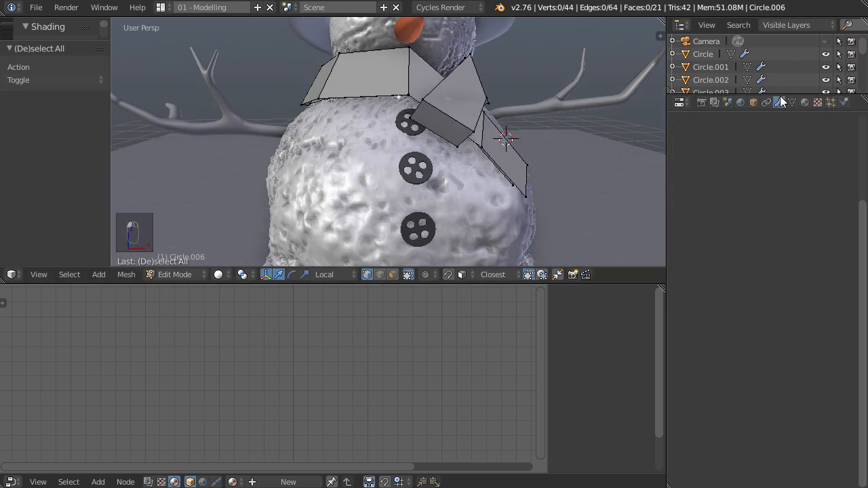
pyautogui.click(742, 145)
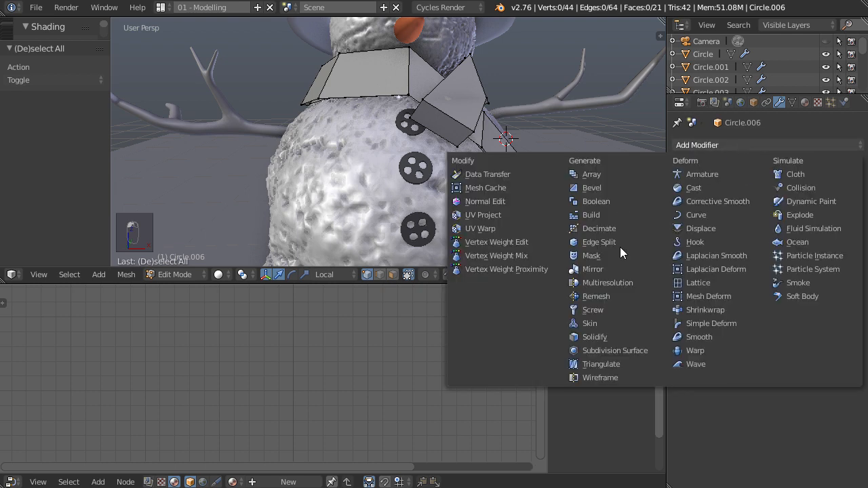
pyautogui.click(634, 351)
pyautogui.click(764, 230)
pyautogui.press('Tab')
pyautogui.moveTo(549, 208); pyautogui.dragTo(328, 123, button='middle')
# Return to Edit Mode and add one centered loop cut running lengthwise along the whole scarf.
pyautogui.press('Tab')
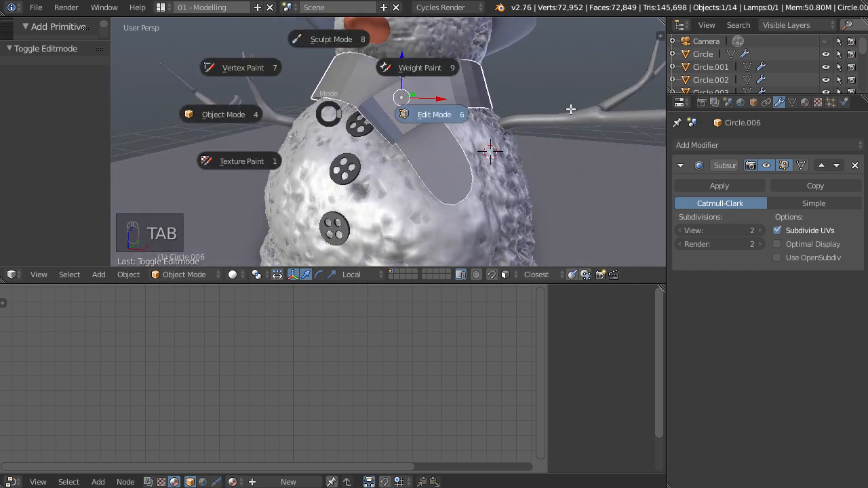
pyautogui.moveTo(566, 109); pyautogui.dragTo(495, 147, button='middle')
pyautogui.press('a')
pyautogui.press('a')
pyautogui.press('a')
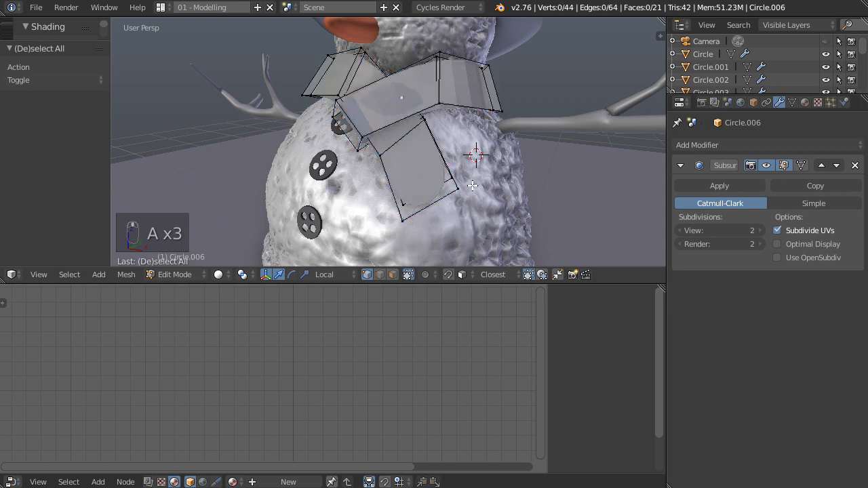
pyautogui.hotkey('ctrl', 'r')
pyautogui.click(441, 207)
pyautogui.rightClick(448, 196)
# Box-deselect the new loop's vertices on the crossing flap and hanging strip in wireframe, keeping the neck part selected.
pyautogui.moveTo(462, 181)
pyautogui.mouseDown(button='middle')
pyautogui.moveTo(494, 189)
pyautogui.moveTo(522, 163)
pyautogui.moveTo(553, 187)
pyautogui.moveTo(421, 125)
pyautogui.moveTo(474, 143)
pyautogui.moveTo(407, 125)
pyautogui.moveTo(460, 176)
pyautogui.moveTo(411, 132)
pyautogui.moveTo(423, 145)
pyautogui.moveTo(384, 258)
pyautogui.mouseUp(button='middle')
pyautogui.press('z')
pyautogui.scroll(2, 412, 176)
pyautogui.press('b')
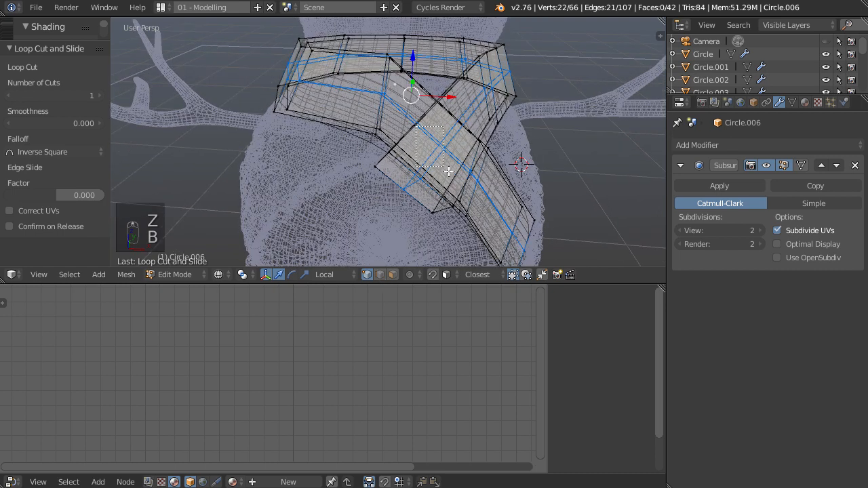
pyautogui.press('b')
pyautogui.moveTo(376, 156); pyautogui.dragTo(454, 235)
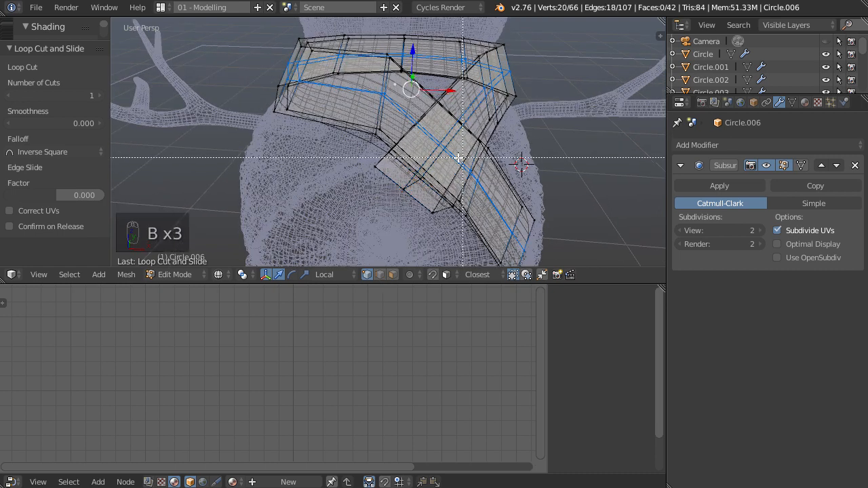
pyautogui.press('z')
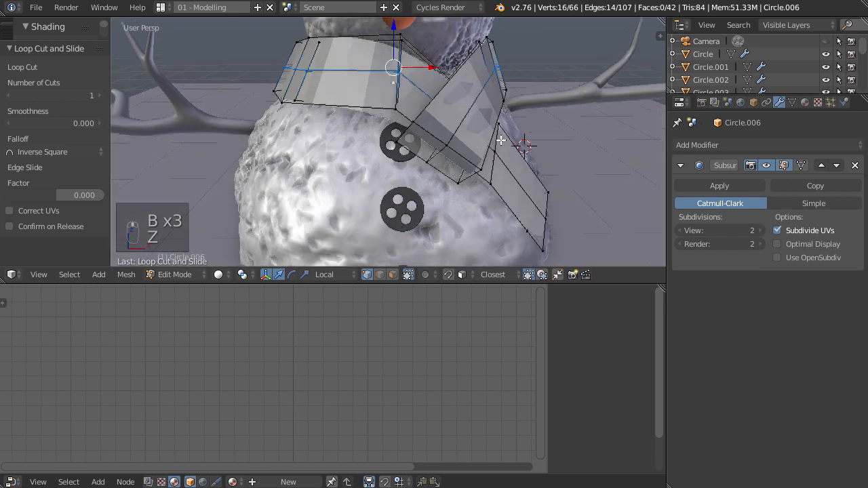
# Scale the neck part of the center loop inward to about 0.91, lower it slightly, refine it, and deselect it.
pyautogui.press('s')
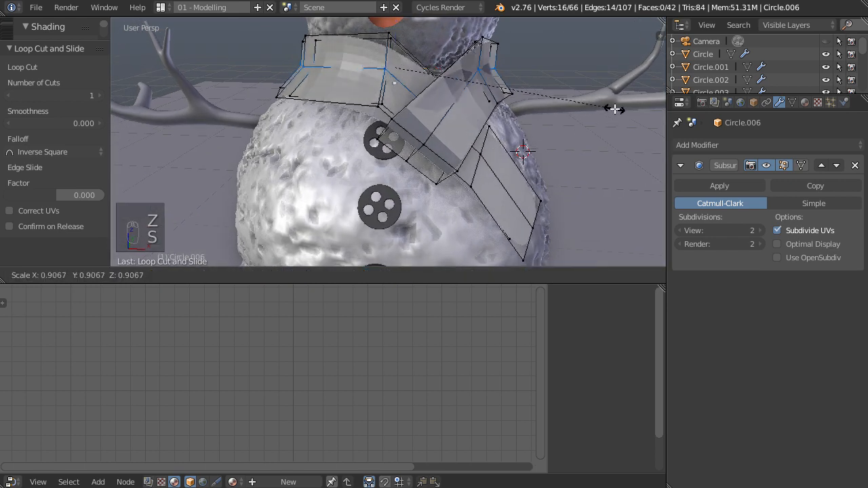
pyautogui.click(614, 109)
pyautogui.press('g')
pyautogui.click(615, 112)
pyautogui.press('s')
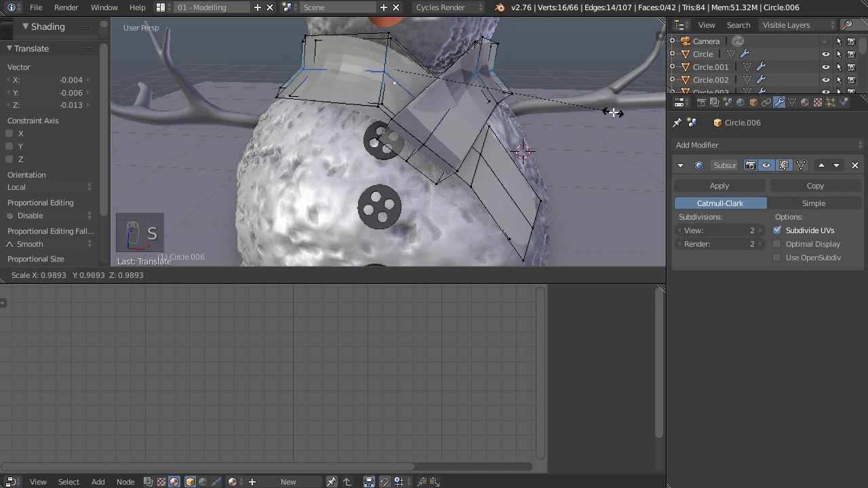
pyautogui.click(614, 112)
pyautogui.press('g')
pyautogui.click(618, 110)
pyautogui.press('a')
# Pull the two center-line vertices at the folded end of the crossing flap outward from the snowman's body.
pyautogui.moveTo(558, 147); pyautogui.dragTo(541, 131, button='middle')
pyautogui.scroll(1, 406, 98)
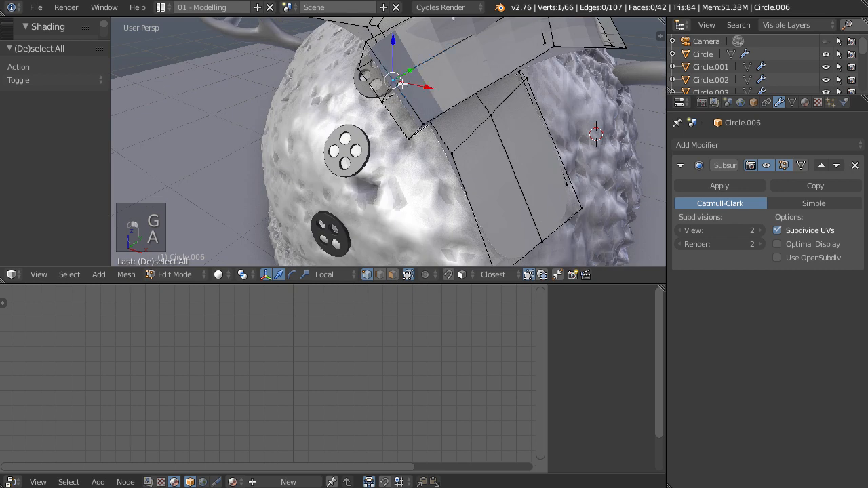
pyautogui.keyDown('shift'); pyautogui.rightClick(384, 106); pyautogui.keyUp('shift')
pyautogui.moveTo(384, 106); pyautogui.dragTo(405, 120, button='middle')
pyautogui.press('g')
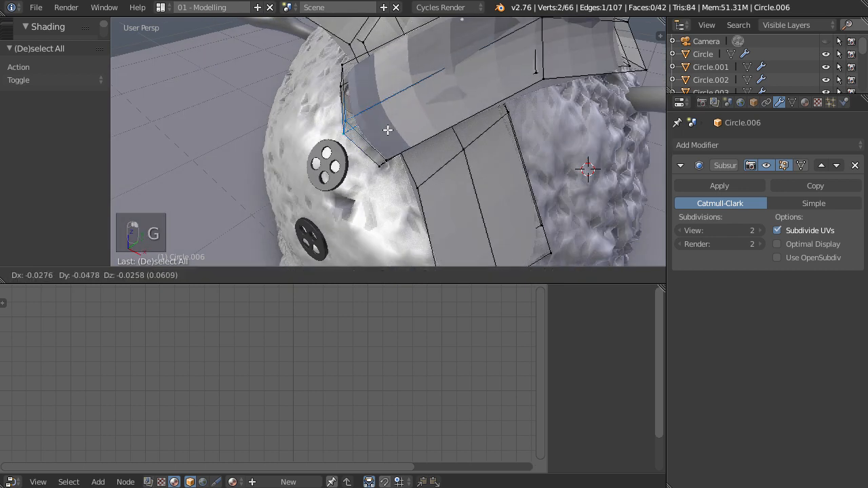
pyautogui.click(385, 130)
# Reposition the middle vertex at the hanging strip's lower end, and check the smoothed scarf in Object Mode.
pyautogui.moveTo(465, 163); pyautogui.dragTo(465, 185, button='middle')
pyautogui.moveTo(423, 129); pyautogui.dragTo(420, 66, button='middle')
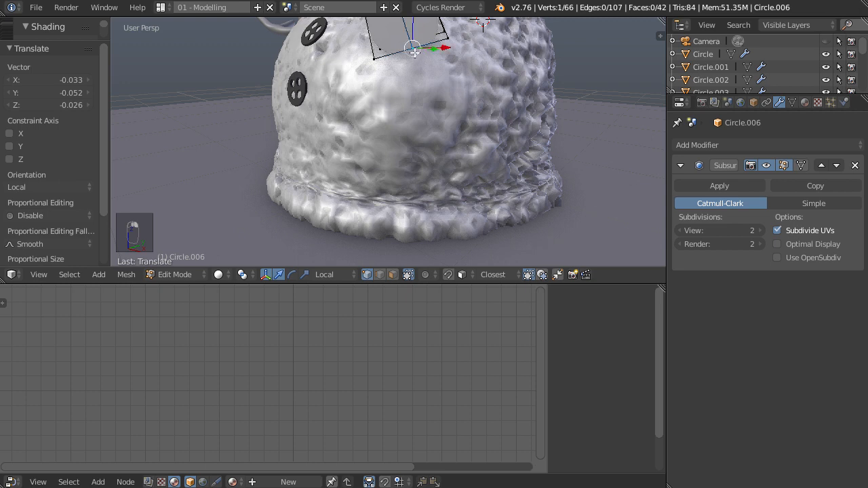
pyautogui.moveTo(406, 63); pyautogui.dragTo(423, 129, button='middle')
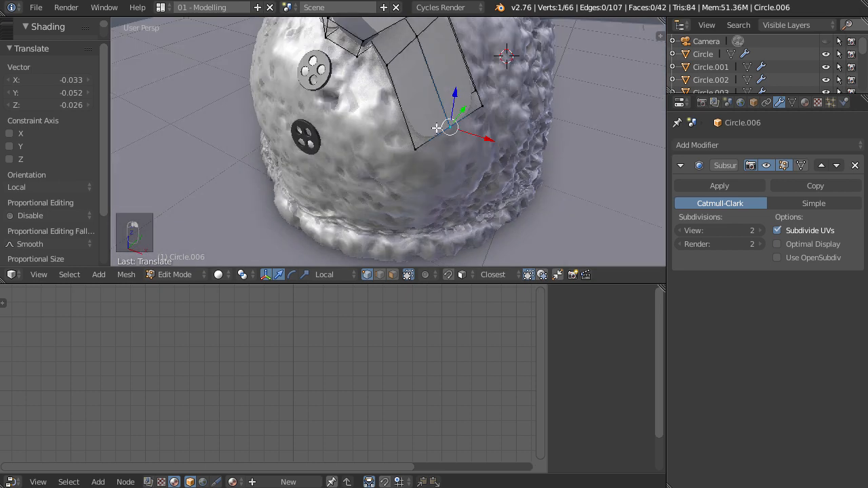
pyautogui.press('z')
pyautogui.press('g')
pyautogui.click(467, 167)
pyautogui.press('Tab')
pyautogui.press('z')
pyautogui.moveTo(414, 159)
pyautogui.mouseDown(button='middle')
pyautogui.moveTo(407, 213)
pyautogui.moveTo(484, 140)
pyautogui.moveTo(467, 140)
pyautogui.moveTo(484, 116)
pyautogui.moveTo(465, 111)
pyautogui.moveTo(498, 106)
pyautogui.mouseUp(button='middle')
pyautogui.press('z')
pyautogui.click(410, 161)
# Recalculate the normals of the whole scarf mesh and flip their direction.
pyautogui.press('Tab')
pyautogui.press('a')
pyautogui.press('a')
pyautogui.press('a')
pyautogui.press('a')
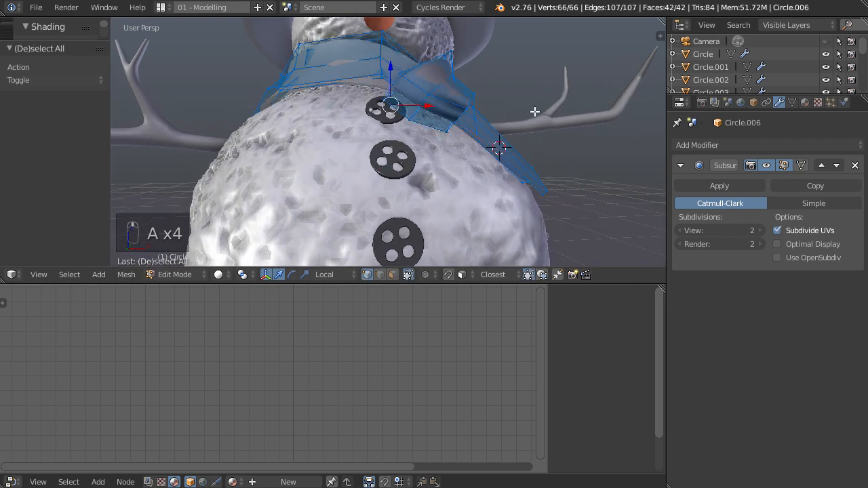
pyautogui.hotkey('ctrl', 'n')
pyautogui.moveTo(534, 111); pyautogui.dragTo(475, 146, button='middle')
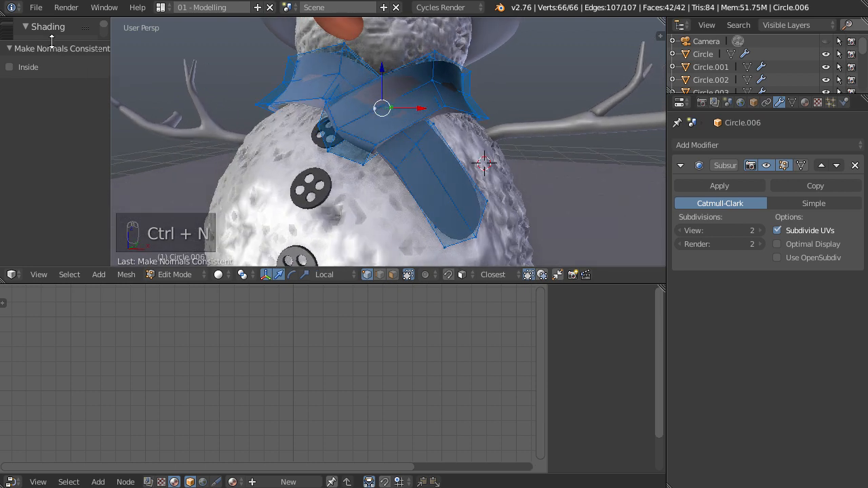
pyautogui.moveTo(51, 41); pyautogui.dragTo(82, 233)
pyautogui.scroll(-2, 104, 181)
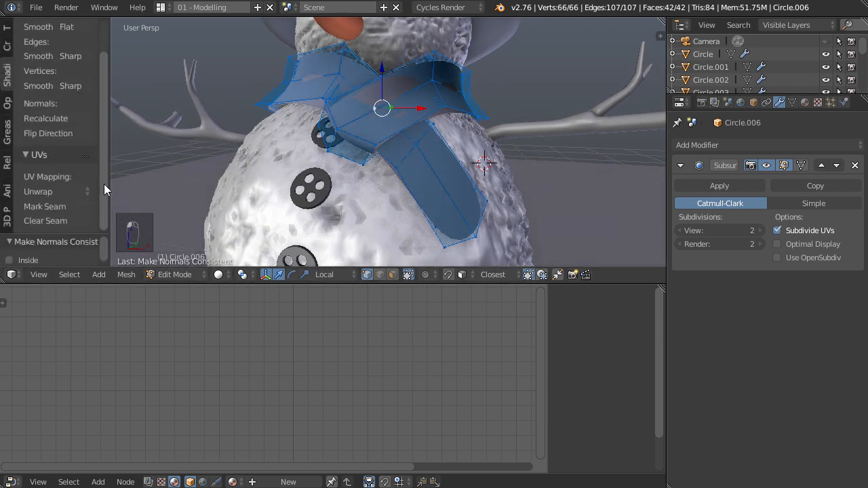
pyautogui.click(75, 133)
# Pull center-line vertices of the crossing flap outward, moving the one near its shoulder by about 0.1.
pyautogui.moveTo(526, 133); pyautogui.dragTo(451, 136, button='middle')
pyautogui.rightClick(440, 149)
pyautogui.press('g')
pyautogui.click(510, 147)
pyautogui.rightClick(441, 88)
pyautogui.moveTo(441, 88); pyautogui.dragTo(493, 96, button='middle')
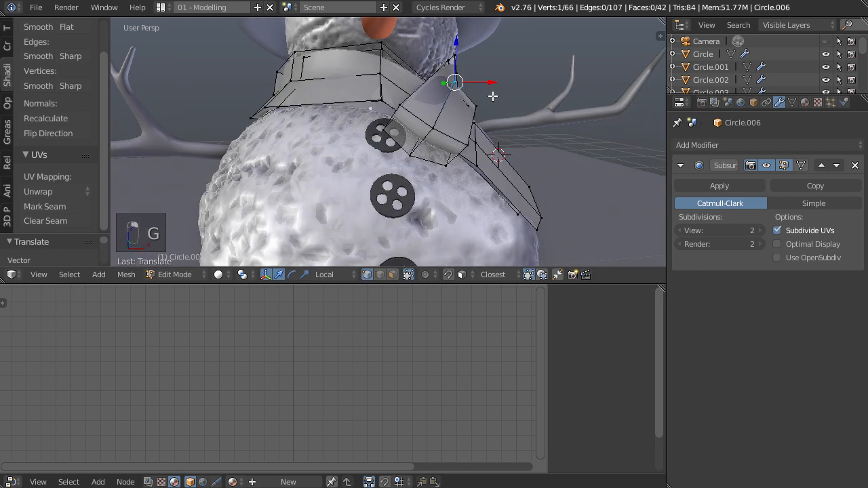
pyautogui.press('g')
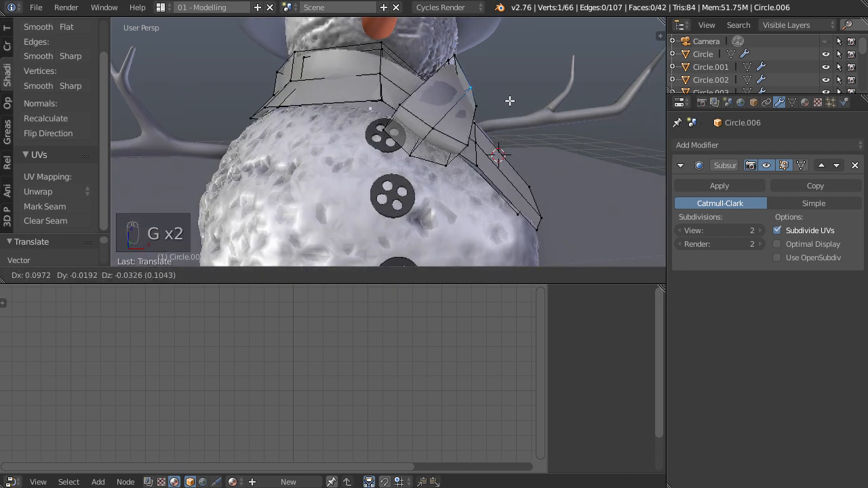
pyautogui.click(511, 102)
# Pull the center-loop vertices on both outer sides of the neck wrap outward, the second by about 0.12.
pyautogui.moveTo(511, 102)
pyautogui.mouseDown(button='middle')
pyautogui.moveTo(482, 102)
pyautogui.moveTo(494, 113)
pyautogui.moveTo(512, 101)
pyautogui.mouseUp(button='middle')
pyautogui.rightClick(482, 103)
pyautogui.press('g')
pyautogui.click(522, 107)
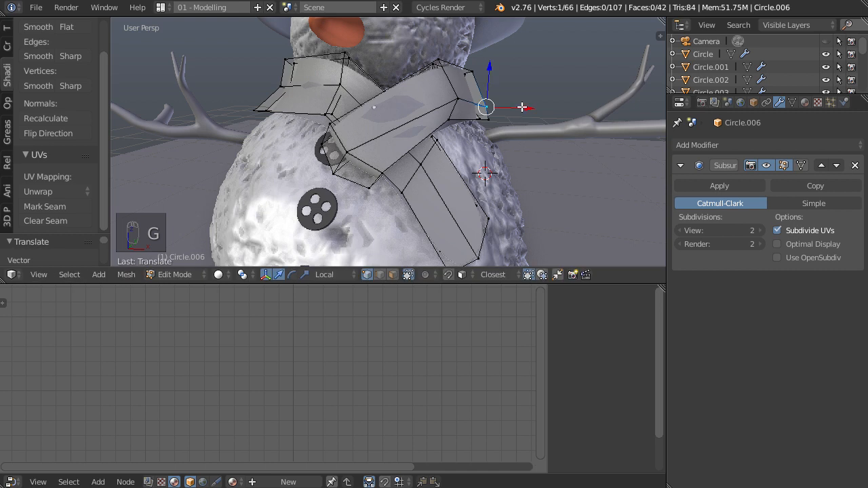
pyautogui.press('g')
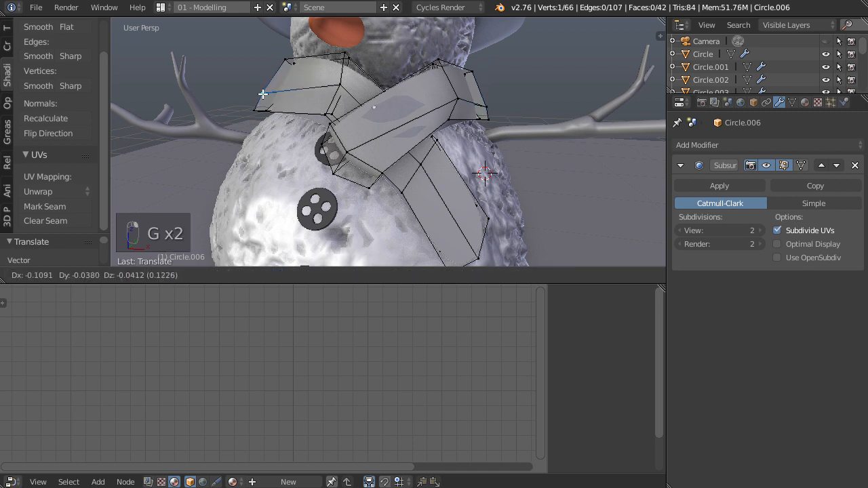
pyautogui.click(263, 93)
# Pull the center-loop vertex toward the back of the neck wrap outward, adjust its upper-edge shape, and check the result in Object Mode.
pyautogui.moveTo(296, 91); pyautogui.dragTo(424, 108, button='middle')
pyautogui.rightClick(278, 126)
pyautogui.press('g')
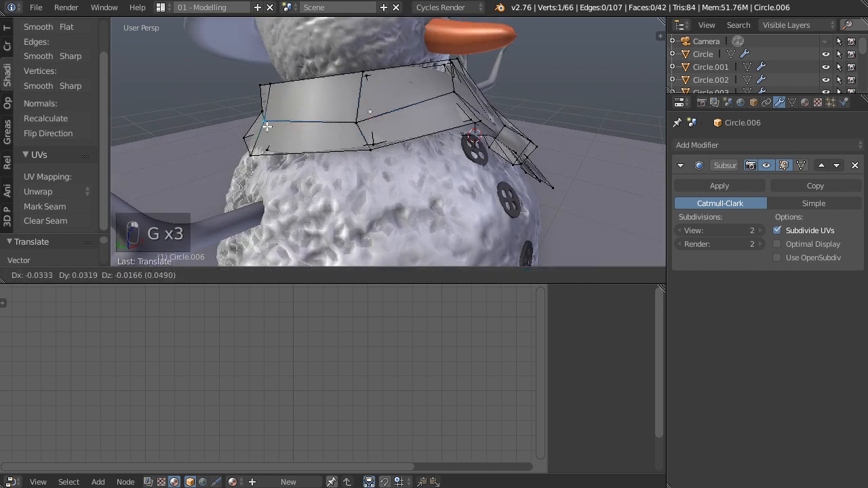
pyautogui.click(257, 130)
pyautogui.moveTo(257, 130); pyautogui.dragTo(269, 80, button='middle')
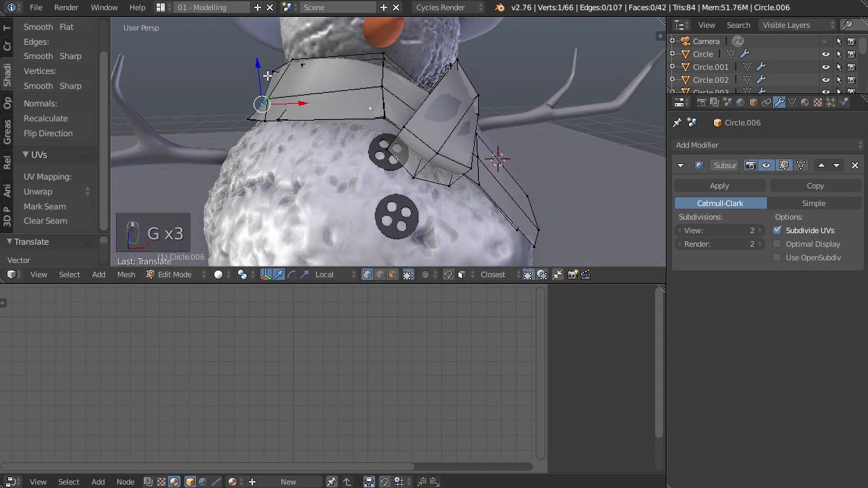
pyautogui.press('g')
pyautogui.click(276, 70)
pyautogui.press('Tab')
pyautogui.click(383, 120)
pyautogui.moveTo(532, 166); pyautogui.dragTo(463, 147, button='middle')
# Add a loop cut across the crossing flap, reposition it, and move a single vertex on the flap's upper edge.
pyautogui.press('Tab')
pyautogui.hotkey('ctrl', 'r')
pyautogui.click(378, 107)
pyautogui.click(364, 120)
pyautogui.press('g')
pyautogui.click(382, 98)
pyautogui.rightClick(426, 79)
pyautogui.press('g')
pyautogui.click(483, 67)
# Add a loop cut close to the lower end of each of the two overlapping hanging strips.
pyautogui.scroll(2, 464, 147)
pyautogui.hotkey('ctrl', 'r')
pyautogui.click(465, 135)
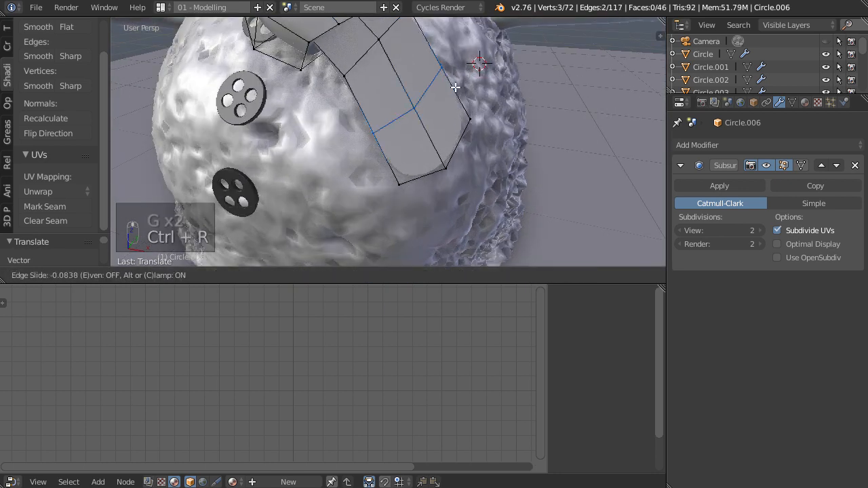
pyautogui.click(471, 124)
pyautogui.moveTo(469, 124); pyautogui.dragTo(360, 86, button='middle')
pyautogui.scroll(1, 406, 124)
pyautogui.hotkey('ctrl', 'r')
pyautogui.click(361, 86)
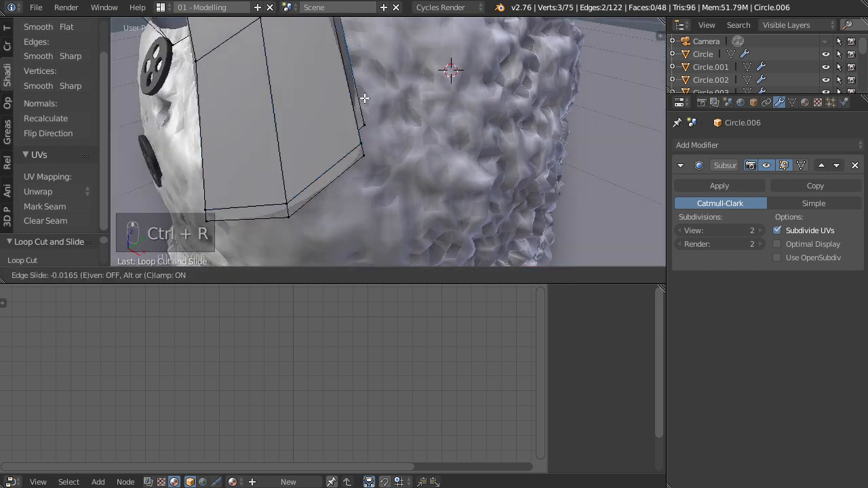
pyautogui.click(388, 150)
# Add a Solidify modifier to the scarf in Object Mode and set its thickness to 0.029.
pyautogui.scroll(-5, 394, 151)
pyautogui.moveTo(396, 153); pyautogui.dragTo(505, 178, button='middle')
pyautogui.press('Tab')
pyautogui.keyDown('shift'); pyautogui.moveTo(475, 90); pyautogui.dragTo(536, 144, button='middle'); pyautogui.keyUp('shift')
pyautogui.click(721, 143)
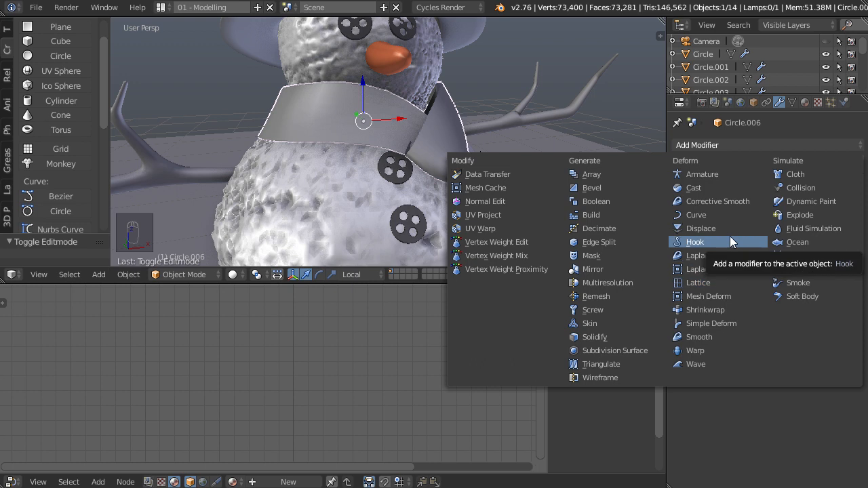
pyautogui.click(620, 339)
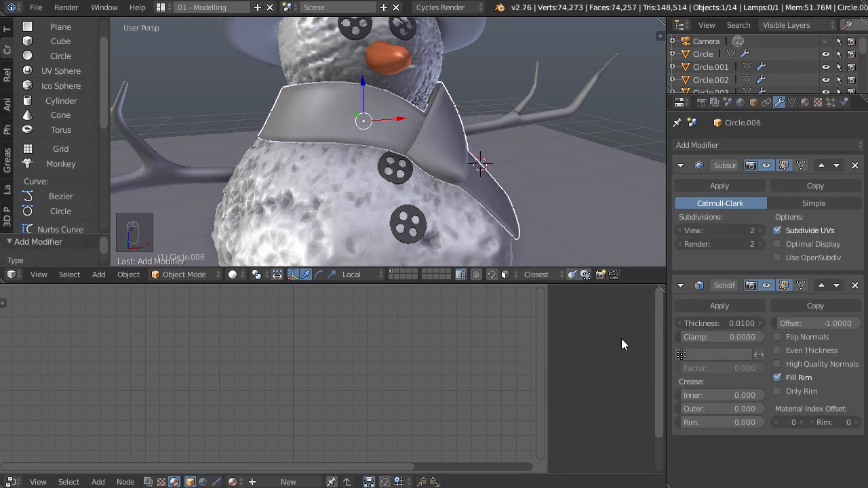
pyautogui.moveTo(719, 323); pyautogui.dragTo(739, 324)
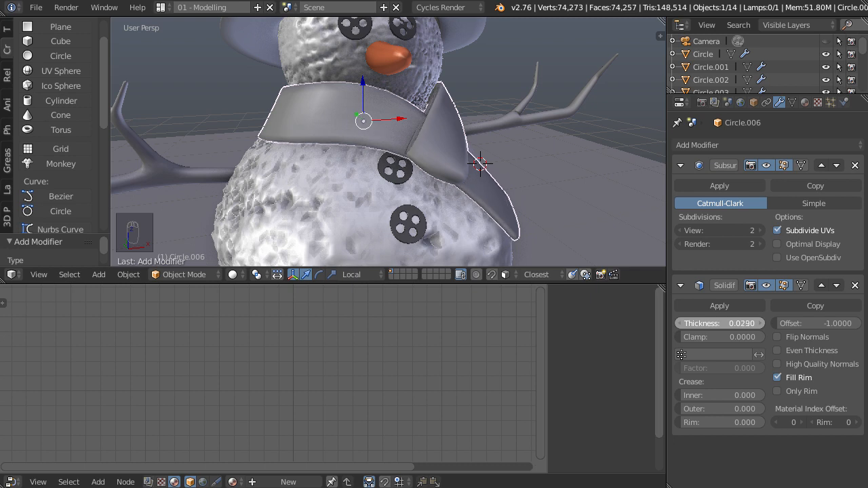
# Return to Edit Mode and reposition a small group of vertices on the side of the thickened scarf.
pyautogui.moveTo(515, 177); pyautogui.dragTo(576, 135, button='middle')
pyautogui.moveTo(518, 162); pyautogui.dragTo(427, 105, button='middle')
pyautogui.press('Tab')
pyautogui.click(587, 110)
pyautogui.moveTo(588, 110); pyautogui.dragTo(468, 61, button='middle')
pyautogui.keyDown('shift'); pyautogui.rightClick(515, 136); pyautogui.keyUp('shift')
pyautogui.keyDown('shift'); pyautogui.rightClick(540, 95); pyautogui.keyUp('shift')
pyautogui.press('g')
pyautogui.click(520, 107)
# Move three neighboring scarf vertices together, and nudge a single vertex above them.
pyautogui.rightClick(487, 107)
pyautogui.keyDown('shift'); pyautogui.rightClick(474, 133); pyautogui.keyUp('shift')
pyautogui.keyDown('shift'); pyautogui.rightClick(494, 129); pyautogui.keyUp('shift')
pyautogui.press('g')
pyautogui.click(489, 121)
pyautogui.rightClick(467, 59)
pyautogui.press('g')
pyautogui.click(463, 67)
# Adjust further single vertices along the scarf's upper part to even out its shape.
pyautogui.rightClick(356, 42)
pyautogui.press('g')
pyautogui.click(352, 45)
pyautogui.rightClick(353, 33)
pyautogui.press('g')
pyautogui.press('g')
pyautogui.click(476, 56)
# Inspect the thickened scarf in Object Mode from several angles, both from a distance and close up.
pyautogui.scroll(-3, 477, 57)
pyautogui.moveTo(477, 59); pyautogui.dragTo(412, 126, button='middle')
pyautogui.press('Tab')
pyautogui.scroll(-4, 433, 136)
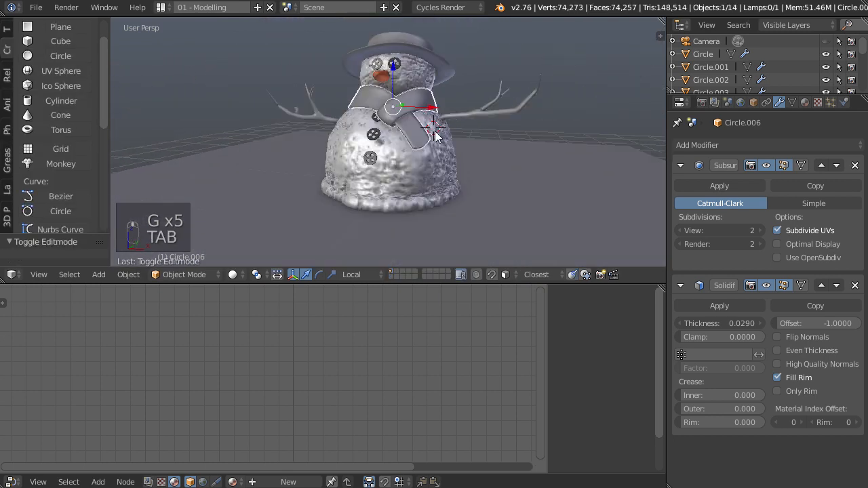
pyautogui.press('a')
pyautogui.press('a')
pyautogui.scroll(4, 435, 155)
pyautogui.moveTo(455, 145); pyautogui.dragTo(414, 140, button='middle')
pyautogui.scroll(4, 420, 156)
pyautogui.rightClick(394, 158)
pyautogui.moveTo(424, 110); pyautogui.dragTo(400, 203, button='middle')
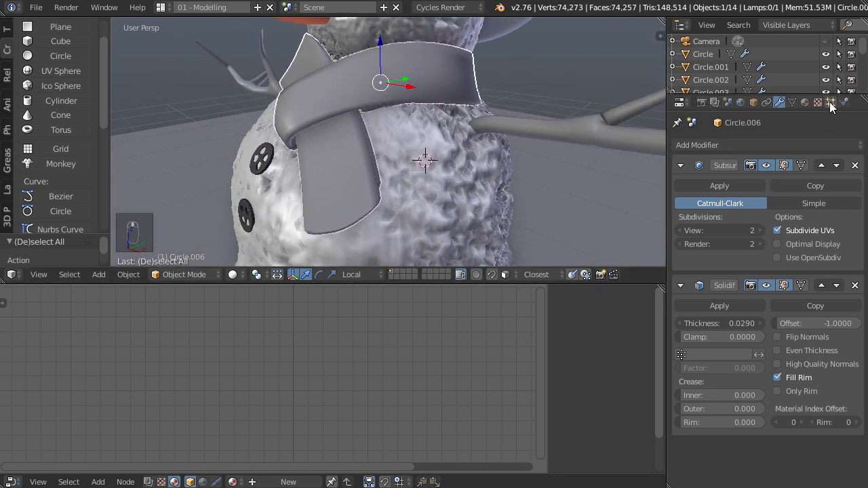
pyautogui.moveTo(354, 132); pyautogui.dragTo(431, 140, button='middle')
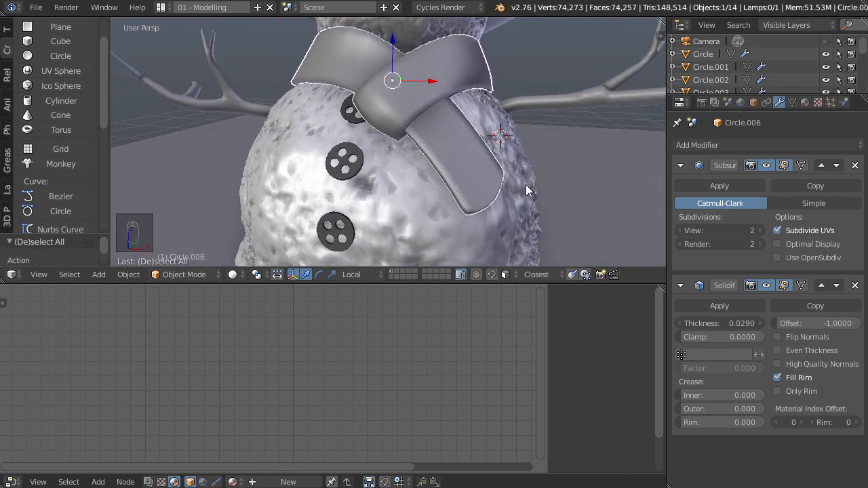
pyautogui.moveTo(494, 184); pyautogui.dragTo(438, 210, button='middle')
# Select the six vertices at the front hanging strip's lower end and shift them slightly with proportional editing enabled.
pyautogui.press('Tab')
pyautogui.scroll(1, 437, 211)
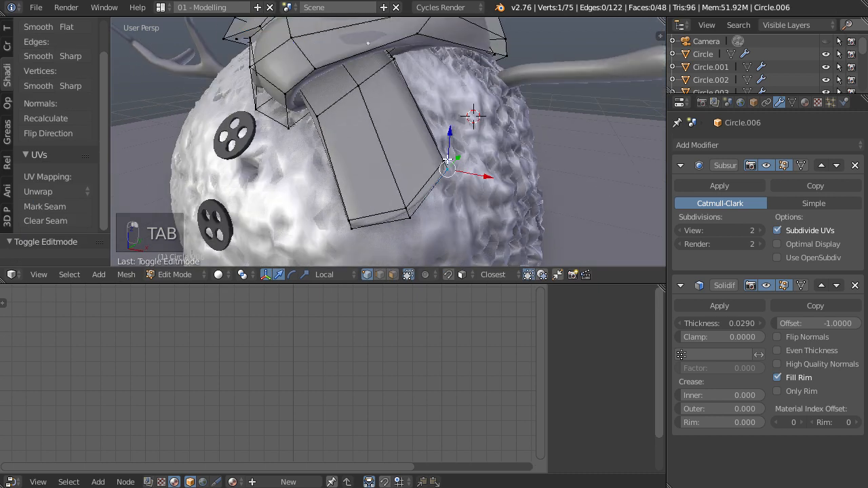
pyautogui.keyDown('shift'); pyautogui.rightClick(359, 230); pyautogui.keyUp('shift')
pyautogui.keyDown('shift'); pyautogui.rightClick(349, 218); pyautogui.keyUp('shift')
pyautogui.moveTo(434, 224); pyautogui.dragTo(400, 182, button='middle')
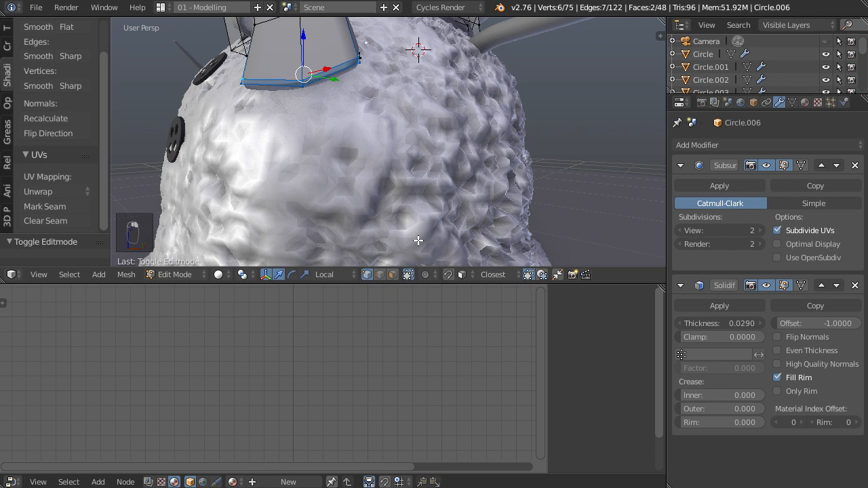
pyautogui.click(429, 278)
pyautogui.click(458, 245)
pyautogui.moveTo(444, 236); pyautogui.dragTo(396, 225, button='middle')
pyautogui.press('g')
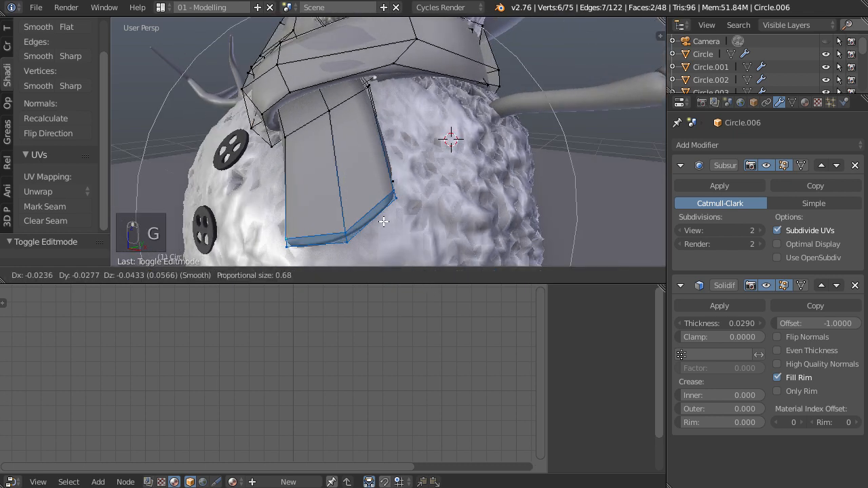
pyautogui.click(385, 223)
# Set proportional editing to Connected and swing the front strip's lower end sideways, away from the strip beneath it.
pyautogui.click(426, 275)
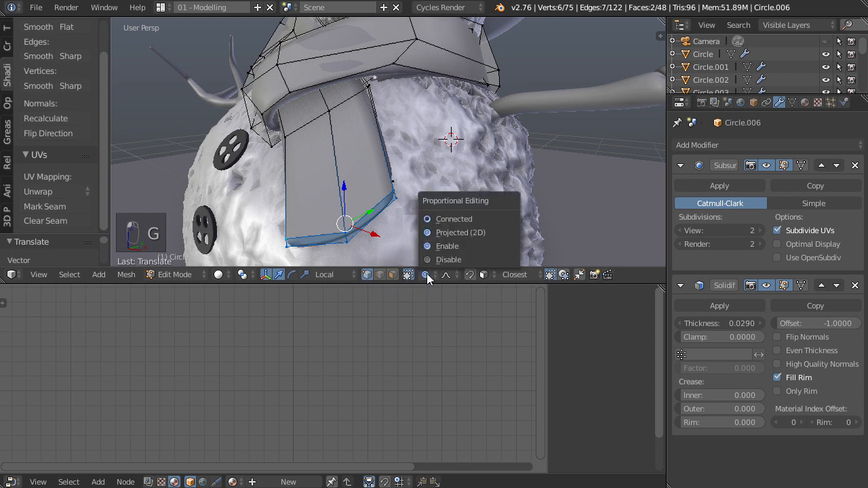
pyautogui.click(453, 219)
pyautogui.moveTo(442, 206); pyautogui.dragTo(410, 193, button='middle')
pyautogui.press('g')
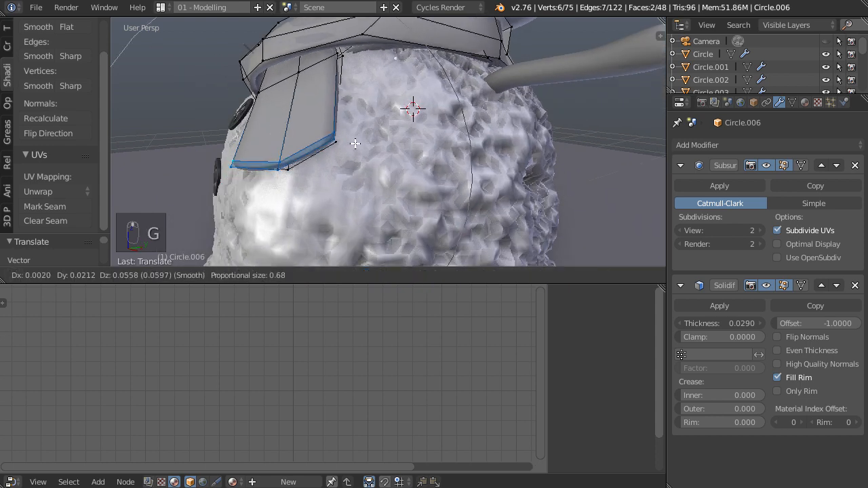
pyautogui.click(401, 152)
pyautogui.moveTo(401, 153); pyautogui.dragTo(391, 184, button='middle')
pyautogui.press('g')
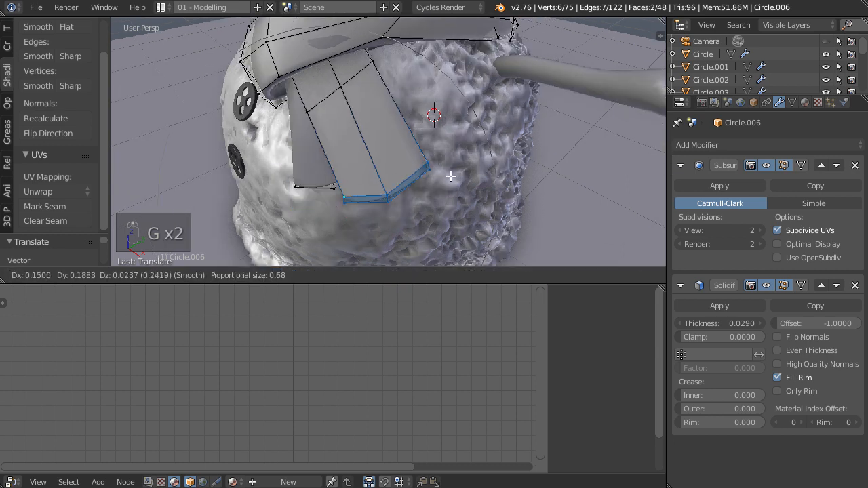
pyautogui.click(461, 175)
# Fit the front strip's lower end against the snowman's body so the two hanging strips fan apart.
pyautogui.moveTo(461, 174); pyautogui.dragTo(357, 124, button='middle')
pyautogui.press('g')
pyautogui.click(423, 143)
pyautogui.press('g')
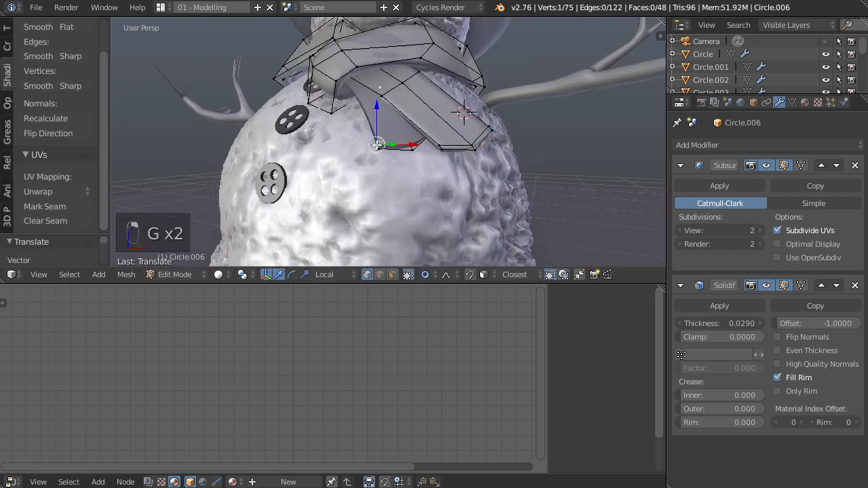
pyautogui.rightClick(377, 145)
# Switch to face selection and select the four narrow end faces of both hanging strips.
pyautogui.scroll(2, 425, 170)
pyautogui.moveTo(440, 167); pyautogui.dragTo(436, 177, button='middle')
pyautogui.click(393, 275)
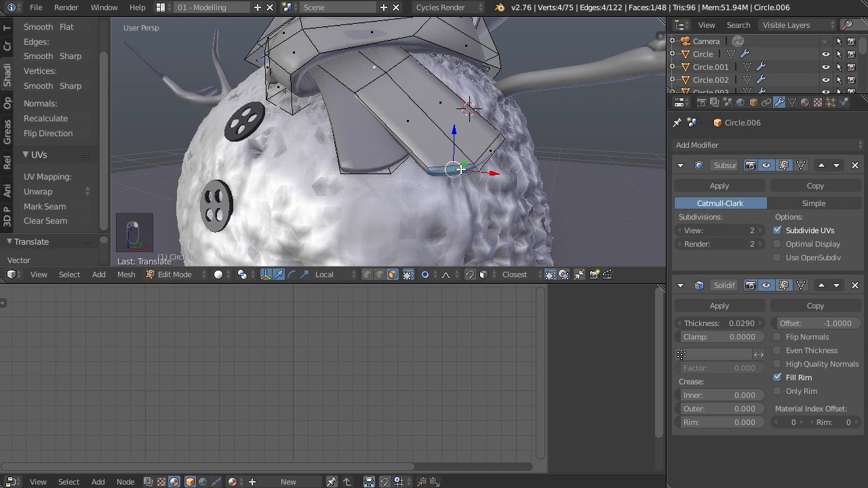
pyautogui.keyDown('shift'); pyautogui.rightClick(376, 169); pyautogui.keyUp('shift')
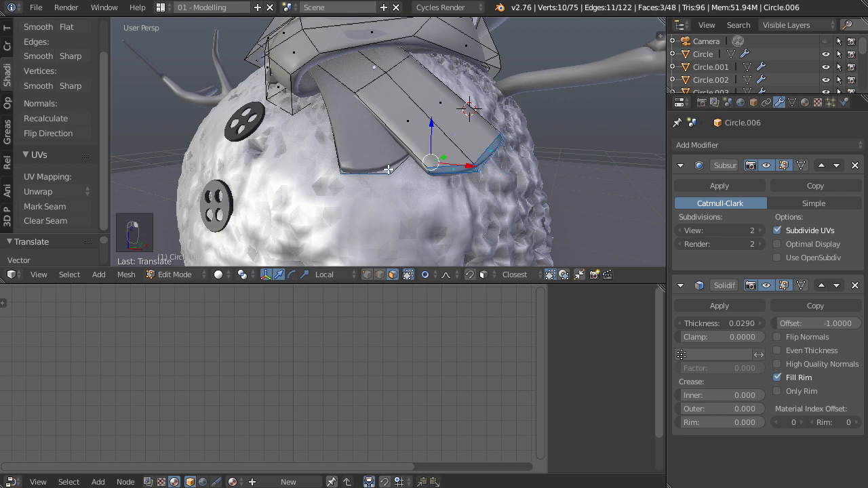
pyautogui.moveTo(507, 181)
pyautogui.mouseDown(button='middle')
pyautogui.moveTo(519, 178)
pyautogui.moveTo(509, 177)
pyautogui.mouseUp(button='middle')
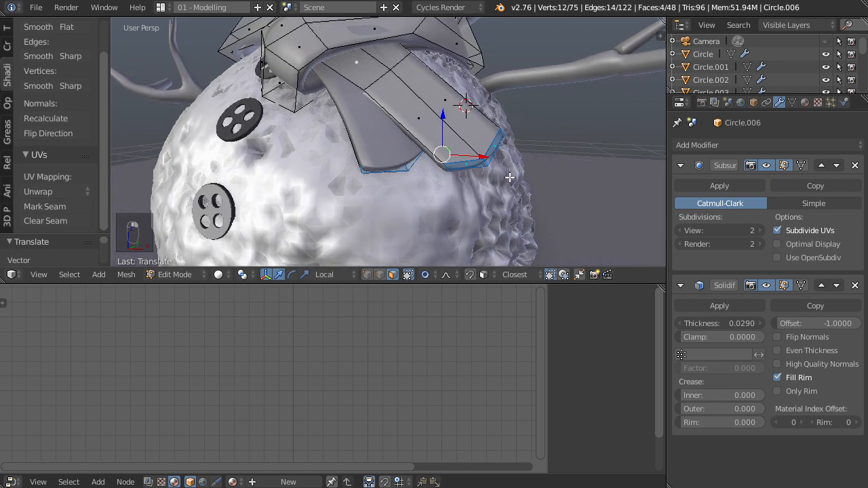
# Duplicate the four end faces in place, separate the copies into their own object, and leave Edit Mode.
pyautogui.hotkey('shift', 'd')
pyautogui.rightClick(509, 176)
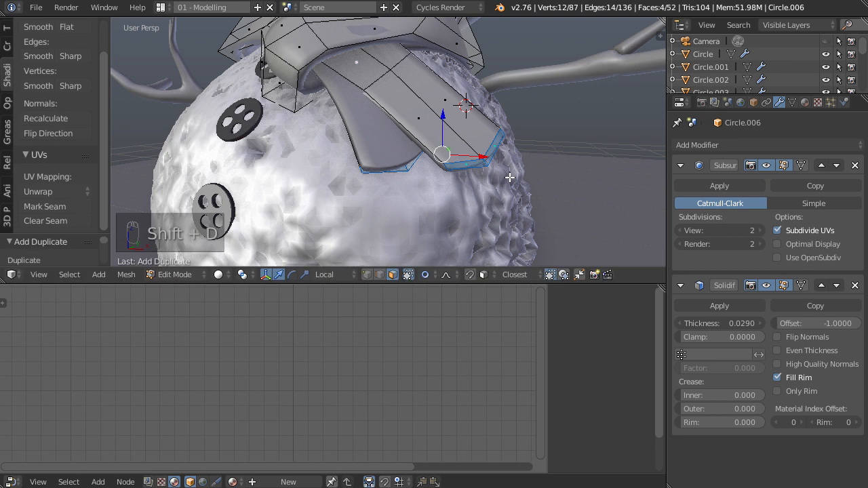
pyautogui.press('p')
pyautogui.click(474, 178)
pyautogui.press('Tab')
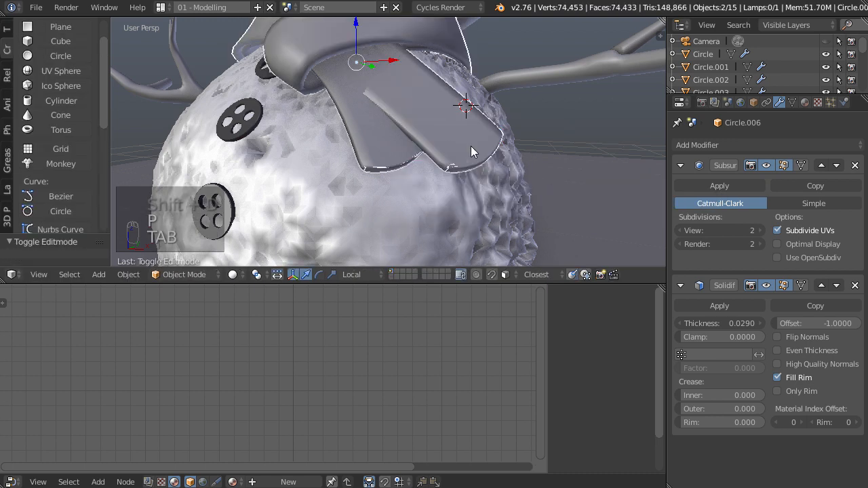
# Open the separated end-face object in Edit Mode and remove its Solidify modifier.
pyautogui.moveTo(544, 175); pyautogui.dragTo(542, 194, button='middle')
pyautogui.scroll(4, 474, 195)
pyautogui.scroll(1, 486, 194)
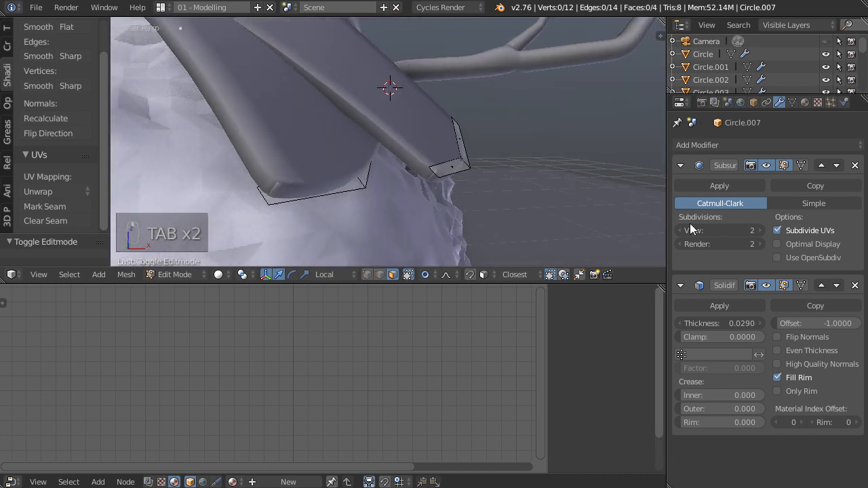
pyautogui.click(855, 285)
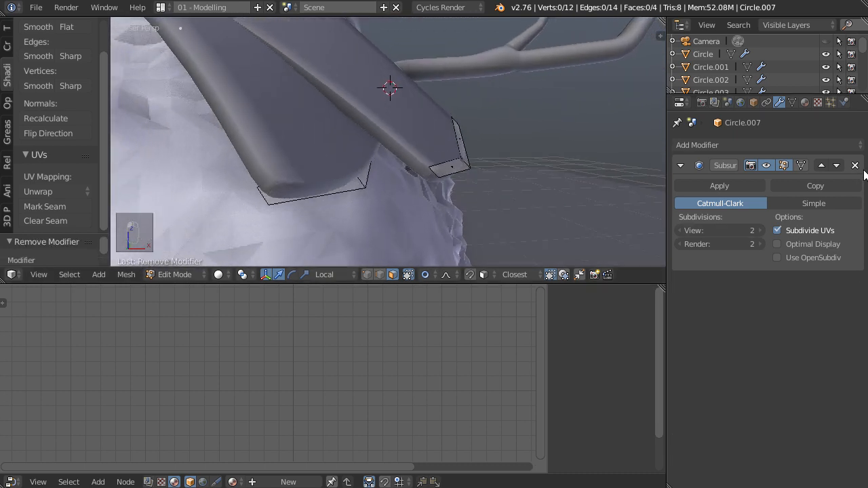
# Select an adjoining pair of end faces at a hanging strip's tip and set up rotation in Normal orientation.
pyautogui.moveTo(471, 197); pyautogui.dragTo(428, 217, button='middle')
pyautogui.rightClick(425, 171)
pyautogui.rightClick(439, 139)
pyautogui.click(334, 271)
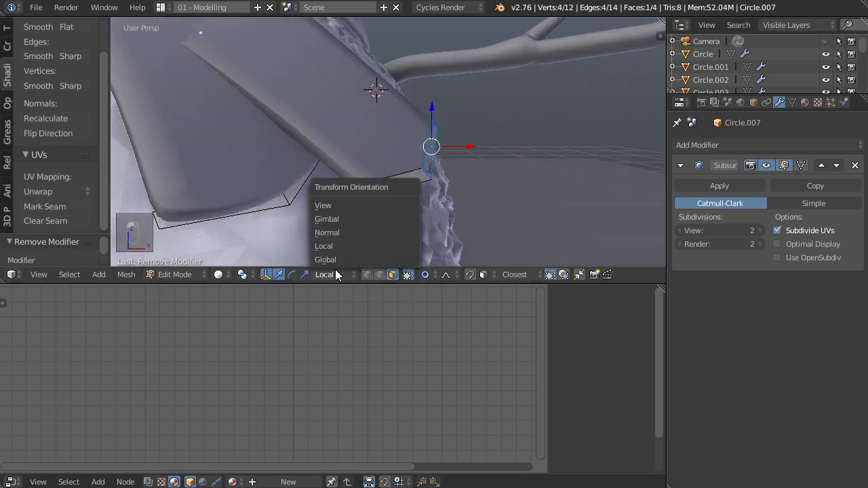
pyautogui.click(348, 232)
pyautogui.click(296, 276)
pyautogui.keyDown('shift'); pyautogui.rightClick(394, 180); pyautogui.keyUp('shift')
# Rotate the paired end faces with proportional editing to tilt them to the slant of the hanging strips' ends.
pyautogui.moveTo(465, 179); pyautogui.dragTo(483, 177, button='middle')
pyautogui.moveTo(499, 139); pyautogui.dragTo(507, 206)
pyautogui.moveTo(507, 206)
pyautogui.mouseDown(button='middle')
pyautogui.moveTo(444, 187)
pyautogui.moveTo(495, 196)
pyautogui.mouseUp(button='middle')
pyautogui.moveTo(453, 118); pyautogui.dragTo(449, 112)
pyautogui.moveTo(449, 112); pyautogui.dragTo(500, 141, button='middle')
pyautogui.moveTo(471, 138)
pyautogui.mouseDown()
pyautogui.moveTo(514, 200)
pyautogui.moveTo(511, 219)
pyautogui.mouseUp()
pyautogui.moveTo(474, 138); pyautogui.dragTo(531, 237)
pyautogui.moveTo(490, 190); pyautogui.dragTo(446, 178, button='middle')
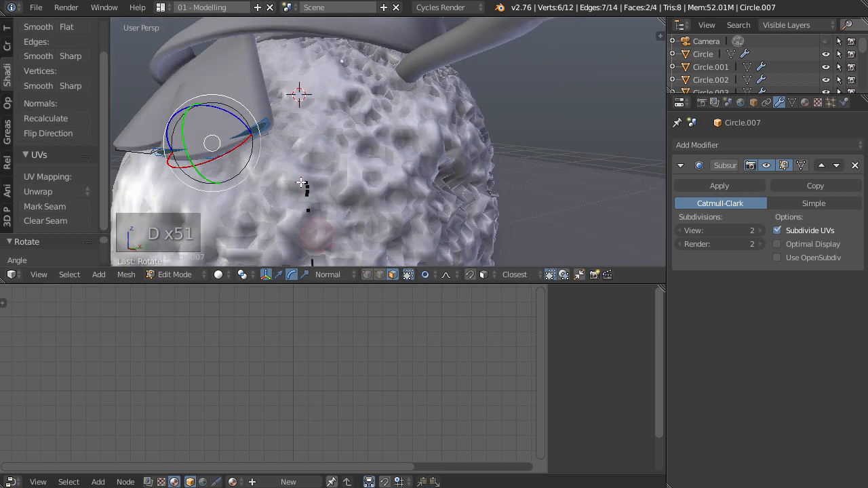
pyautogui.moveTo(326, 210); pyautogui.dragTo(350, 160, button='middle')
pyautogui.moveTo(330, 209); pyautogui.dragTo(434, 145, button='middle')
pyautogui.moveTo(454, 102); pyautogui.dragTo(461, 113)
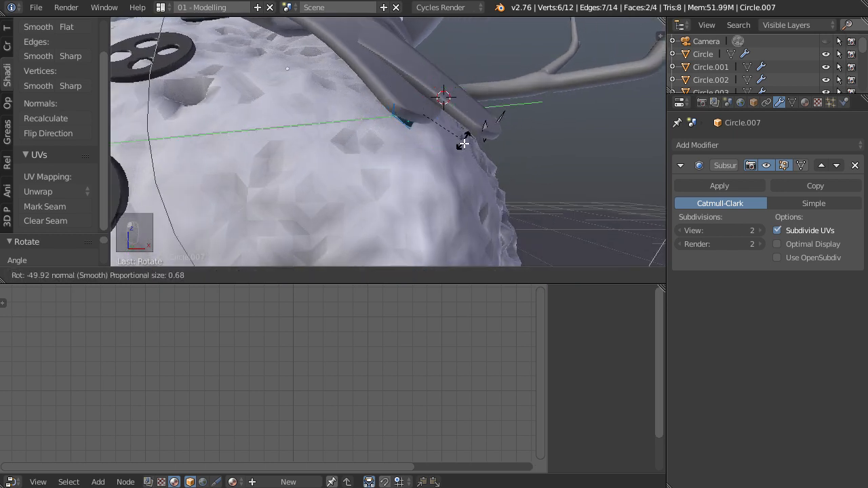
pyautogui.moveTo(462, 156); pyautogui.dragTo(461, 162)
pyautogui.moveTo(462, 162); pyautogui.dragTo(429, 91, button='middle')
# Switch to edge selection, move an end-face edge toward the scarf strip, and turn off proportional editing.
pyautogui.click(380, 274)
pyautogui.rightClick(387, 133)
pyautogui.moveTo(387, 134); pyautogui.dragTo(305, 113, button='middle')
pyautogui.press('g')
pyautogui.click(312, 110)
pyautogui.click(426, 275)
pyautogui.click(448, 262)
# Move individual edges of the end faces, including vertically, to fit them into the strips' tips.
pyautogui.rightClick(337, 106)
pyautogui.press('g')
pyautogui.rightClick(400, 70)
pyautogui.press('g')
pyautogui.moveTo(396, 80); pyautogui.dragTo(465, 118, button='middle')
pyautogui.press('g')
pyautogui.press('z')
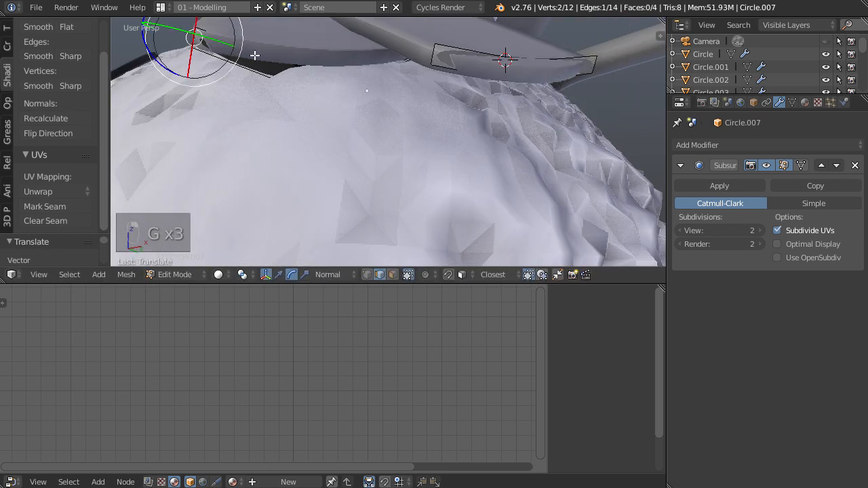
pyautogui.rightClick(324, 80)
pyautogui.press('g')
pyautogui.press('z')
pyautogui.moveTo(324, 74); pyautogui.dragTo(516, 134, button='middle')
pyautogui.press('Tab')
# Reposition further end-face edges, checking them in wireframe, so the faces sit inside the scarf ends, and leave Edit Mode.
pyautogui.press('Tab')
pyautogui.moveTo(455, 210); pyautogui.dragTo(397, 149, button='middle')
pyautogui.press('z')
pyautogui.press('z')
pyautogui.moveTo(475, 166); pyautogui.dragTo(373, 205, button='middle')
pyautogui.press('g')
pyautogui.press('z')
pyautogui.rightClick(377, 113)
pyautogui.press('g')
pyautogui.click(434, 148)
pyautogui.press('z')
pyautogui.press('z')
pyautogui.moveTo(452, 150)
pyautogui.mouseDown(button='middle')
pyautogui.moveTo(468, 128)
pyautogui.moveTo(506, 134)
pyautogui.mouseUp(button='middle')
pyautogui.scroll(-2, 506, 134)
pyautogui.press('Tab')
pyautogui.moveTo(215, 145); pyautogui.dragTo(516, 169, button='middle')
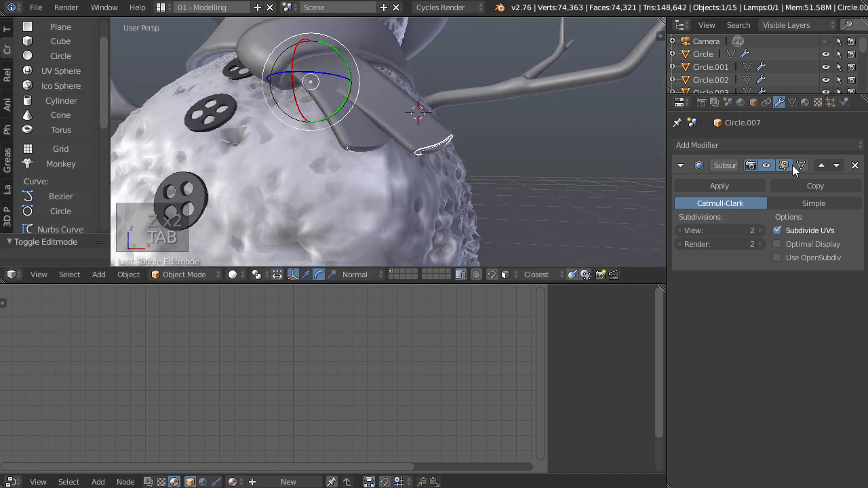
# Add a particle system of type Hair to the end-face object.
pyautogui.click(829, 101)
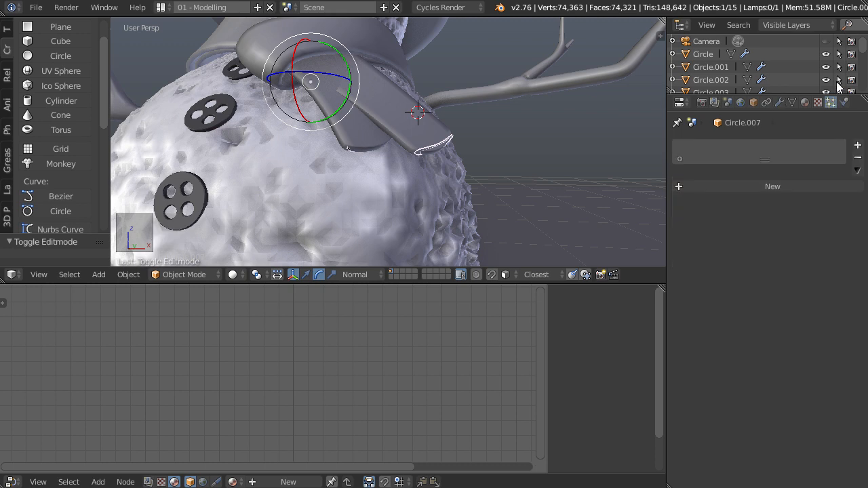
pyautogui.click(791, 182)
pyautogui.click(752, 200)
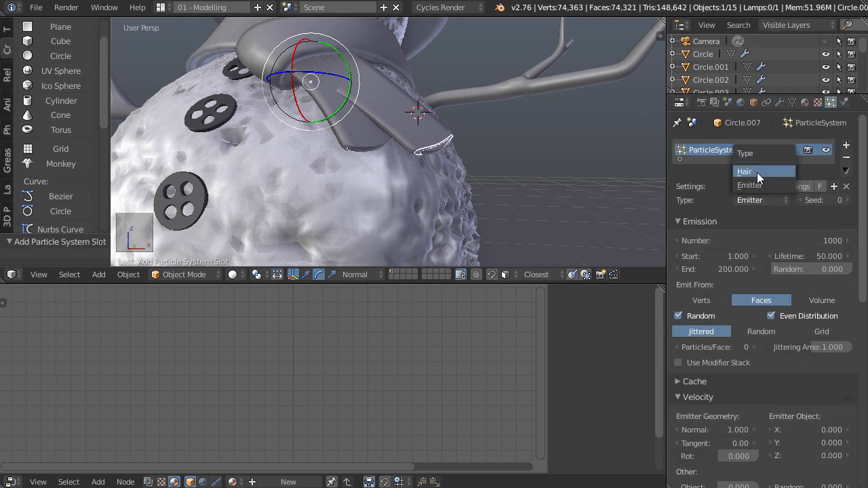
pyautogui.click(757, 172)
# Select both end faces of the strip nearer the buttons in wireframe Edit Mode and flip their normals, returning to solid Object Mode.
pyautogui.moveTo(348, 170); pyautogui.dragTo(385, 170, button='middle')
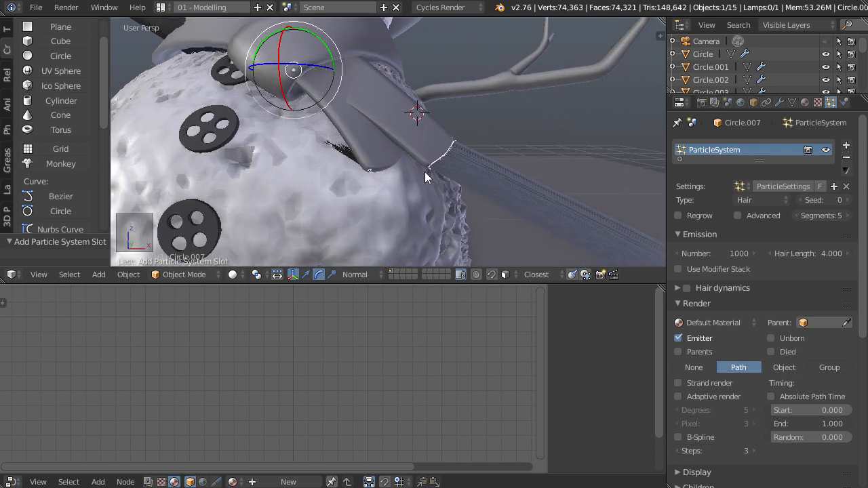
pyautogui.press('Tab')
pyautogui.press('a')
pyautogui.press('a')
pyautogui.press('l')
pyautogui.click(393, 275)
pyautogui.press('z')
pyautogui.press('z')
pyautogui.press('z')
pyautogui.press('a')
pyautogui.press('a')
pyautogui.press('a')
pyautogui.press('b')
pyautogui.moveTo(343, 107); pyautogui.dragTo(419, 194)
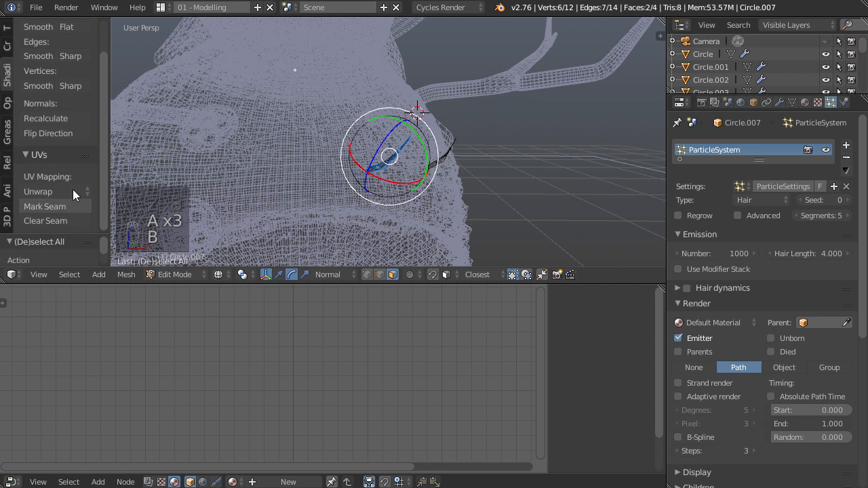
pyautogui.click(72, 137)
pyautogui.press('Tab')
pyautogui.press('z')
pyautogui.scroll(-4, 489, 224)
# Shorten the fringe hair to a length of 0.210.
pyautogui.moveTo(489, 218); pyautogui.dragTo(514, 178, button='middle')
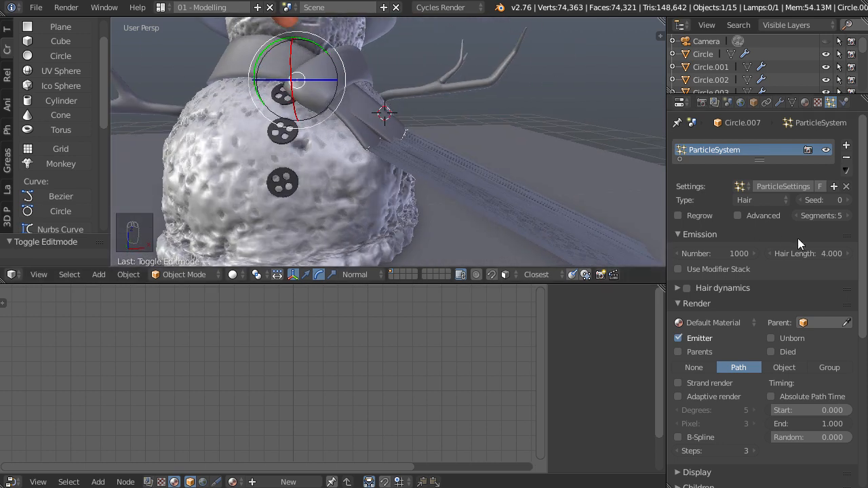
pyautogui.moveTo(790, 253); pyautogui.dragTo(746, 252)
pyautogui.moveTo(811, 253); pyautogui.dragTo(809, 253)
pyautogui.moveTo(516, 177)
pyautogui.mouseDown(button='middle')
pyautogui.moveTo(416, 179)
pyautogui.moveTo(358, 114)
pyautogui.moveTo(440, 165)
pyautogui.moveTo(321, 149)
pyautogui.moveTo(533, 155)
pyautogui.moveTo(518, 166)
pyautogui.mouseUp(button='middle')
pyautogui.scroll(3, 358, 114)
# Rotate the end faces of the strip nearer the buttons in Edit Mode to redirect its fringe downward.
pyautogui.press('Tab')
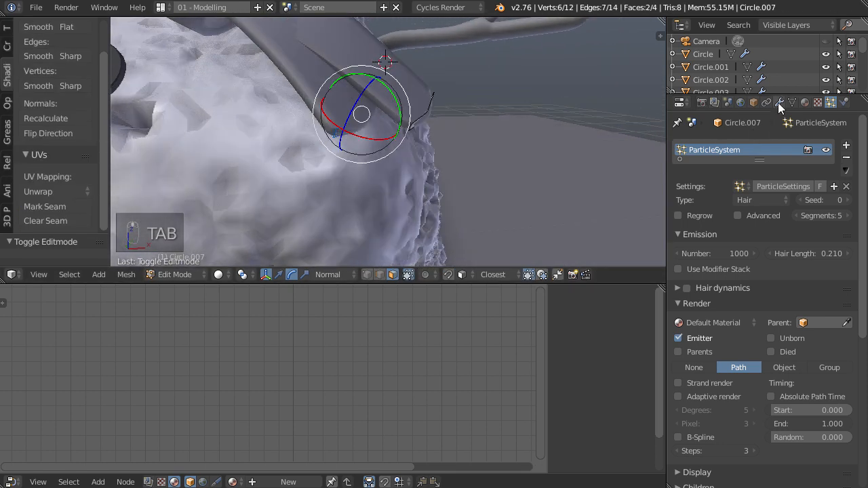
pyautogui.click(779, 102)
pyautogui.moveTo(355, 130); pyautogui.dragTo(484, 133, button='middle')
pyautogui.press('r')
pyautogui.click(500, 170)
pyautogui.moveTo(500, 170); pyautogui.dragTo(446, 120, button='middle')
# Box-select the outer strip's end faces, rotate and move them to redirect its fringe downward, and leave Edit Mode.
pyautogui.press('a')
pyautogui.rightClick(420, 101)
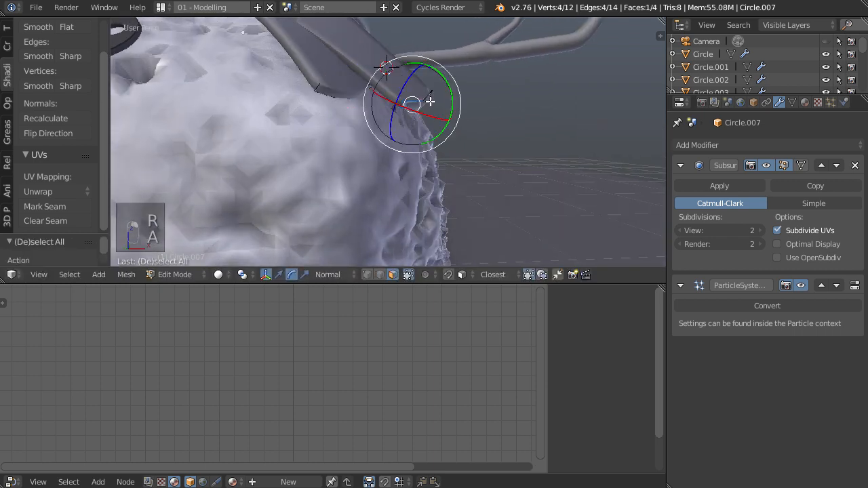
pyautogui.press('b')
pyautogui.moveTo(391, 66); pyautogui.dragTo(477, 163)
pyautogui.press('r')
pyautogui.click(484, 163)
pyautogui.moveTo(484, 163); pyautogui.dragTo(524, 159, button='middle')
pyautogui.press('g')
pyautogui.press('r')
pyautogui.click(592, 163)
pyautogui.press('Tab')
pyautogui.moveTo(591, 163); pyautogui.dragTo(381, 179, button='middle')
# Move one end-face edge closer to the scarf strip's tip in Edit Mode and return to Object Mode.
pyautogui.press('a')
pyautogui.press('a')
pyautogui.scroll(2, 367, 195)
pyautogui.press('Tab')
pyautogui.scroll(3, 387, 160)
pyautogui.moveTo(393, 145); pyautogui.dragTo(517, 135, button='middle')
pyautogui.click(379, 275)
pyautogui.rightClick(377, 92)
pyautogui.press('g')
pyautogui.click(390, 108)
pyautogui.press('Tab')
pyautogui.scroll(-5, 393, 122)
# Review the hair particle settings and preview the scarf fringe with Rendered viewport shading.
pyautogui.click(830, 102)
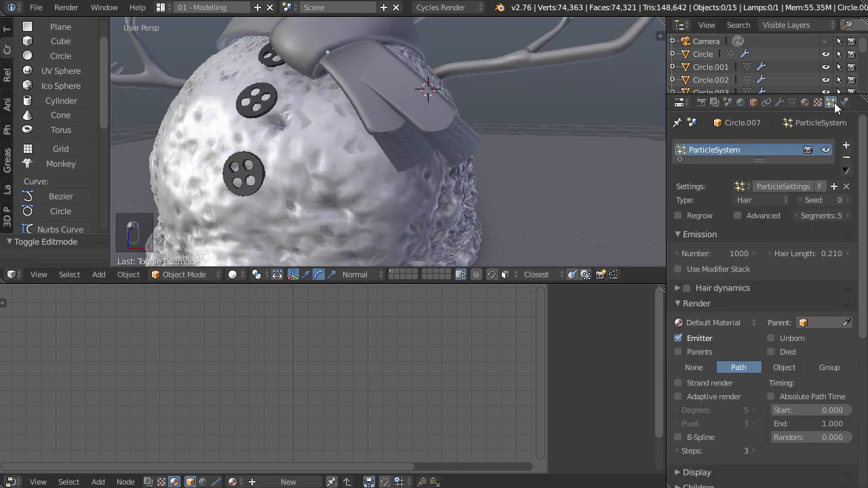
pyautogui.scroll(3, 485, 169)
pyautogui.scroll(-3, 482, 168)
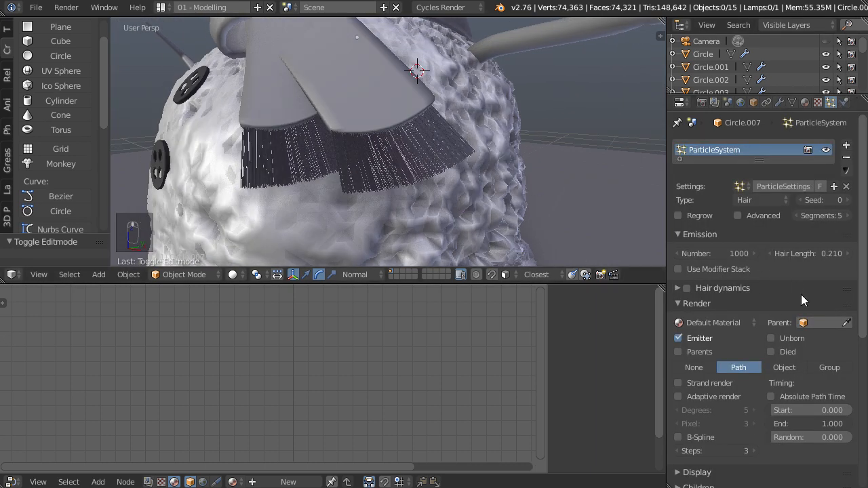
pyautogui.scroll(-8, 787, 299)
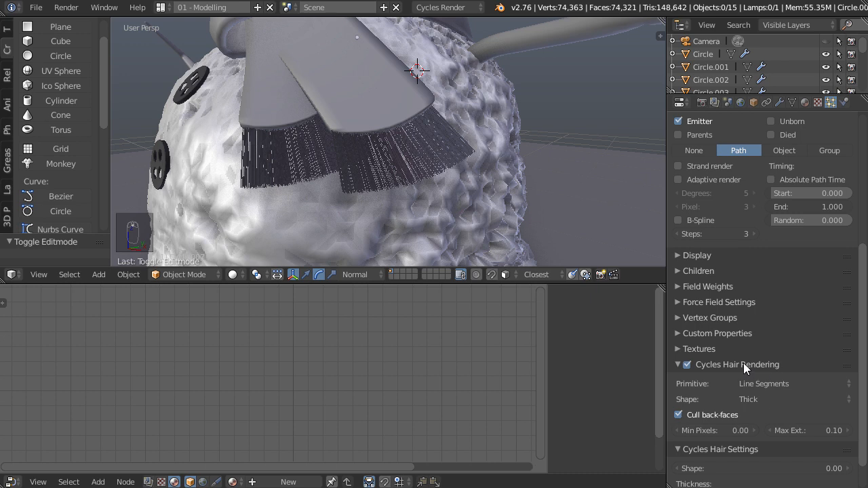
pyautogui.moveTo(581, 223); pyautogui.dragTo(507, 217, button='middle')
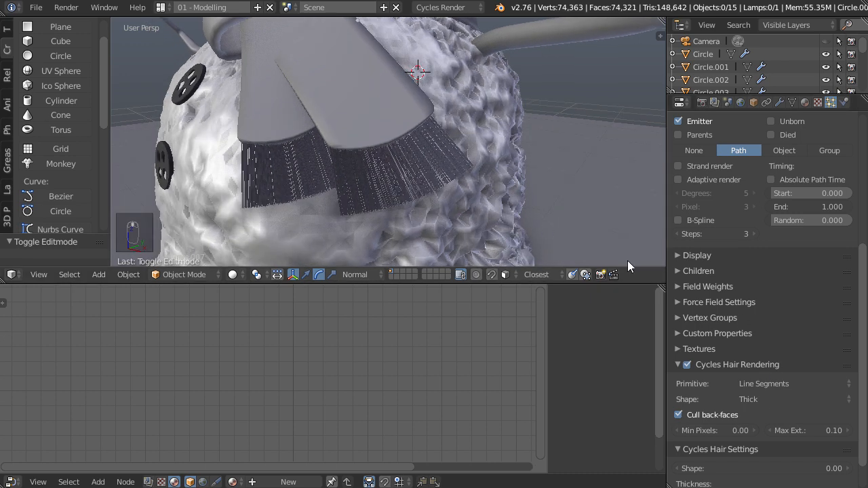
pyautogui.moveTo(627, 264); pyautogui.dragTo(460, 232, button='middle')
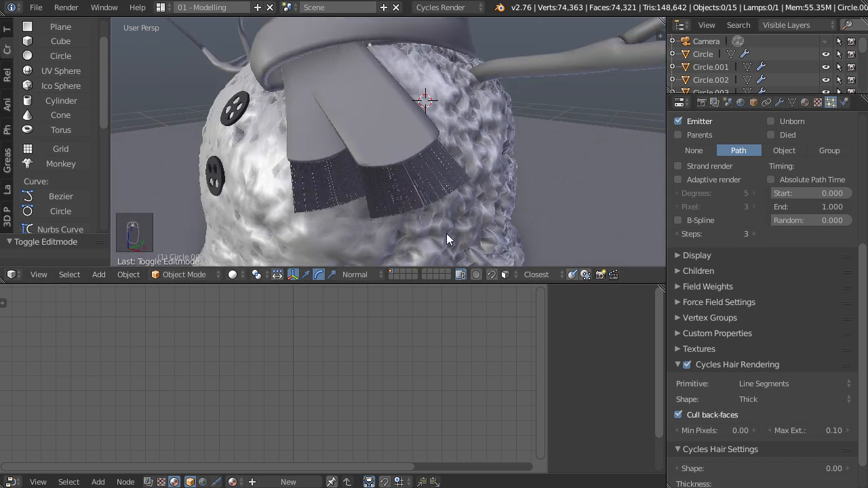
pyautogui.click(235, 275)
pyautogui.click(250, 190)
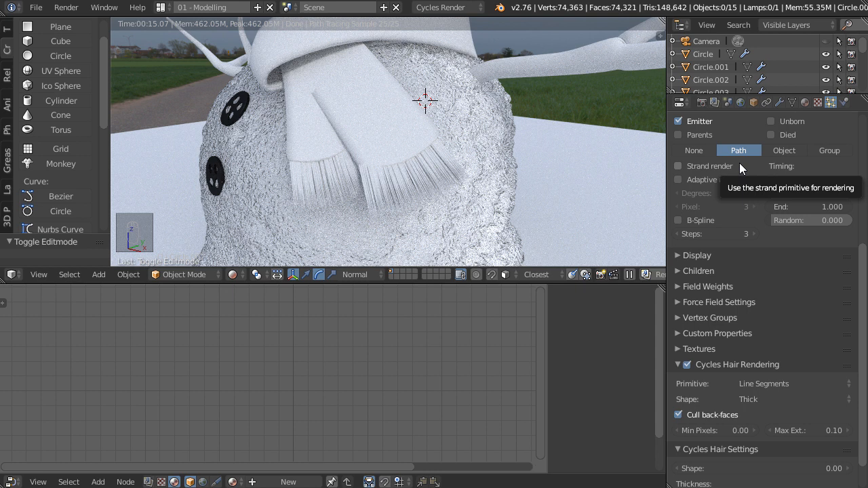
# Set the fringe's number of hairs to 50 and reduce it a little further.
pyautogui.scroll(8, 807, 271)
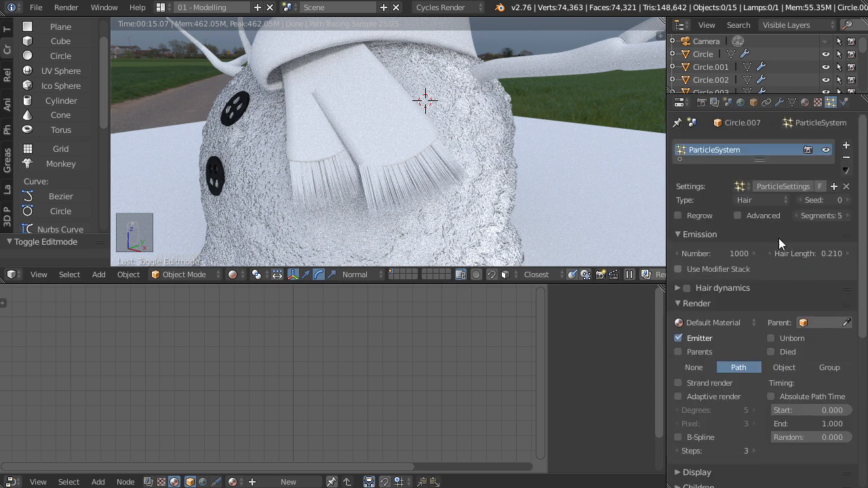
pyautogui.click(728, 253)
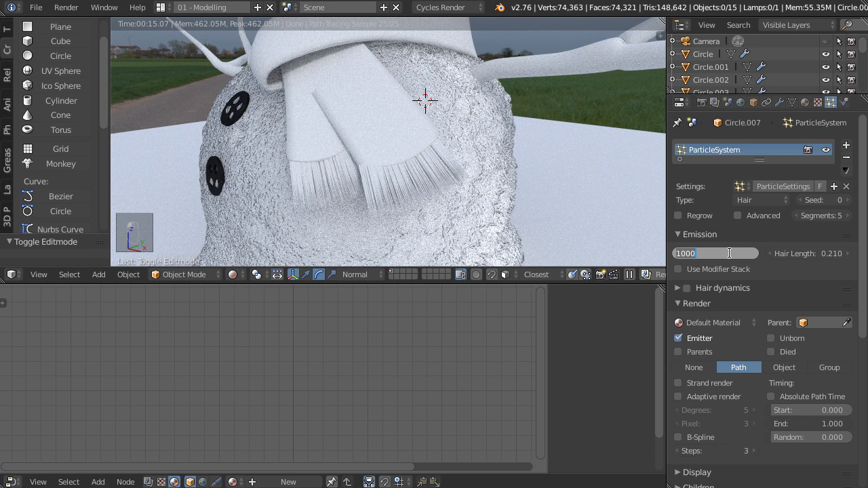
pyautogui.write('50')
pyautogui.press('Return')
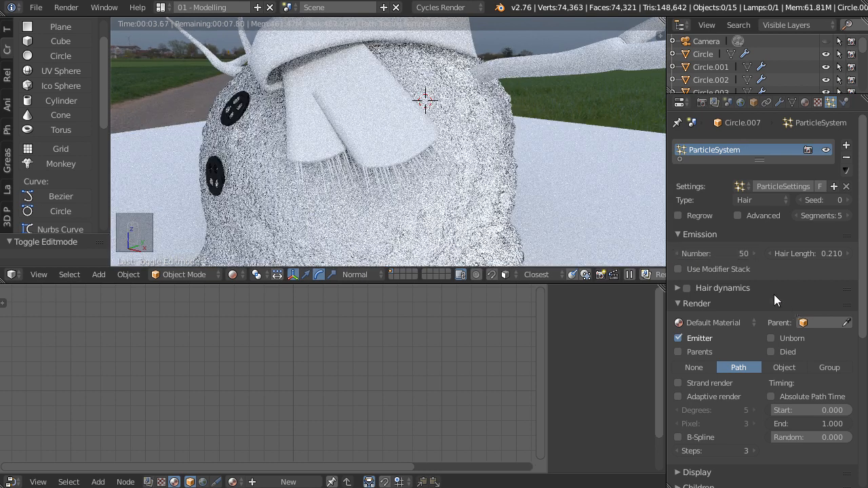
pyautogui.click(737, 254)
pyautogui.press('Return')
# Set the Cycles hair thickness to 2.00 at both root and tip, and return to solid shading.
pyautogui.scroll(-8, 780, 334)
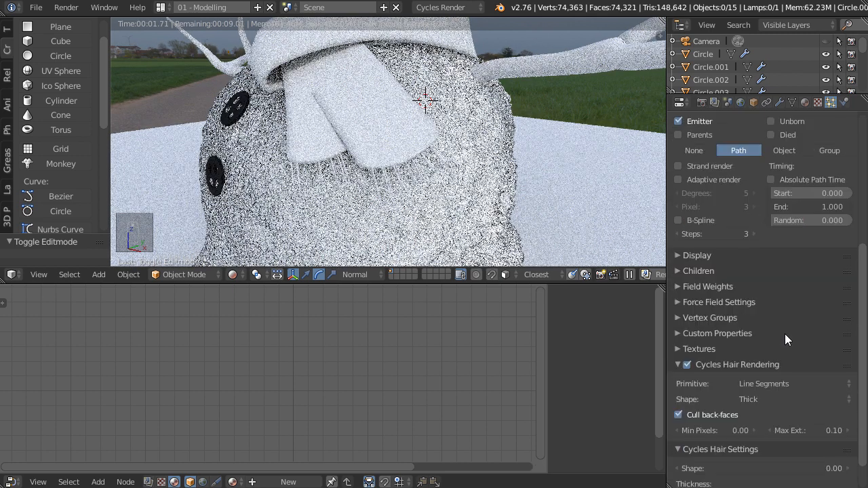
pyautogui.scroll(-2, 784, 334)
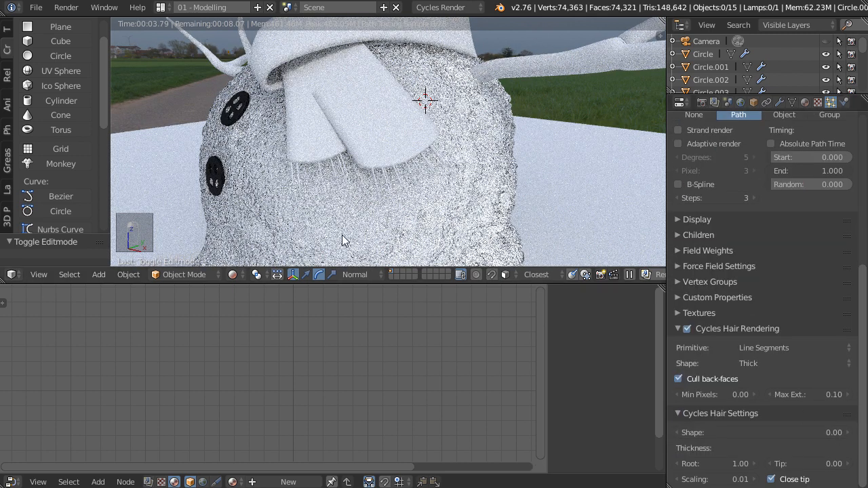
pyautogui.scroll(1, 424, 189)
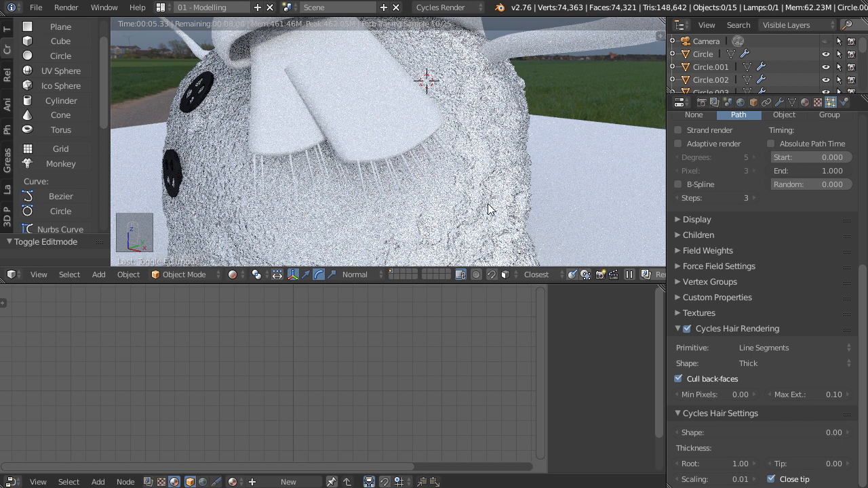
pyautogui.click(824, 465)
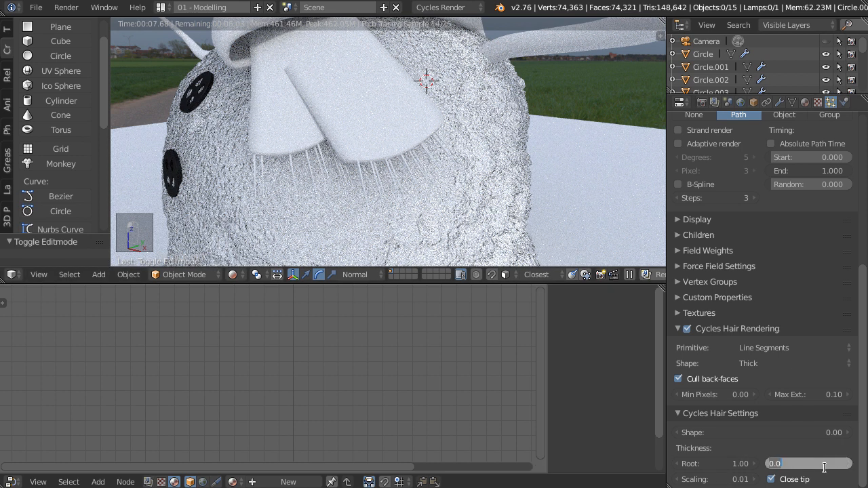
pyautogui.write('1')
pyautogui.press('Return')
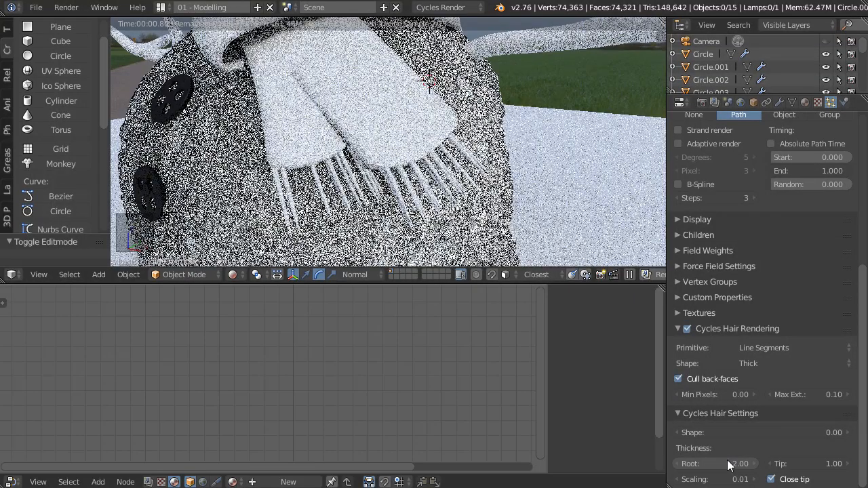
pyautogui.click(813, 465)
pyautogui.write('2')
pyautogui.press('Return')
pyautogui.hotkey('shift', 'z')
# Enable Interpolated children for the fringe hair, with Display and Render amounts both set to 1.
pyautogui.moveTo(502, 200); pyautogui.dragTo(488, 158, button='middle')
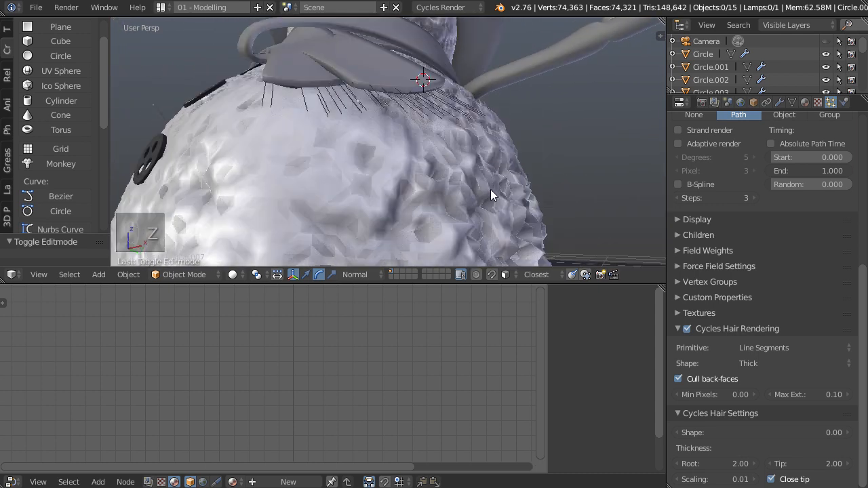
pyautogui.moveTo(490, 192); pyautogui.dragTo(521, 220, button='middle')
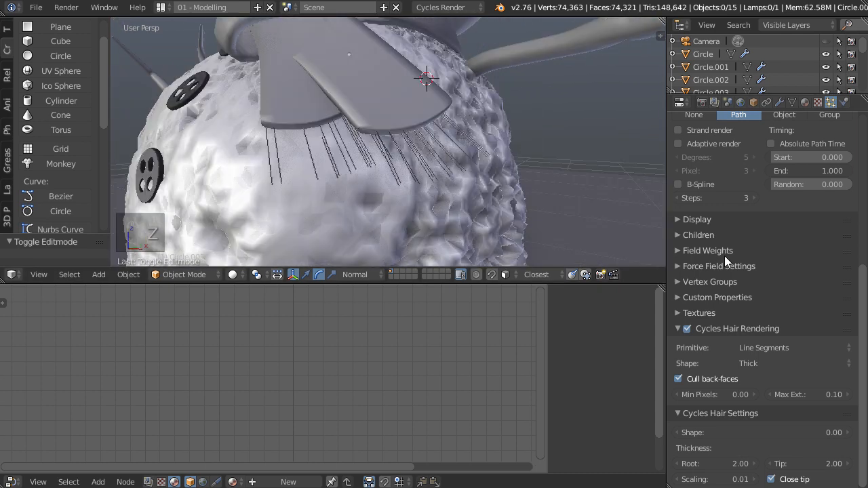
pyautogui.click(682, 235)
pyautogui.click(833, 254)
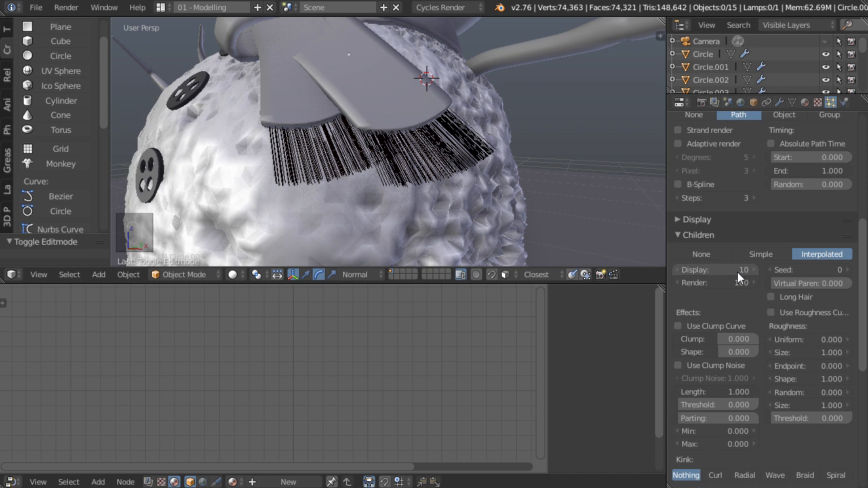
pyautogui.click(737, 271)
pyautogui.write('1')
pyautogui.press('Return')
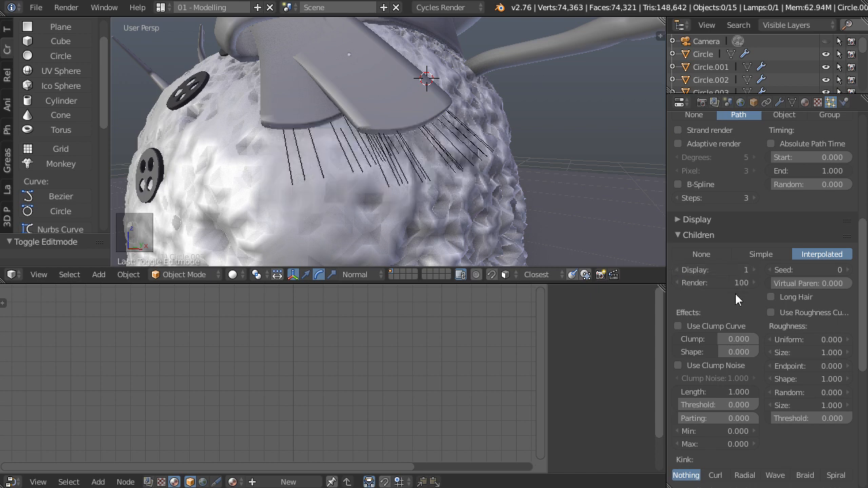
pyautogui.click(736, 282)
pyautogui.write('1')
pyautogui.press('Return')
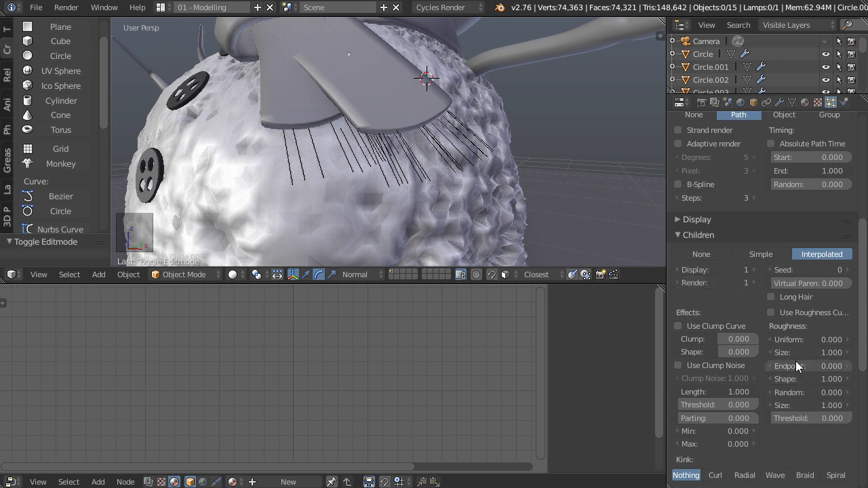
# Set the child hairs' roughness to 0.091 uniform and 0.033 endpoint, and add a Curl kink with amplitude 0.005 and frequency 2.017.
pyautogui.scroll(-1, 805, 428)
pyautogui.moveTo(802, 340); pyautogui.dragTo(795, 315)
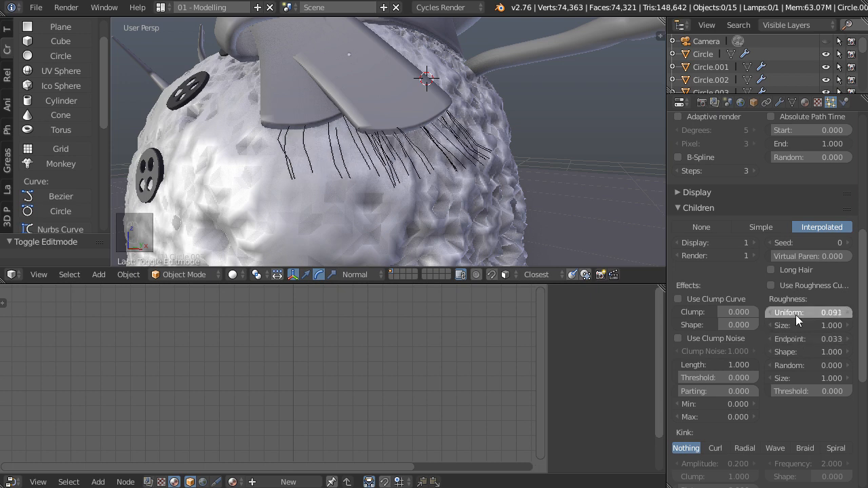
pyautogui.click(713, 448)
pyautogui.scroll(-2, 770, 393)
pyautogui.moveTo(729, 410); pyautogui.dragTo(688, 410)
pyautogui.moveTo(819, 408); pyautogui.dragTo(823, 408)
pyautogui.scroll(-2, 270, 116)
pyautogui.moveTo(270, 116); pyautogui.dragTo(400, 125, button='middle')
pyautogui.scroll(2, 428, 164)
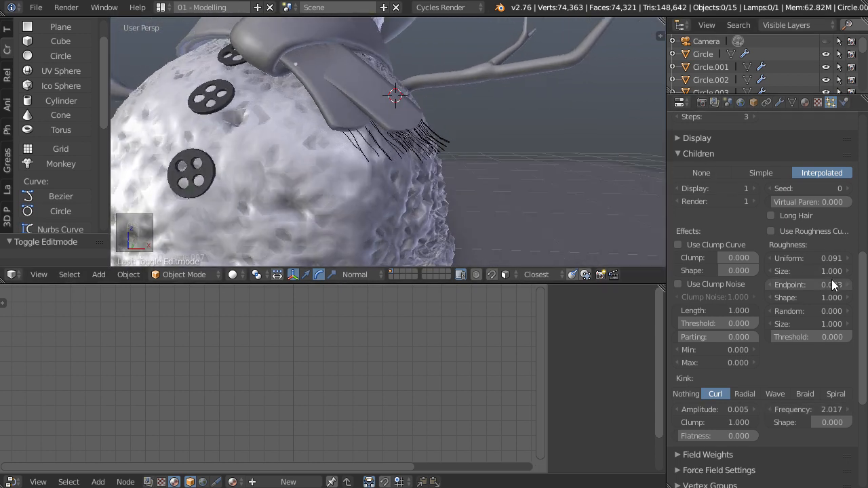
# Move the scarf mesh edge where the hanging strip emerges beneath the wrap slightly upward, then return to Object Mode.
pyautogui.scroll(2, 831, 284)
pyautogui.moveTo(363, 169); pyautogui.dragTo(288, 102, button='middle')
pyautogui.rightClick(340, 131)
pyautogui.press('Tab')
pyautogui.rightClick(290, 102)
pyautogui.press('g')
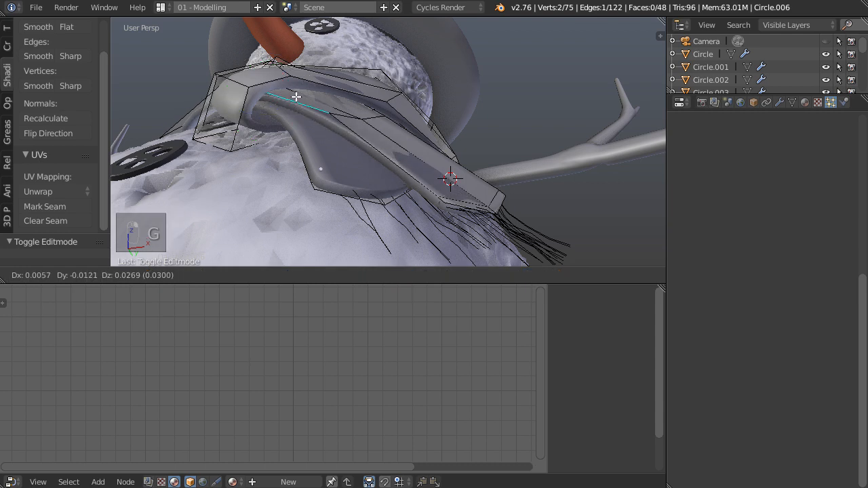
pyautogui.click(310, 100)
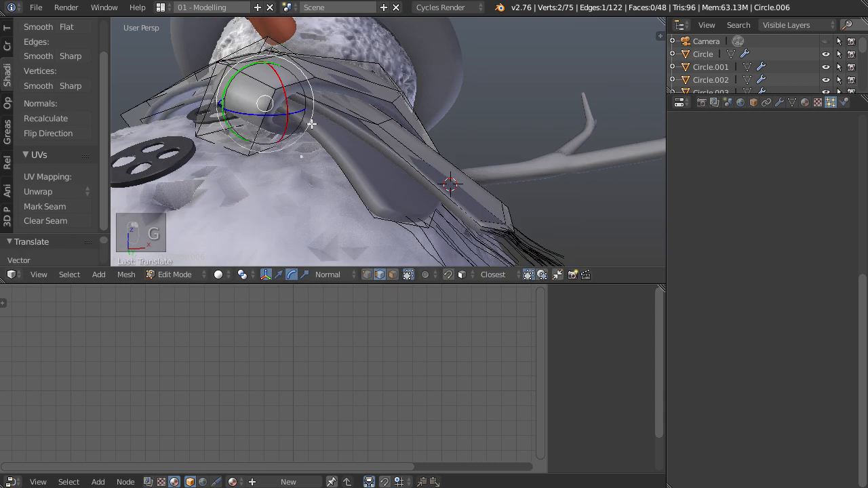
pyautogui.press('g')
pyautogui.rightClick(310, 126)
pyautogui.press('Tab')
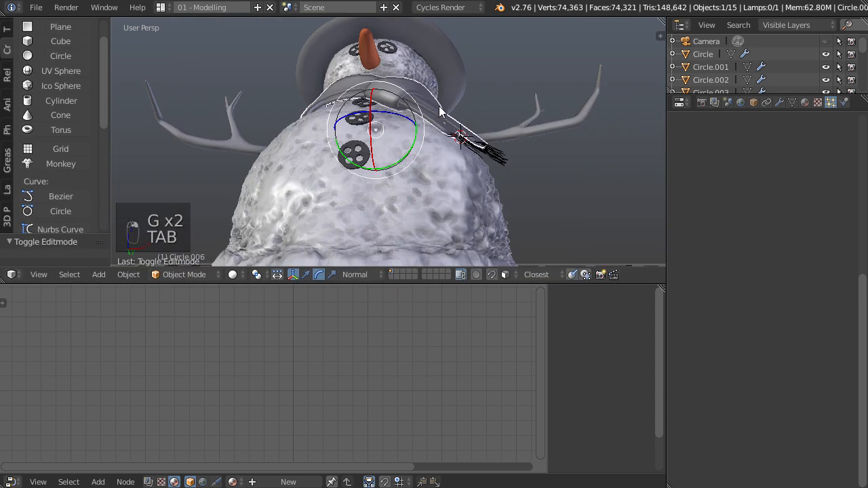
# Assign the existing carrot material to the scarf, make it a single-user copy, and rename the copy scarf.
pyautogui.moveTo(439, 112); pyautogui.dragTo(454, 173, button='middle')
pyautogui.press('a')
pyautogui.press('a')
pyautogui.scroll(-4, 454, 172)
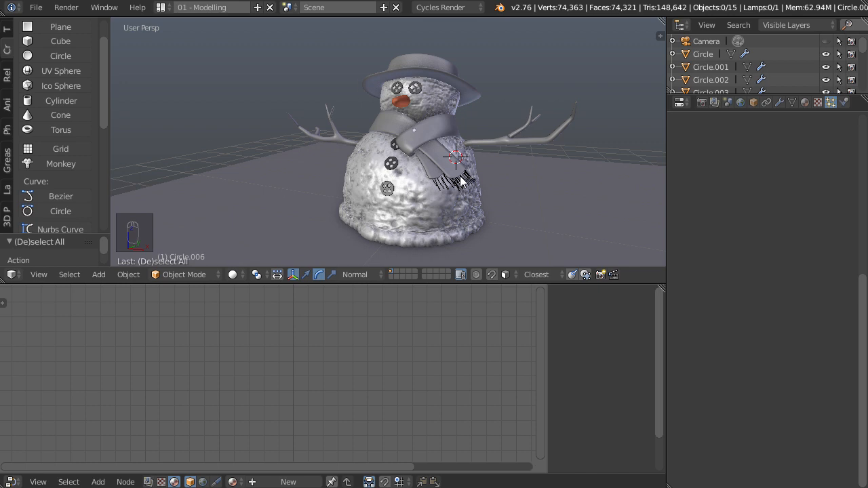
pyautogui.click(804, 102)
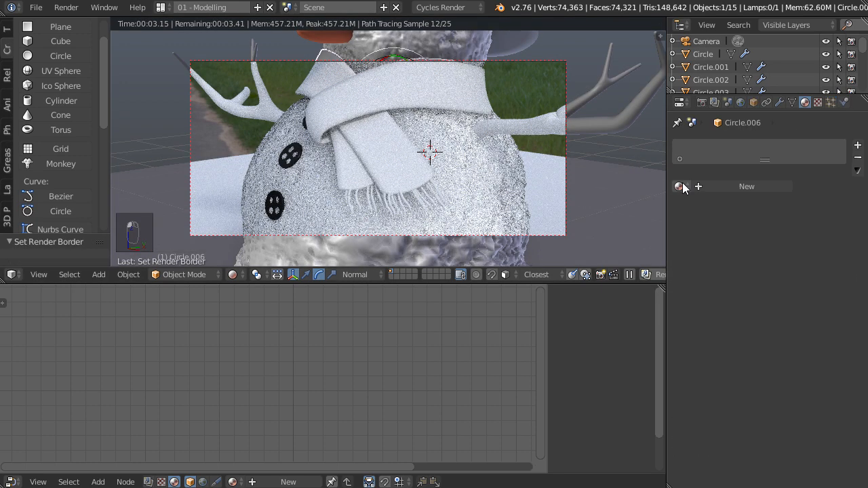
pyautogui.click(696, 187)
pyautogui.click(704, 217)
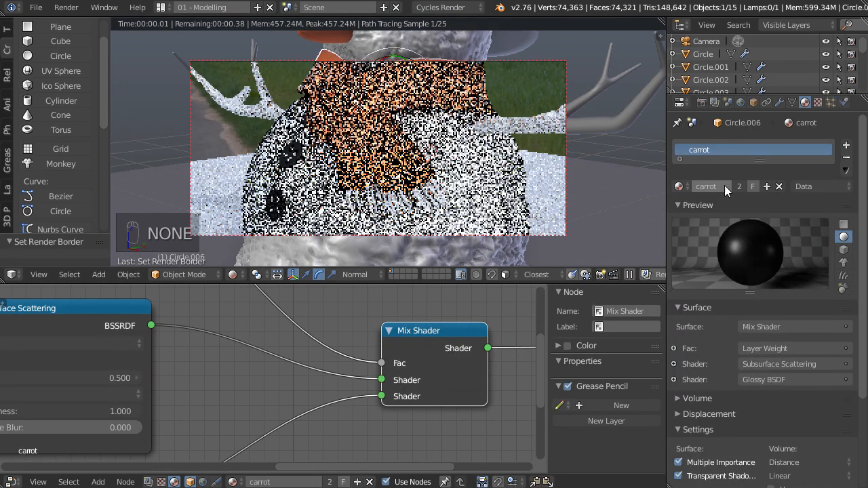
pyautogui.click(739, 185)
pyautogui.doubleClick(730, 184)
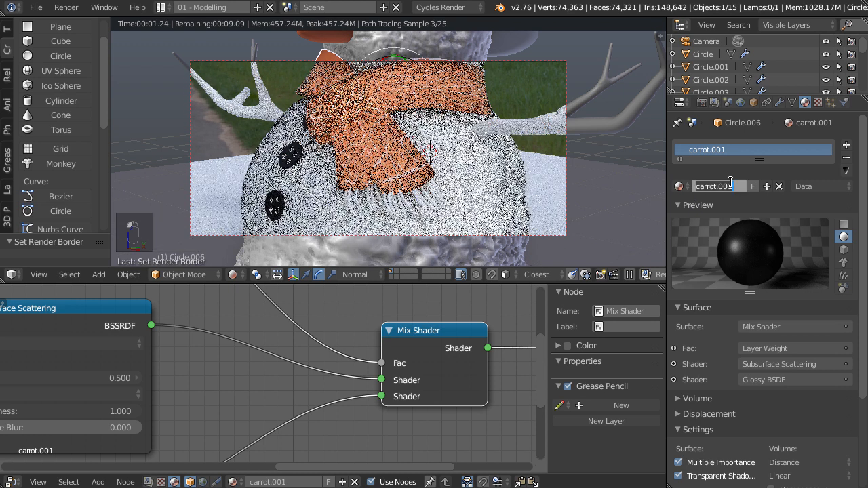
pyautogui.write('scar')
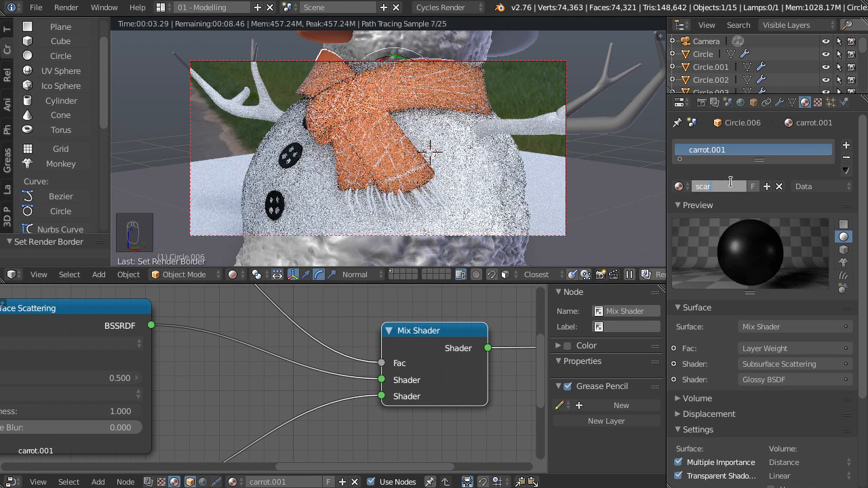
pyautogui.write('f')
pyautogui.press('Return')
# Delete the unneeded mixing nodes from the scarf material and connect Subsurface Scattering directly to the material's surface output.
pyautogui.scroll(-1, 195, 358)
pyautogui.scroll(-6, 283, 378)
pyautogui.moveTo(254, 385); pyautogui.dragTo(449, 388, button='middle')
pyautogui.moveTo(237, 364); pyautogui.dragTo(320, 344, button='middle')
pyautogui.press('b')
pyautogui.moveTo(21, 314); pyautogui.dragTo(329, 447)
pyautogui.press('Delete')
pyautogui.moveTo(338, 347); pyautogui.dragTo(271, 340, button='middle')
pyautogui.scroll(3, 280, 341)
pyautogui.moveTo(515, 339); pyautogui.dragTo(257, 337, button='middle')
pyautogui.scroll(-2, 256, 337)
pyautogui.moveTo(213, 320); pyautogui.dragTo(485, 331)
# Change the scarf's Subsurface Scattering colour from orange to a pale, muted purple.
pyautogui.moveTo(128, 339); pyautogui.dragTo(326, 332, button='middle')
pyautogui.scroll(6, 326, 330)
pyautogui.click(326, 328)
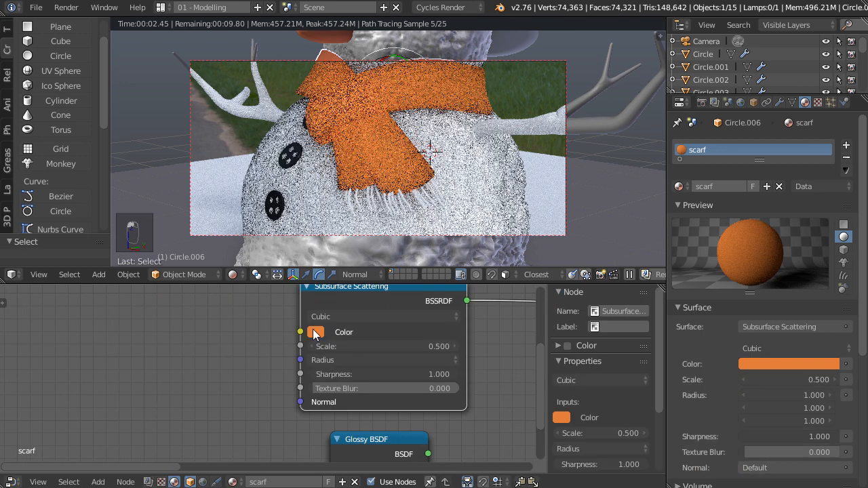
pyautogui.click(316, 331)
pyautogui.click(416, 202)
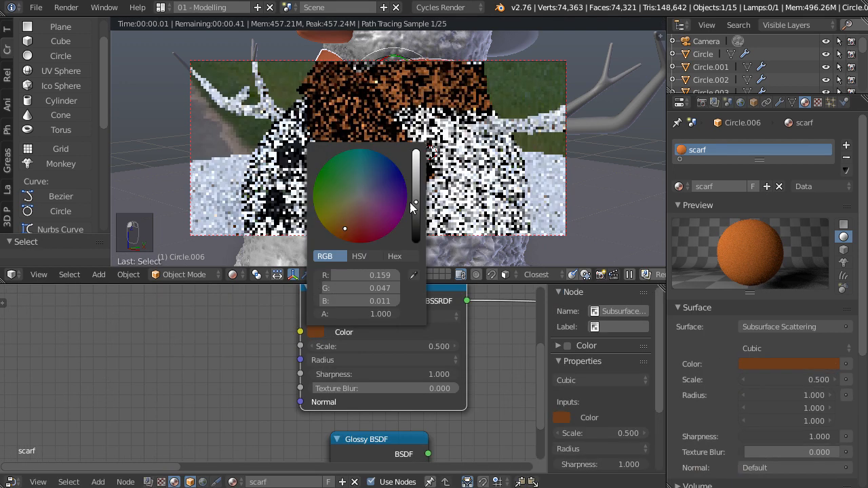
pyautogui.click(364, 198)
pyautogui.click(415, 180)
# Add an Image Texture node beside the Subsurface Scattering node in the scarf material.
pyautogui.moveTo(183, 315); pyautogui.dragTo(275, 313, button='middle')
pyautogui.hotkey('shift', 'a')
pyautogui.moveTo(268, 366)
pyautogui.click(329, 217)
pyautogui.click(227, 308)
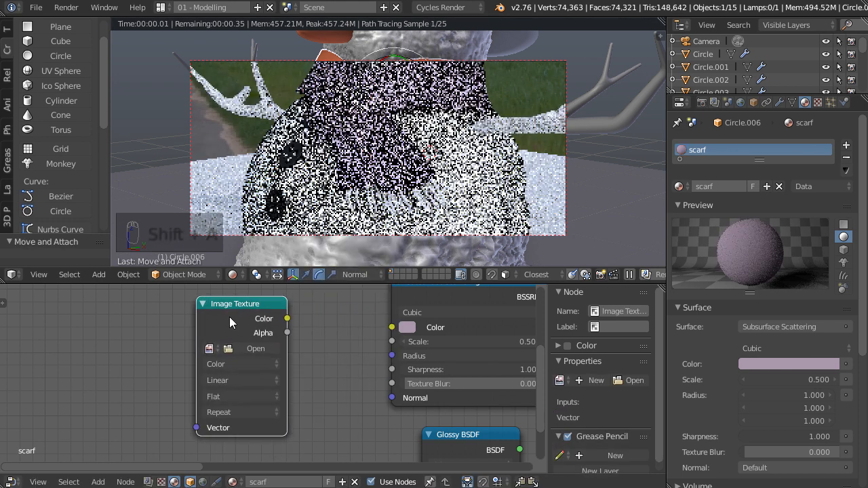
# Load TRU_Textures_Knitted_Pattern_3.jpg from the cloth folder into the Image Texture node and route it through the Emission viewer.
pyautogui.click(265, 349)
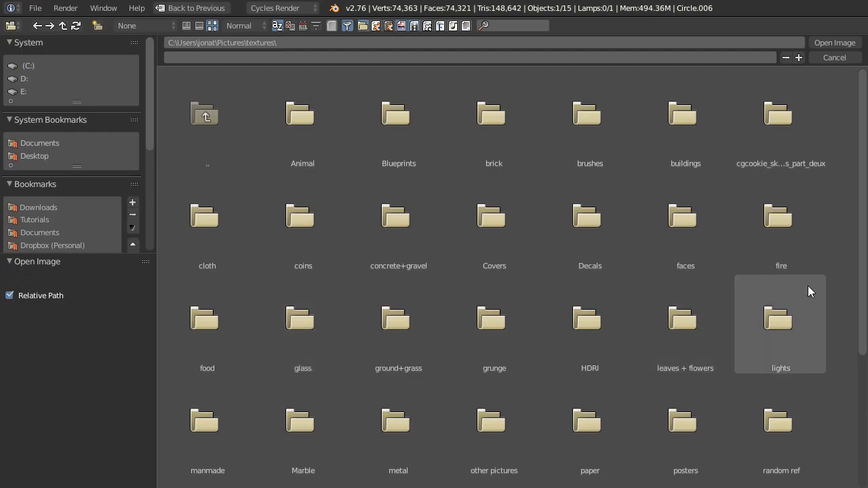
pyautogui.click(206, 217)
pyautogui.scroll(-15, 758, 276)
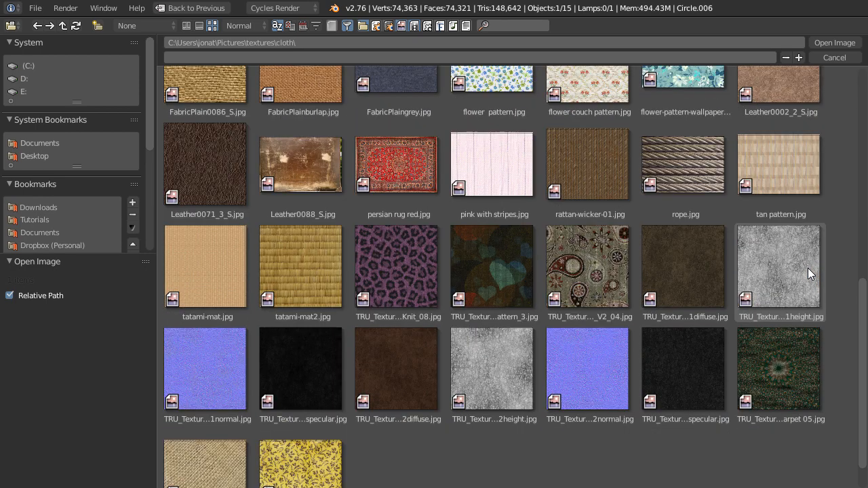
pyautogui.click(498, 264)
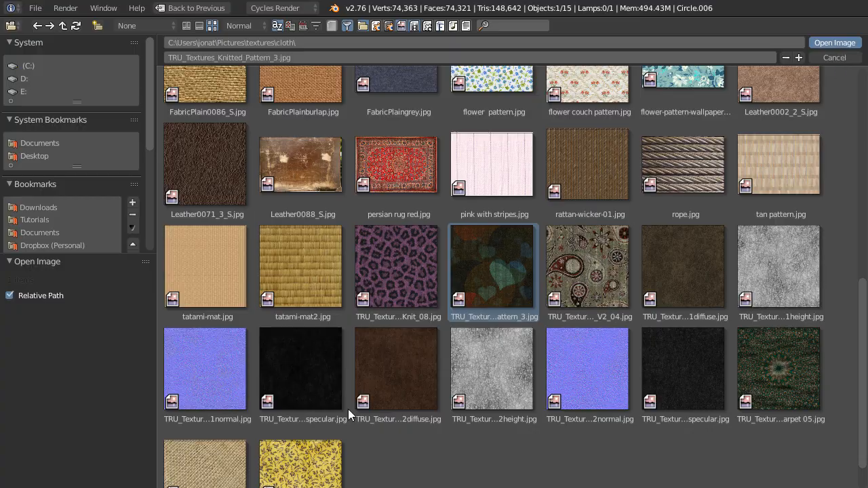
pyautogui.press('Return')
pyautogui.keyDown('ctrl'); pyautogui.keyDown('shift'); pyautogui.click(250, 319); pyautogui.keyUp('shift'); pyautogui.keyUp('ctrl')
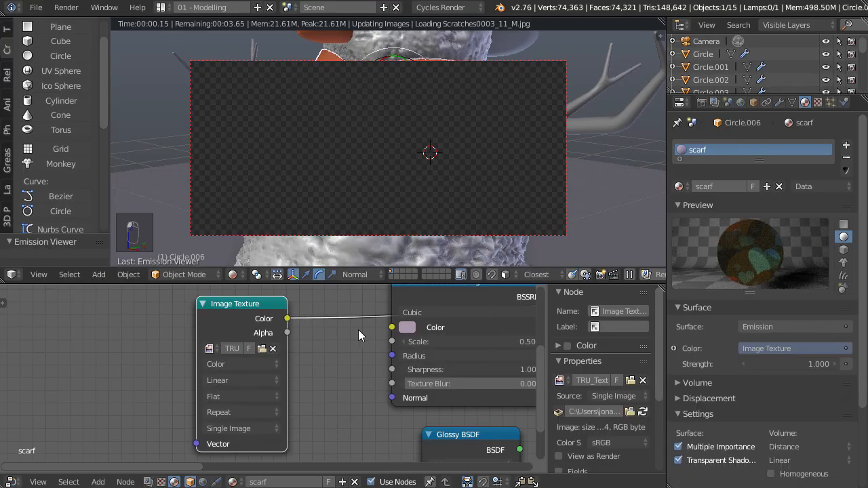
# Return the viewport to solid shading and set the scarf material's viewport colour to pale pink.
pyautogui.press('z')
pyautogui.moveTo(354, 356); pyautogui.dragTo(470, 340, button='middle')
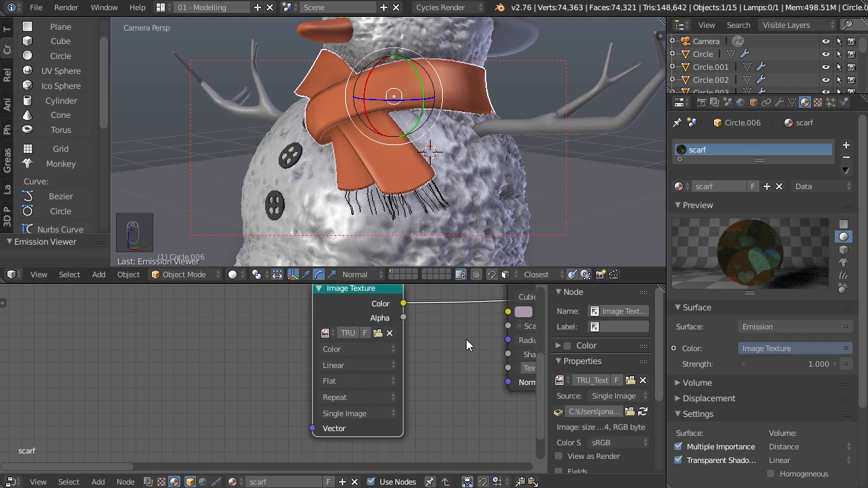
pyautogui.scroll(-4, 719, 405)
pyautogui.click(717, 406)
pyautogui.click(694, 290)
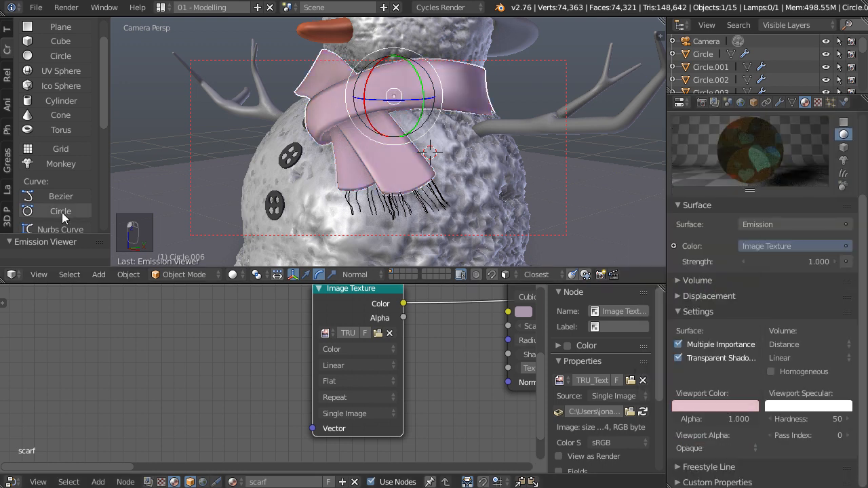
# Switch the node editor area to the UV/Image Editor and display TRU_Textures_Knitted_Pattern_3.jpg.
pyautogui.click(16, 479)
pyautogui.click(61, 387)
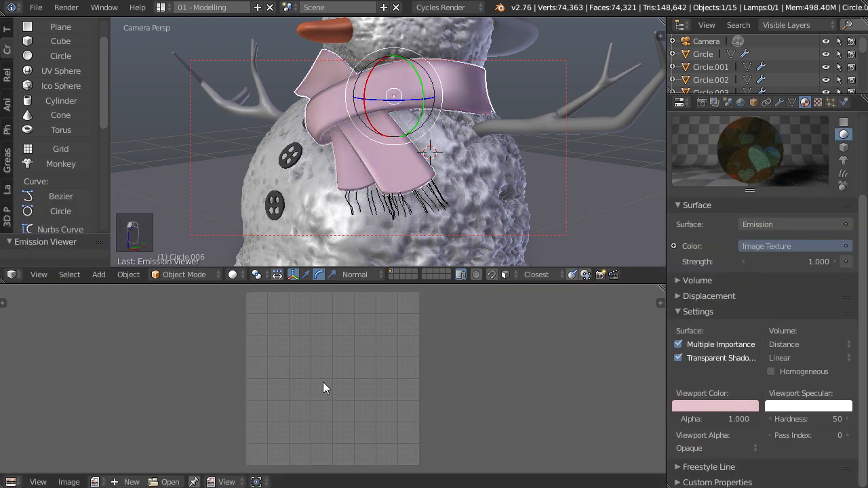
pyautogui.click(95, 481)
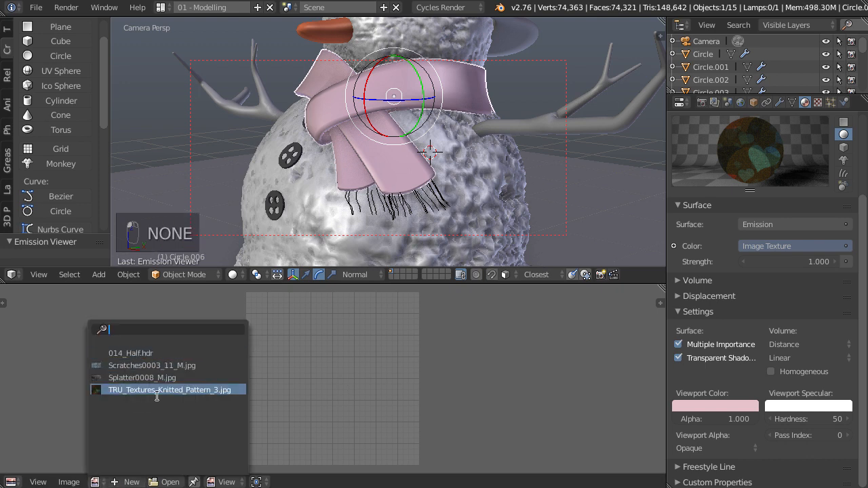
pyautogui.click(157, 393)
pyautogui.scroll(-5, 406, 401)
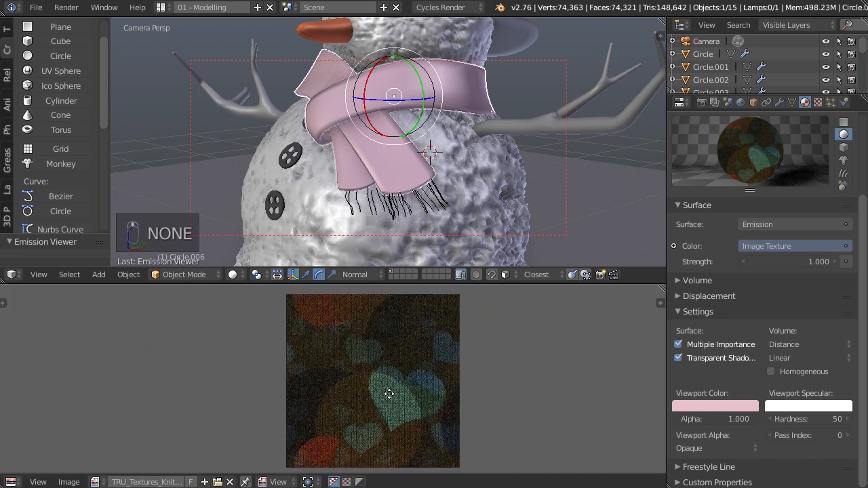
pyautogui.scroll(-3, 396, 397)
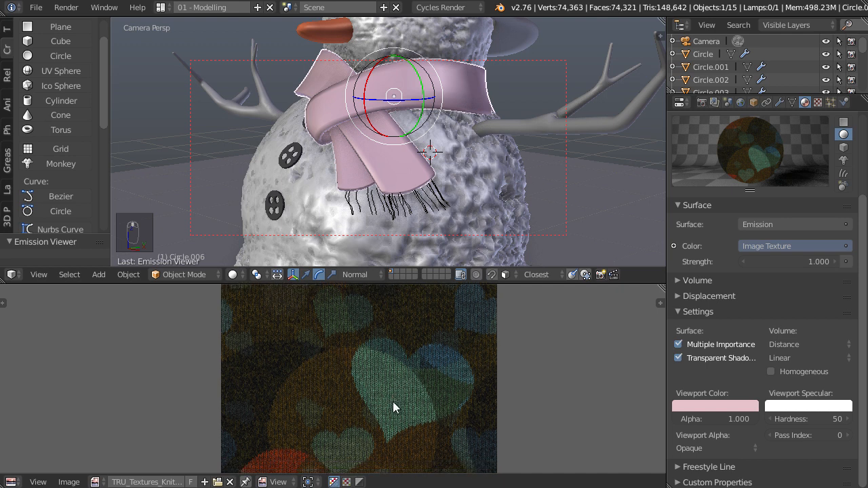
# Select the entire scarf mesh in Edit Mode and unwrap it over the knitted pattern image.
pyautogui.press('Tab')
pyautogui.click(434, 149)
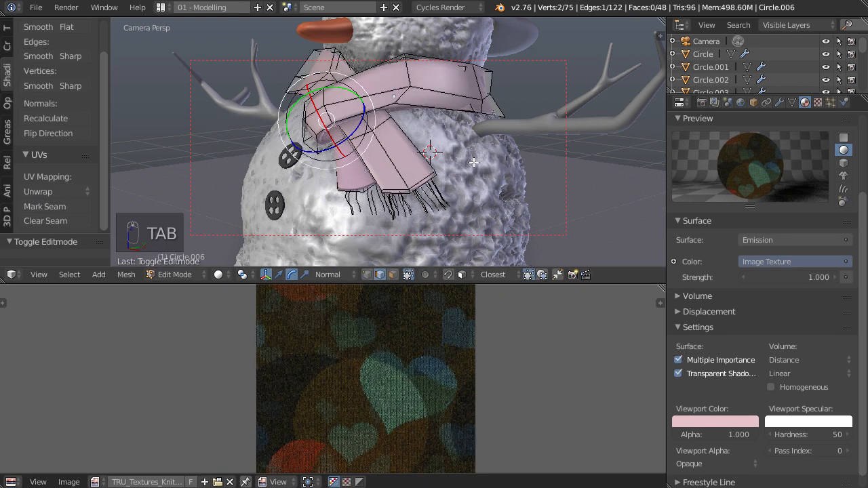
pyautogui.press('a')
pyautogui.press('a')
pyautogui.press('a')
pyautogui.press('a')
pyautogui.press('u')
pyautogui.click(474, 163)
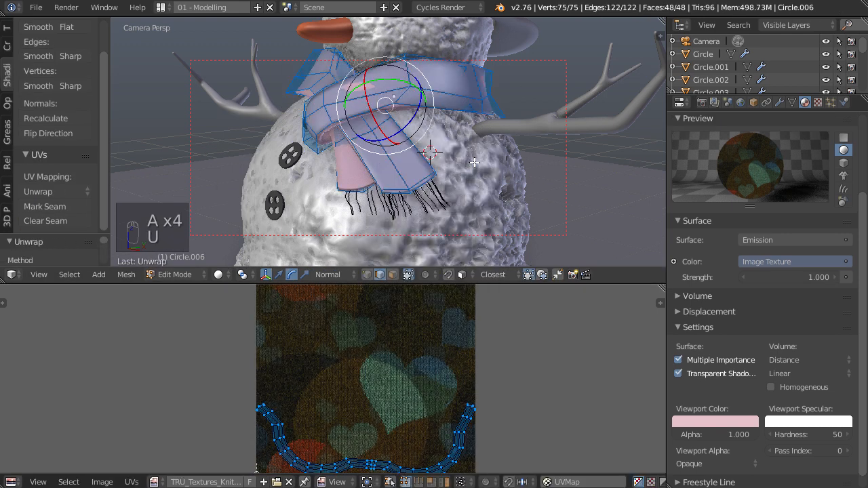
pyautogui.moveTo(435, 473); pyautogui.dragTo(446, 439, button='middle')
pyautogui.scroll(4, 446, 438)
pyautogui.scroll(-1, 383, 385)
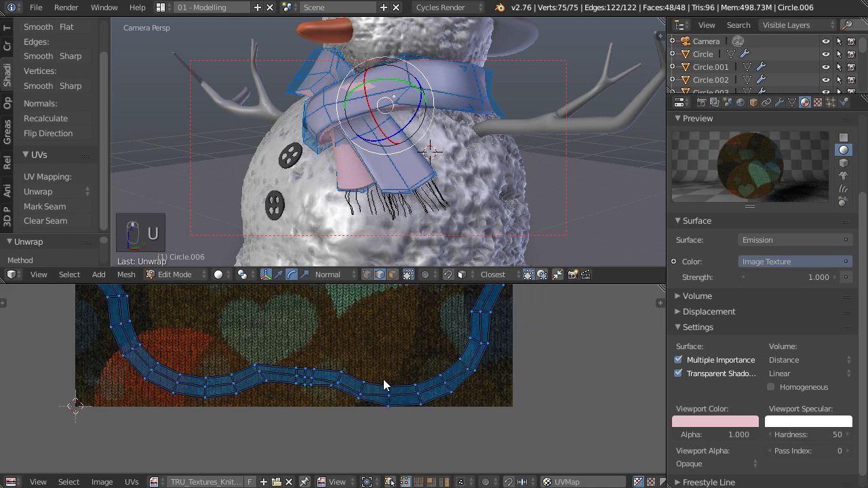
pyautogui.scroll(3, 400, 390)
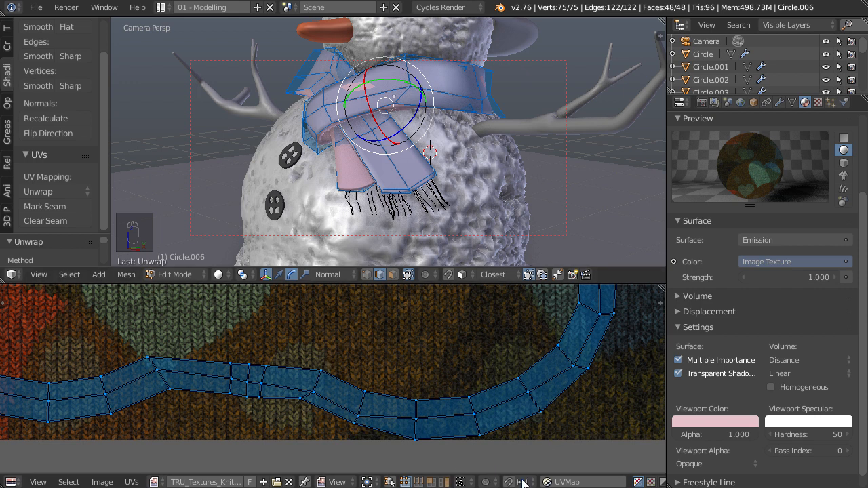
# Switch to face selection and remap the scarf's UVs with Follow Active Quads, using the Length Average edge length mode.
pyautogui.click(392, 274)
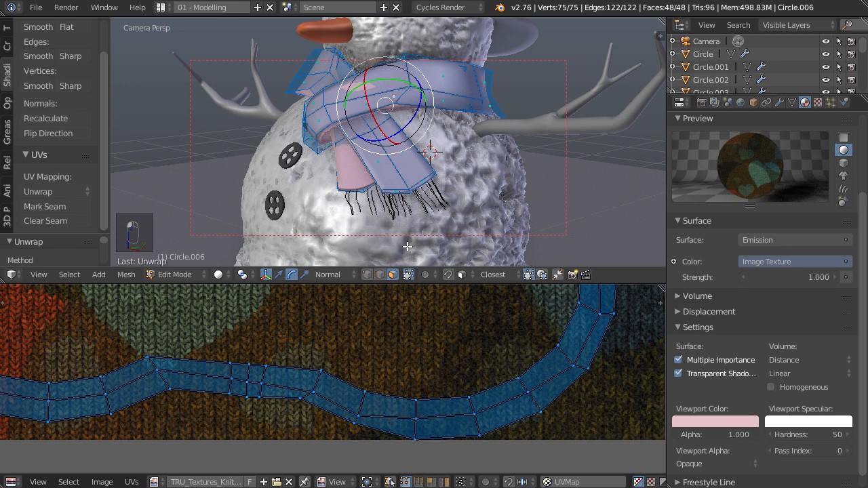
pyautogui.scroll(3, 418, 123)
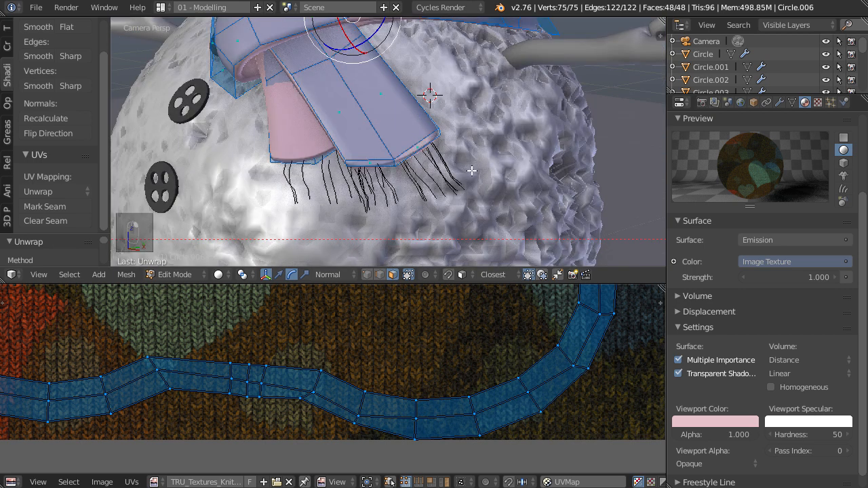
pyautogui.scroll(-4, 470, 168)
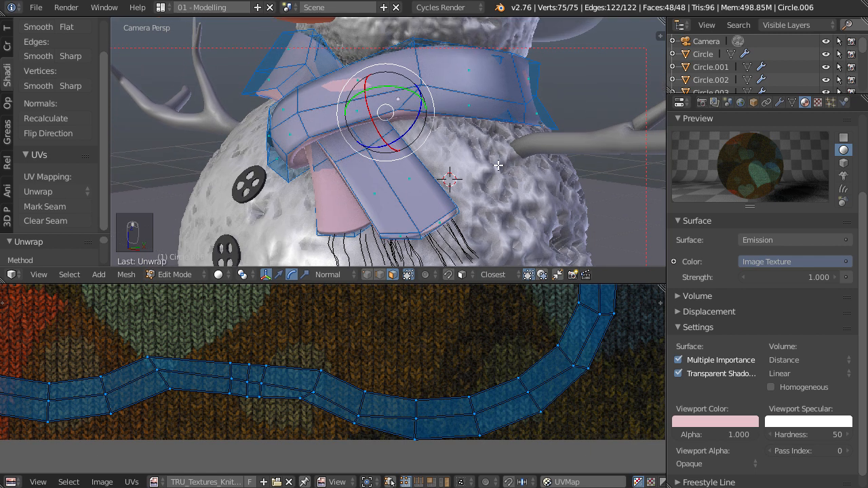
pyautogui.press('u')
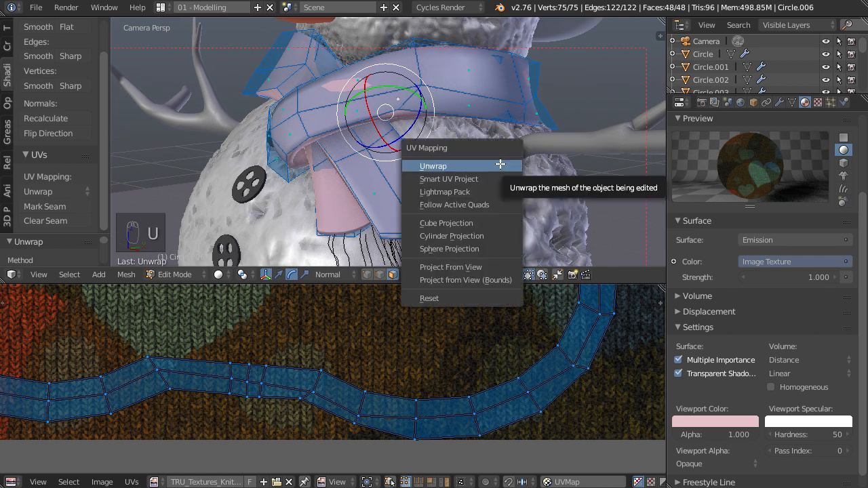
pyautogui.click(498, 204)
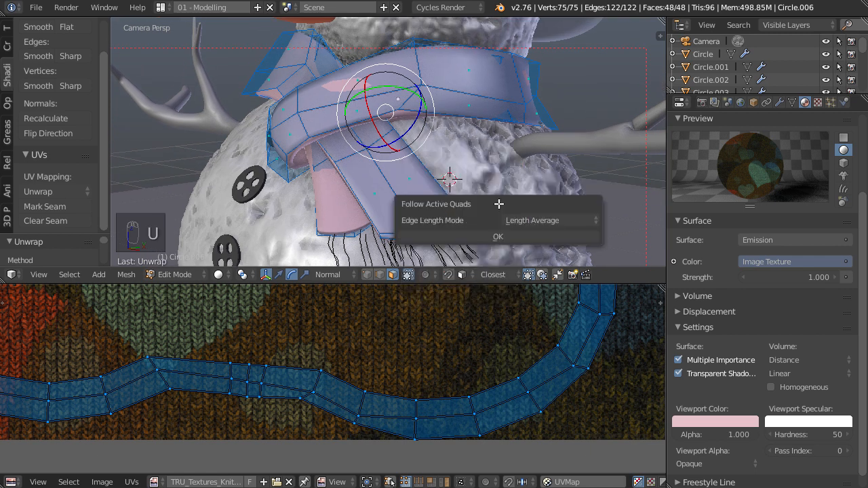
pyautogui.click(497, 233)
pyautogui.scroll(3, 448, 383)
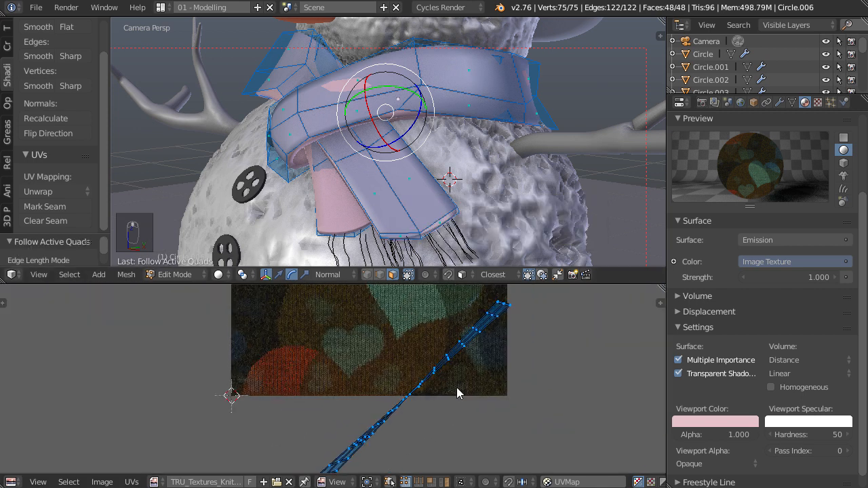
pyautogui.scroll(-1, 441, 366)
pyautogui.moveTo(442, 365); pyautogui.dragTo(465, 365, button='middle')
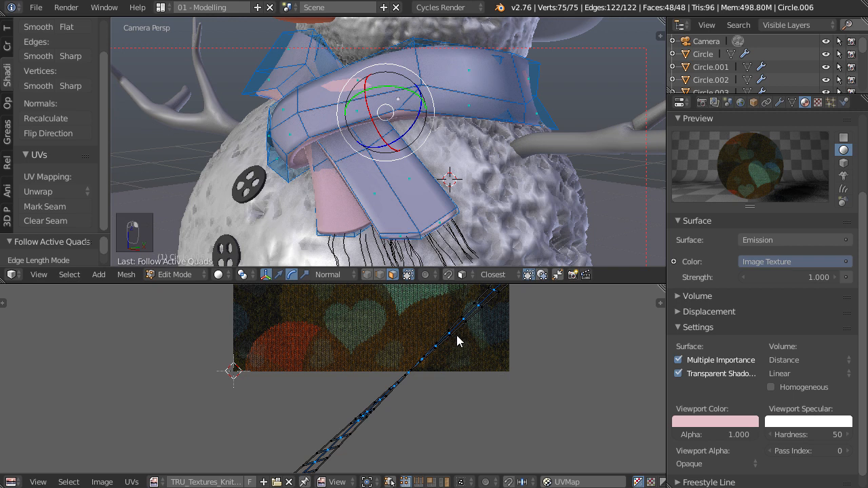
# Rotate and shift the central row of UV points along the diagonal scarf strip.
pyautogui.press('r')
pyautogui.press('g')
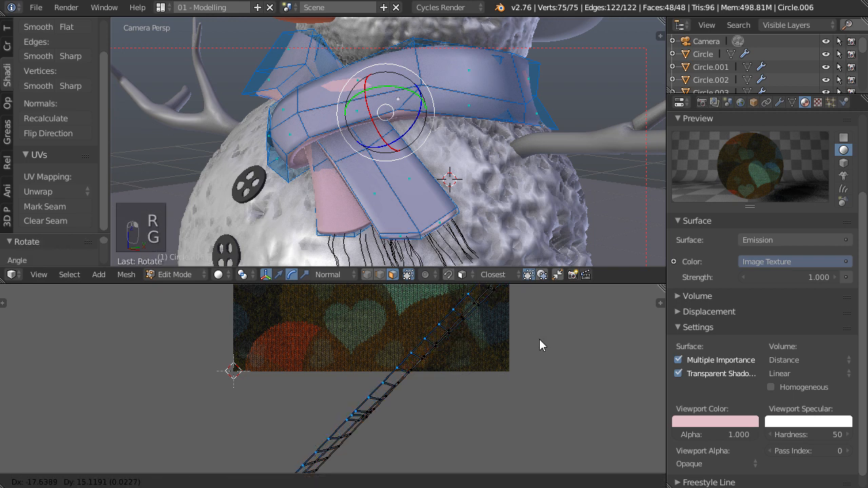
pyautogui.click(469, 337)
pyautogui.press('r')
pyautogui.press('g')
pyautogui.click(523, 343)
# Select all scarf UVs, rotate the strip to horizontal, and place it across the knitted pattern image.
pyautogui.scroll(-4, 523, 342)
pyautogui.press('a')
pyautogui.press('a')
pyautogui.press('a')
pyautogui.press('r')
pyautogui.click(538, 395)
pyautogui.press('g')
pyautogui.click(537, 372)
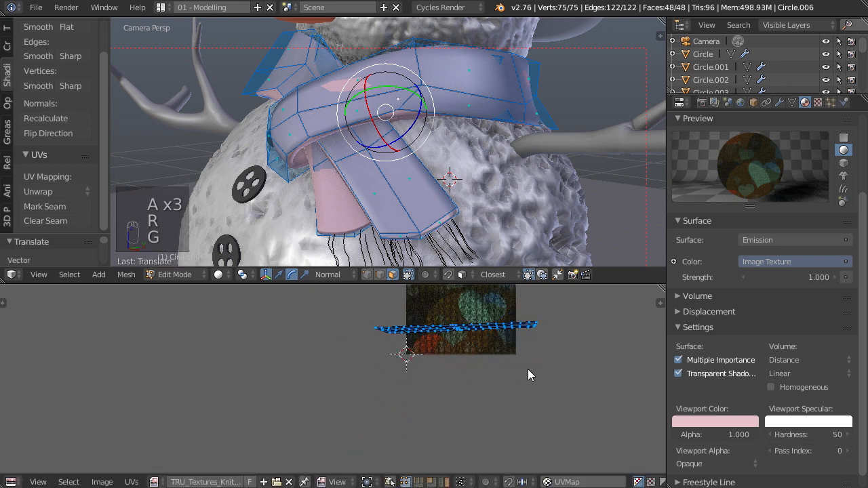
pyautogui.scroll(5, 494, 329)
pyautogui.press('r')
pyautogui.click(574, 412)
# Select the upper row of the scarf's UV points and level it with Align Y.
pyautogui.scroll(1, 476, 407)
pyautogui.press('a')
pyautogui.press('b')
pyautogui.moveTo(30, 313); pyautogui.dragTo(644, 387)
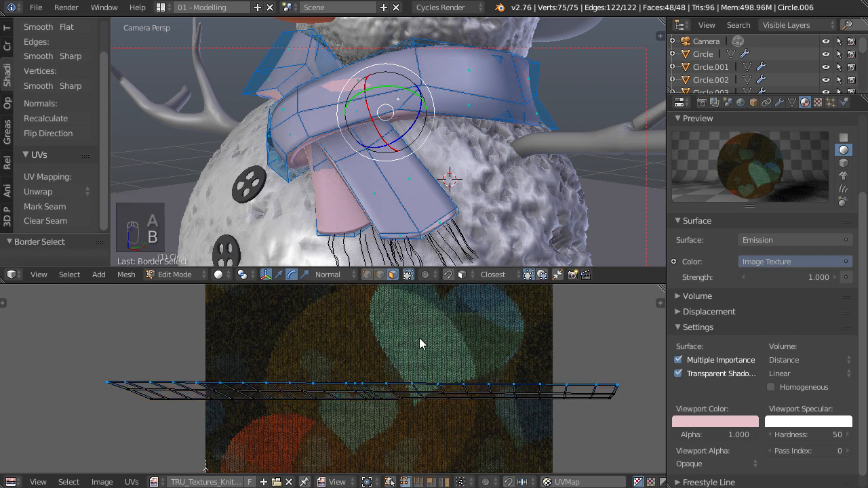
pyautogui.press('w')
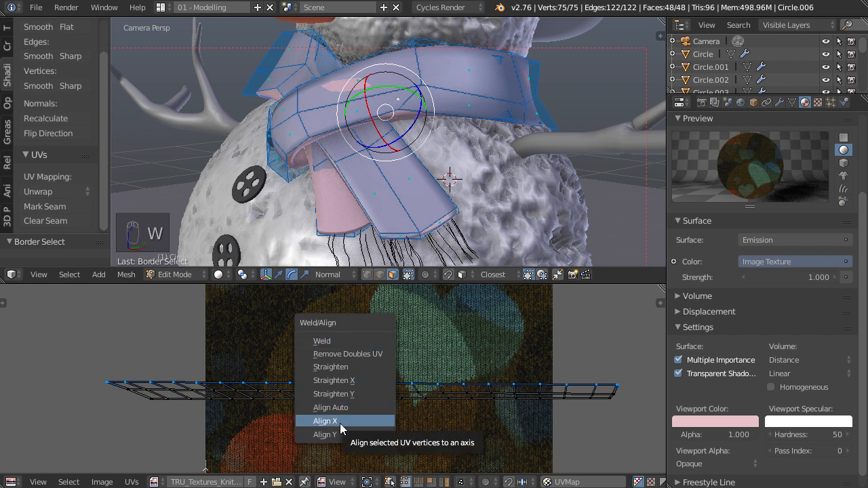
pyautogui.click(360, 434)
# Select the middle row of the scarf's UV points and level it with Align Y.
pyautogui.press('a')
pyautogui.press('b')
pyautogui.moveTo(112, 386); pyautogui.dragTo(665, 396)
pyautogui.press('w')
pyautogui.click(416, 387)
# Select the lower row of the scarf's UV points and level it with Align Y.
pyautogui.press('a')
pyautogui.press('b')
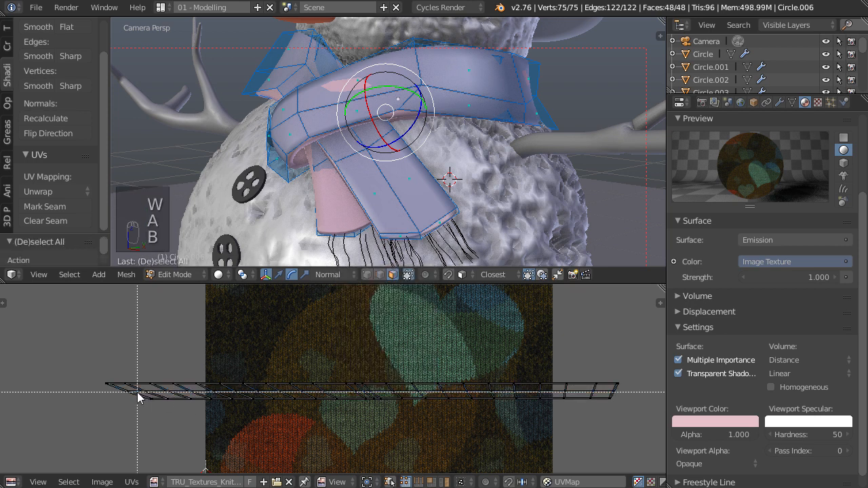
pyautogui.moveTo(139, 400); pyautogui.dragTo(587, 447)
pyautogui.press('w')
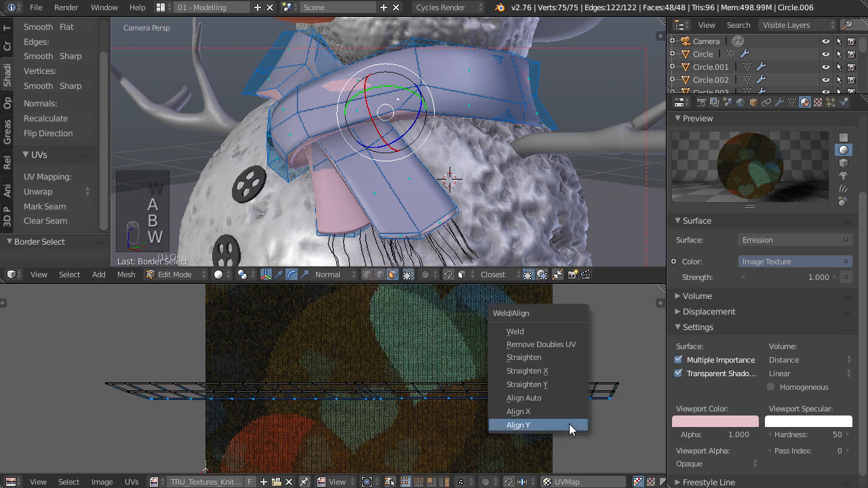
pyautogui.click(569, 425)
# Shift and stretch the lower UV row sideways so its points sit beneath those of the upper row.
pyautogui.press('a')
pyautogui.keyDown('alt'); pyautogui.rightClick(356, 400); pyautogui.keyUp('alt')
pyautogui.press('g')
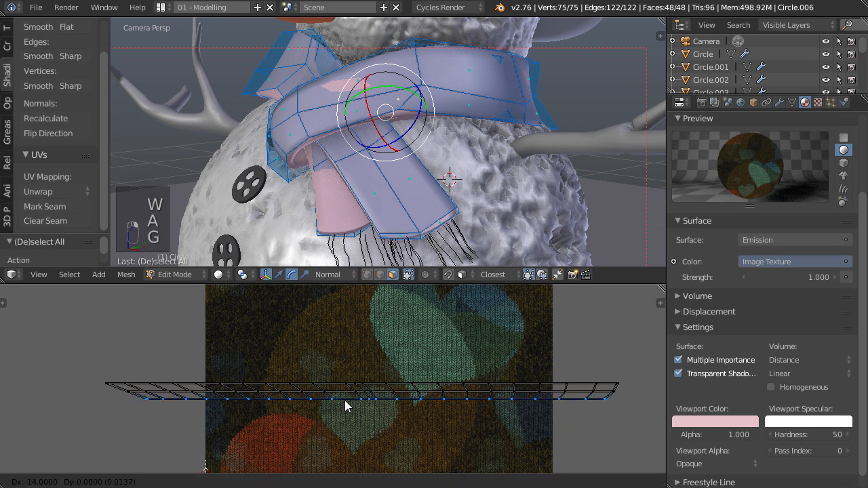
pyautogui.click(340, 400)
pyautogui.press('s')
pyautogui.click(576, 404)
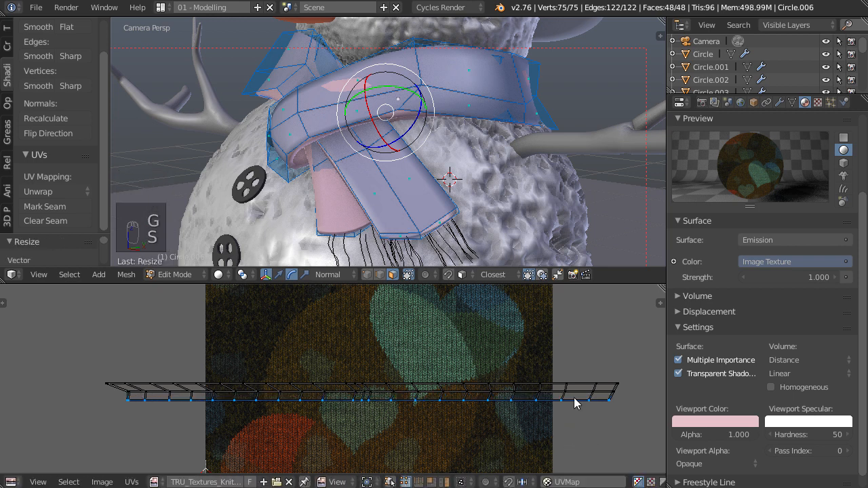
pyautogui.press('g')
pyautogui.click(601, 423)
pyautogui.press('s')
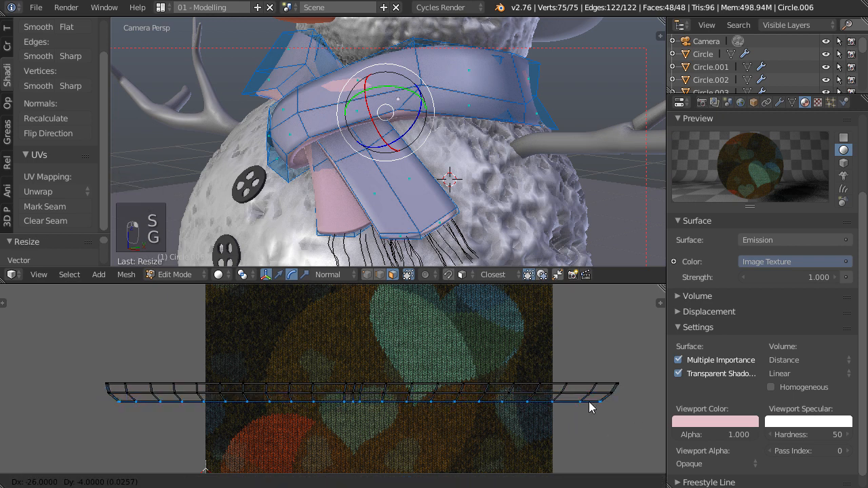
pyautogui.click(619, 429)
# Select the entire scarf UV strip and set the 3D viewport shading to Texture.
pyautogui.press('a')
pyautogui.press('b')
pyautogui.moveTo(45, 341); pyautogui.dragTo(571, 456)
pyautogui.moveTo(417, 383); pyautogui.dragTo(403, 364, button='middle')
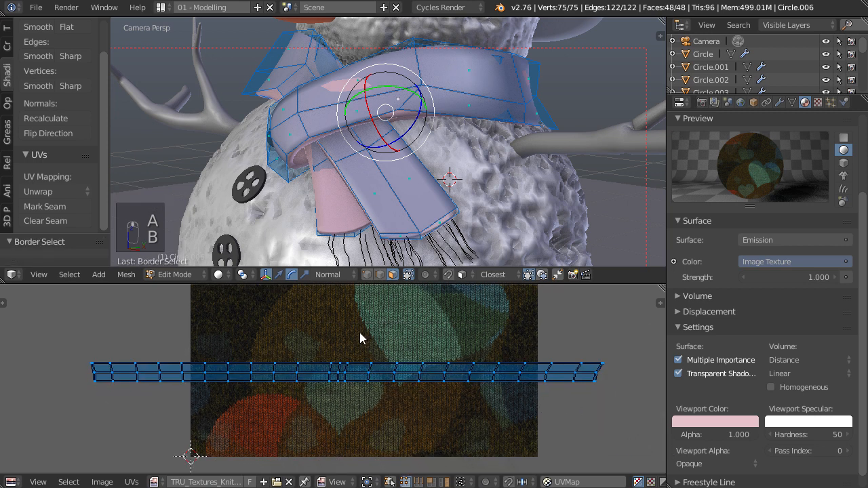
pyautogui.click(218, 274)
pyautogui.click(251, 219)
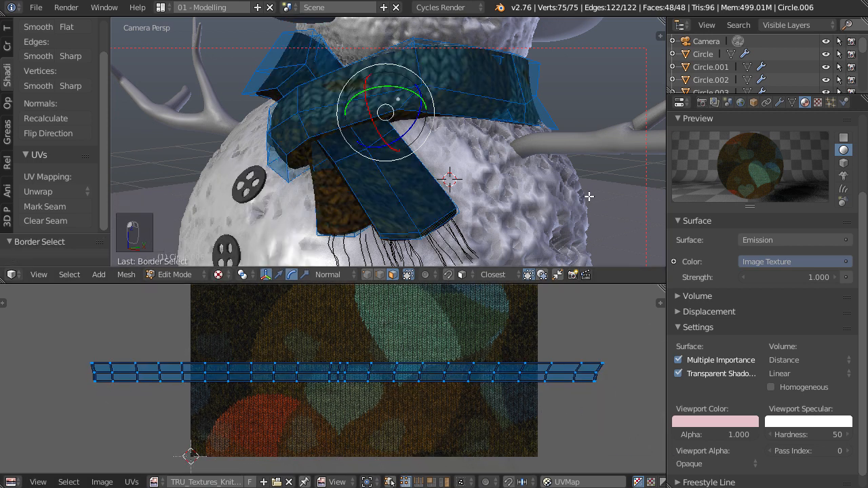
# Scale the scarf's UV strip up about 1.5 times and move it up over the large teal heart of the knitted image.
pyautogui.scroll(4, 417, 113)
pyautogui.moveTo(495, 394); pyautogui.dragTo(488, 353, button='middle')
pyautogui.press('s')
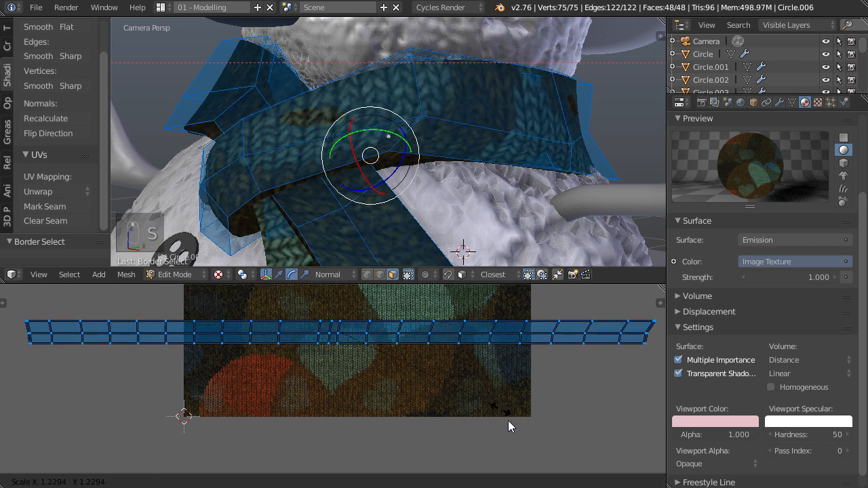
pyautogui.click(525, 438)
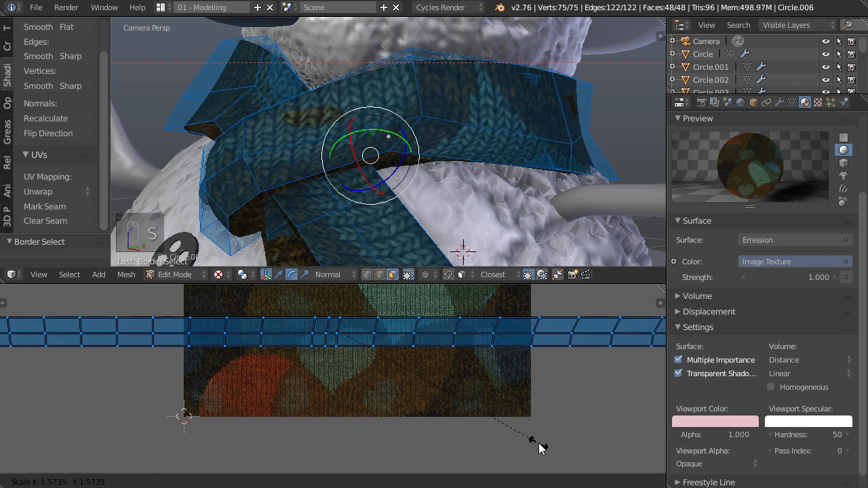
pyautogui.press('g')
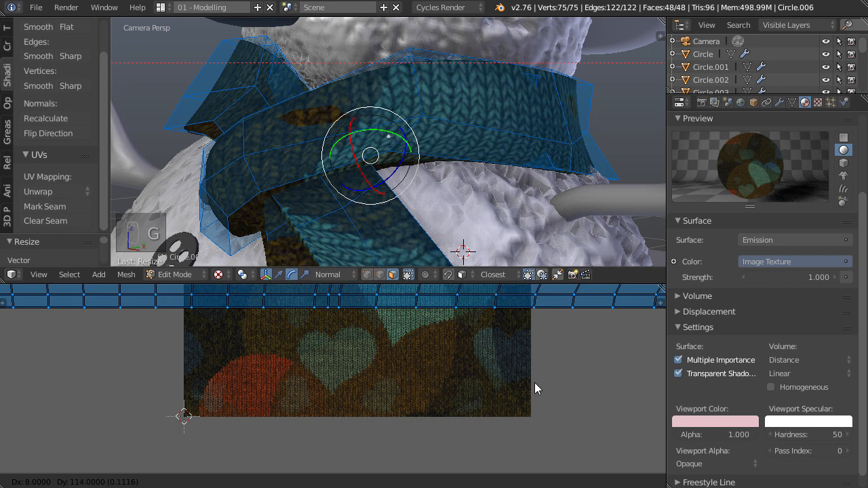
pyautogui.click(535, 383)
pyautogui.keyDown('shift'); pyautogui.moveTo(366, 110); pyautogui.dragTo(366, 19, button='middle'); pyautogui.keyUp('shift')
pyautogui.keyDown('shift'); pyautogui.moveTo(371, 59); pyautogui.dragTo(371, 113, button='middle'); pyautogui.keyUp('shift')
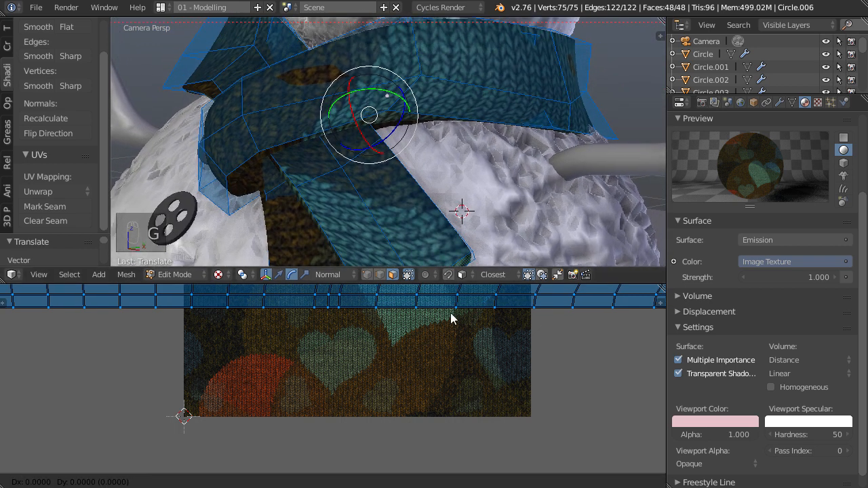
# Return the scarf to Object Mode and switch the UV/Image Editor area to the Node Editor.
pyautogui.press('Tab')
pyautogui.scroll(-1, 509, 158)
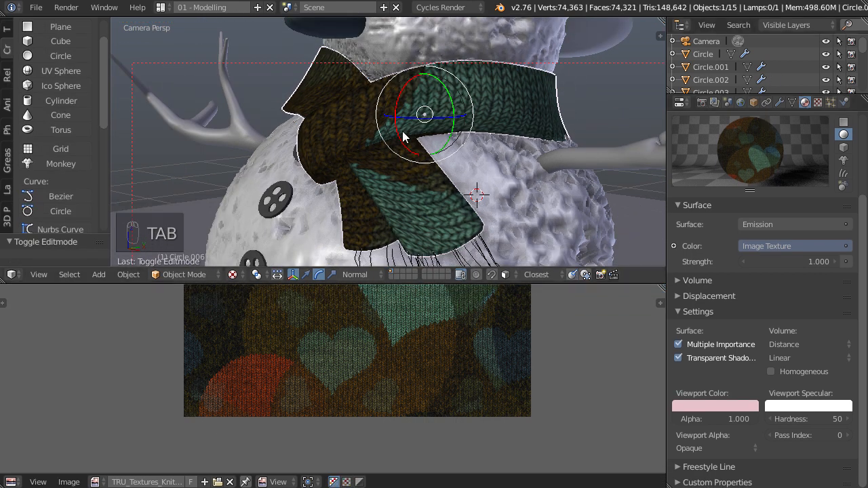
pyautogui.click(11, 481)
pyautogui.click(54, 333)
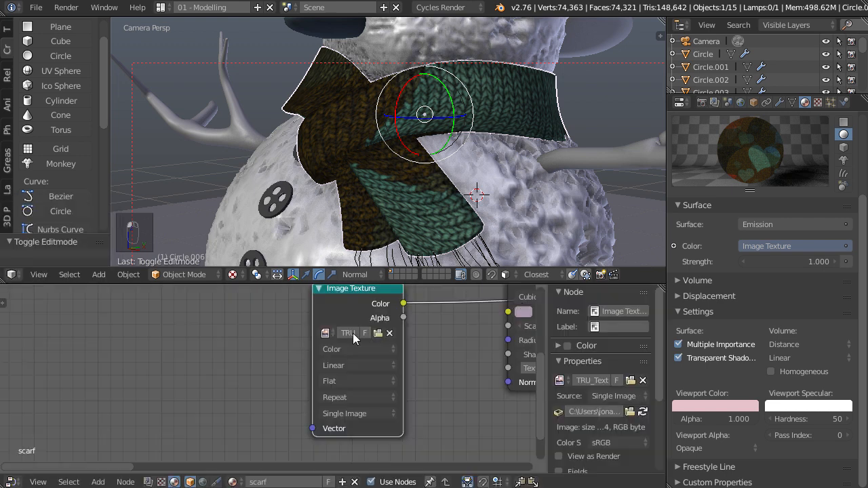
# Enter Edit Mode with vertex selection and nudge the corner vertices of the scarf end behind the wrap to refine its outline.
pyautogui.keyDown('shift'); pyautogui.moveTo(463, 139); pyautogui.dragTo(439, 140, button='middle'); pyautogui.keyUp('shift')
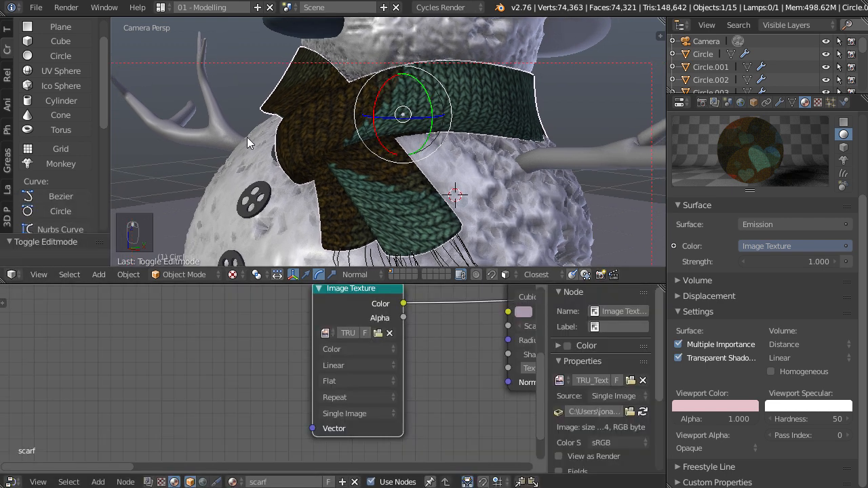
pyautogui.press('Tab')
pyautogui.rightClick(262, 82)
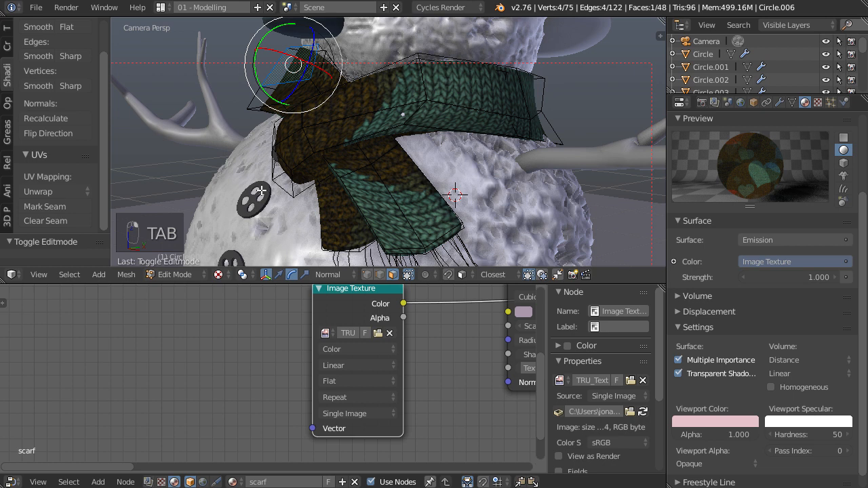
pyautogui.click(367, 275)
pyautogui.rightClick(246, 114)
pyautogui.press('g')
pyautogui.click(251, 119)
pyautogui.rightClick(262, 76)
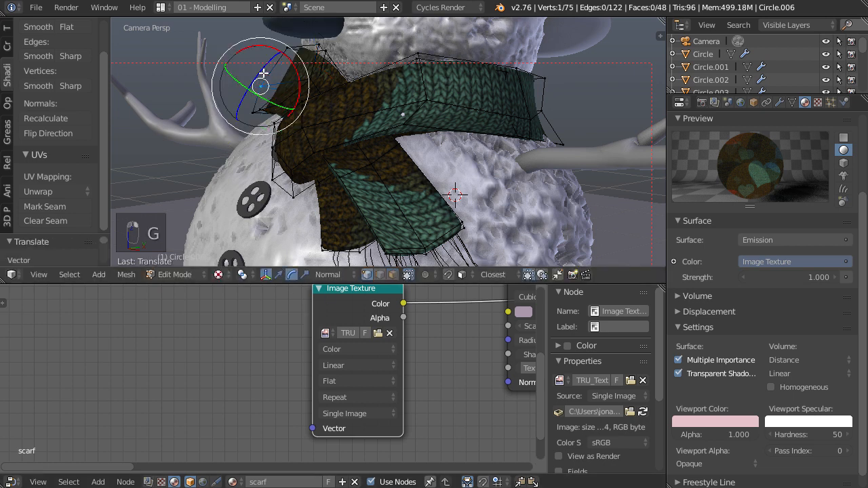
pyautogui.press('g')
pyautogui.click(254, 69)
pyautogui.rightClick(294, 46)
pyautogui.press('g')
pyautogui.click(292, 51)
# Pull the outer corner vertex at the right side of the neck wrap inward and return to Object Mode.
pyautogui.rightClick(570, 144)
pyautogui.press('g')
pyautogui.press('g')
pyautogui.click(563, 137)
pyautogui.press('g')
pyautogui.click(552, 132)
pyautogui.press('Tab')
# Set the viewport to Rendered shading, link the Image Texture's Color to the Subsurface Scattering colour, and output that shader.
pyautogui.keyDown('shift'); pyautogui.moveTo(483, 170); pyautogui.dragTo(481, 176, button='middle'); pyautogui.keyUp('shift')
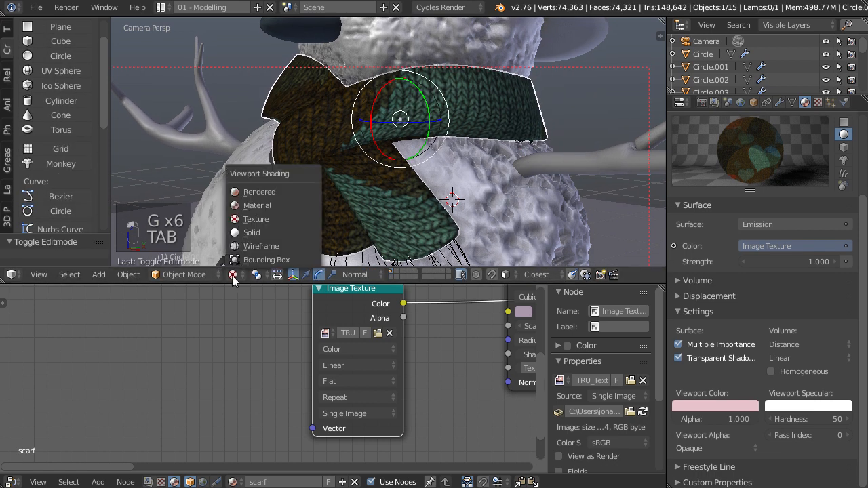
pyautogui.click(233, 276)
pyautogui.click(251, 173)
pyautogui.scroll(-2, 473, 387)
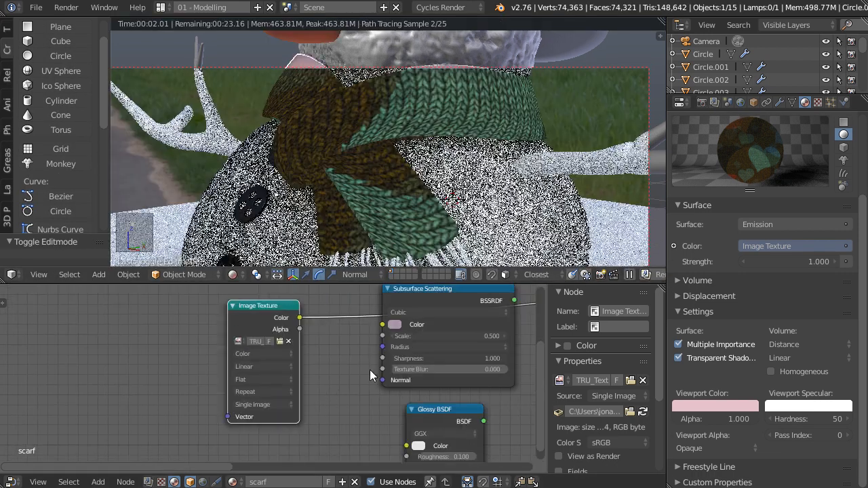
pyautogui.moveTo(374, 356); pyautogui.dragTo(351, 368, button='middle')
pyautogui.moveTo(276, 328); pyautogui.dragTo(381, 331)
pyautogui.keyDown('ctrl'); pyautogui.keyDown('shift'); pyautogui.click(433, 306); pyautogui.keyUp('shift'); pyautogui.keyUp('ctrl')
pyautogui.moveTo(486, 353); pyautogui.dragTo(434, 373, button='middle')
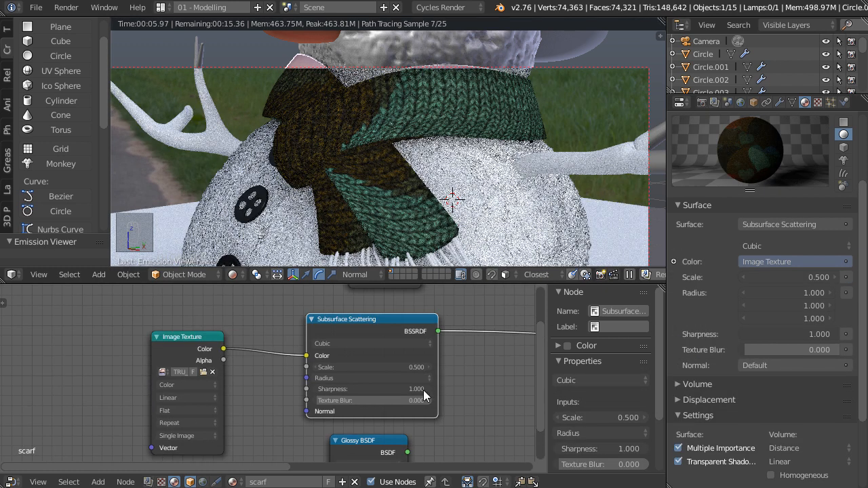
# Change the scarf material's Glossy BSDF node into a Diffuse BSDF.
pyautogui.scroll(-3, 461, 390)
pyautogui.moveTo(470, 397); pyautogui.dragTo(396, 374, button='middle')
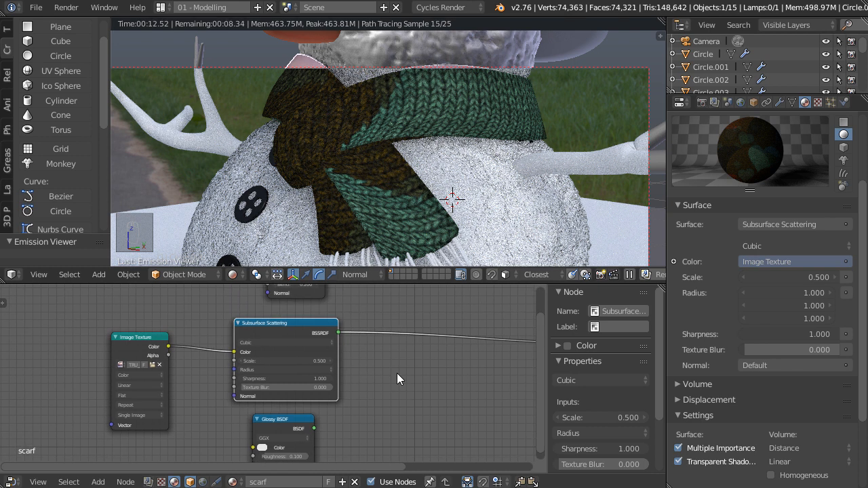
pyautogui.click(296, 419)
pyautogui.moveTo(325, 446); pyautogui.dragTo(354, 398, button='middle')
pyautogui.scroll(1, 397, 376)
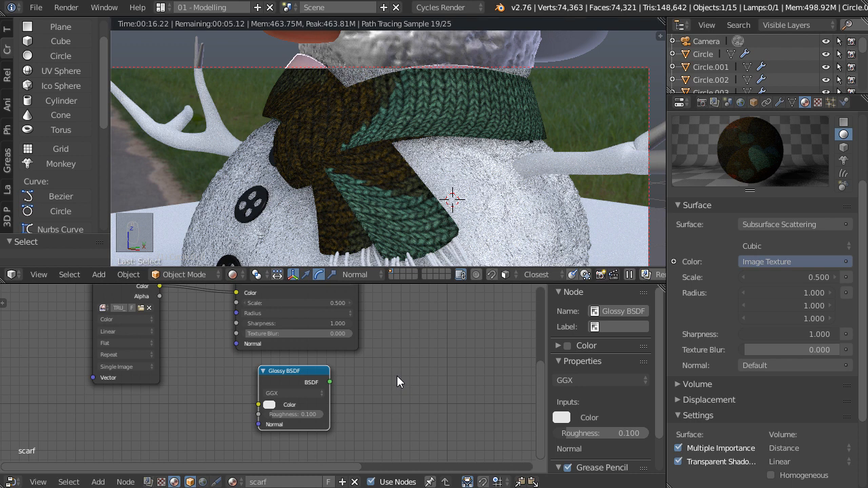
pyautogui.hotkey('shift', 's')
pyautogui.moveTo(304, 372)
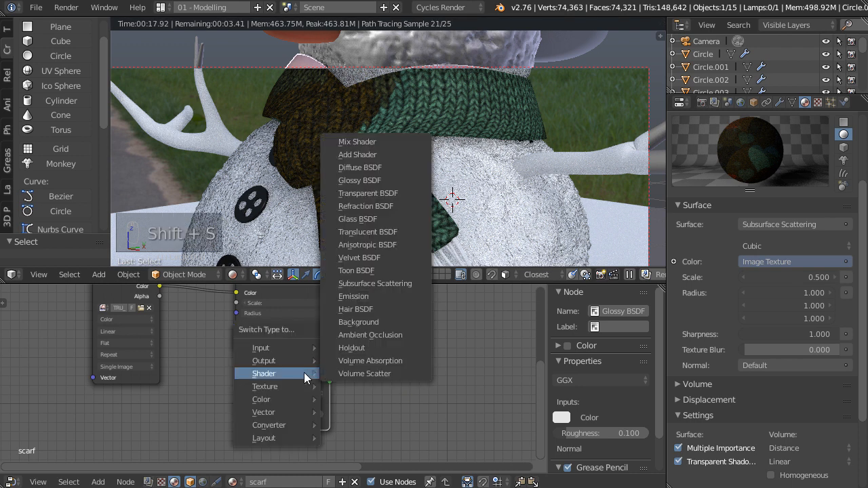
pyautogui.click(359, 168)
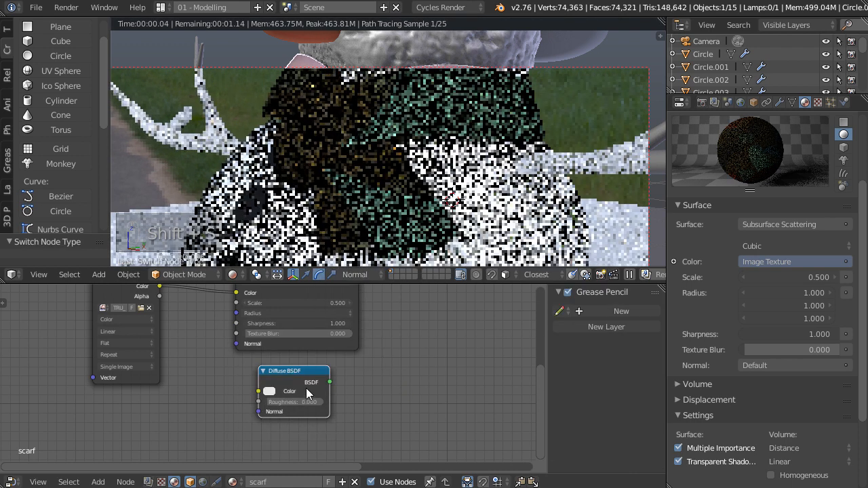
pyautogui.click(270, 392)
# Add a Mix Shader node on the link between Subsurface Scattering and the Material Output.
pyautogui.moveTo(369, 366); pyautogui.dragTo(329, 387, button='middle')
pyautogui.scroll(-2, 366, 356)
pyautogui.hotkey('shift', 'a')
pyautogui.moveTo(338, 381)
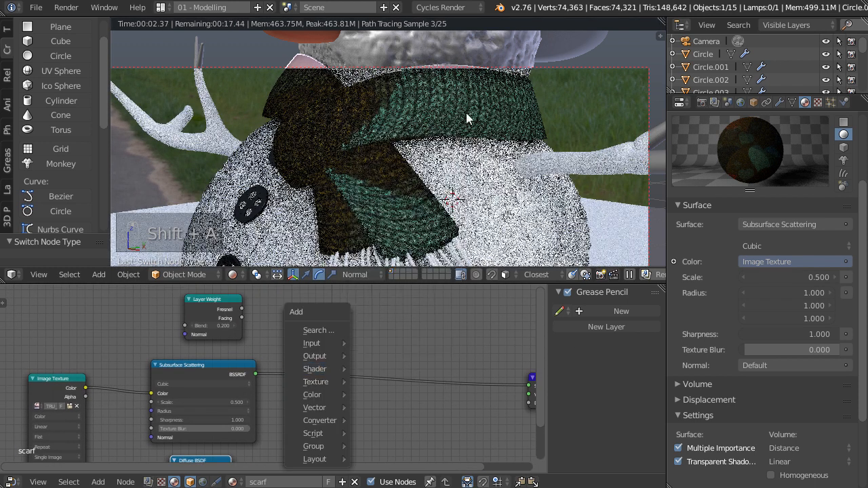
pyautogui.hotkey('shift', 'a')
pyautogui.moveTo(354, 353)
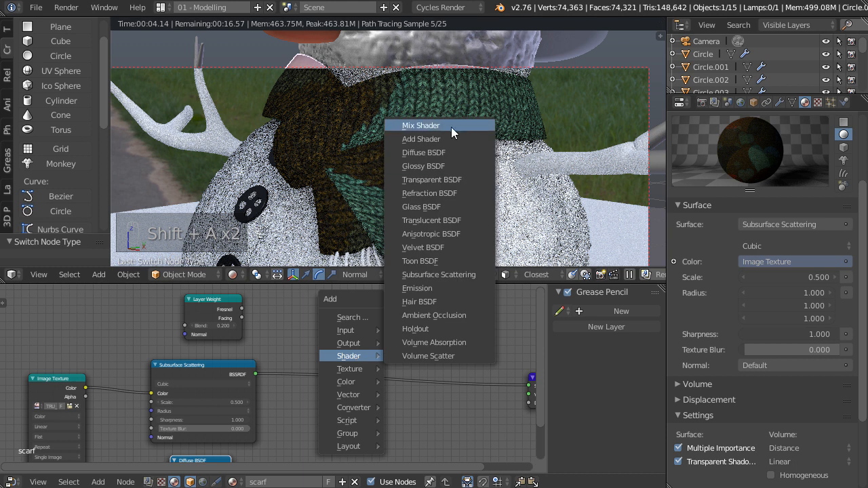
pyautogui.click(445, 125)
pyautogui.click(347, 354)
# Connect the Diffuse BSDF to the second shader input of the Mix Shader.
pyautogui.moveTo(298, 468); pyautogui.dragTo(291, 403, button='middle')
pyautogui.moveTo(215, 458); pyautogui.dragTo(296, 406, button='middle')
pyautogui.moveTo(233, 419); pyautogui.dragTo(351, 336)
pyautogui.moveTo(362, 383); pyautogui.dragTo(391, 442, button='middle')
# Preview the Layer Weight node on the scarf and set its Blend to 0.100.
pyautogui.keyDown('ctrl'); pyautogui.keyDown('shift'); pyautogui.click(248, 314); pyautogui.keyUp('shift'); pyautogui.keyUp('ctrl')
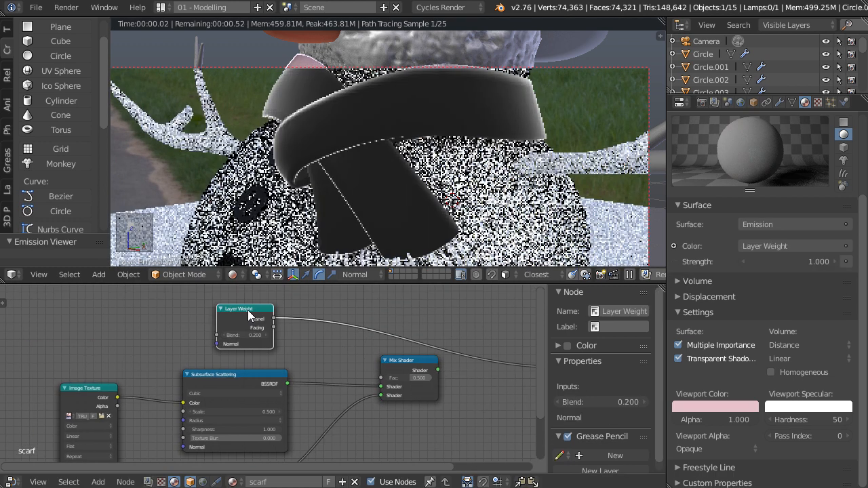
pyautogui.scroll(1, 417, 362)
pyautogui.moveTo(416, 362); pyautogui.dragTo(455, 367, button='middle')
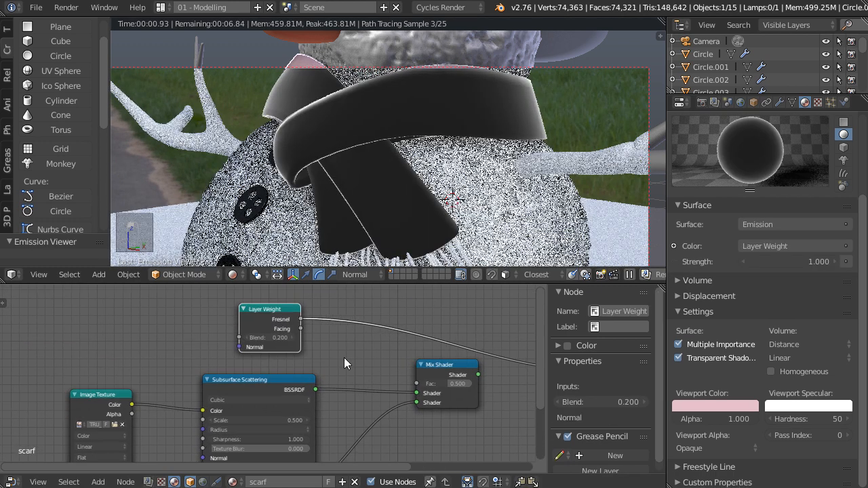
pyautogui.scroll(1, 232, 334)
pyautogui.click(232, 334)
pyautogui.moveTo(323, 341); pyautogui.dragTo(275, 344, button='middle')
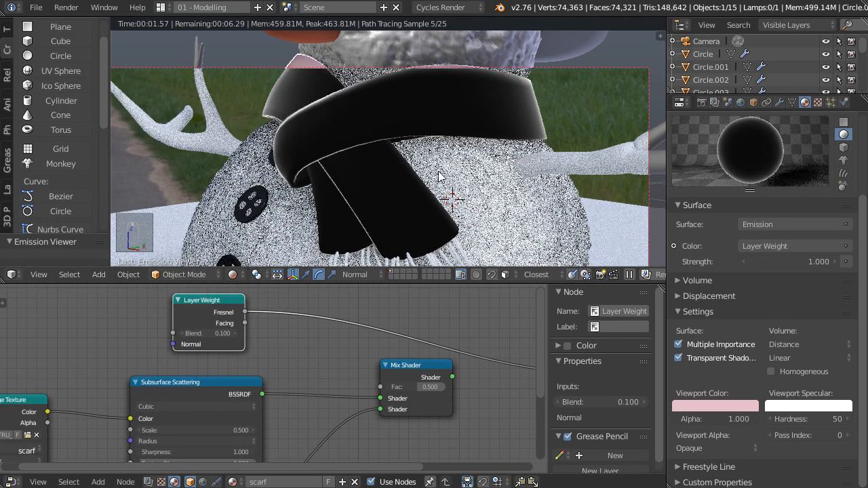
pyautogui.keyDown('shift'); pyautogui.moveTo(444, 178); pyautogui.dragTo(452, 163, button='middle'); pyautogui.keyUp('shift')
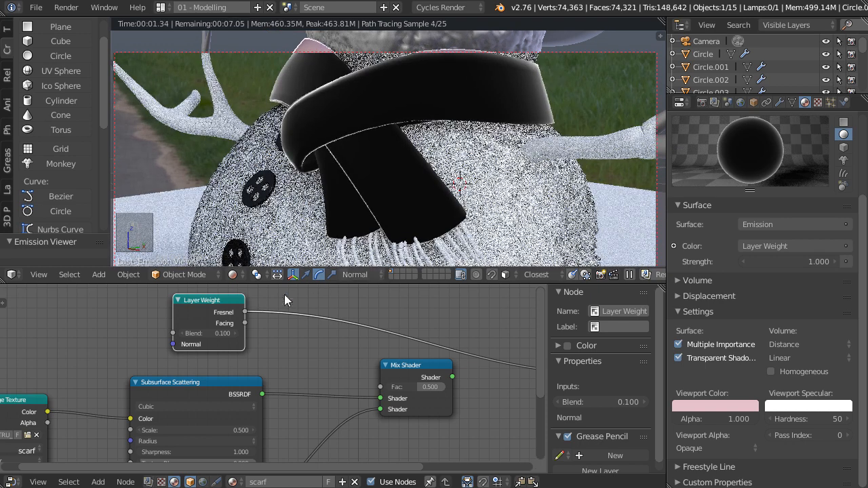
# Drive the Mix Shader's Fac with Layer Weight Fresnel, output the mix, and limit the render border to the scarf's right edge.
pyautogui.moveTo(244, 312); pyautogui.dragTo(387, 385)
pyautogui.keyDown('ctrl'); pyautogui.keyDown('shift'); pyautogui.click(416, 365); pyautogui.keyUp('shift'); pyautogui.keyUp('ctrl')
pyautogui.hotkey('shift', 'b')
pyautogui.moveTo(589, 160); pyautogui.dragTo(510, 47)
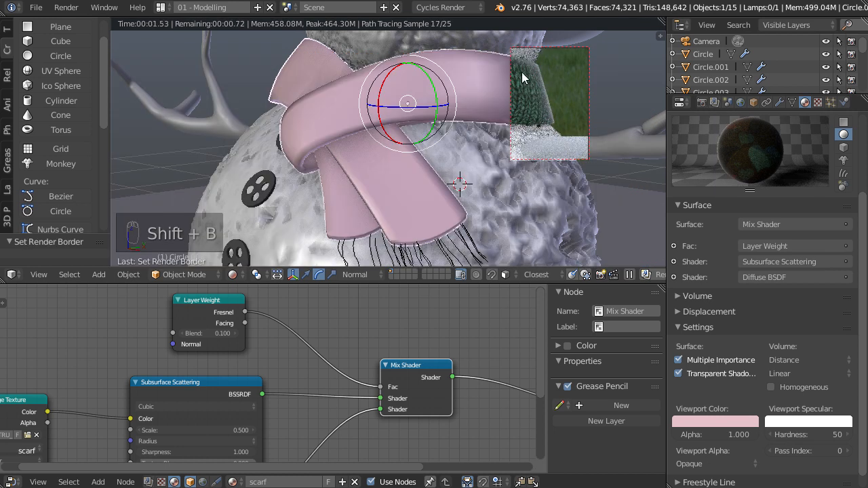
# Duplicate the knitted Image Texture node beside the Diffuse BSDF and set the copy to Non-Color Data.
pyautogui.scroll(-2, 413, 407)
pyautogui.moveTo(411, 422); pyautogui.dragTo(390, 357, button='middle')
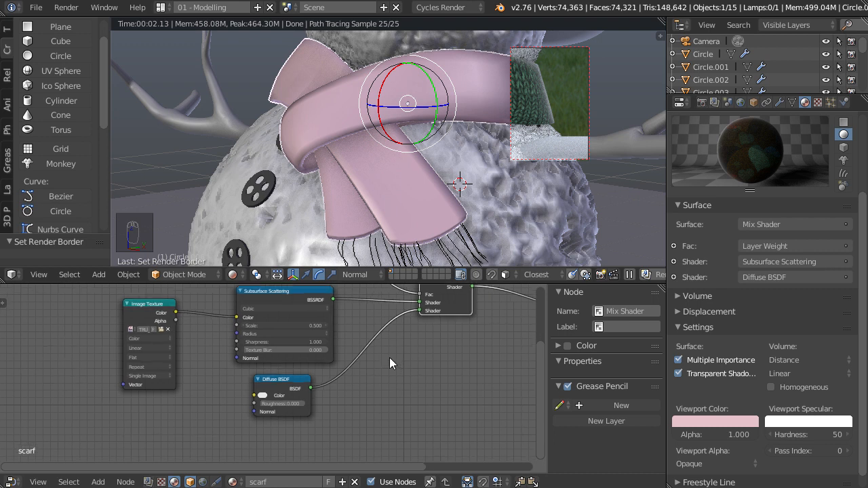
pyautogui.click(161, 319)
pyautogui.hotkey('shift', 'd')
pyautogui.scroll(2, 426, 378)
pyautogui.click(405, 401)
pyautogui.click(403, 389)
pyautogui.moveTo(359, 382); pyautogui.dragTo(234, 415, button='middle')
# Position the duplicated Image Texture below the Mix Shader and connect its Color to the Material Output's Displacement.
pyautogui.moveTo(267, 396); pyautogui.dragTo(274, 358)
pyautogui.moveTo(317, 360); pyautogui.dragTo(285, 362, button='middle')
pyautogui.moveTo(272, 362); pyautogui.dragTo(413, 341)
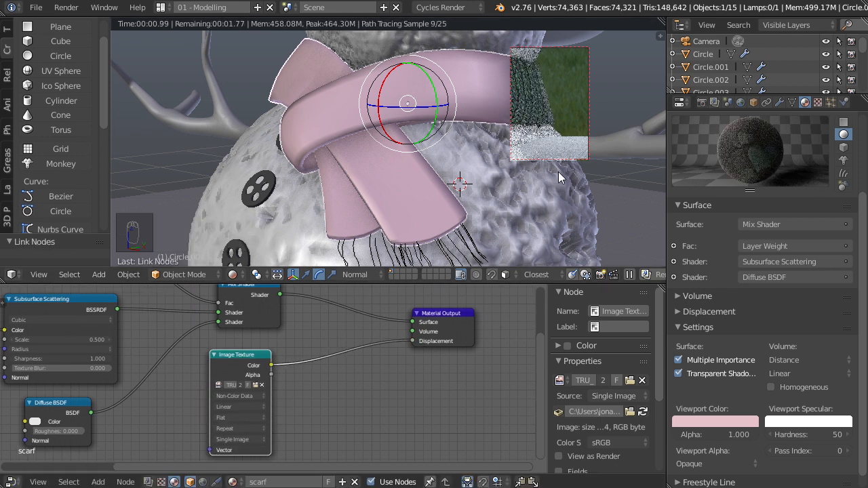
pyautogui.scroll(1, 572, 112)
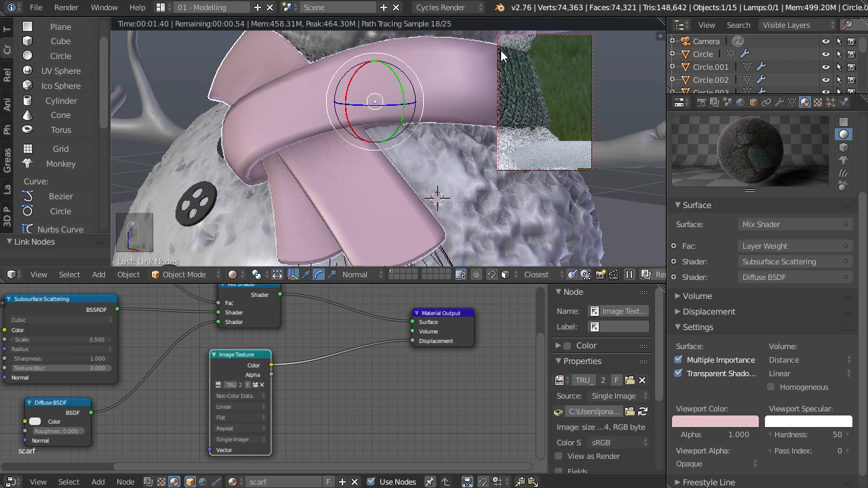
# Insert a Bright/Contrast node between the displacement Image Texture and the Material Output and set its Contrast to 0.025.
pyautogui.hotkey('shift', 'b')
pyautogui.moveTo(457, 36); pyautogui.dragTo(554, 148)
pyautogui.hotkey('shift', 'a')
pyautogui.moveTo(355, 407)
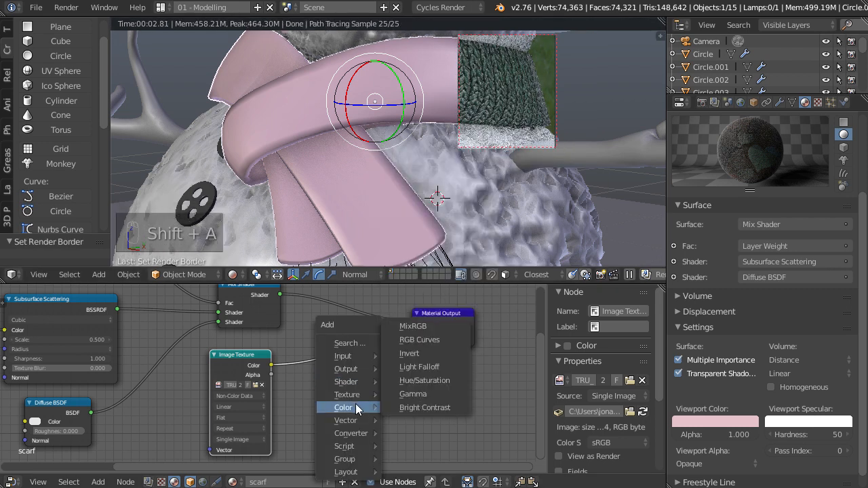
pyautogui.click(445, 407)
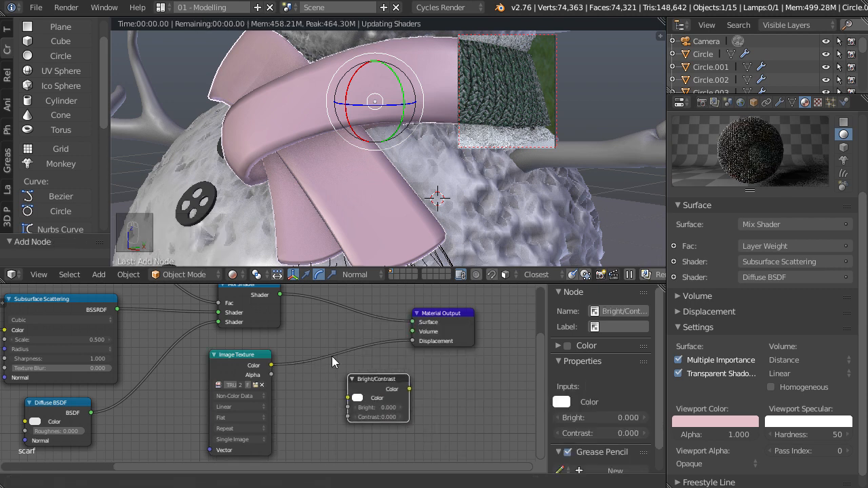
pyautogui.click(340, 389)
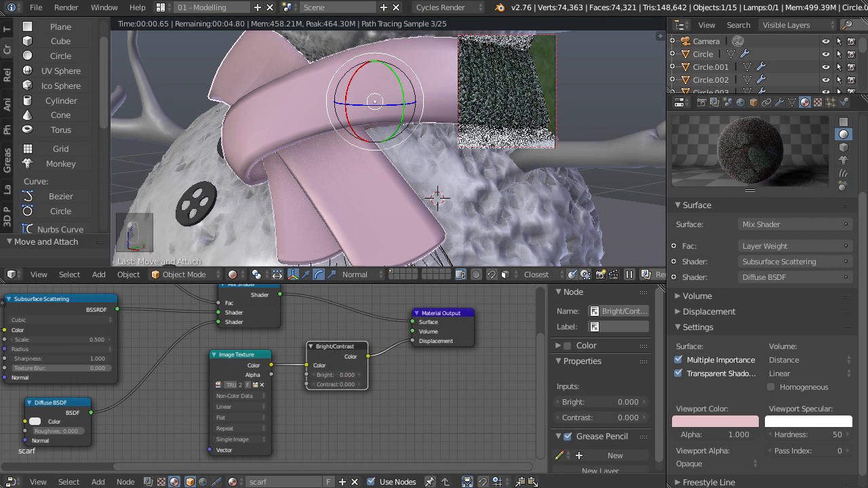
pyautogui.click(331, 383)
pyautogui.press('Return')
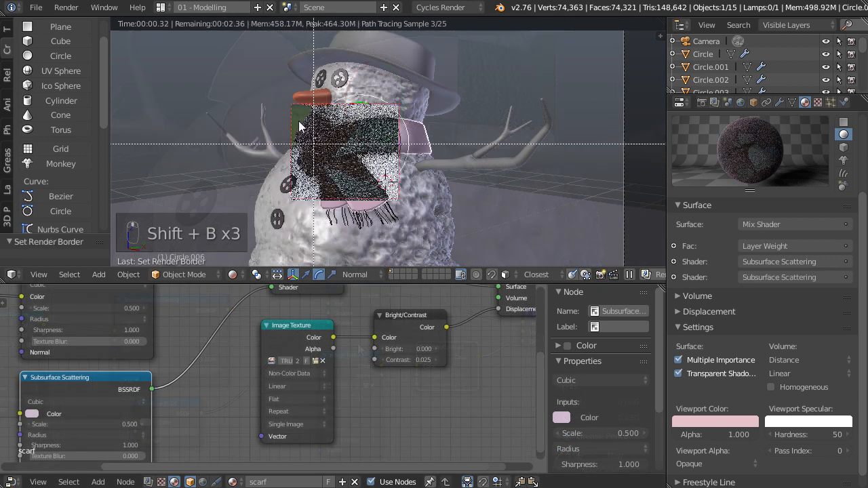
# Assign the existing scarf material to the fringe object and show the viewport in rendered shading.
pyautogui.scroll(2, 407, 230)
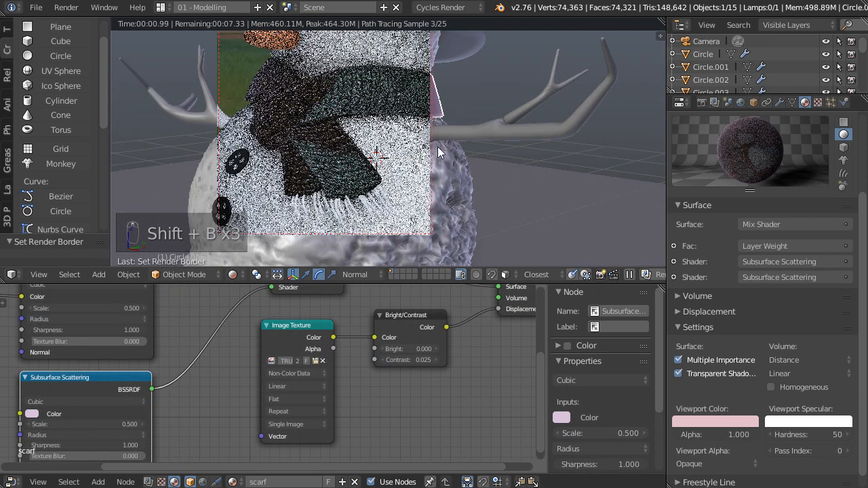
pyautogui.press('z')
pyautogui.rightClick(369, 192)
pyautogui.rightClick(368, 190)
pyautogui.rightClick(367, 189)
pyautogui.rightClick(367, 191)
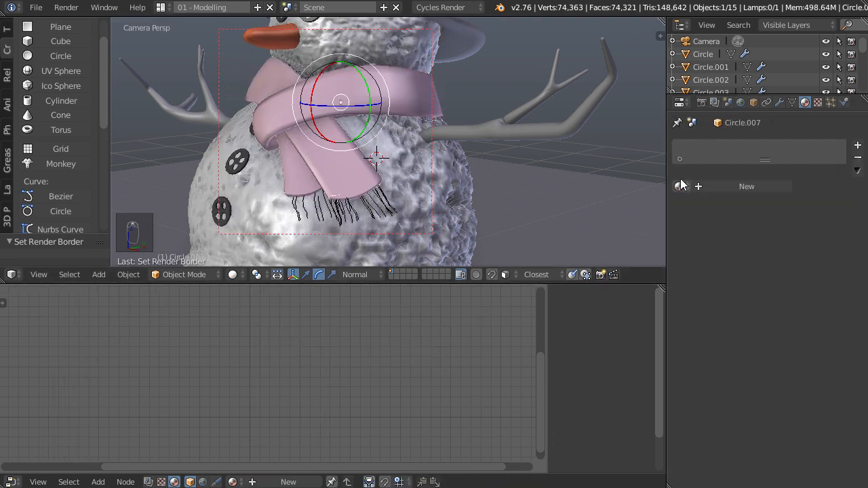
pyautogui.click(680, 185)
pyautogui.click(698, 240)
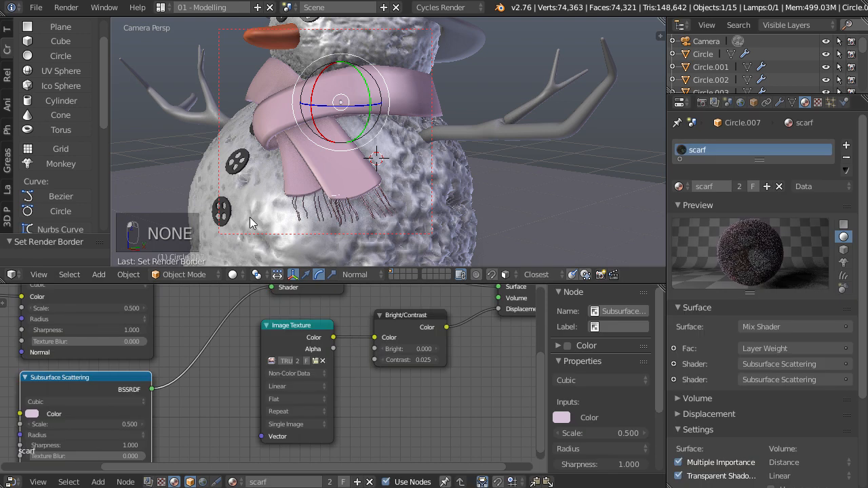
pyautogui.click(232, 273)
pyautogui.click(248, 192)
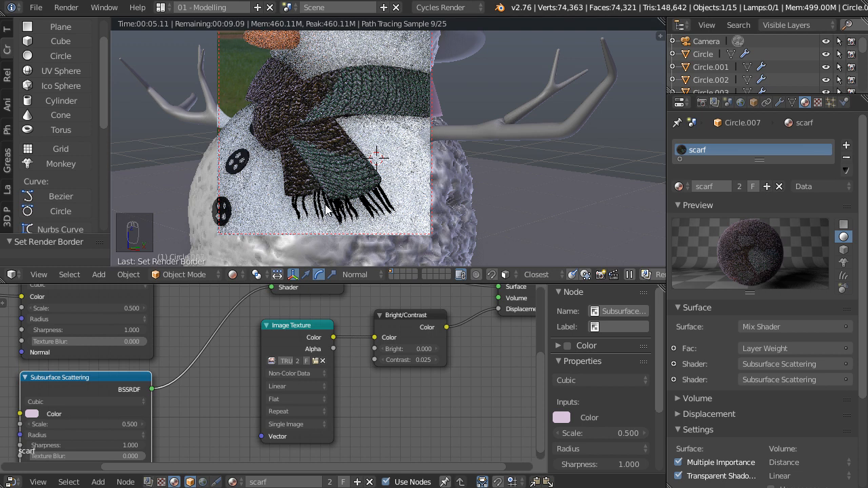
# Unwrap the UVs of the whole fringe emitter mesh and return to the rendered view in Object Mode.
pyautogui.press('Tab')
pyautogui.click(518, 191)
pyautogui.press('z')
pyautogui.click(408, 210)
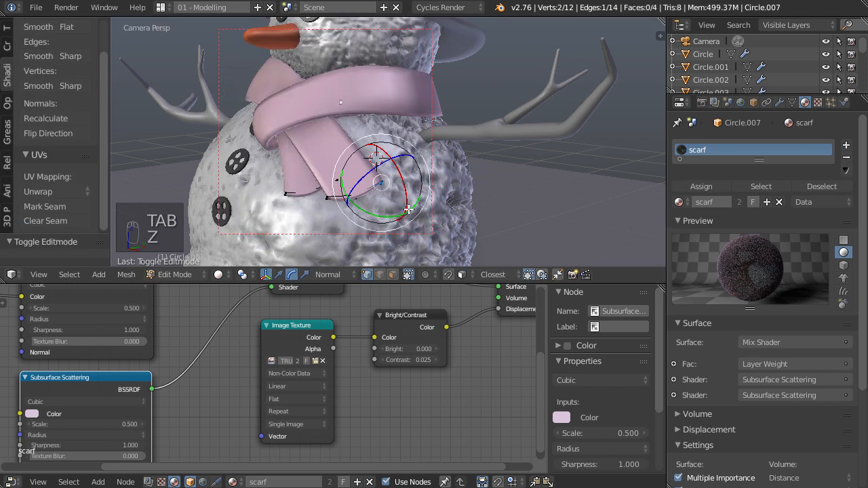
pyautogui.press('a')
pyautogui.press('a')
pyautogui.press('a')
pyautogui.press('u')
pyautogui.click(428, 172)
pyautogui.press('Tab')
pyautogui.press('z')
pyautogui.click(394, 203)
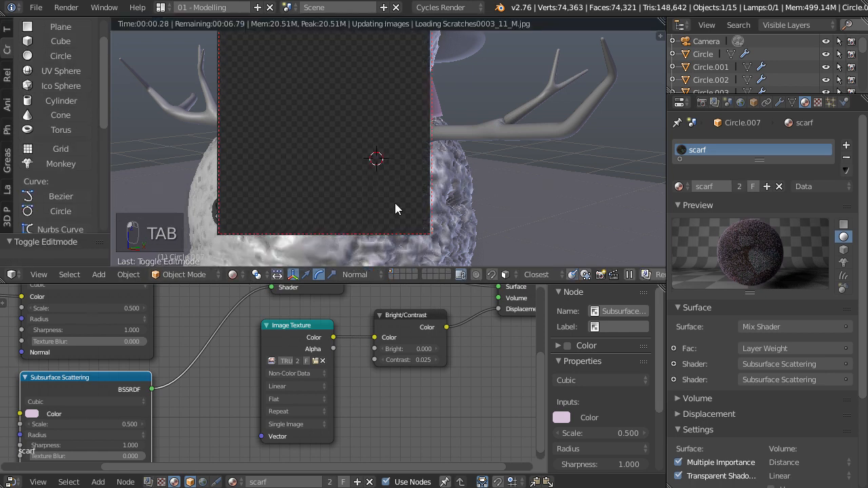
# Limit the render border to the scarf's fringed end and preview the colour Image Texture node on it.
pyautogui.scroll(2, 404, 187)
pyautogui.hotkey('shift', 'b')
pyautogui.moveTo(301, 134); pyautogui.dragTo(462, 237)
pyautogui.scroll(-2, 410, 383)
pyautogui.moveTo(410, 384); pyautogui.dragTo(374, 439, button='middle')
pyautogui.keyDown('ctrl'); pyautogui.keyDown('shift'); pyautogui.click(115, 333); pyautogui.keyUp('shift'); pyautogui.keyUp('ctrl')
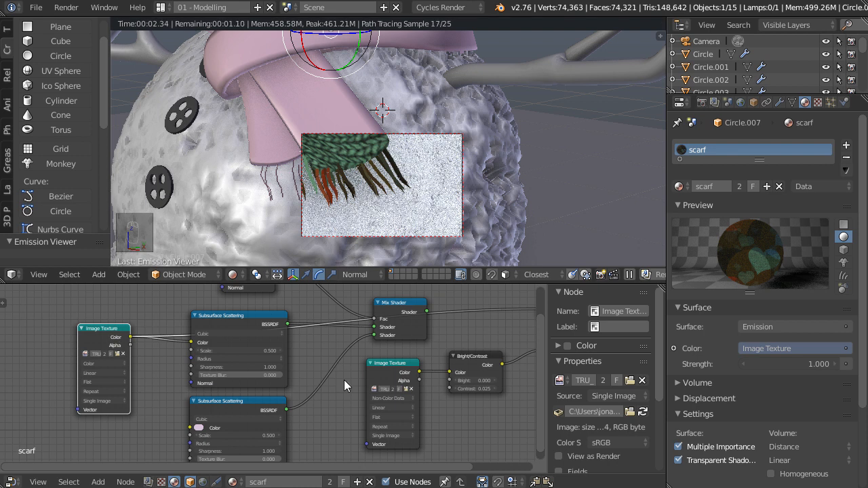
pyautogui.scroll(-1, 344, 381)
pyautogui.moveTo(344, 381); pyautogui.dragTo(351, 362, button='middle')
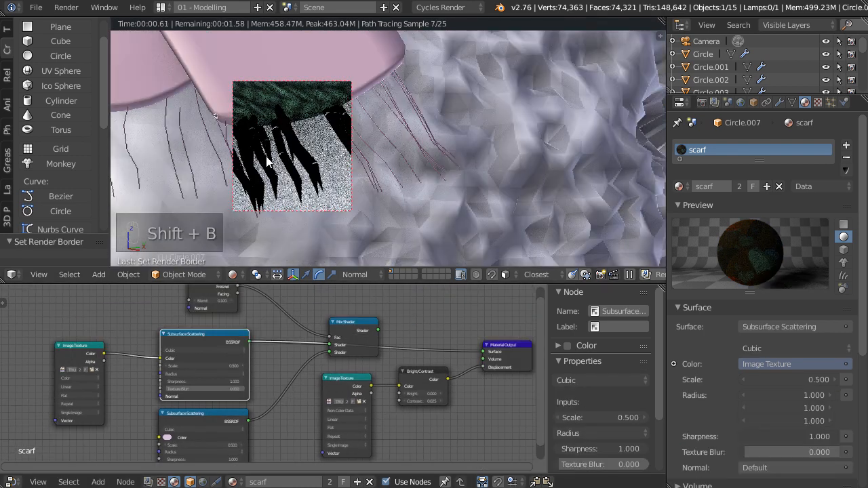
# Set the Cycles Hair Rendering primitive of the fringe's particle system to Curve Segments.
pyautogui.click(828, 101)
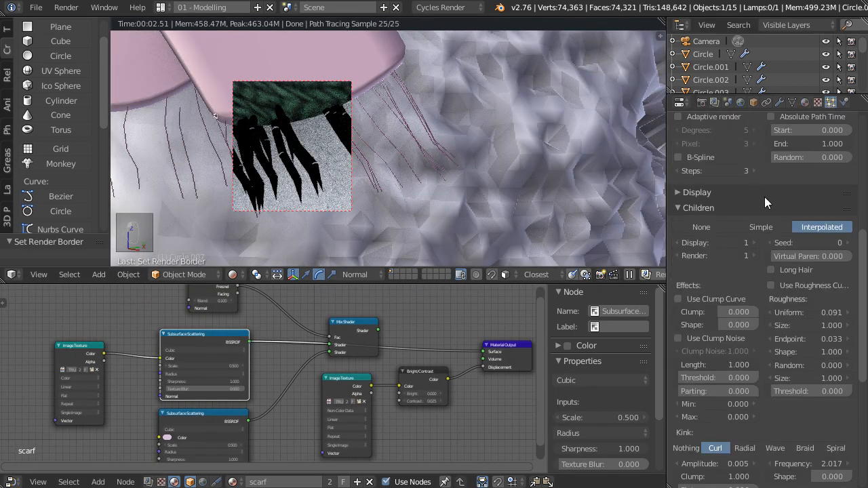
pyautogui.scroll(-7, 764, 194)
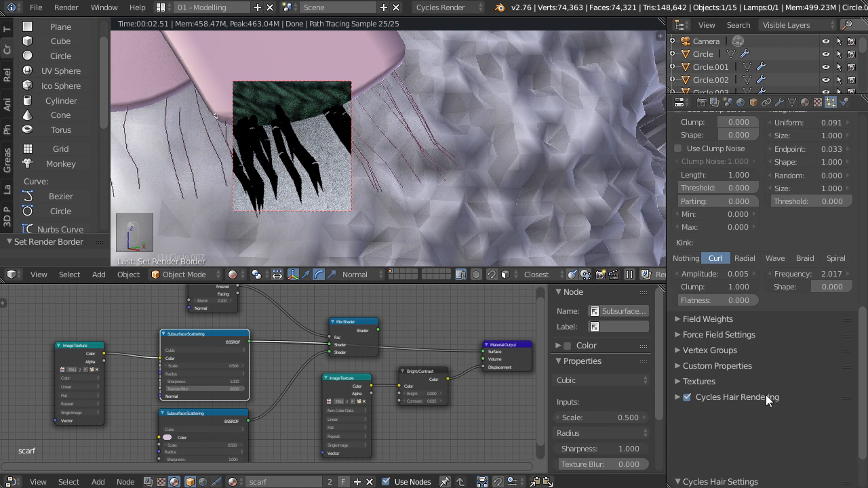
pyautogui.scroll(-3, 762, 390)
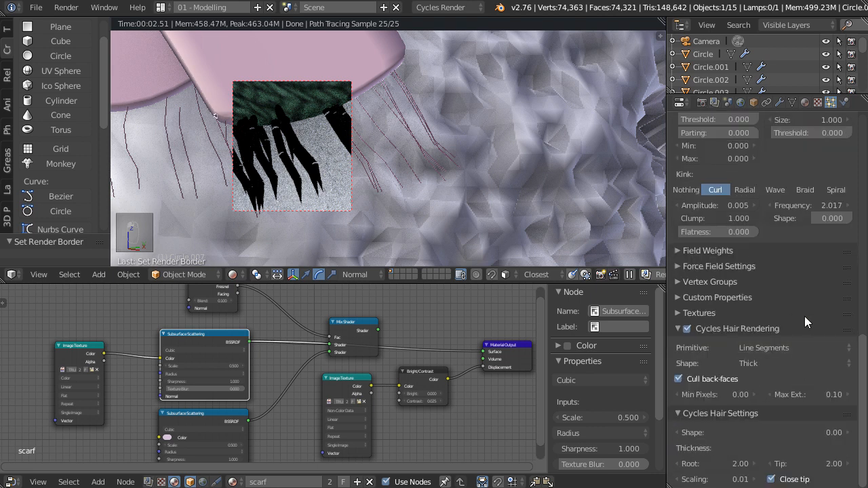
pyautogui.click(801, 349)
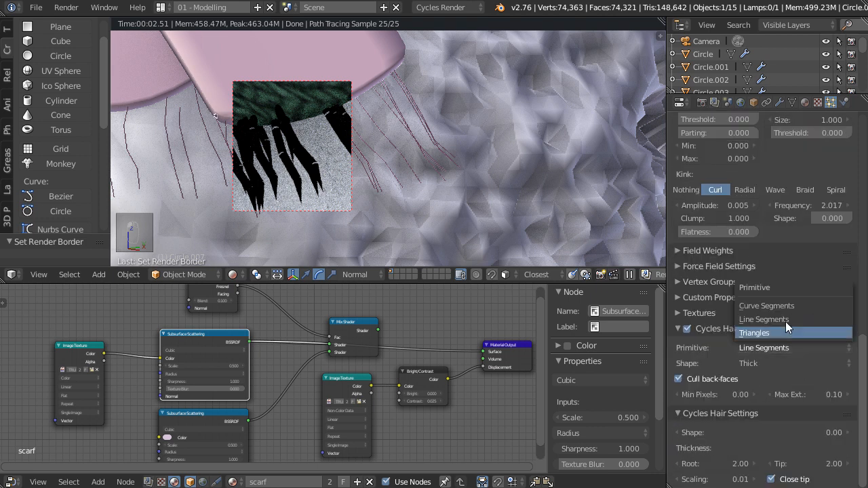
pyautogui.click(791, 304)
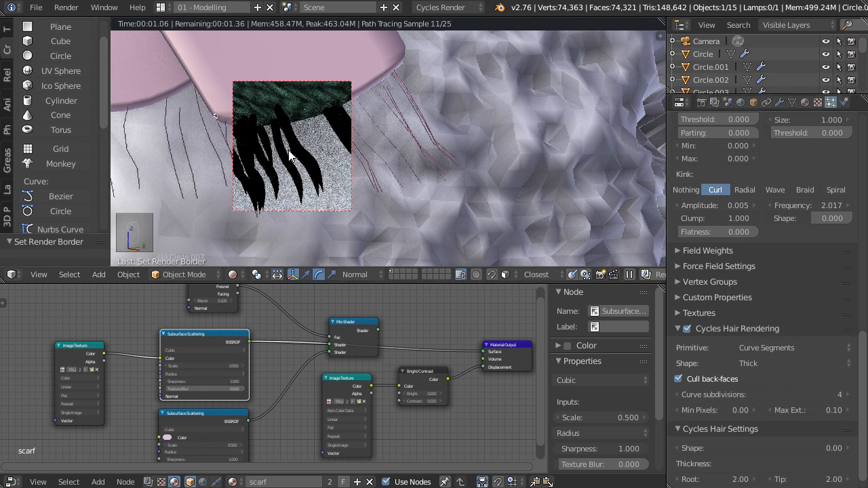
# Make the fringe's scarf material a single-user copy, separate from the scarf's own material.
pyautogui.scroll(-2, 475, 359)
pyautogui.moveTo(447, 370); pyautogui.dragTo(465, 359, button='middle')
pyautogui.moveTo(331, 345); pyautogui.dragTo(343, 366, button='middle')
pyautogui.click(779, 101)
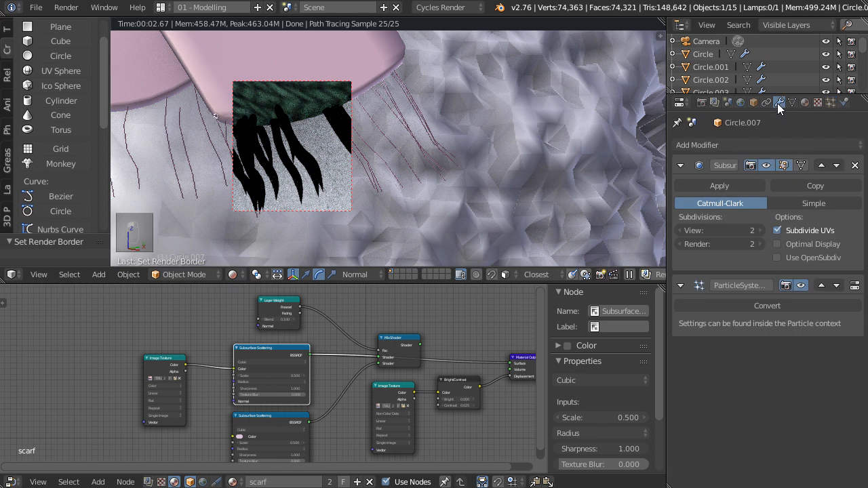
pyautogui.click(805, 102)
pyautogui.click(739, 186)
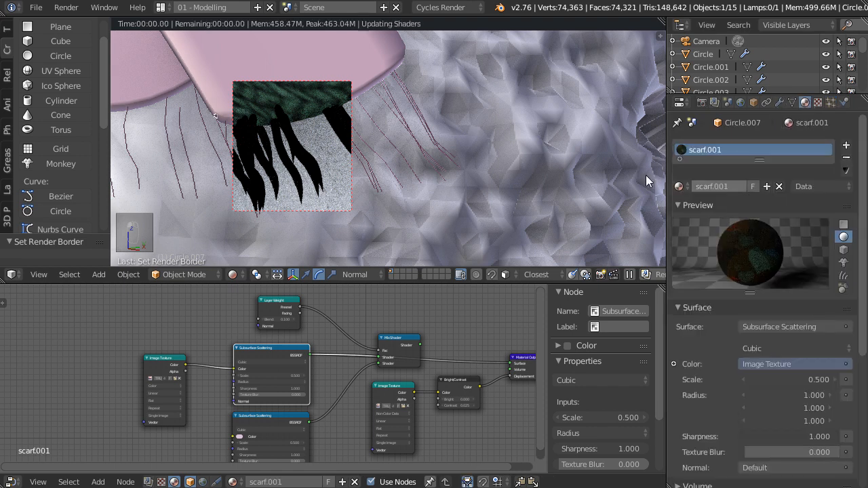
# Switch both Subsurface Scattering nodes in the fringe material to Diffuse BSDF shaders.
pyautogui.moveTo(430, 318); pyautogui.dragTo(386, 314, button='middle')
pyautogui.scroll(1, 300, 389)
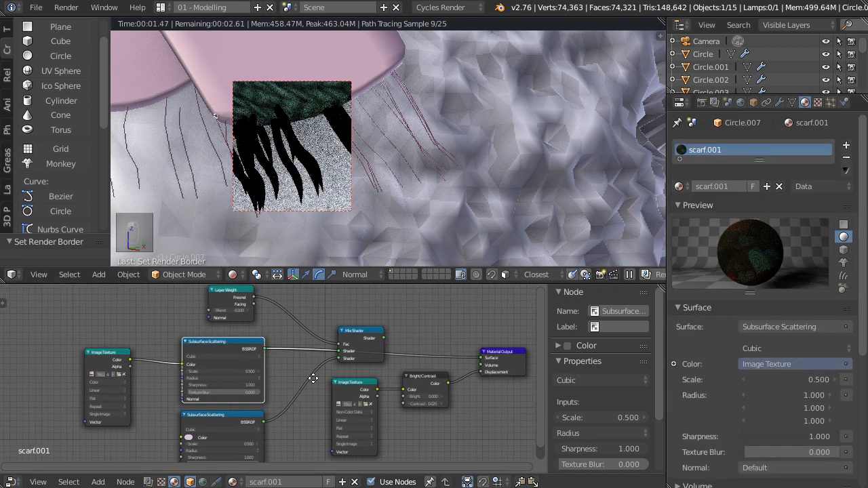
pyautogui.moveTo(313, 378); pyautogui.dragTo(365, 407, button='middle')
pyautogui.hotkey('shift', 'a')
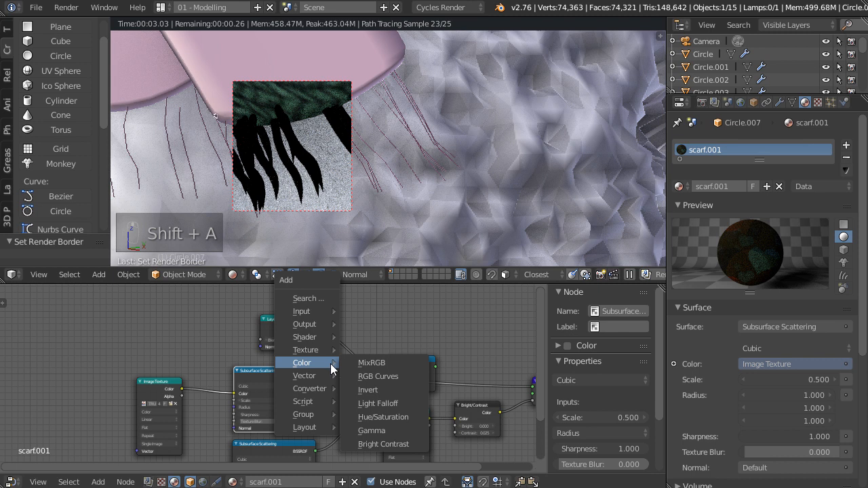
pyautogui.click(256, 372)
pyautogui.hotkey('shift', 's')
pyautogui.hotkey('shift', 's')
pyautogui.moveTo(256, 372)
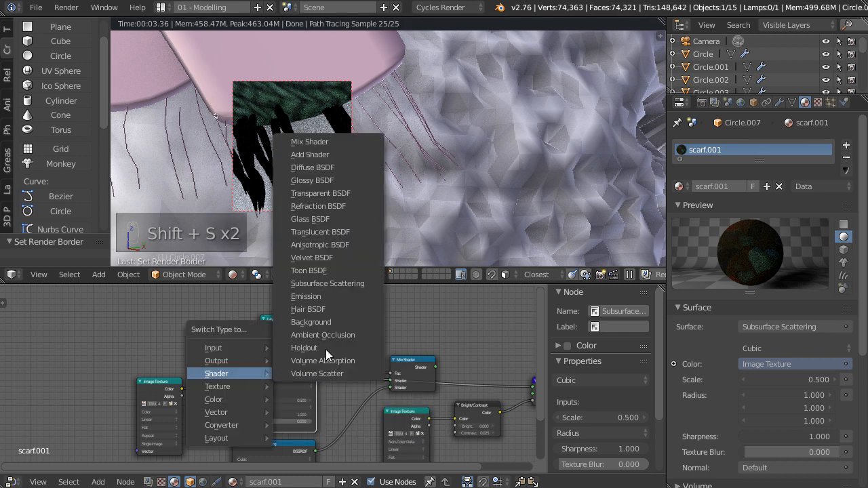
pyautogui.click(343, 167)
pyautogui.moveTo(258, 445); pyautogui.dragTo(264, 356, button='middle')
pyautogui.click(264, 357)
pyautogui.hotkey('shift', 's')
pyautogui.moveTo(264, 358)
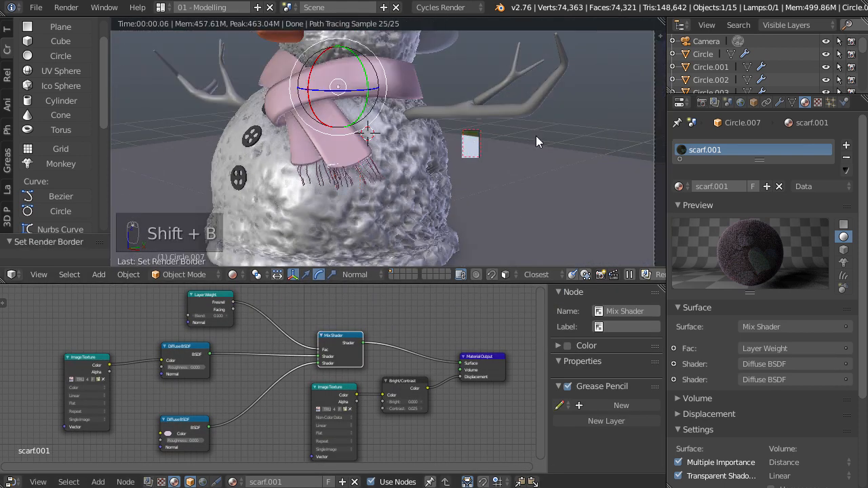
# Redraw the render border to cover the snowman's head, scarf and the branch arm beside the field.
pyautogui.hotkey('shift', 'b')
pyautogui.moveTo(193, 56); pyautogui.dragTo(464, 263)
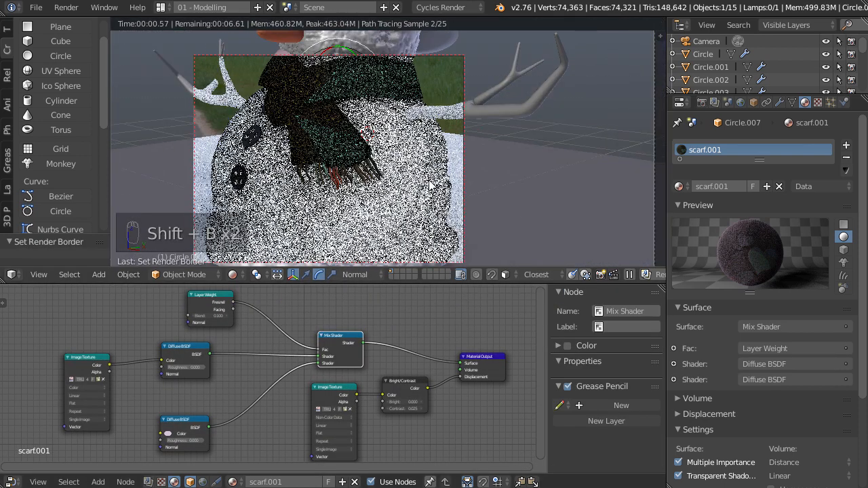
pyautogui.keyDown('shift'); pyautogui.moveTo(449, 214); pyautogui.dragTo(445, 271, button='middle'); pyautogui.keyUp('shift')
pyautogui.hotkey('shift', 'b')
pyautogui.moveTo(180, 33); pyautogui.dragTo(480, 244)
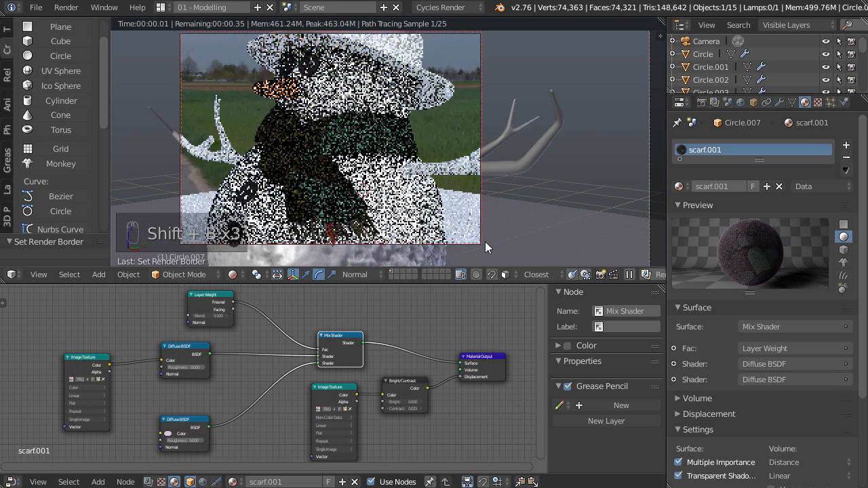
pyautogui.keyDown('shift'); pyautogui.moveTo(465, 161); pyautogui.dragTo(473, 189, button='middle'); pyautogui.keyUp('shift')
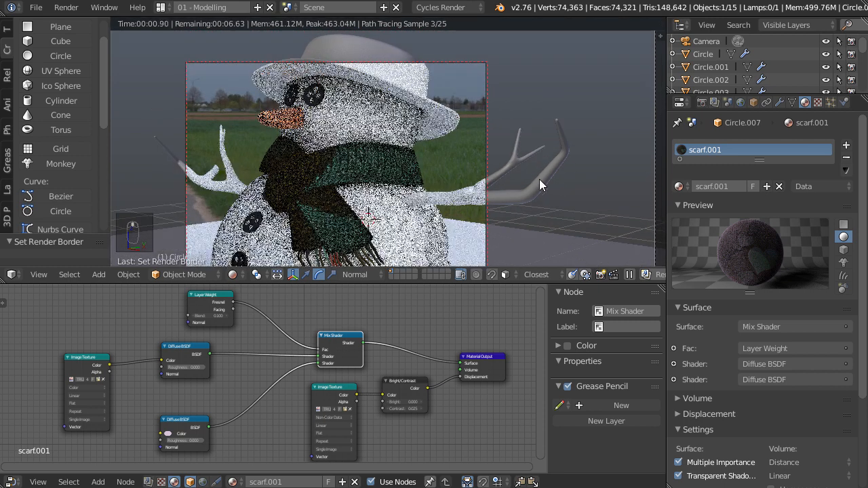
pyautogui.hotkey('shift', 'b')
pyautogui.moveTo(225, 31); pyautogui.dragTo(633, 255)
# Give the snowman's branch arms a new material and move its Diffuse BSDF node farther from the Material Output.
pyautogui.rightClick(532, 193)
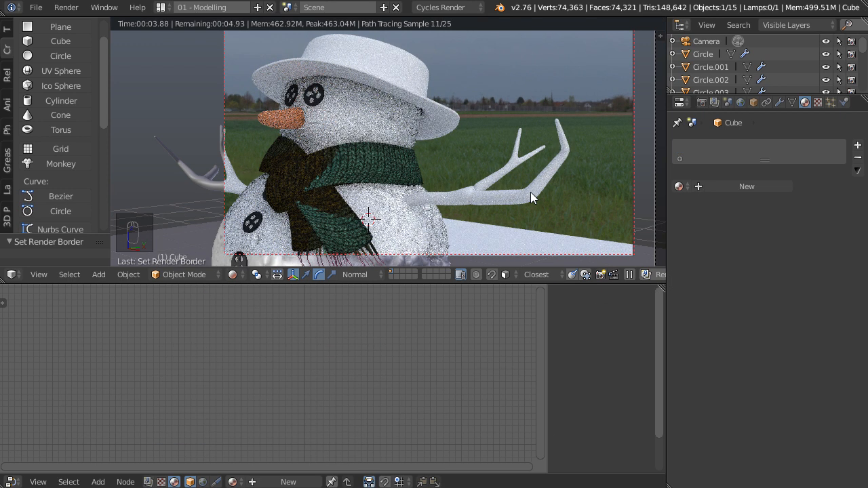
pyautogui.click(735, 188)
pyautogui.scroll(2, 407, 376)
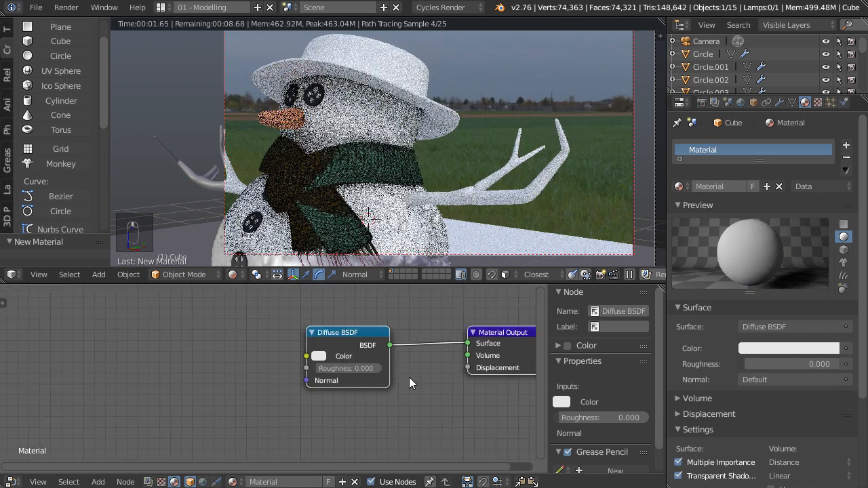
pyautogui.click(328, 328)
pyautogui.moveTo(328, 329); pyautogui.dragTo(315, 331)
# Add an Image Texture node with treesTextureNo6787_3648x2736.jpg from the wood folder and connect its Color to the Diffuse BSDF's Color.
pyautogui.hotkey('shift', 'a')
pyautogui.moveTo(129, 401)
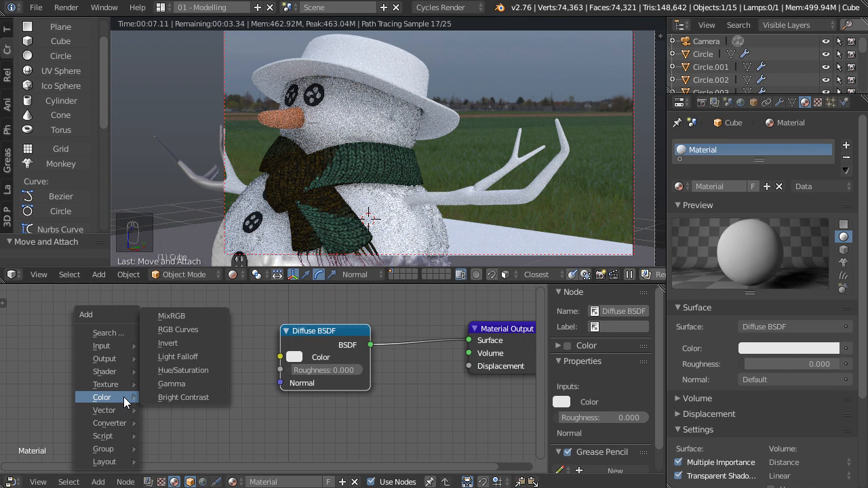
pyautogui.moveTo(113, 372)
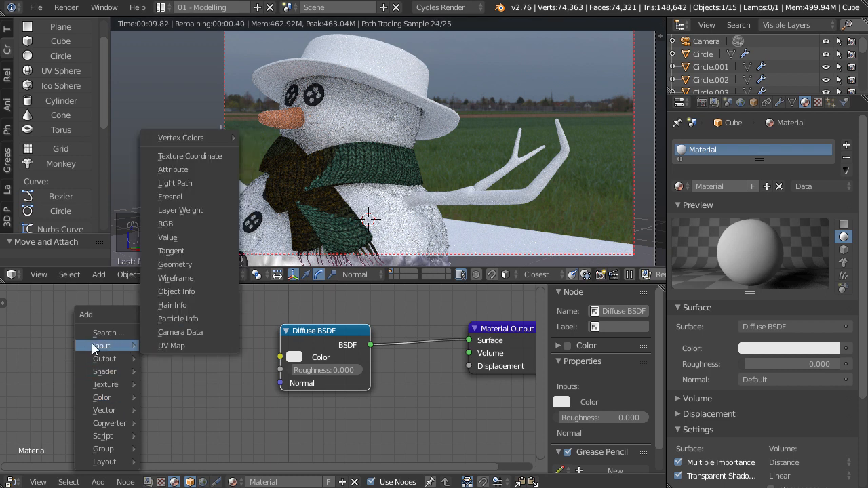
pyautogui.click(180, 229)
pyautogui.click(142, 369)
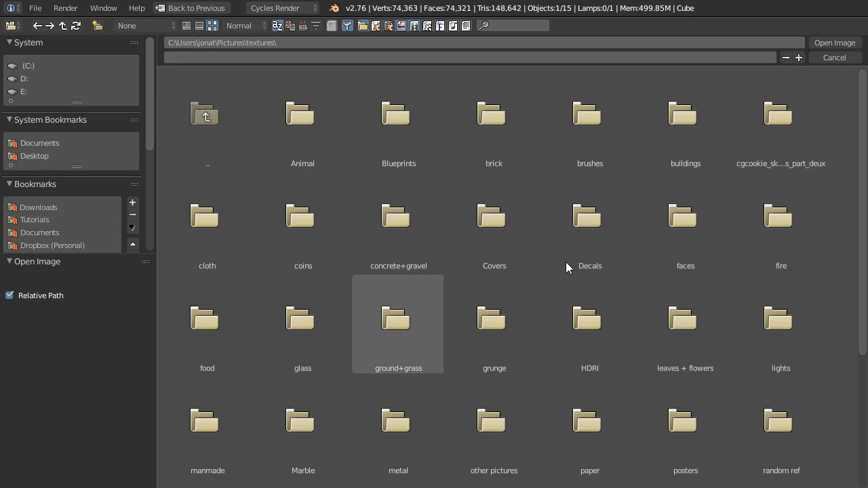
pyautogui.scroll(-2, 705, 269)
pyautogui.doubleClick(813, 179)
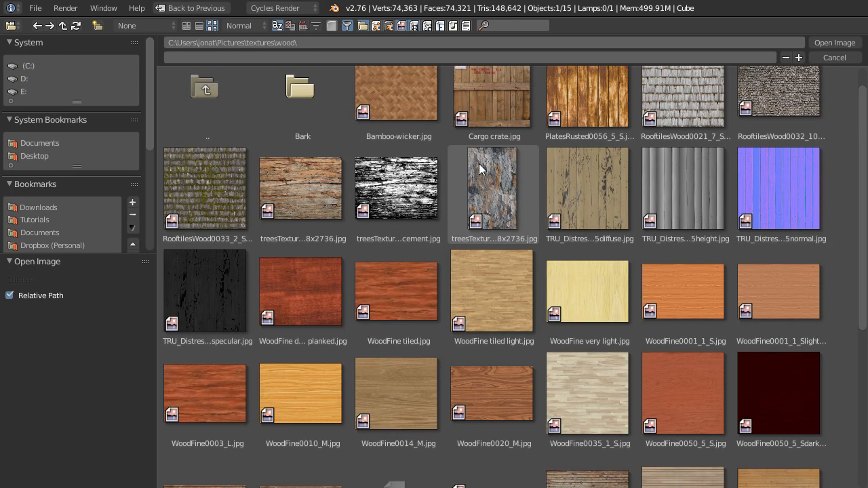
pyautogui.click(501, 178)
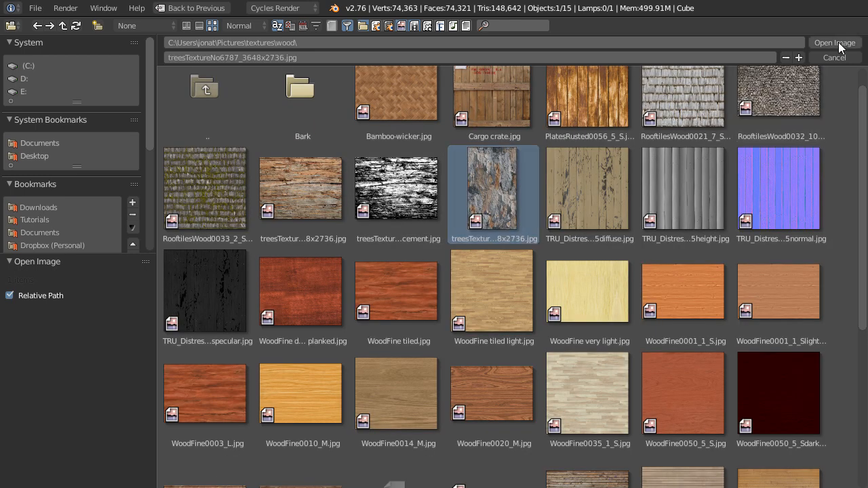
pyautogui.press('Return')
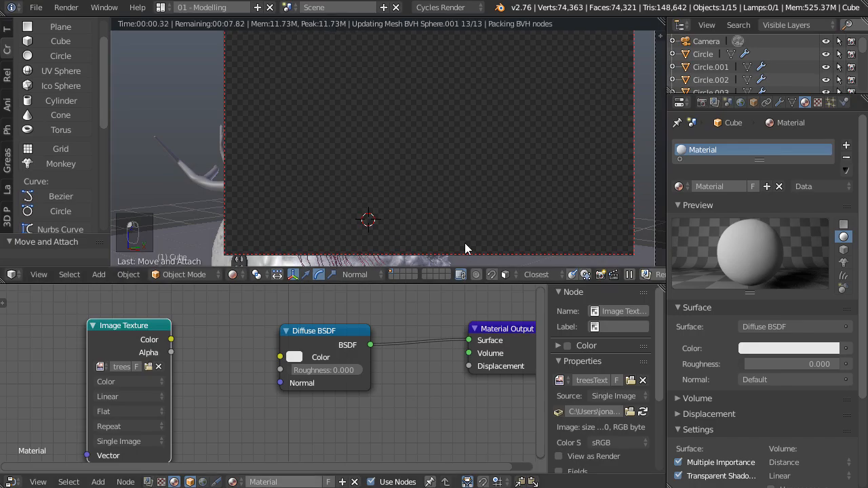
pyautogui.moveTo(171, 339); pyautogui.dragTo(279, 357)
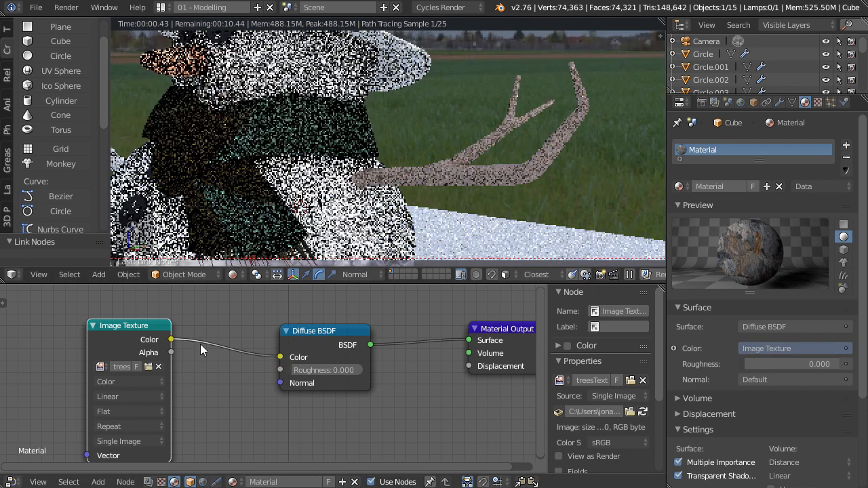
# Add a Texture Coordinate node and connect its Generated output to the bark Image Texture's Vector input.
pyautogui.moveTo(202, 328); pyautogui.dragTo(372, 303, button='middle')
pyautogui.hotkey('shift', 'a')
pyautogui.moveTo(122, 387)
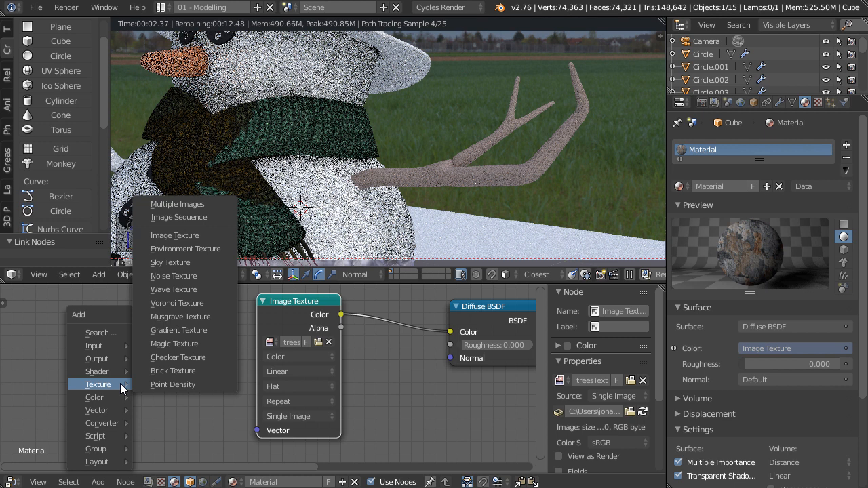
pyautogui.moveTo(107, 345)
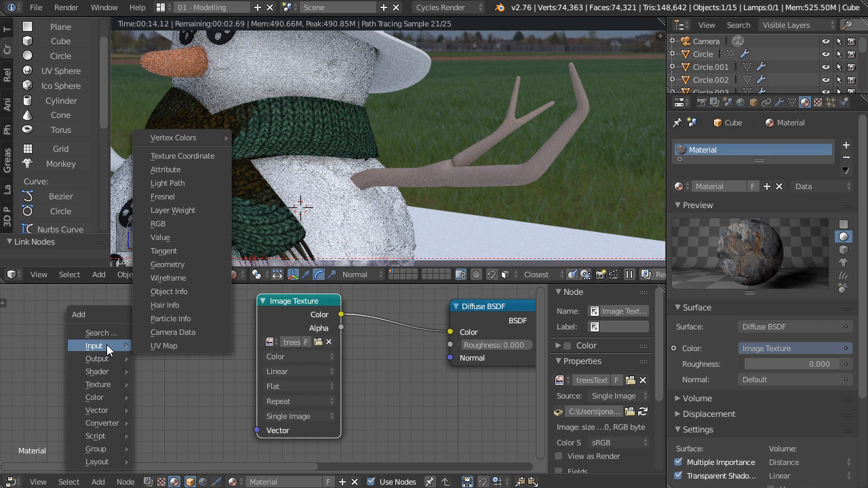
pyautogui.click(182, 156)
pyautogui.click(61, 319)
pyautogui.moveTo(212, 374); pyautogui.dragTo(258, 431)
# Set the bark Image Texture's projection to Box with a Blend of 0.544.
pyautogui.click(303, 373)
pyautogui.click(298, 385)
pyautogui.click(294, 356)
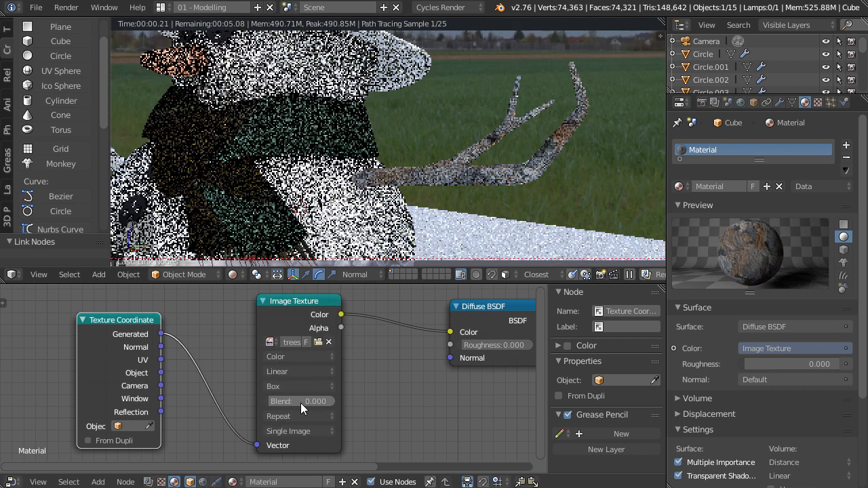
pyautogui.moveTo(294, 402); pyautogui.dragTo(305, 400)
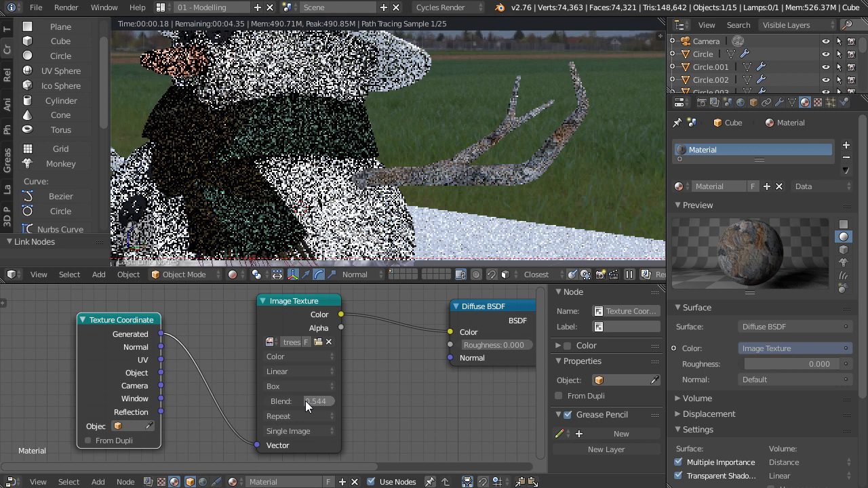
# Redraw the render border to cover the snowman's head, scarf and both branch arms.
pyautogui.scroll(-2, 306, 160)
pyautogui.keyDown('shift'); pyautogui.moveTo(306, 160); pyautogui.dragTo(402, 160, button='middle'); pyautogui.keyUp('shift')
pyautogui.hotkey('shift', 'b')
pyautogui.moveTo(204, 68); pyautogui.dragTo(384, 168)
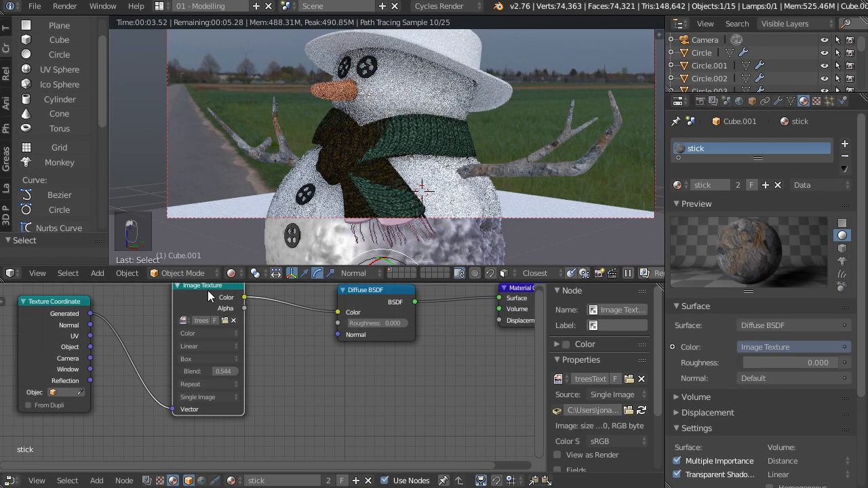
# Duplicate the bark Image Texture below the Diffuse BSDF and connect the Texture Coordinate's Generated output to the copy's Vector.
pyautogui.hotkey('shift', 'd')
pyautogui.click(433, 358)
pyautogui.scroll(-1, 203, 362)
pyautogui.moveTo(126, 366); pyautogui.dragTo(67, 337, button='middle')
pyautogui.moveTo(45, 289); pyautogui.dragTo(273, 455)
# Set the duplicated Image Texture to Non-Color Data and connect its Color to the Material Output's Displacement.
pyautogui.scroll(1, 384, 403)
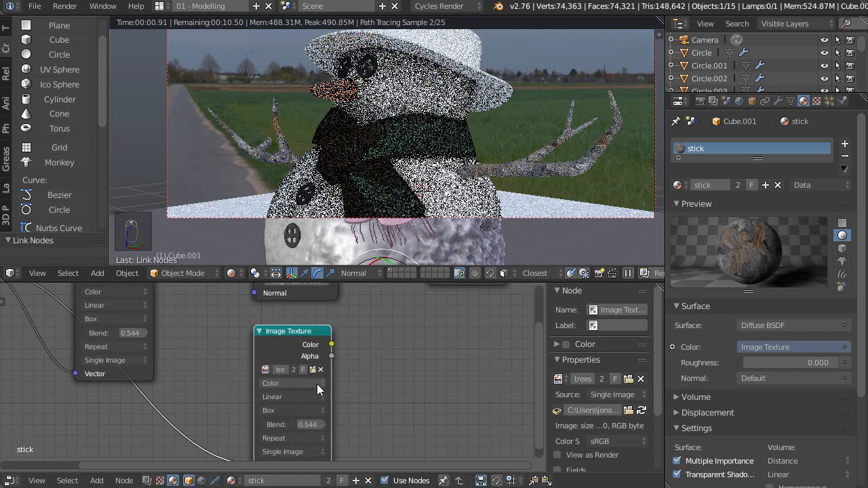
pyautogui.click(306, 382)
pyautogui.click(305, 358)
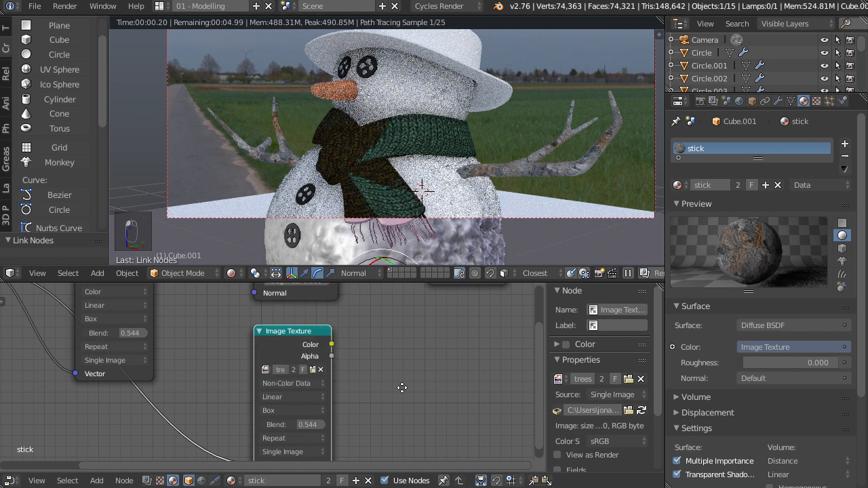
pyautogui.moveTo(443, 370); pyautogui.dragTo(345, 413, button='middle')
pyautogui.moveTo(235, 386); pyautogui.dragTo(335, 322)
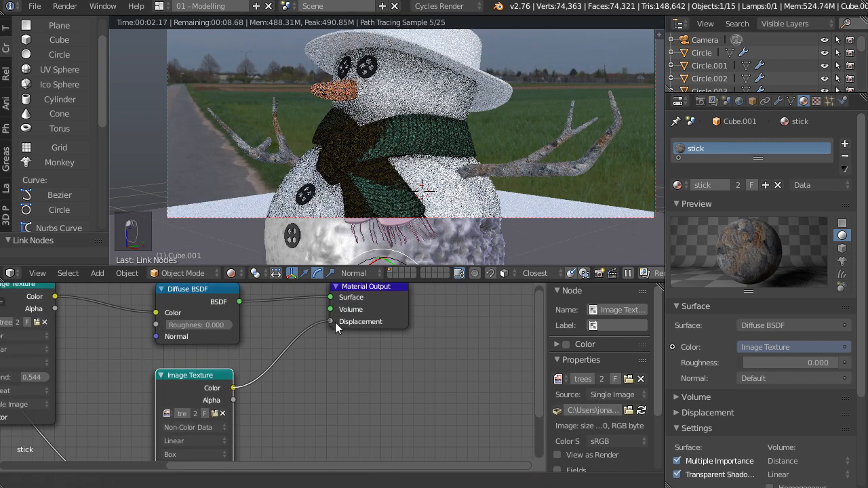
# Insert a Hue Saturation Value node between the duplicated Image Texture and Displacement, with its Value set to 0.1.
pyautogui.hotkey('shift', 'a')
pyautogui.moveTo(335, 405)
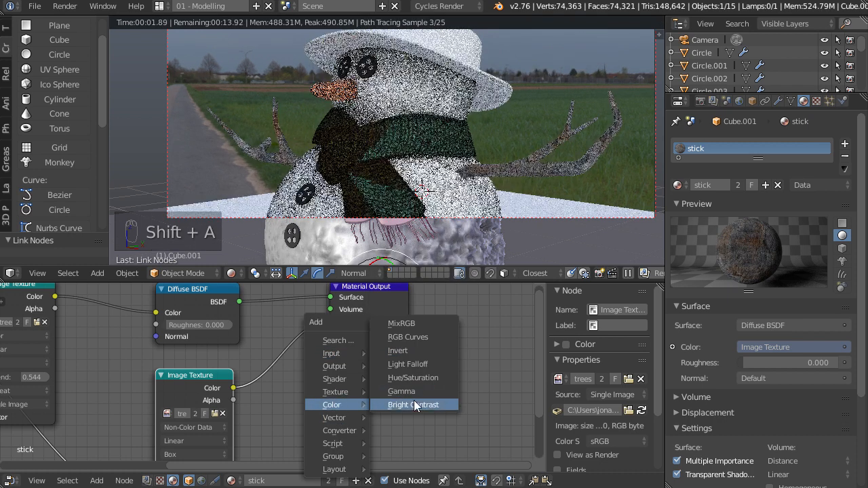
pyautogui.click(424, 375)
pyautogui.click(271, 366)
pyautogui.doubleClick(310, 386)
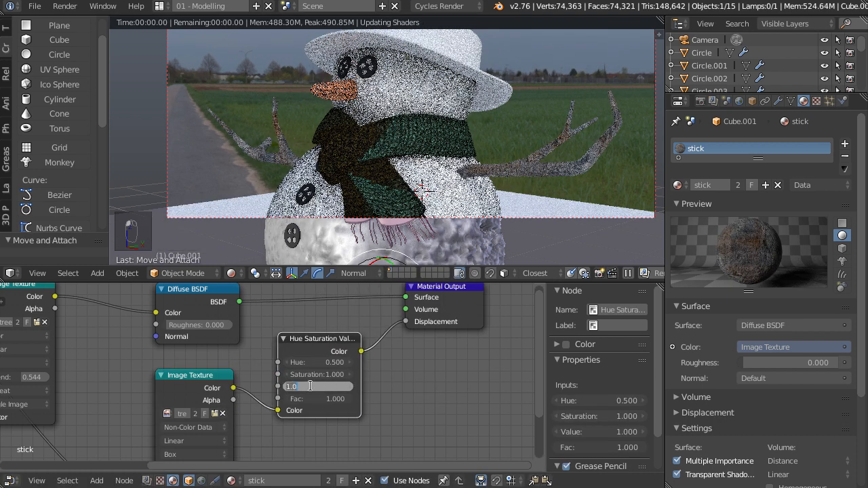
pyautogui.write('.1')
pyautogui.press('Return')
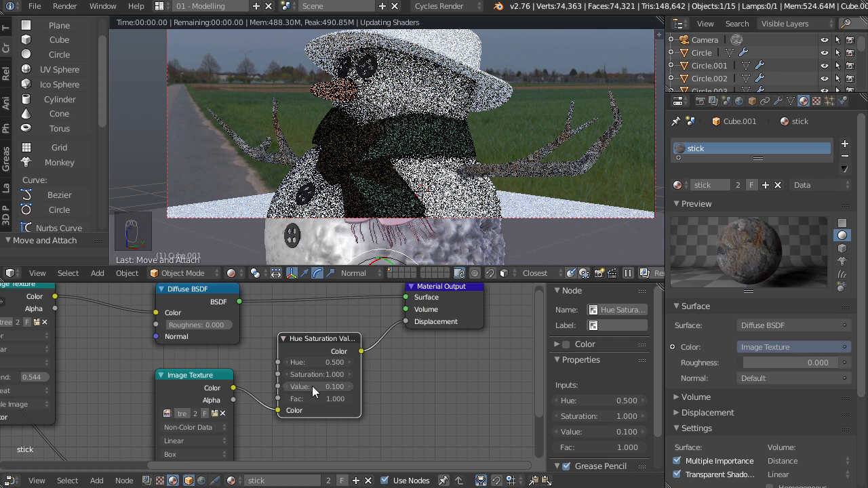
# Redraw the render border around the snowman's hat and head.
pyautogui.hotkey('shift', 'b')
pyautogui.moveTo(485, 105); pyautogui.dragTo(618, 220)
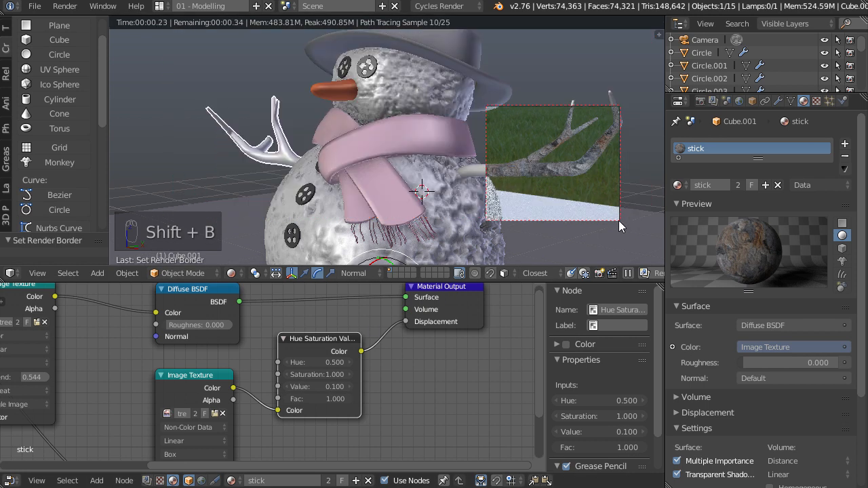
pyautogui.hotkey('shift', 'b')
pyautogui.moveTo(377, 74); pyautogui.dragTo(634, 241)
pyautogui.hotkey('shift', 'b')
pyautogui.moveTo(263, 49); pyautogui.dragTo(448, 216)
pyautogui.keyDown('shift'); pyautogui.moveTo(477, 125); pyautogui.dragTo(481, 194, button='middle'); pyautogui.keyUp('shift')
pyautogui.hotkey('shift', 'b')
pyautogui.moveTo(280, 27); pyautogui.dragTo(560, 201)
# Give the snowman's hat a new material named hat.
pyautogui.rightClick(506, 150)
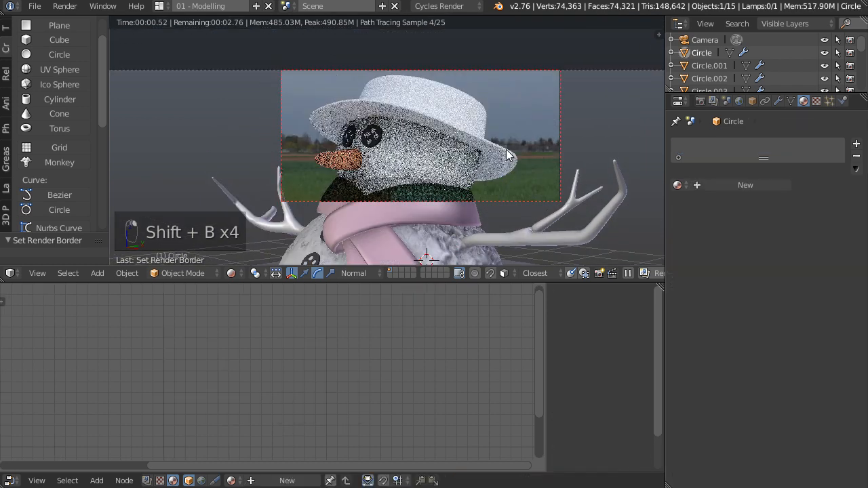
pyautogui.click(726, 186)
pyautogui.doubleClick(703, 184)
pyautogui.write('hat')
# Switch the hat's Diffuse BSDF to Subsurface Scattering and darken its color to RGB 0.027.
pyautogui.moveTo(265, 368); pyautogui.dragTo(287, 407, button='middle')
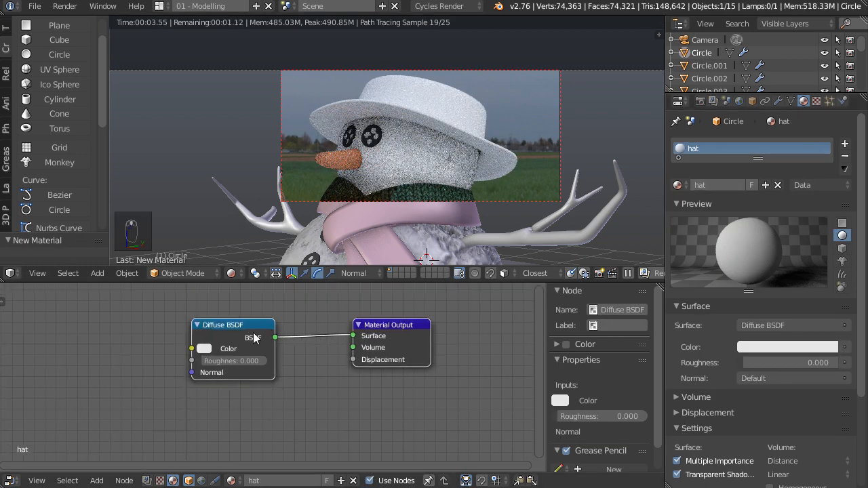
pyautogui.hotkey('shift', 's')
pyautogui.moveTo(250, 334)
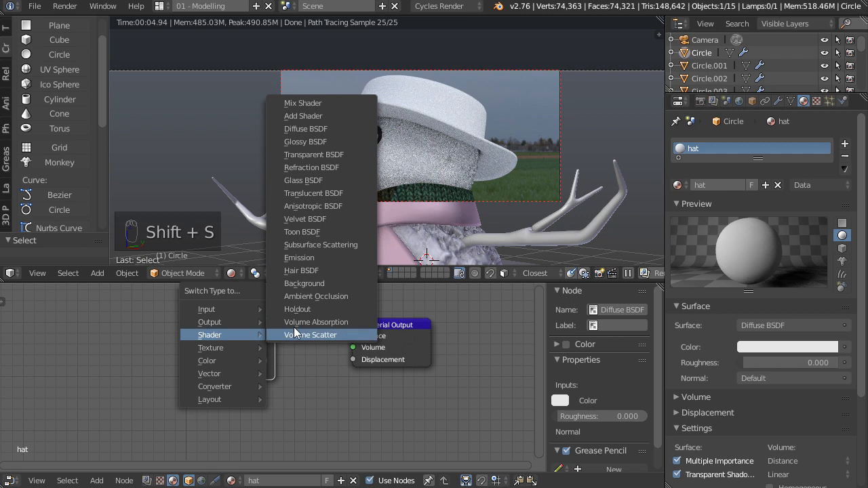
pyautogui.click(339, 249)
pyautogui.moveTo(343, 371); pyautogui.dragTo(421, 350, button='middle')
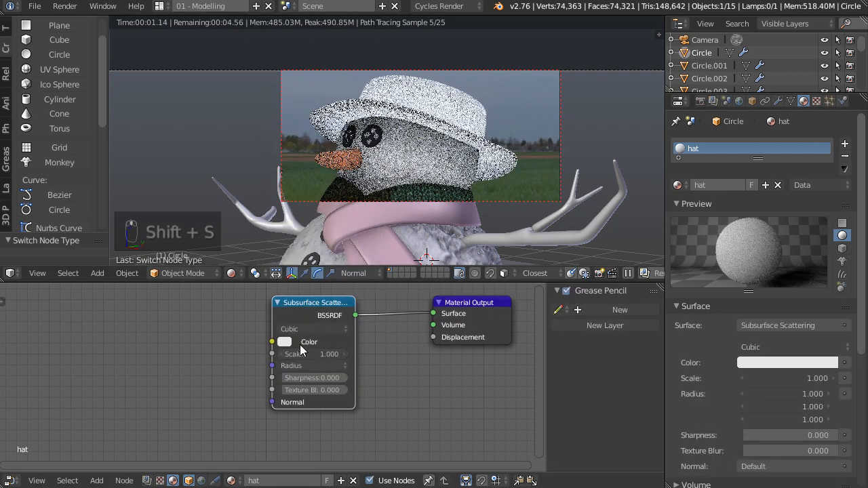
pyautogui.click(285, 342)
pyautogui.moveTo(372, 234); pyautogui.dragTo(369, 258)
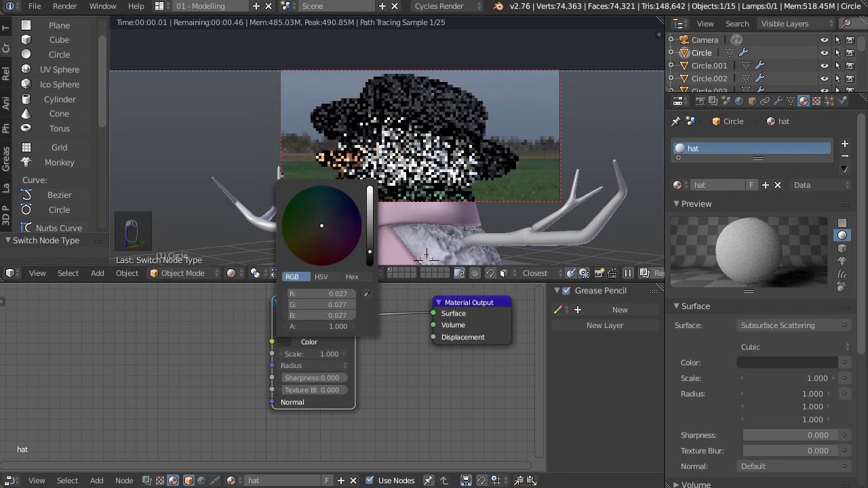
# Move the Subsurface Scattering node away from the Material Output and insert a Mix Shader between them.
pyautogui.moveTo(301, 305); pyautogui.dragTo(106, 307)
pyautogui.hotkey('shift', 'a')
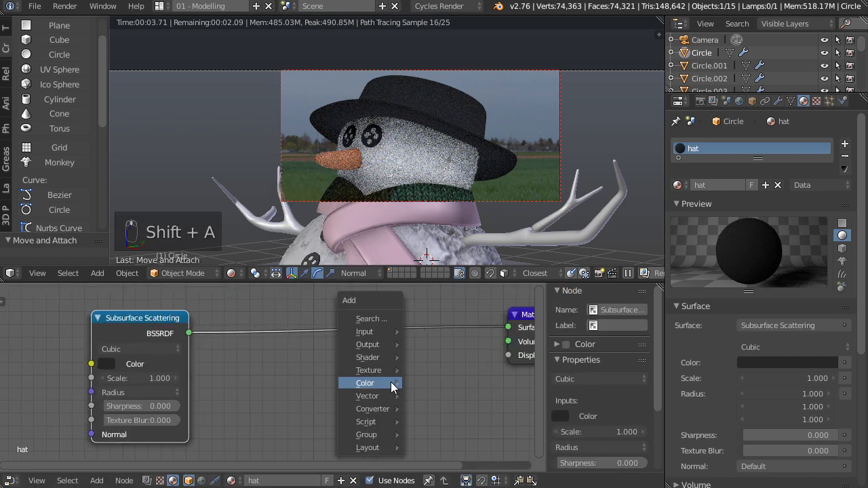
pyautogui.moveTo(377, 357)
pyautogui.click(474, 127)
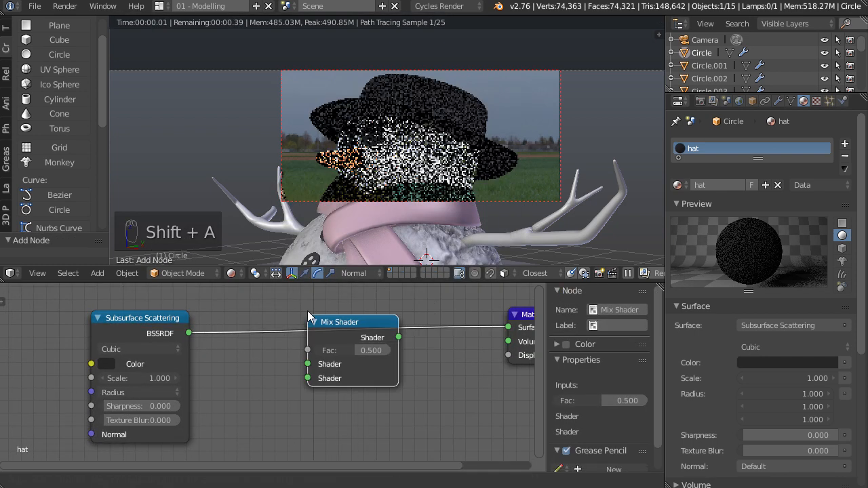
pyautogui.click(274, 323)
# Add a Glossy BSDF with a Roughness of 0.363 and connect it to the Mix Shader's second Shader input.
pyautogui.moveTo(292, 401); pyautogui.dragTo(345, 362, button='middle')
pyautogui.hotkey('shift', 'a')
pyautogui.moveTo(345, 364)
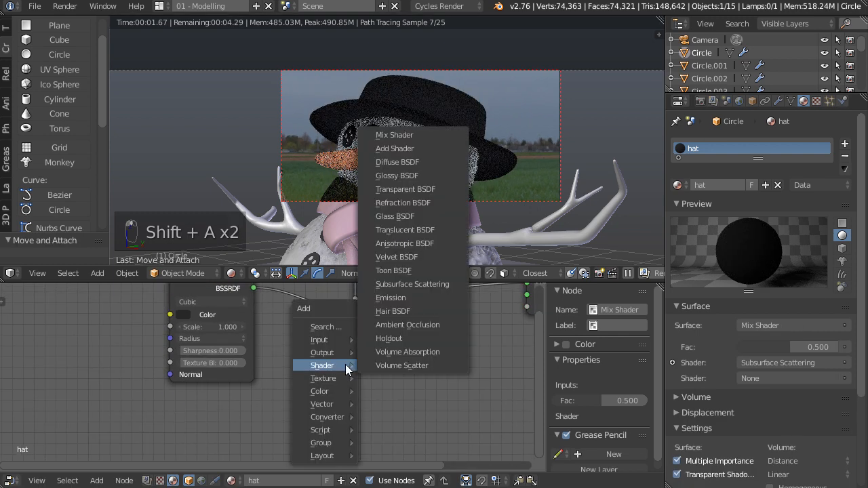
pyautogui.click(399, 176)
pyautogui.click(171, 398)
pyautogui.moveTo(251, 412); pyautogui.dragTo(354, 324)
pyautogui.moveTo(400, 391); pyautogui.dragTo(480, 338, button='middle')
pyautogui.scroll(2, 369, 400)
pyautogui.moveTo(274, 397); pyautogui.dragTo(291, 396)
# Add a Layer Weight node above the Subsurface Scattering node.
pyautogui.moveTo(443, 387); pyautogui.dragTo(444, 440, button='middle')
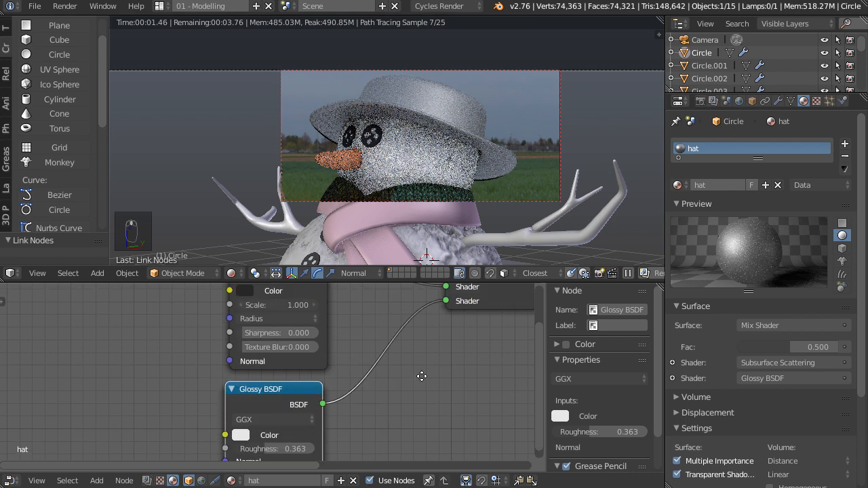
pyautogui.moveTo(423, 375); pyautogui.dragTo(421, 486, button='middle')
pyautogui.hotkey('shift', 'a')
pyautogui.moveTo(360, 323)
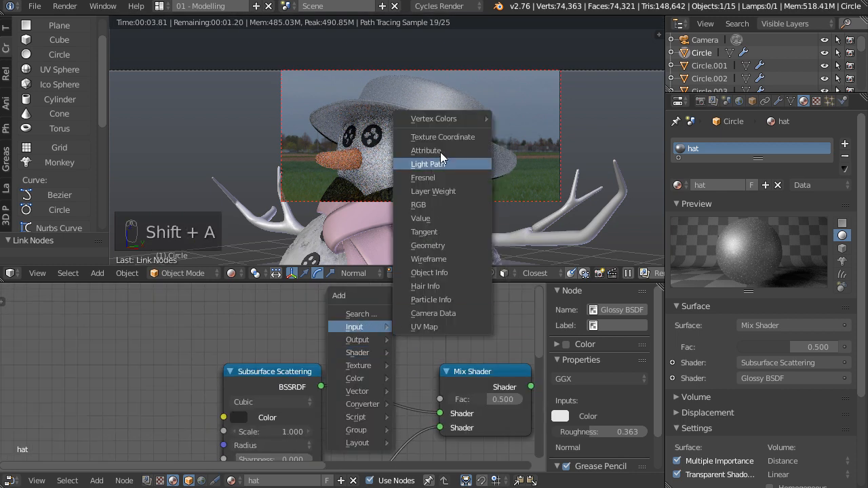
pyautogui.click(444, 189)
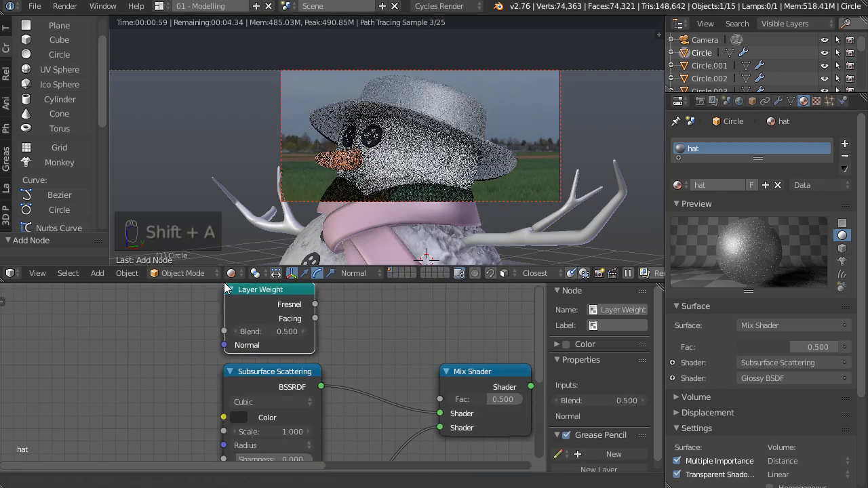
pyautogui.click(292, 316)
# Lower the Layer Weight's Blend while previewing it on the hat, and connect its Fresnel output to the Mix Shader's Fac.
pyautogui.keyDown('ctrl'); pyautogui.keyDown('shift'); pyautogui.click(292, 316); pyautogui.keyUp('shift'); pyautogui.keyUp('ctrl')
pyautogui.moveTo(275, 331); pyautogui.dragTo(237, 333)
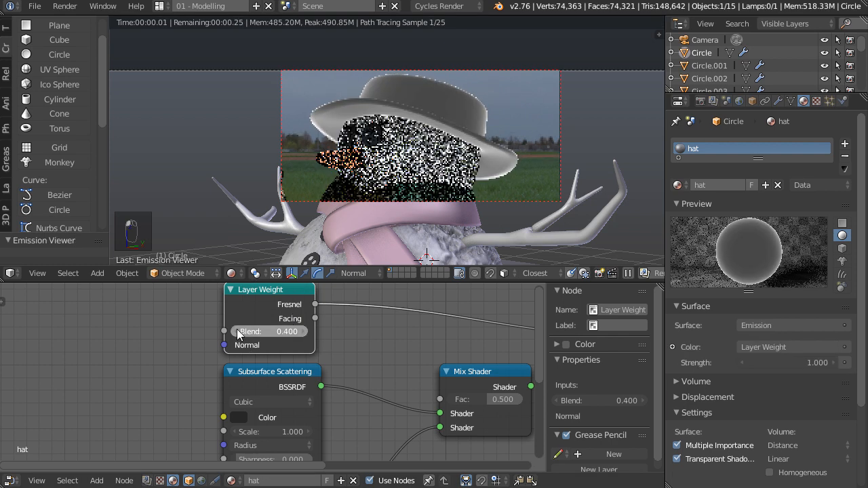
pyautogui.click(237, 331)
pyautogui.moveTo(316, 305); pyautogui.dragTo(444, 404)
pyautogui.keyDown('ctrl'); pyautogui.keyDown('shift'); pyautogui.click(467, 409); pyautogui.keyUp('shift'); pyautogui.keyUp('ctrl')
# Add an Image Texture node below the Mix Shader and load TRU_Textures_Knitted_Pattern_3.jpg into it.
pyautogui.scroll(-2, 468, 415)
pyautogui.moveTo(468, 415); pyautogui.dragTo(264, 383, button='middle')
pyautogui.moveTo(350, 404); pyautogui.dragTo(390, 364, button='middle')
pyautogui.scroll(-1, 377, 374)
pyautogui.hotkey('shift', 'a')
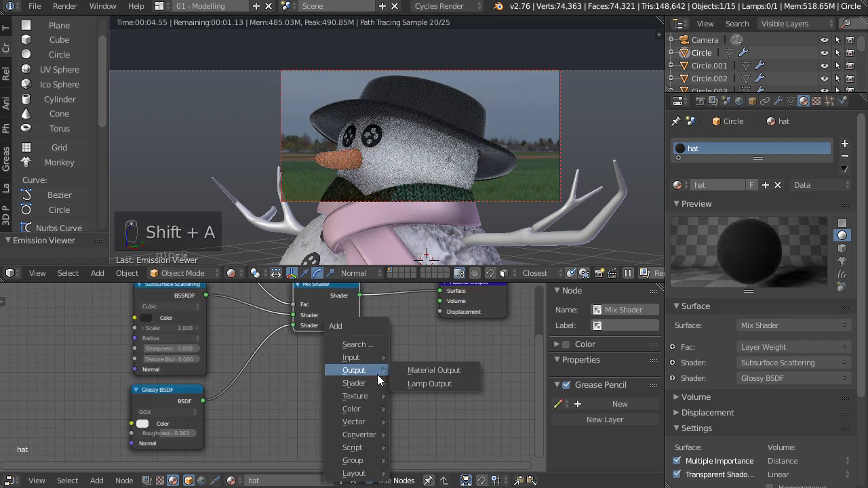
pyautogui.moveTo(345, 400)
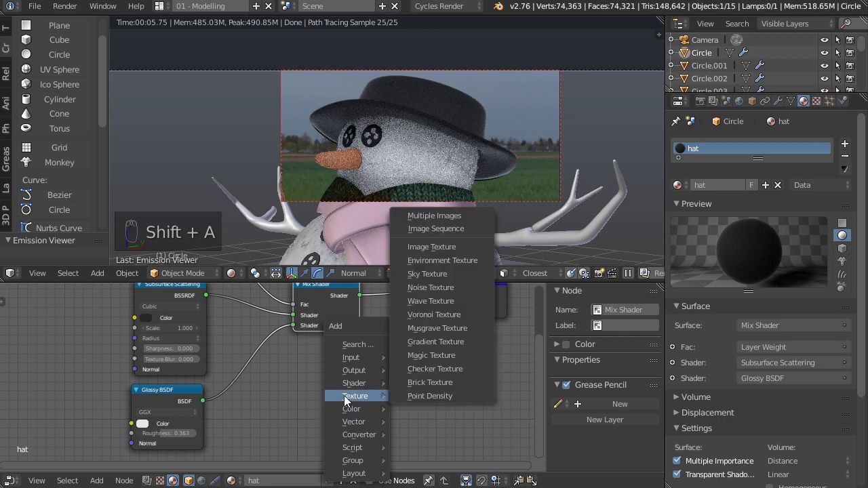
pyautogui.click(424, 248)
pyautogui.click(298, 403)
pyautogui.click(292, 396)
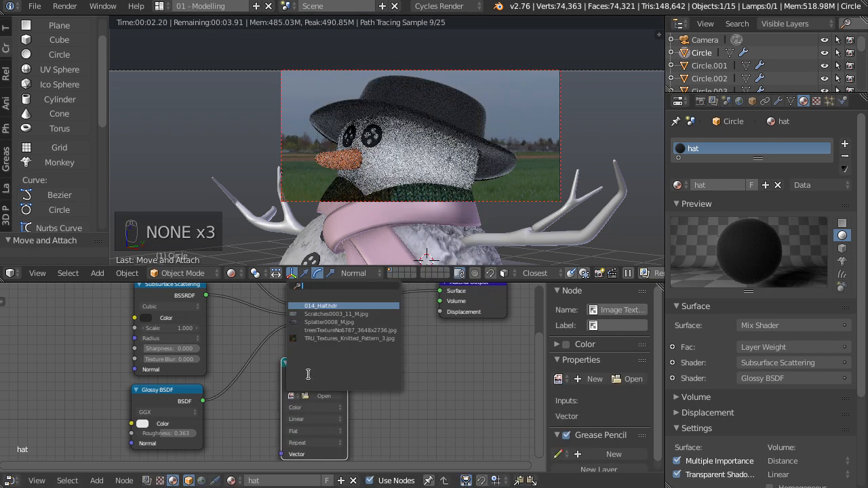
pyautogui.click(334, 340)
# Preview the knitted Image Texture directly on the hat and move its node farther from the Glossy BSDF.
pyautogui.moveTo(418, 367); pyautogui.dragTo(381, 387, button='middle')
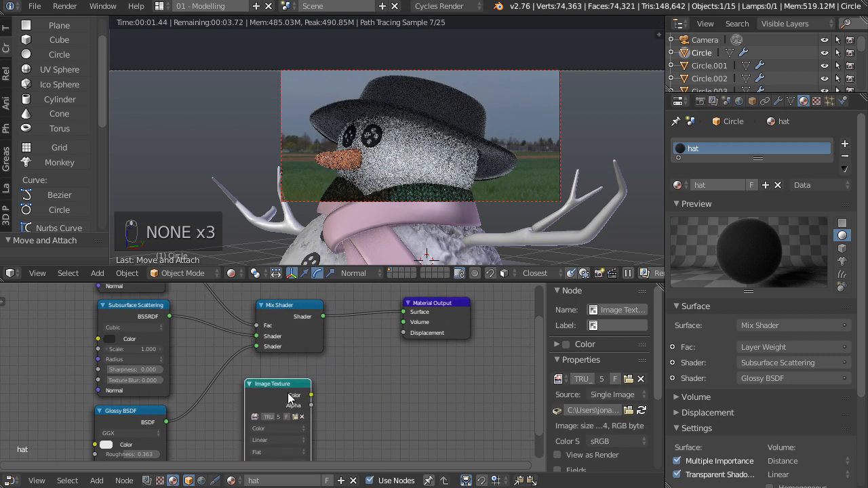
pyautogui.keyDown('ctrl'); pyautogui.keyDown('shift'); pyautogui.click(291, 396); pyautogui.keyUp('shift'); pyautogui.keyUp('ctrl')
pyautogui.moveTo(326, 403); pyautogui.dragTo(391, 354, button='middle')
pyautogui.moveTo(324, 361); pyautogui.dragTo(370, 365)
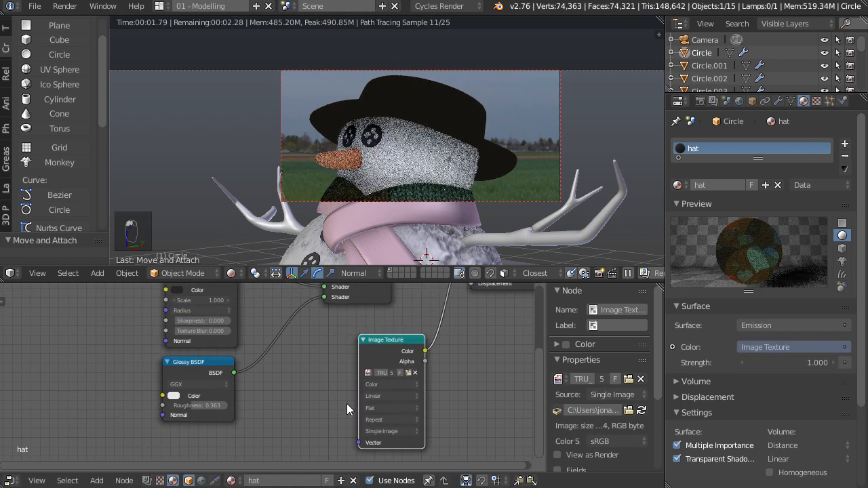
# Add a Texture Coordinate node and connect its Generated output to the knitted Image Texture's Vector.
pyautogui.moveTo(337, 402); pyautogui.dragTo(380, 351, button='middle')
pyautogui.hotkey('shift', 'a')
pyautogui.moveTo(337, 329)
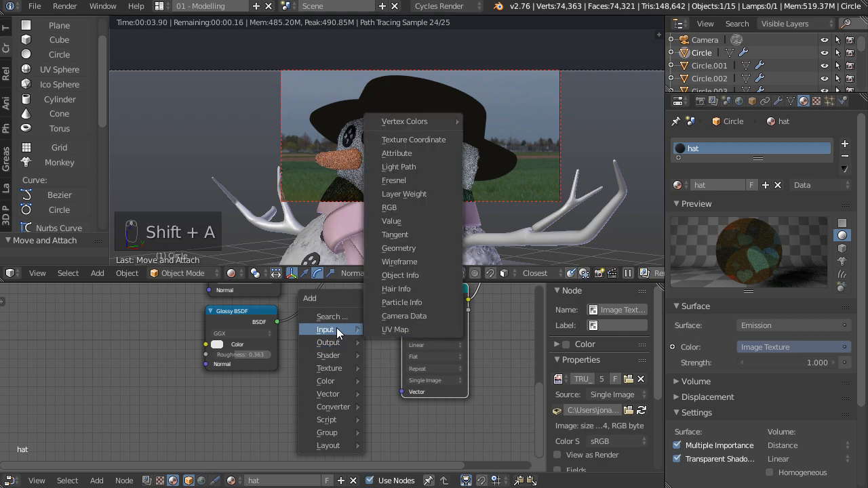
pyautogui.click(435, 141)
pyautogui.click(306, 313)
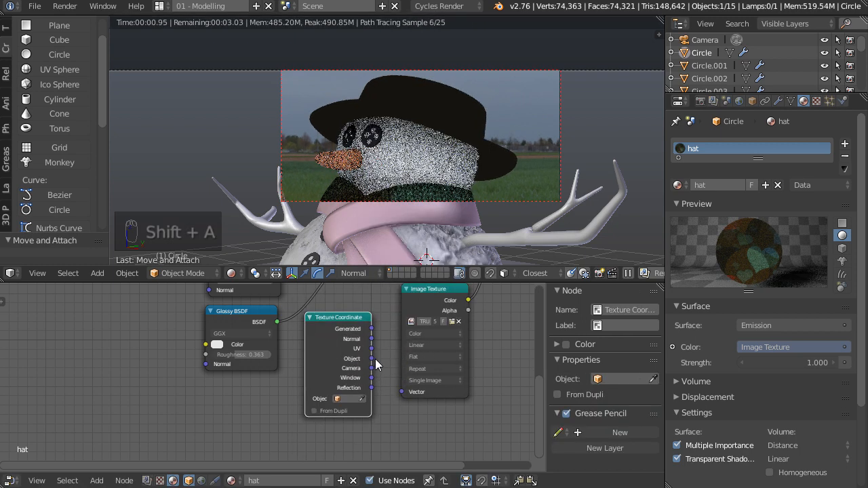
pyautogui.scroll(1, 374, 363)
pyautogui.moveTo(371, 324); pyautogui.dragTo(406, 397)
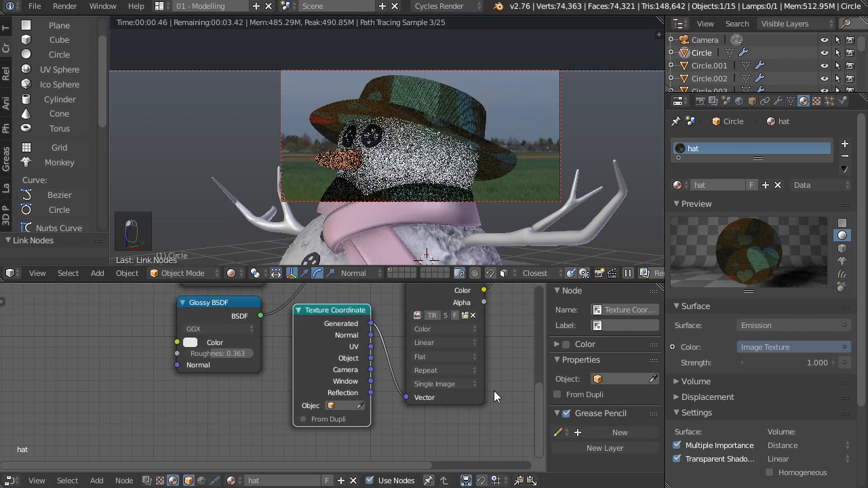
# Set the knitted Image Texture's projection to Box and raise its Blend.
pyautogui.scroll(1, 462, 416)
pyautogui.click(419, 374)
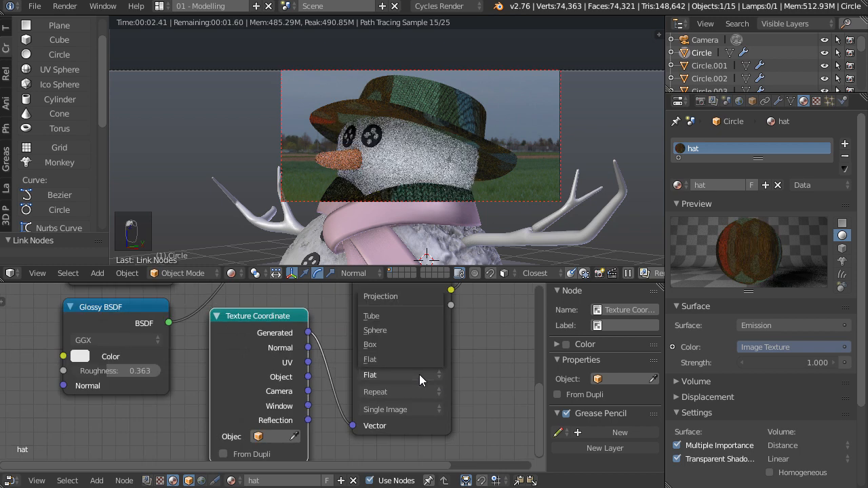
pyautogui.click(394, 343)
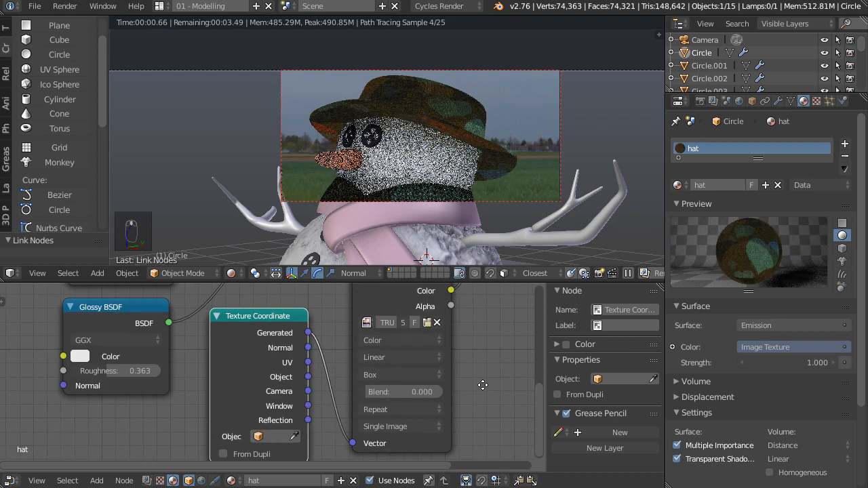
pyautogui.moveTo(408, 415); pyautogui.dragTo(402, 402, button='middle')
pyautogui.moveTo(398, 380); pyautogui.dragTo(405, 379)
pyautogui.moveTo(476, 305); pyautogui.dragTo(388, 425, button='middle')
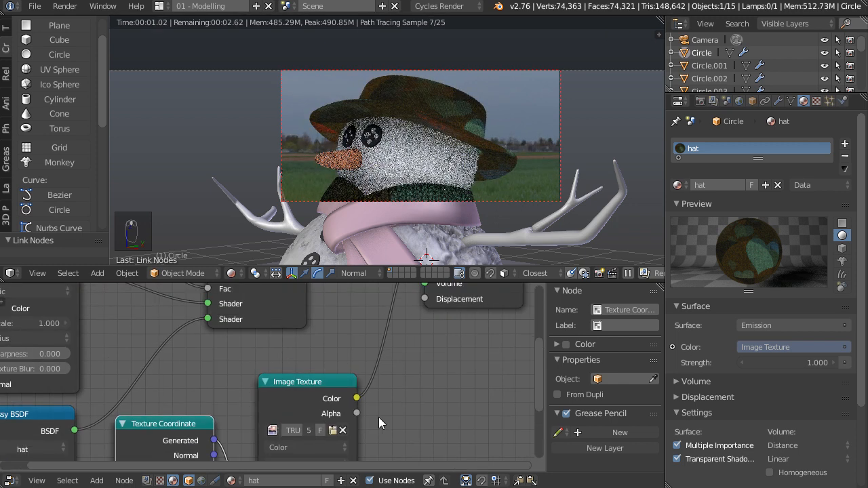
# Connect the knitted Image Texture's Color to the Displacement input, move the Material Output aside, and restore the Mix Shader as the surface.
pyautogui.moveTo(359, 398); pyautogui.dragTo(425, 297)
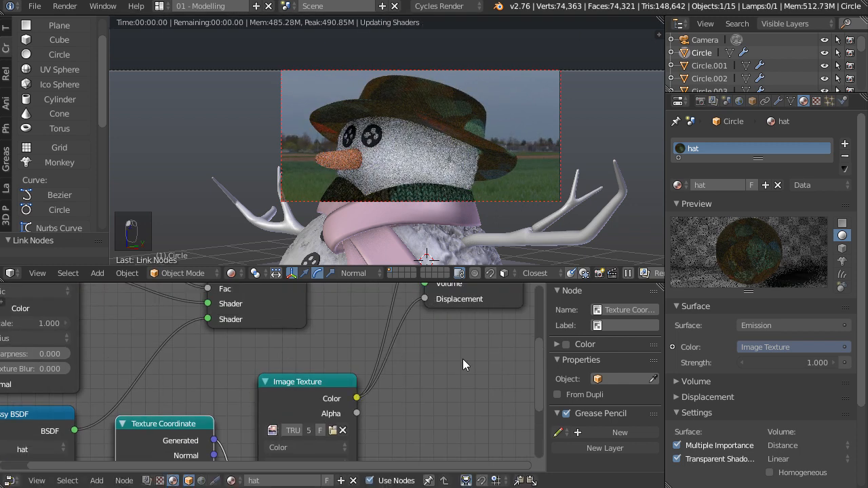
pyautogui.moveTo(462, 357); pyautogui.dragTo(344, 416, button='middle')
pyautogui.moveTo(377, 343); pyautogui.dragTo(493, 348)
pyautogui.keyDown('ctrl'); pyautogui.keyDown('shift'); pyautogui.click(149, 331); pyautogui.keyUp('shift'); pyautogui.keyUp('ctrl')
# Insert a Hue Saturation Value node between the knitted Image Texture and the Material Output's Displacement.
pyautogui.moveTo(393, 400); pyautogui.dragTo(382, 346, button='middle')
pyautogui.hotkey('shift', 'a')
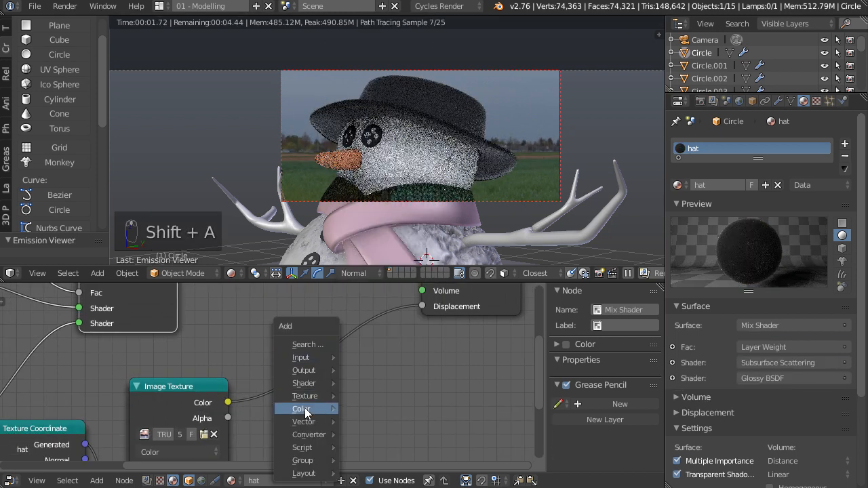
pyautogui.moveTo(329, 409)
pyautogui.click(365, 382)
pyautogui.click(302, 317)
# Set the knitted Image Texture's color space to Non-Color Data.
pyautogui.moveTo(223, 478); pyautogui.dragTo(233, 384, button='middle')
pyautogui.click(234, 385)
pyautogui.click(229, 355)
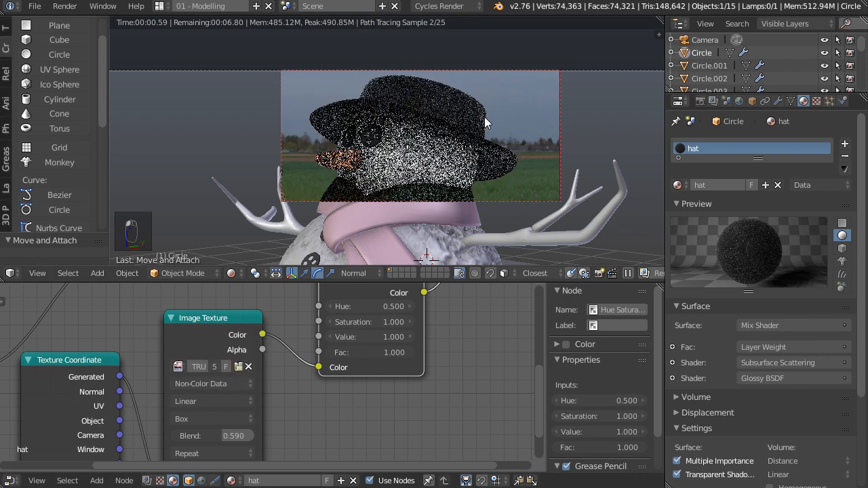
# Limit the render border to the rear part of the hat and set the Hue Saturation Value node's Value to 0.5.
pyautogui.scroll(3, 486, 110)
pyautogui.hotkey('shift', 'b')
pyautogui.moveTo(370, 74); pyautogui.dragTo(563, 266)
pyautogui.scroll(2, 469, 385)
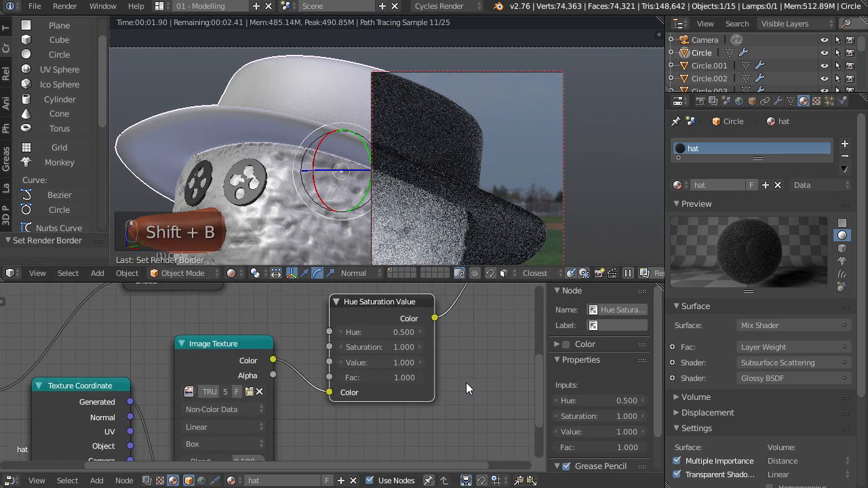
pyautogui.moveTo(465, 381); pyautogui.dragTo(476, 380, button='middle')
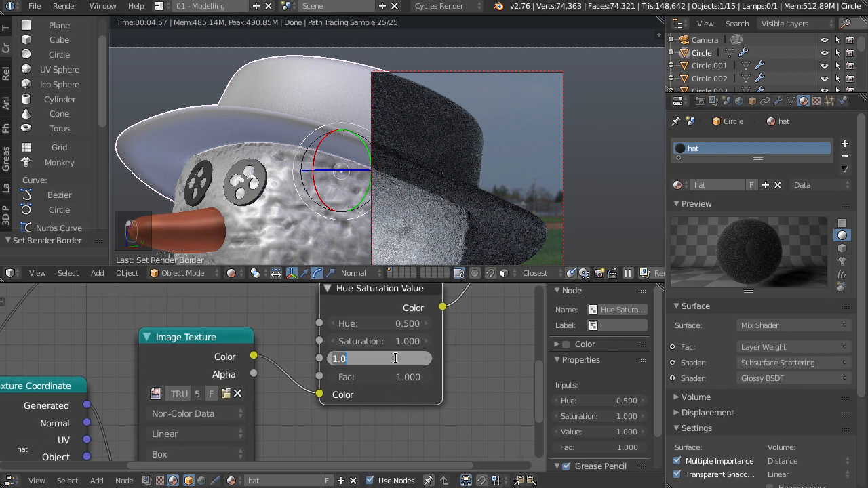
pyautogui.press('Return')
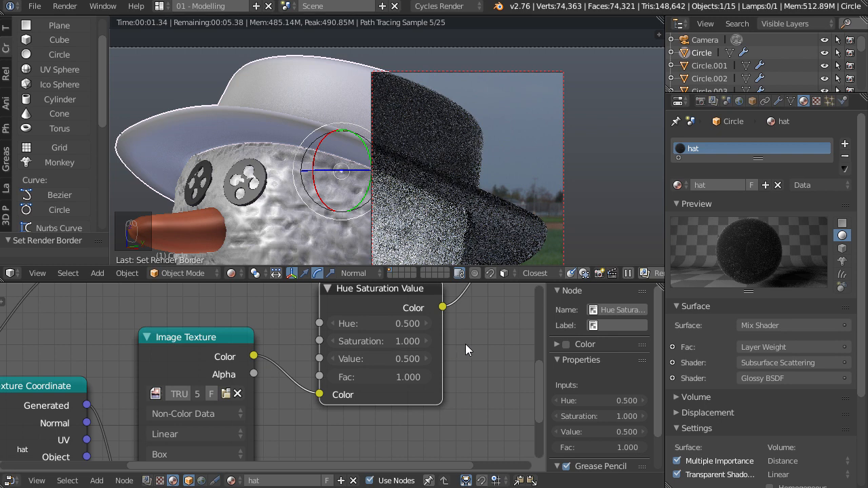
# Move the render border to the front of the hat and face, and widen it to cover the whole snowman.
pyautogui.keyDown('shift'); pyautogui.moveTo(311, 159); pyautogui.dragTo(380, 167, button='middle'); pyautogui.keyUp('shift')
pyautogui.hotkey('shift', 'b')
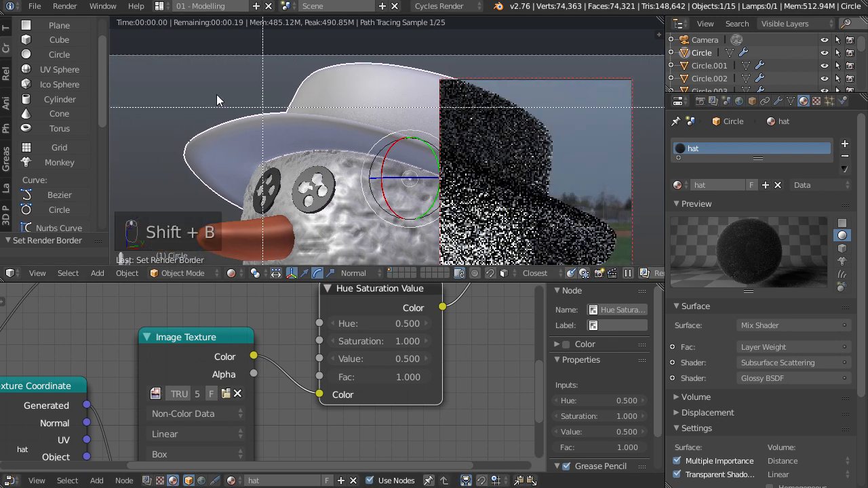
pyautogui.moveTo(133, 45); pyautogui.dragTo(506, 225)
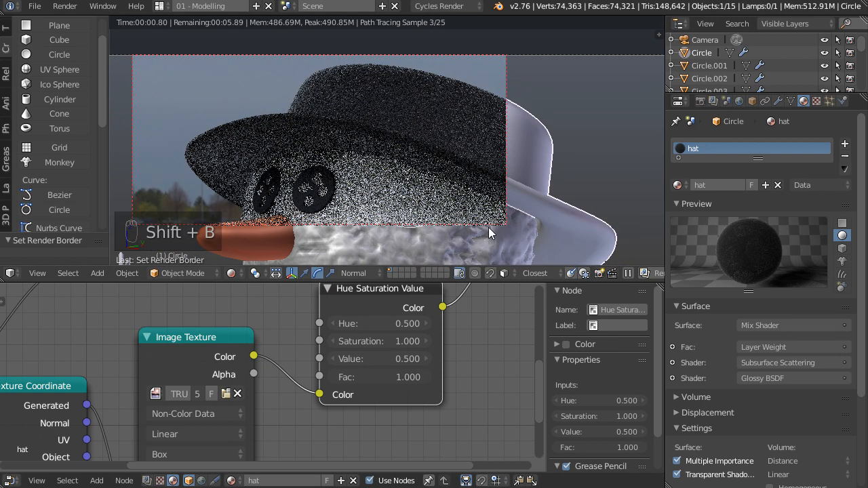
pyautogui.scroll(-6, 441, 198)
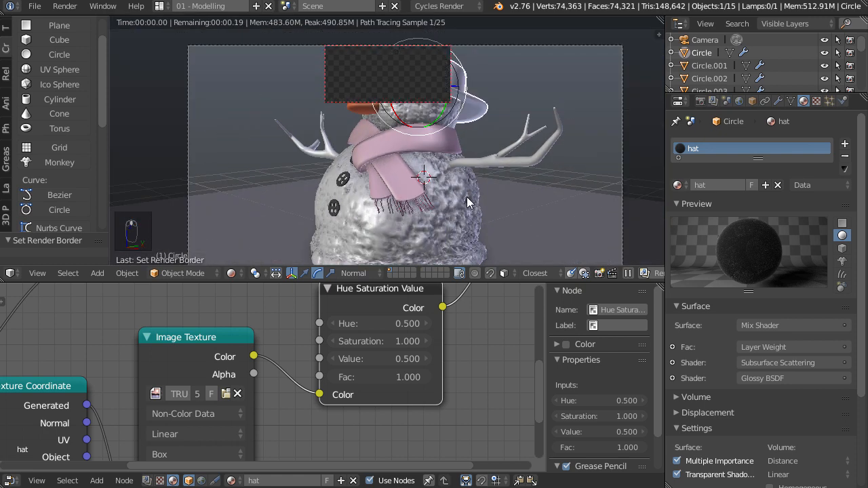
pyautogui.keyDown('shift'); pyautogui.moveTo(470, 164); pyautogui.dragTo(467, 198, button='middle'); pyautogui.keyUp('shift')
pyautogui.hotkey('shift', 'b')
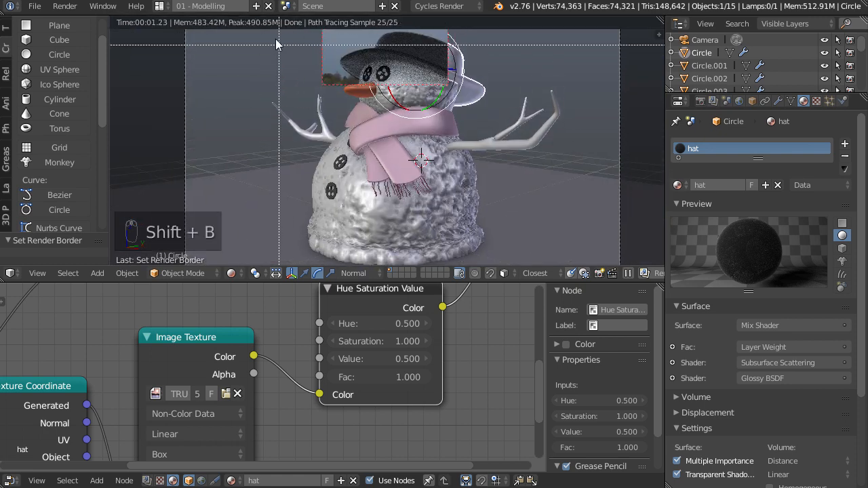
pyautogui.moveTo(248, 18); pyautogui.dragTo(617, 298)
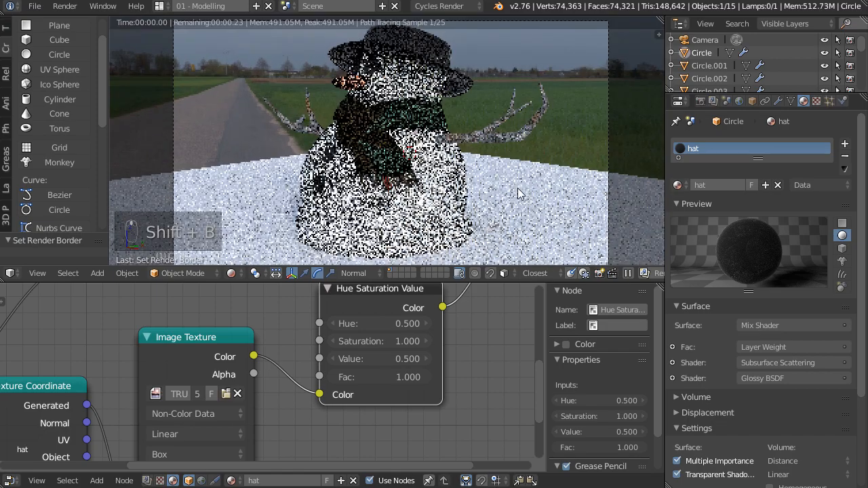
# Check the snowman in a maximized rendered view, restore the layout, open the render settings, and leave rendered shading.
pyautogui.hotkey('shift', 'space')
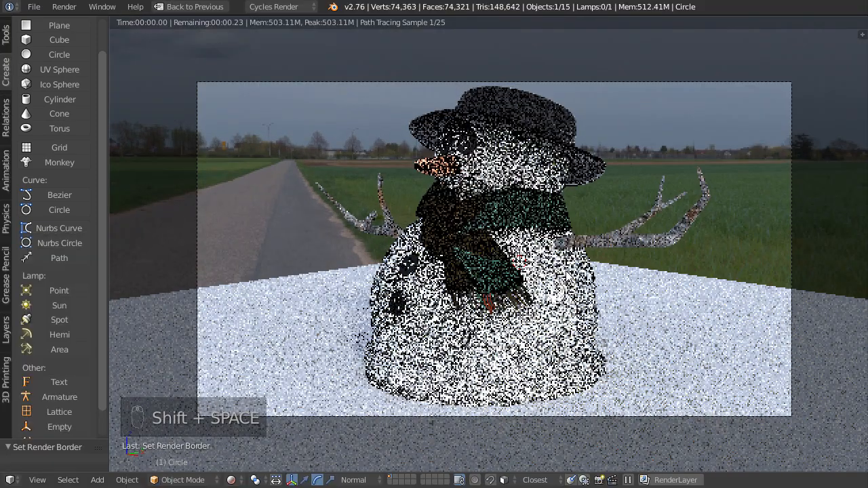
pyautogui.hotkey('shift', 'space')
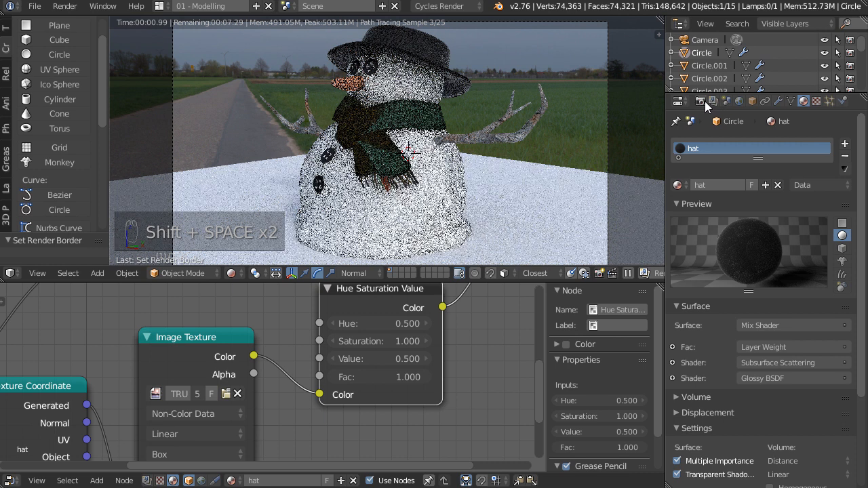
pyautogui.click(700, 100)
pyautogui.press('z')
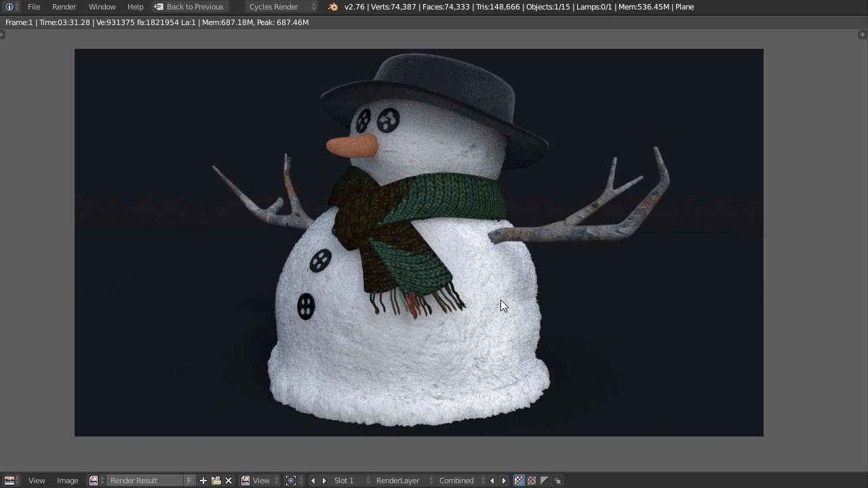
# Switch the finished render's editor back to a 3D View and restore the multi-editor layout.
pyautogui.click(10, 480)
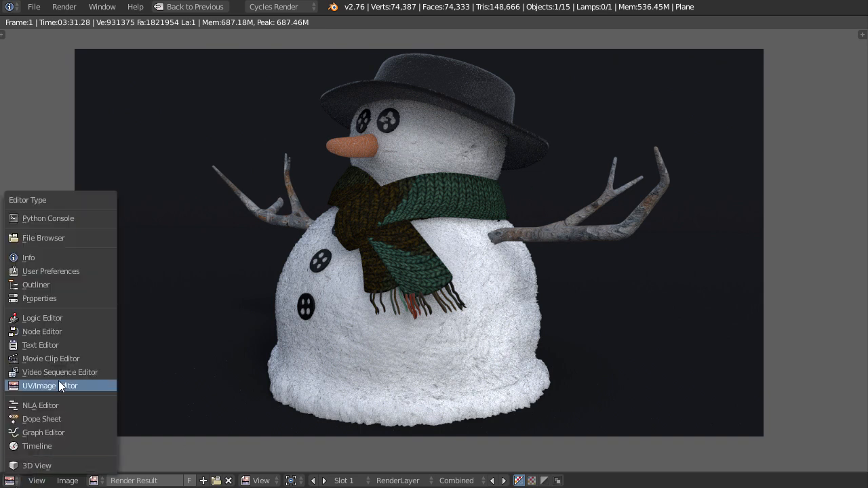
pyautogui.click(40, 466)
pyautogui.hotkey('shift', 'space')
# Select the snowman's body and open the Scale value of the snow material's Subsurface Scattering node for editing.
pyautogui.rightClick(428, 192)
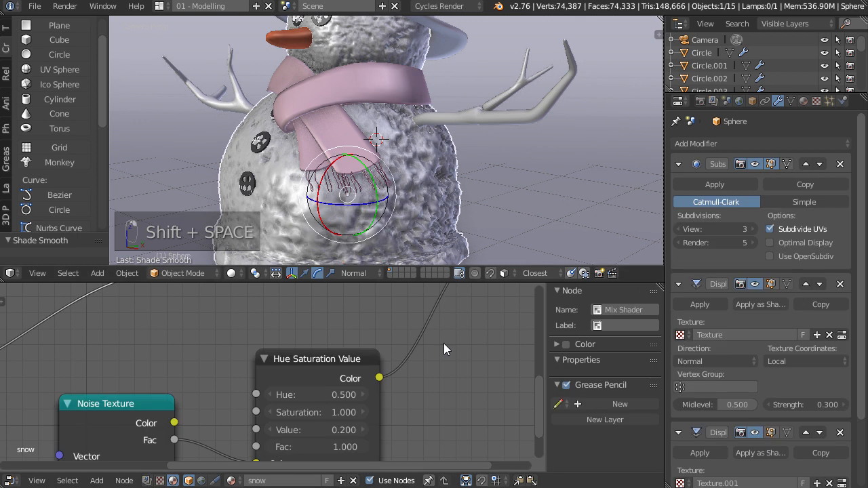
pyautogui.scroll(-3, 461, 349)
pyautogui.moveTo(143, 350); pyautogui.dragTo(293, 425, button='middle')
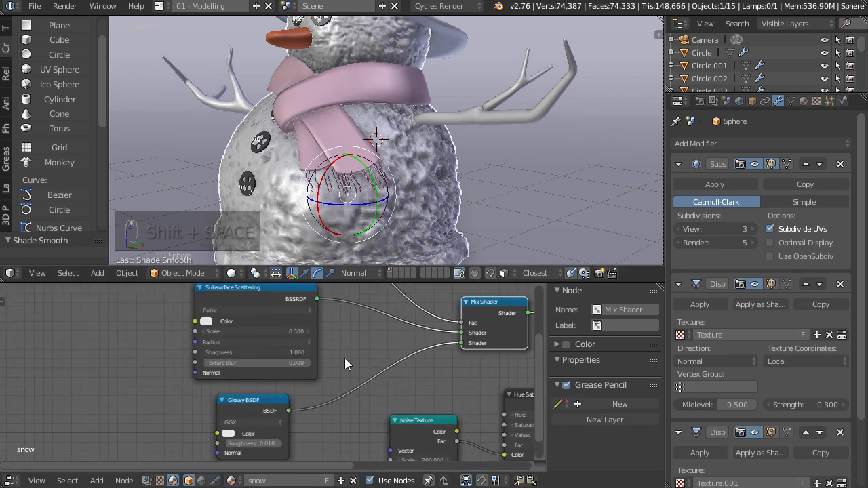
pyautogui.moveTo(344, 357); pyautogui.dragTo(359, 384, button='middle')
pyautogui.scroll(3, 349, 378)
pyautogui.click(314, 351)
pyautogui.click(314, 350)
# Select the button eye nearest the camera, nudge it slightly along its normal axis, and return to the camera view.
pyautogui.press('KP_0')
pyautogui.press('KP_0')
pyautogui.keyDown('shift'); pyautogui.moveTo(344, 24); pyautogui.dragTo(362, 145, button='middle'); pyautogui.keyUp('shift')
pyautogui.rightClick(339, 66)
pyautogui.scroll(-4, 353, 65)
pyautogui.scroll(3, 375, 203)
pyautogui.click(304, 272)
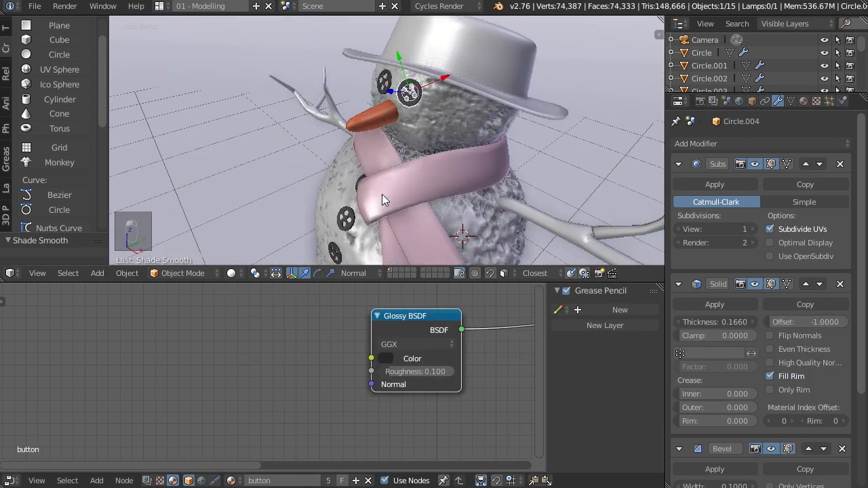
pyautogui.moveTo(394, 93); pyautogui.dragTo(394, 91)
pyautogui.scroll(-7, 434, 149)
pyautogui.moveTo(480, 207); pyautogui.dragTo(457, 167, button='middle')
pyautogui.press('KP_0')
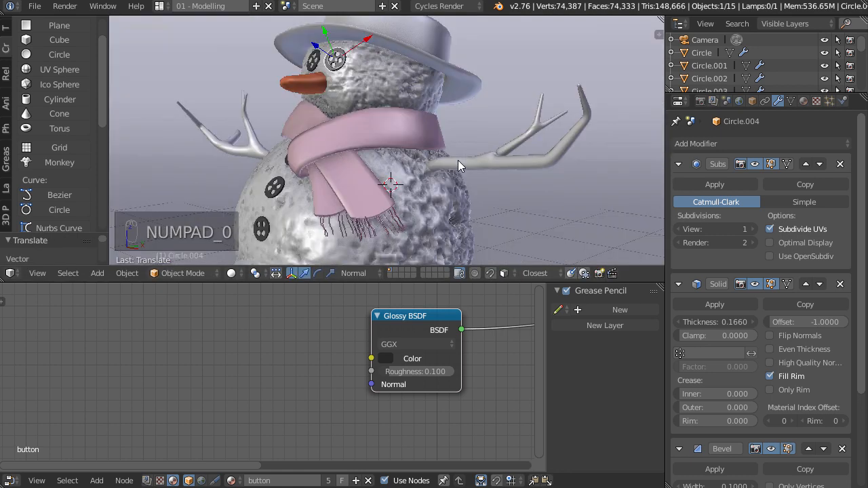